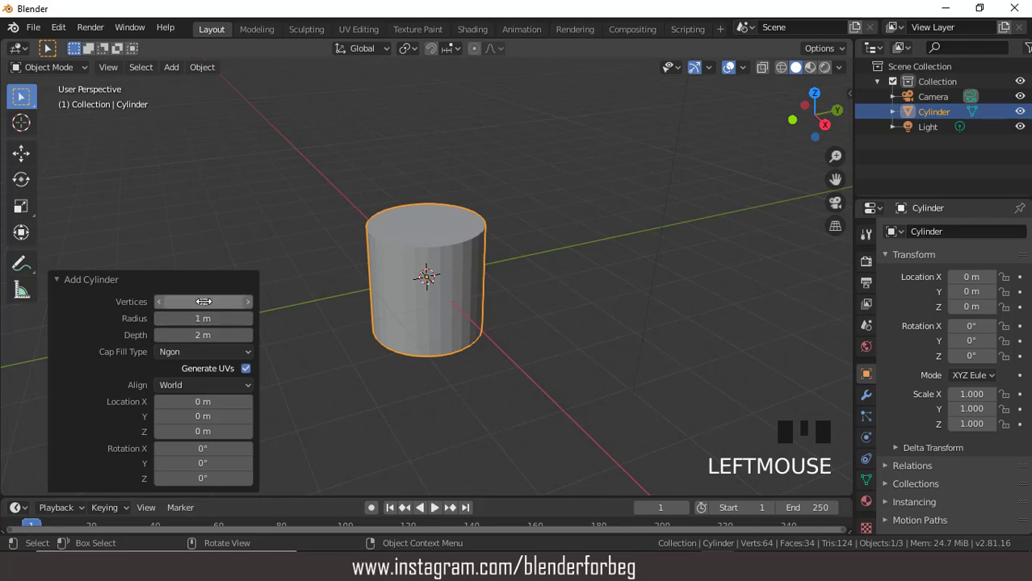
Step: Set the new cylinder to 12 vertices and enter Edit Mode with face selection active
double_click(202, 302)
key("Return")
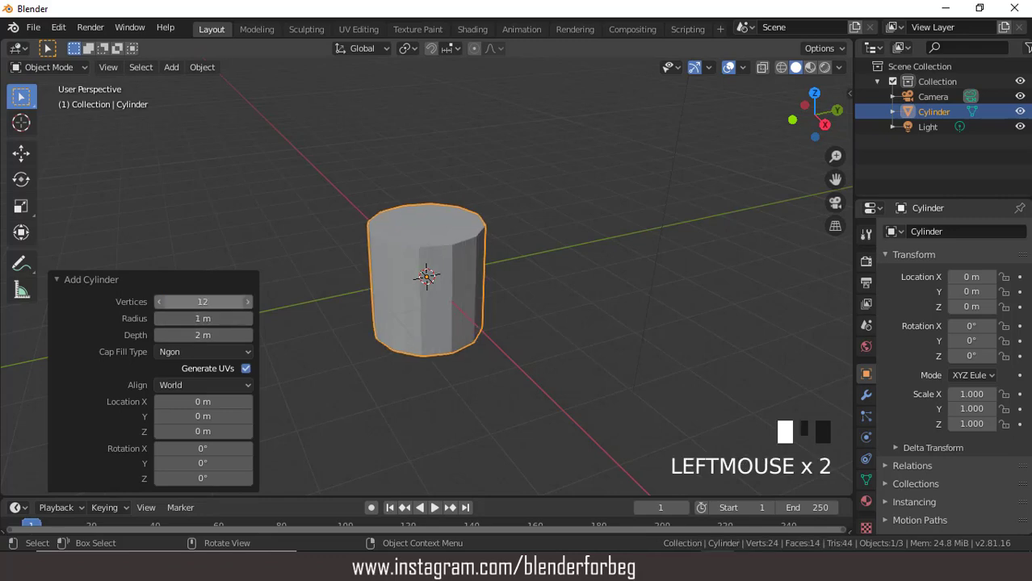
left_click(53, 70)
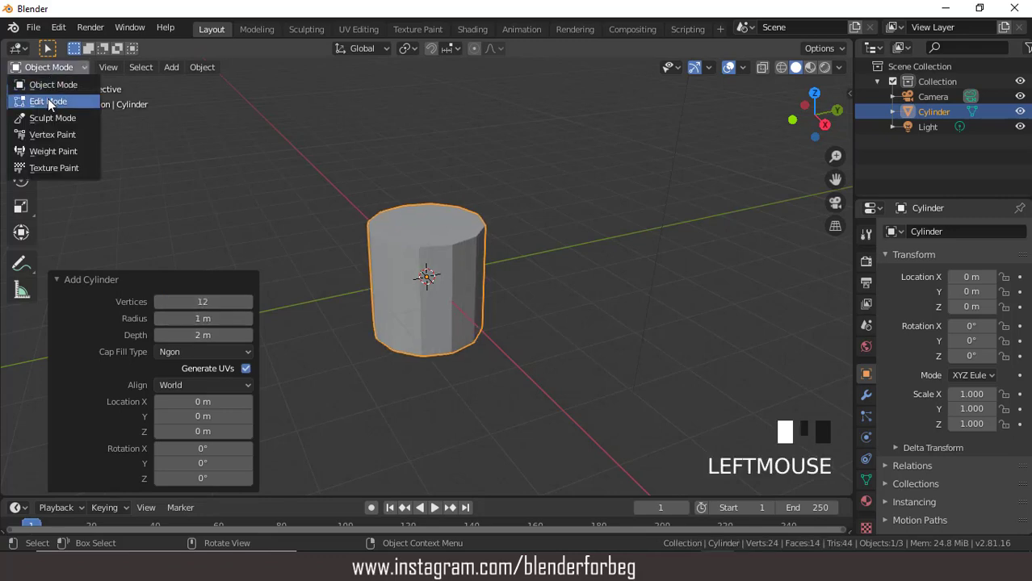
left_click(49, 102)
left_click(129, 70)
scroll(452, 292, "up", 2)
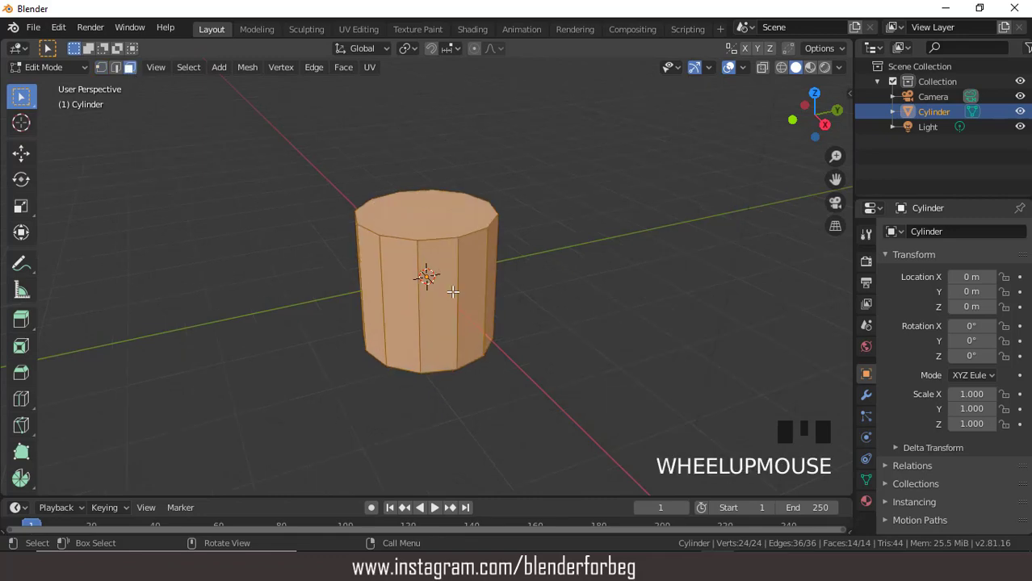
Step: Taper the cylinder into a cone shape by scaling its bottom face to about 0.167, then by about 0.819 more
middle_click_drag(467, 318, 461, 281)
left_click(472, 340)
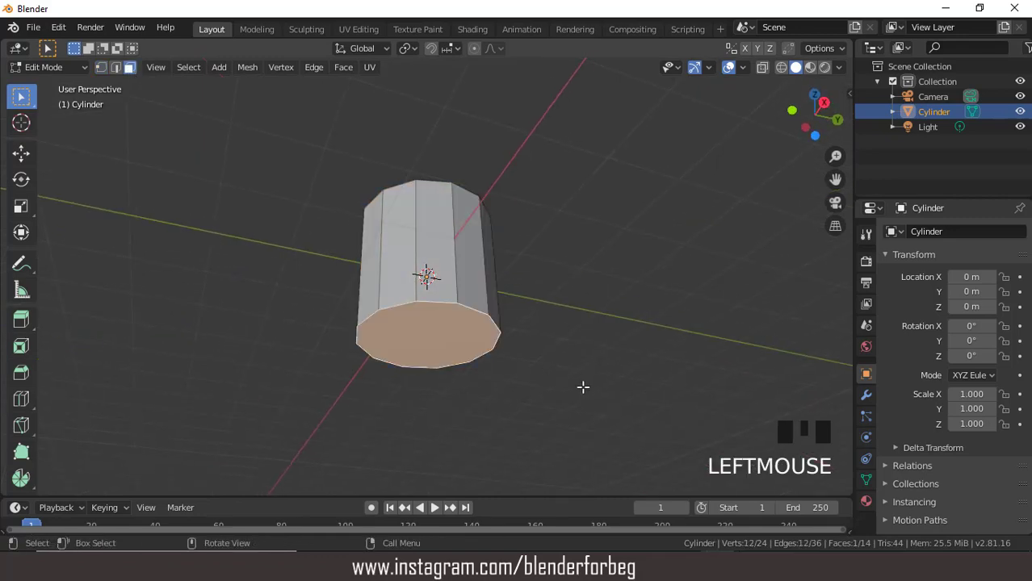
key("s")
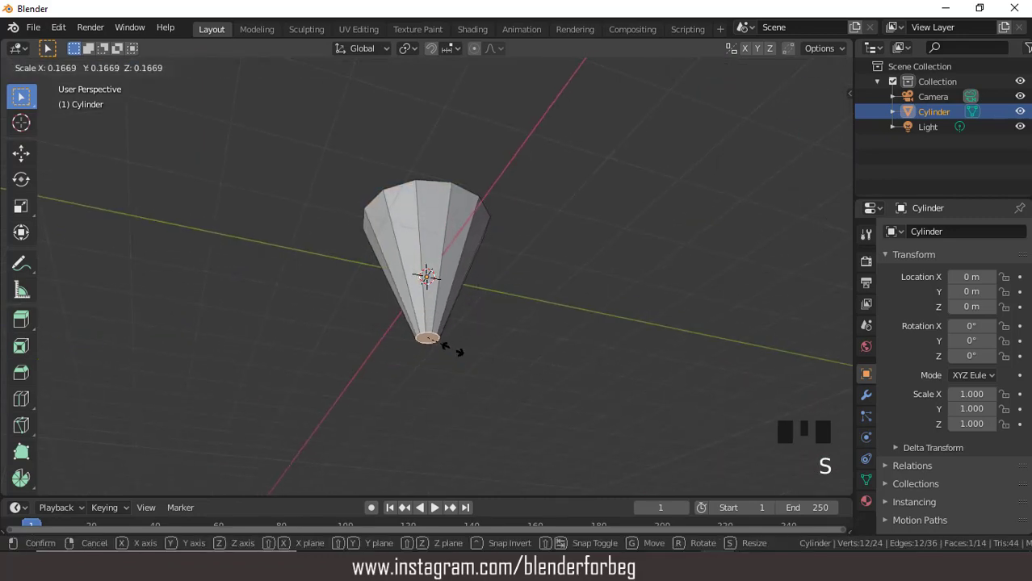
left_click(452, 348)
middle_click_drag(452, 349, 484, 355)
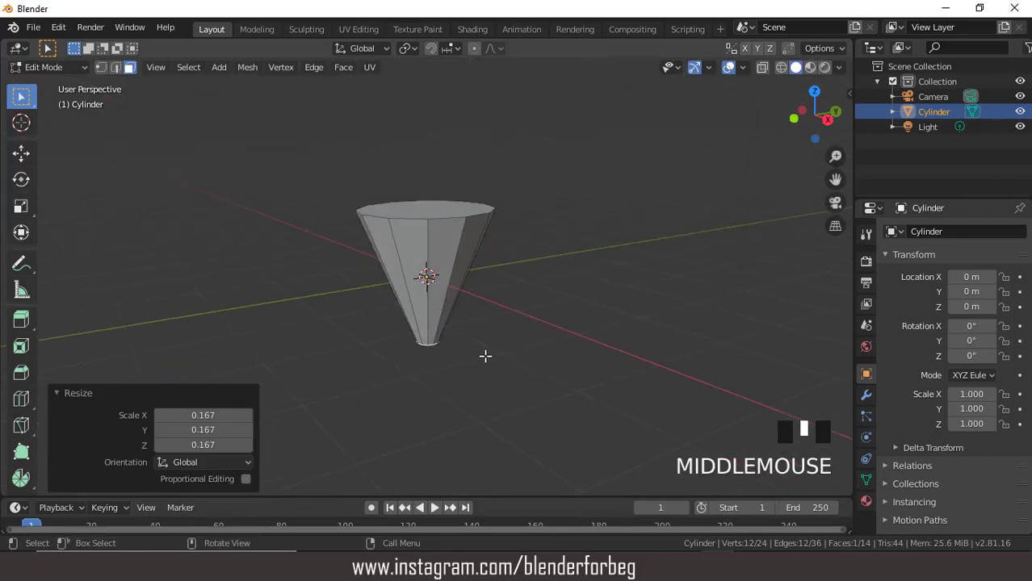
scroll(483, 355, "up", 3)
key("s")
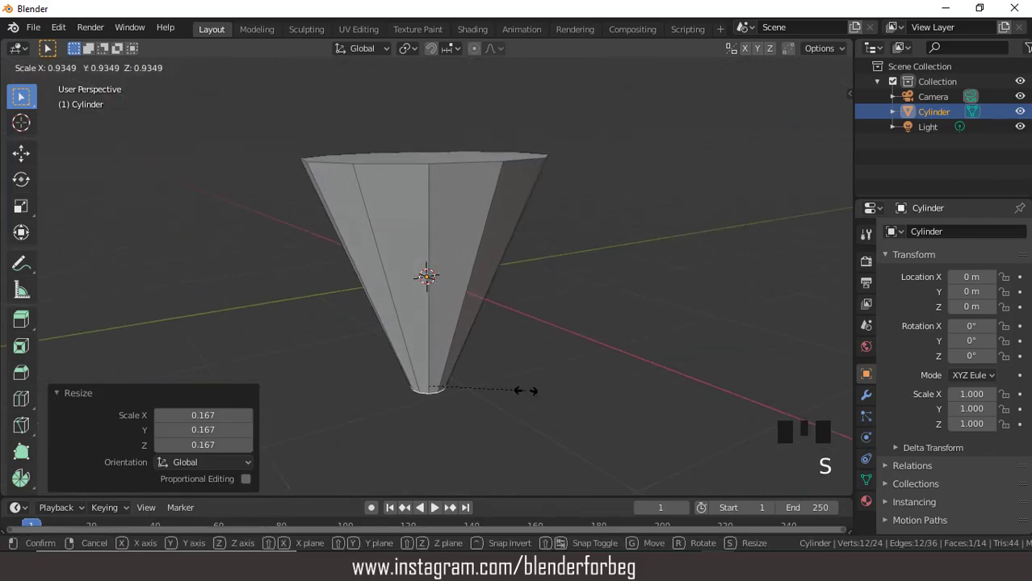
left_click(513, 390)
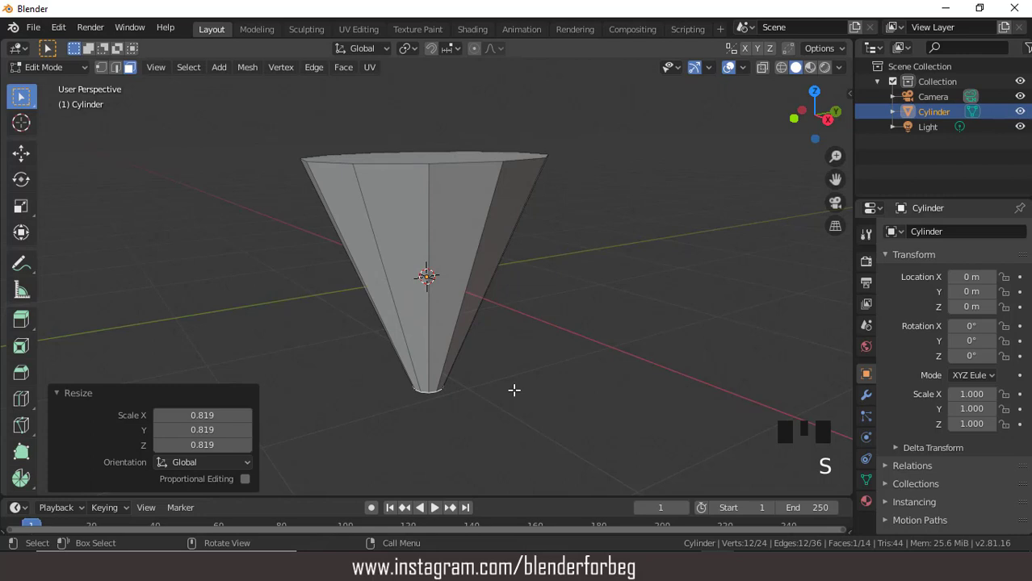
Step: Add seven evenly spaced horizontal loop cuts around the sides of the tapered cylinder, without sliding them
key("ctrl+r")
left_click(467, 257)
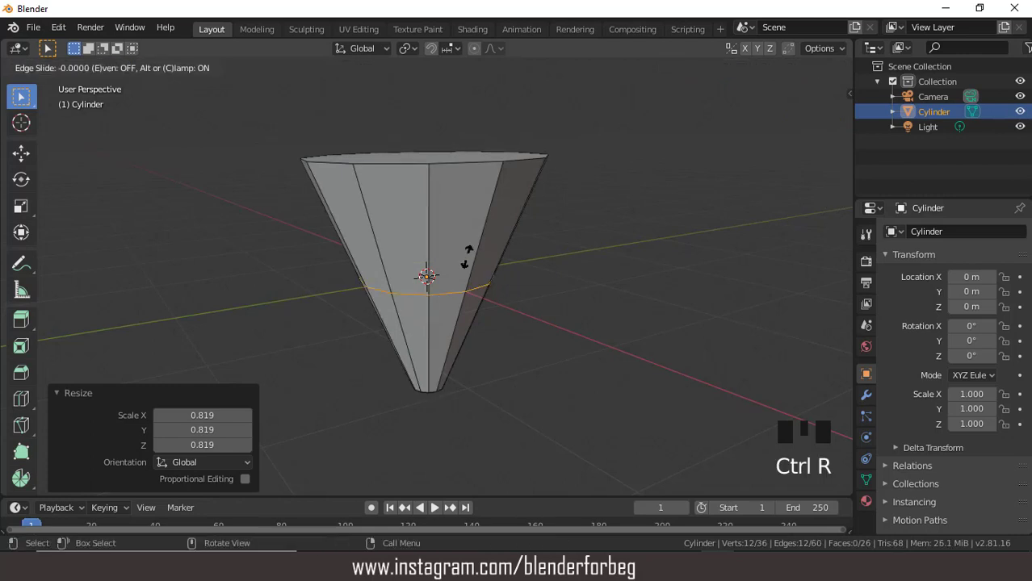
right_click(472, 258)
left_click(246, 362)
left_click(246, 363)
left_click(247, 363)
left_click(247, 363)
left_click(247, 362)
left_click(247, 363)
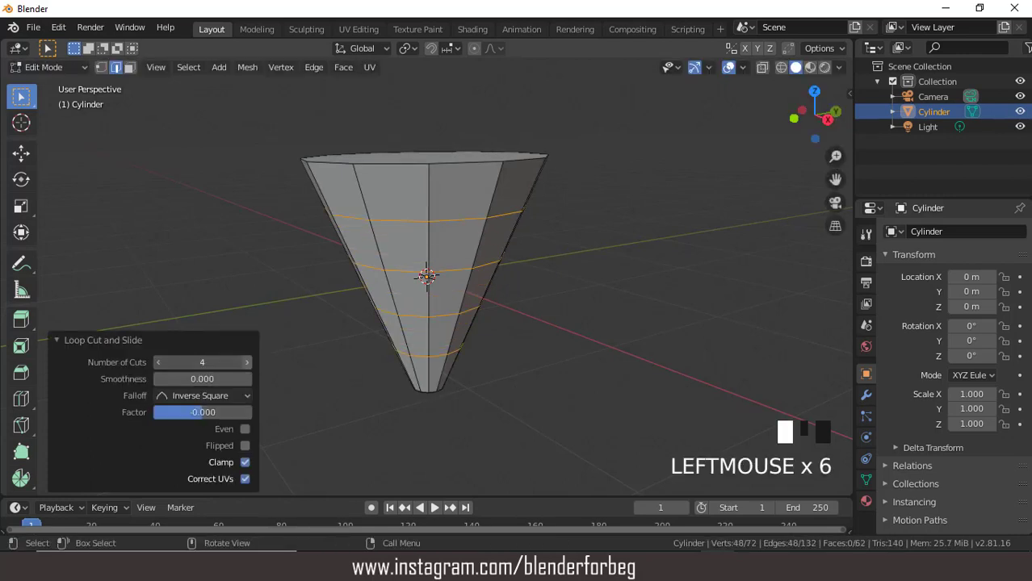
left_click(246, 363)
left_click(246, 363)
scroll(350, 275, "up", 2)
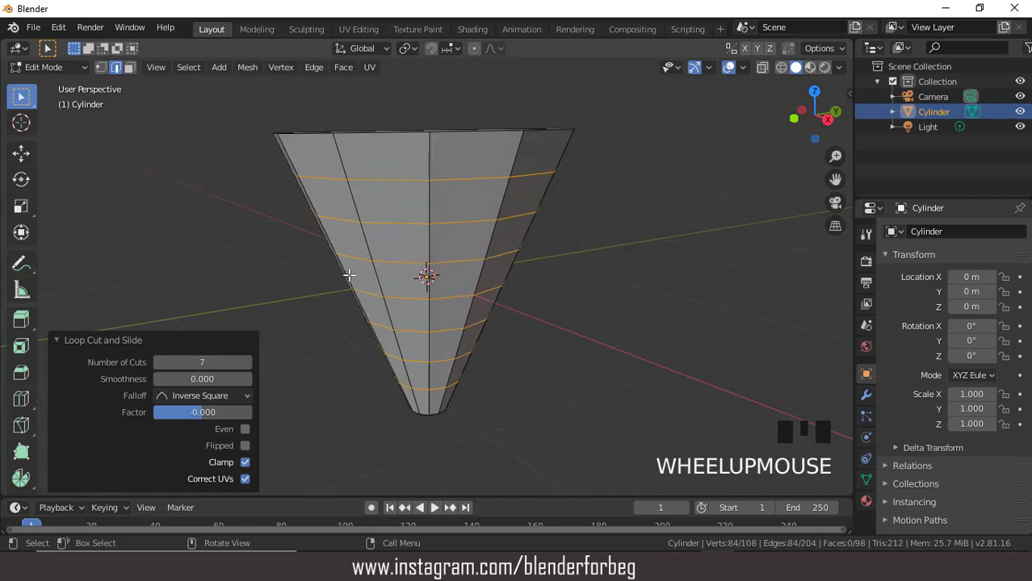
scroll(348, 275, "down", 2)
Step: Select the entire mesh and apply the Randomize transform to roughen its surface
left_click(190, 69)
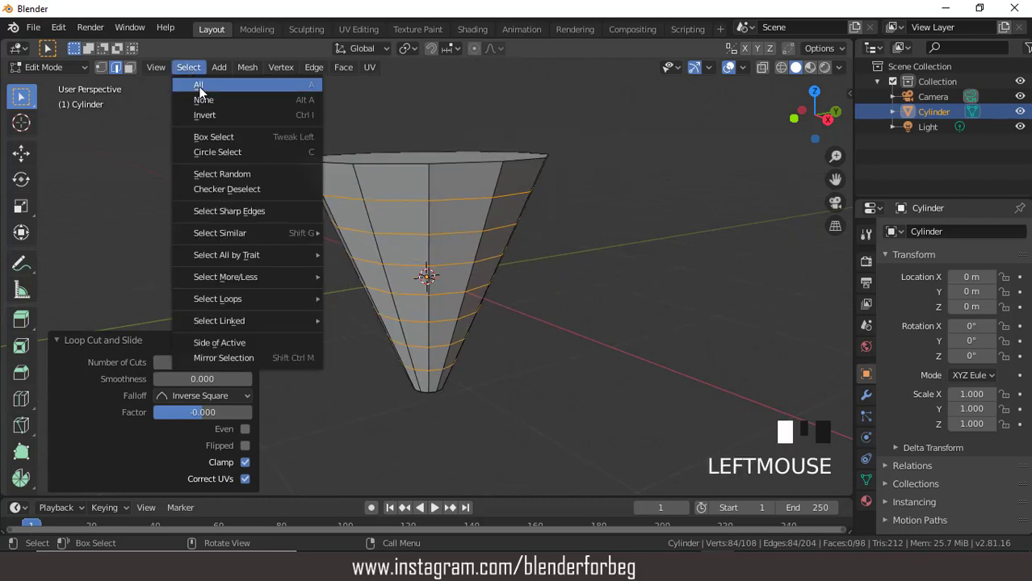
left_click(202, 84)
scroll(279, 158, "down", 2)
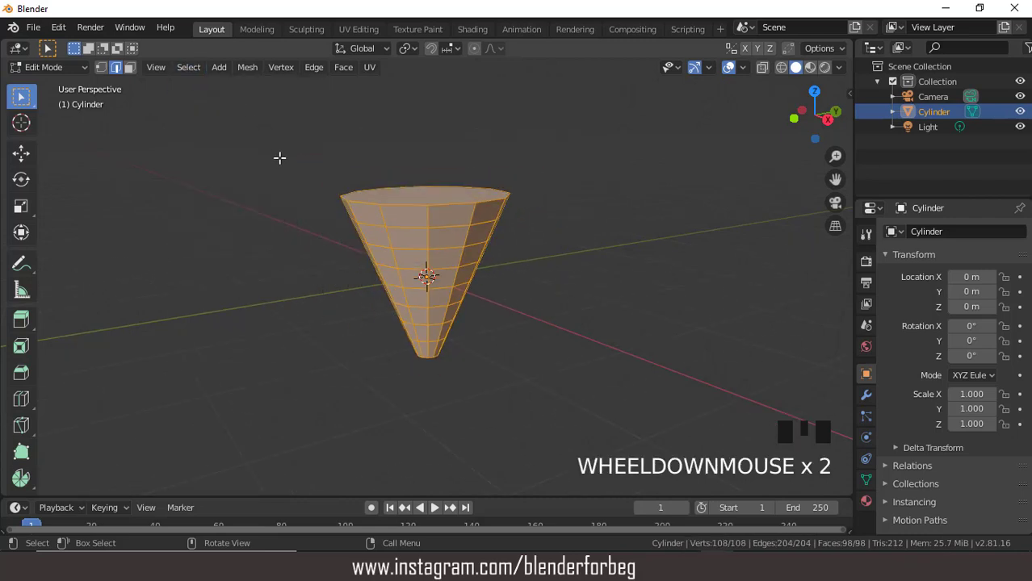
left_click(249, 70)
mouse_move(277, 86)
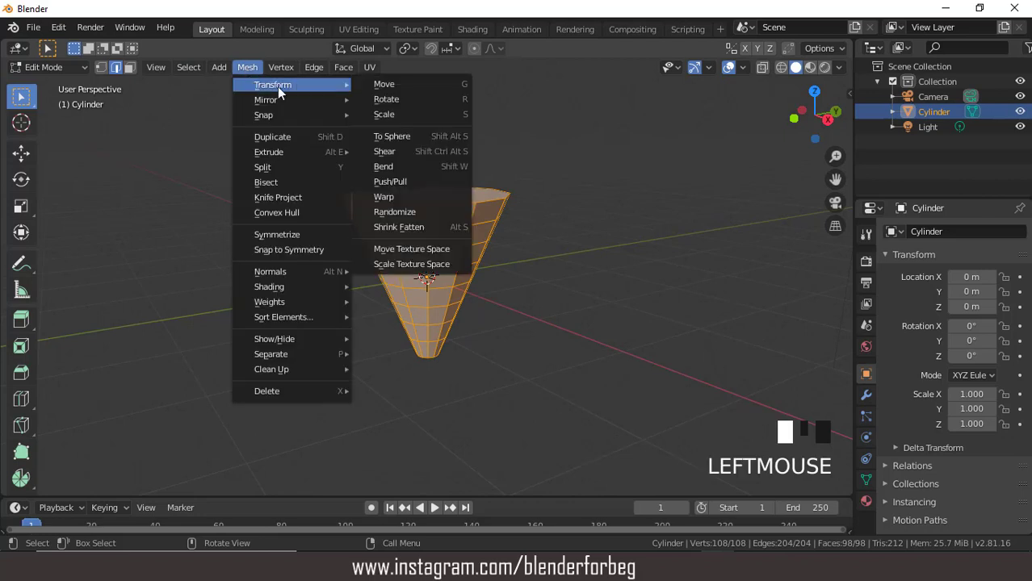
left_click(407, 213)
scroll(405, 211, "up", 1)
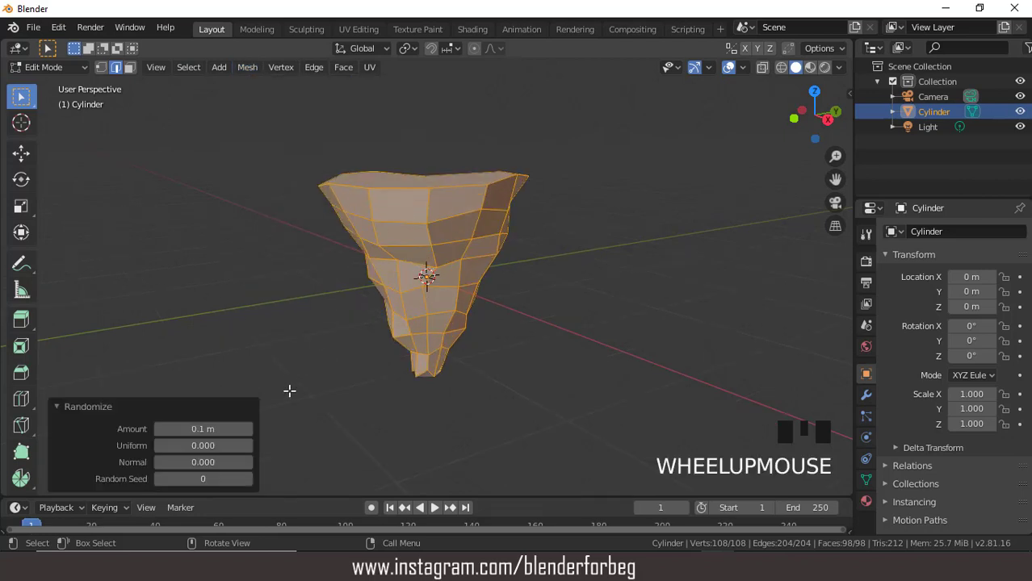
Step: Set the Randomize amount to 0.06 m for a moderately rough rock shape
left_click(159, 429)
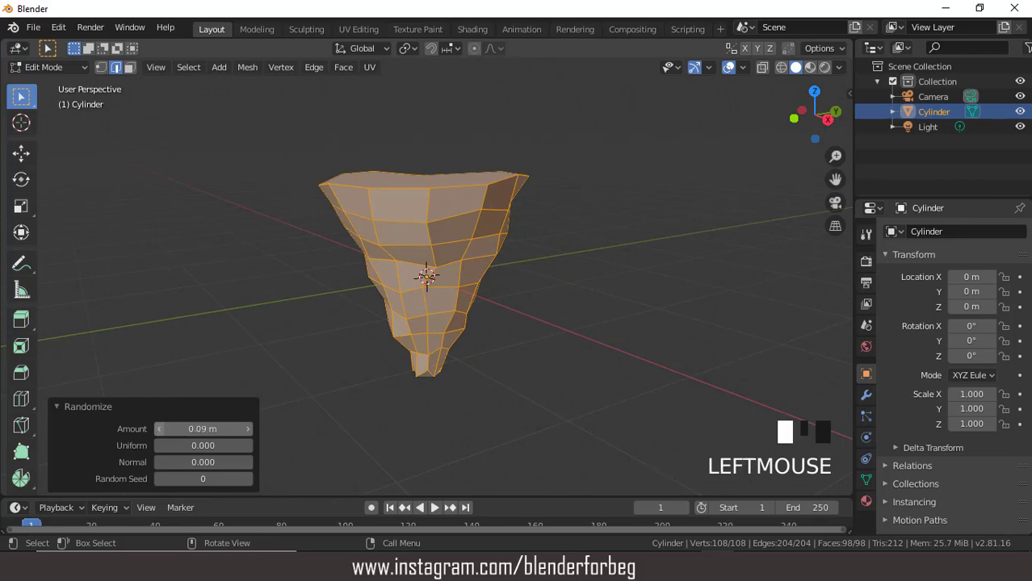
left_click(158, 429)
left_click(158, 429)
left_click(158, 428)
scroll(444, 326, "up", 1)
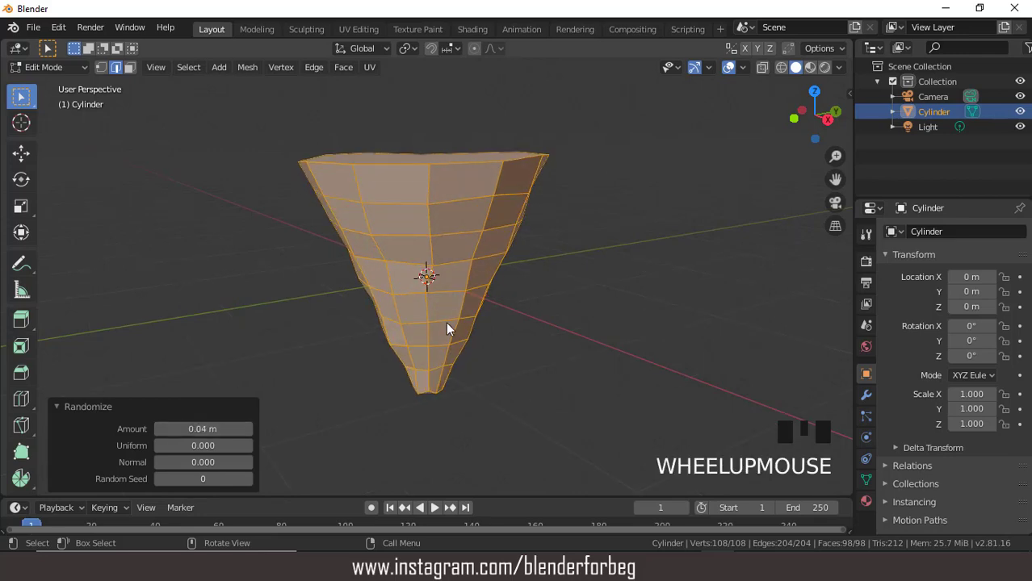
middle_click_drag(446, 321, 339, 356)
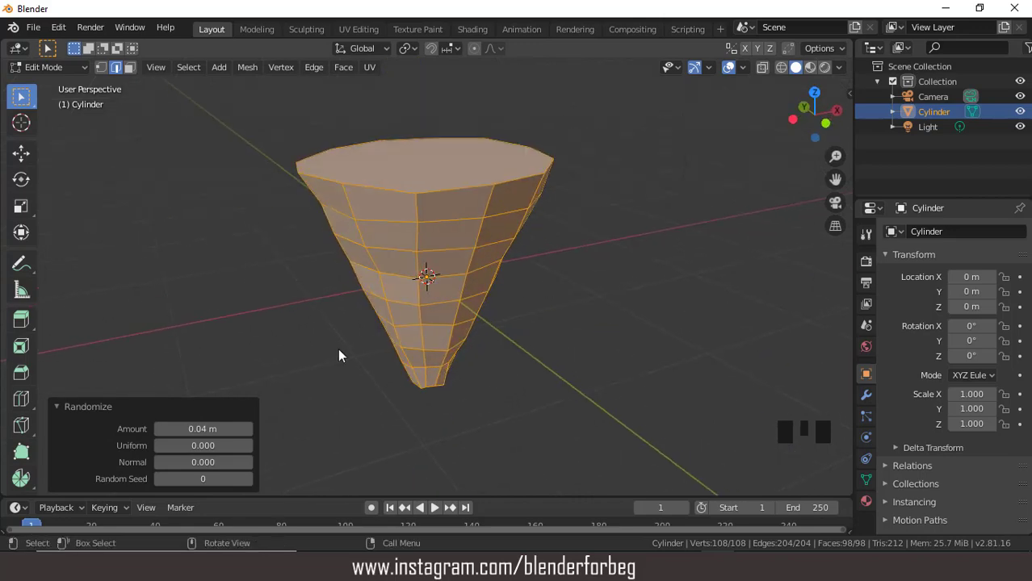
left_click(249, 429)
left_click(249, 429)
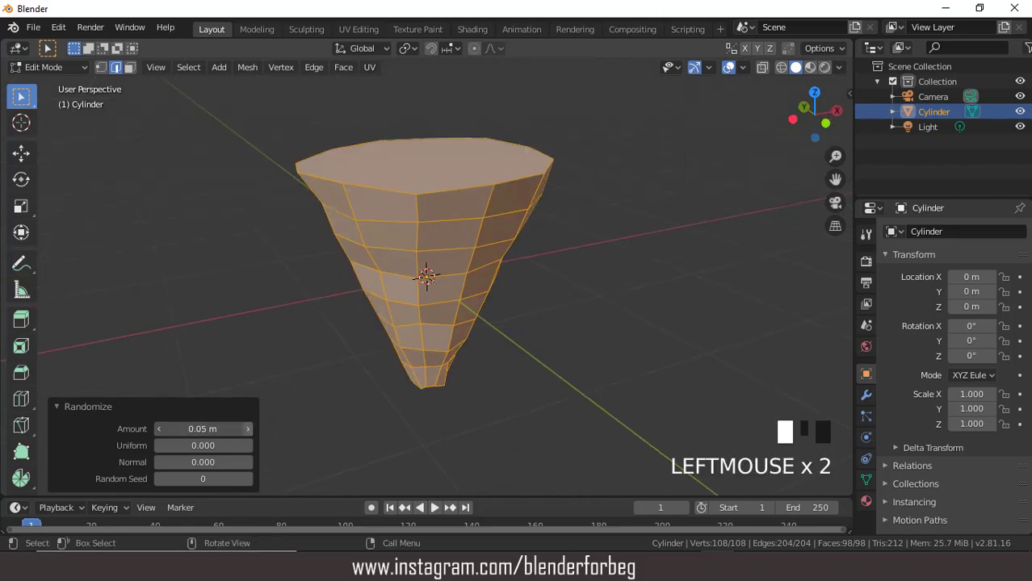
middle_click_drag(472, 276, 265, 176)
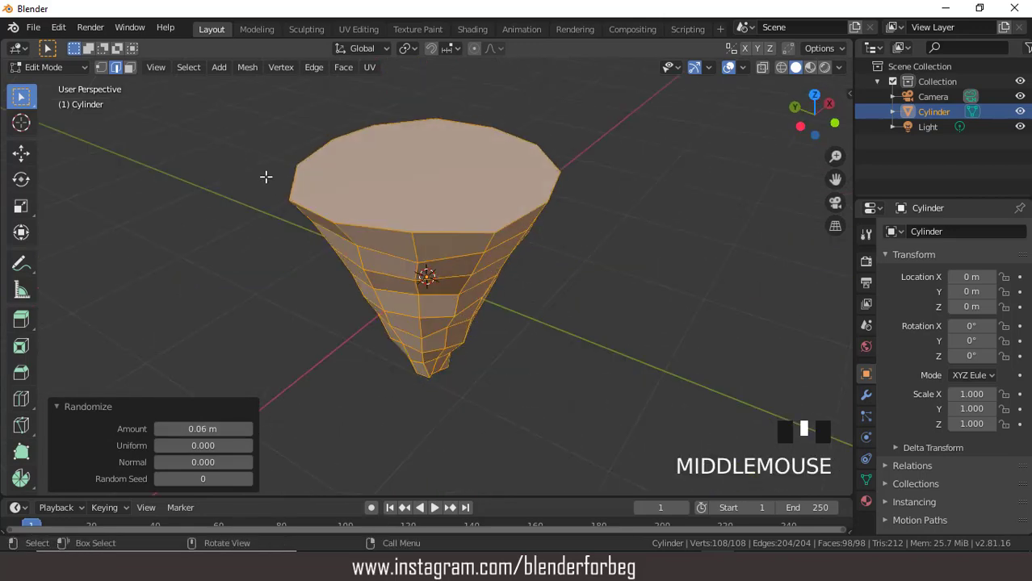
Step: Select the cone's large top face and separate the selection into its own object
left_click(129, 68)
left_click(390, 184)
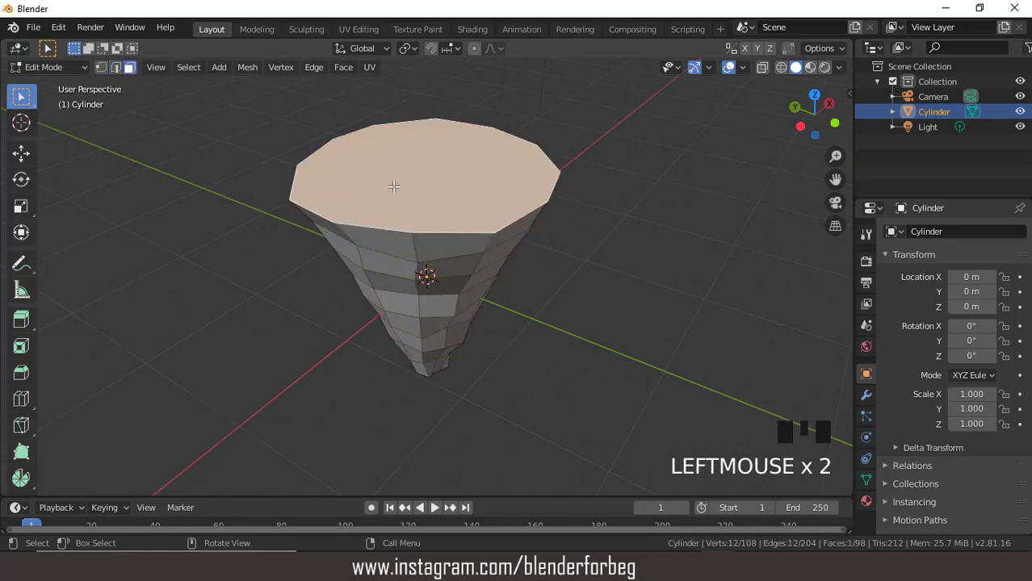
scroll(441, 186, "down", 1)
key("0")
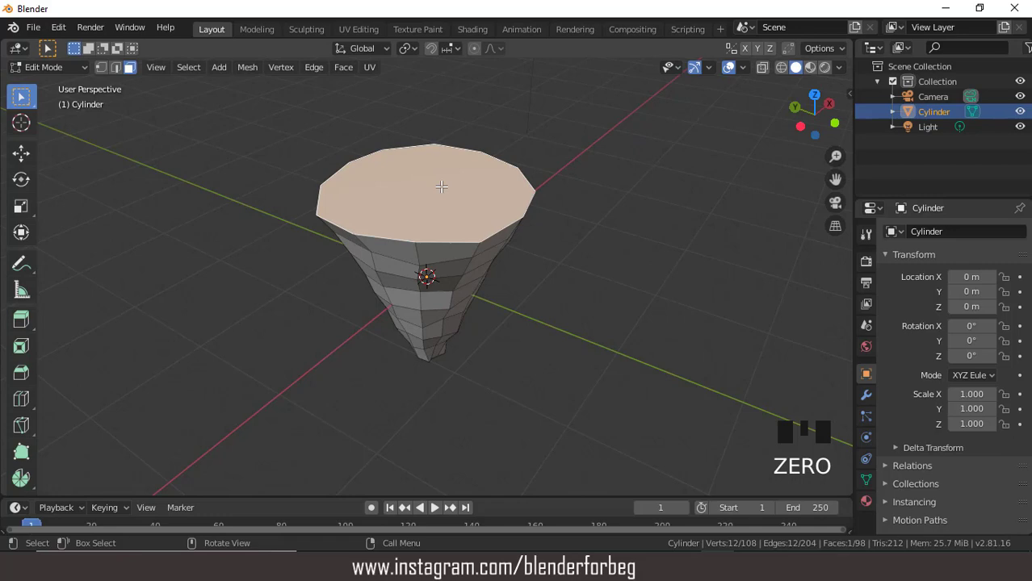
key("p")
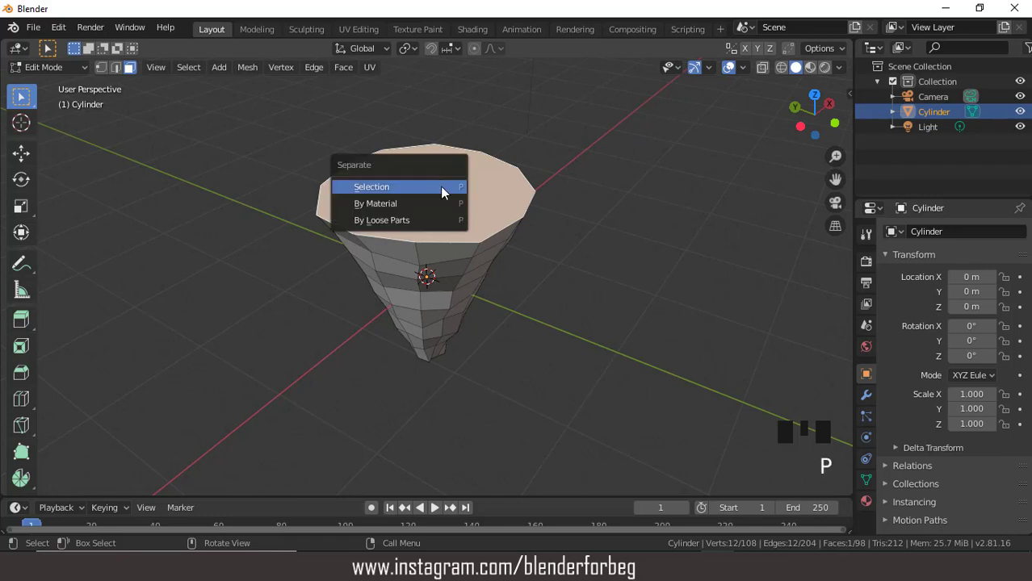
left_click(440, 187)
Step: Return to Object Mode and select the separated top disc
left_click(45, 67)
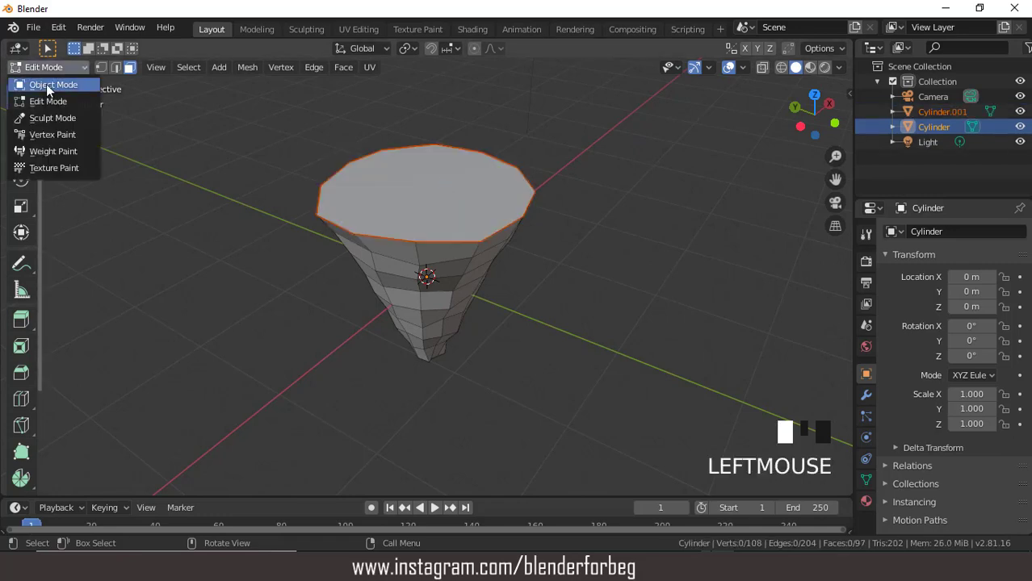
left_click(46, 84)
left_click(429, 275)
left_click(432, 215)
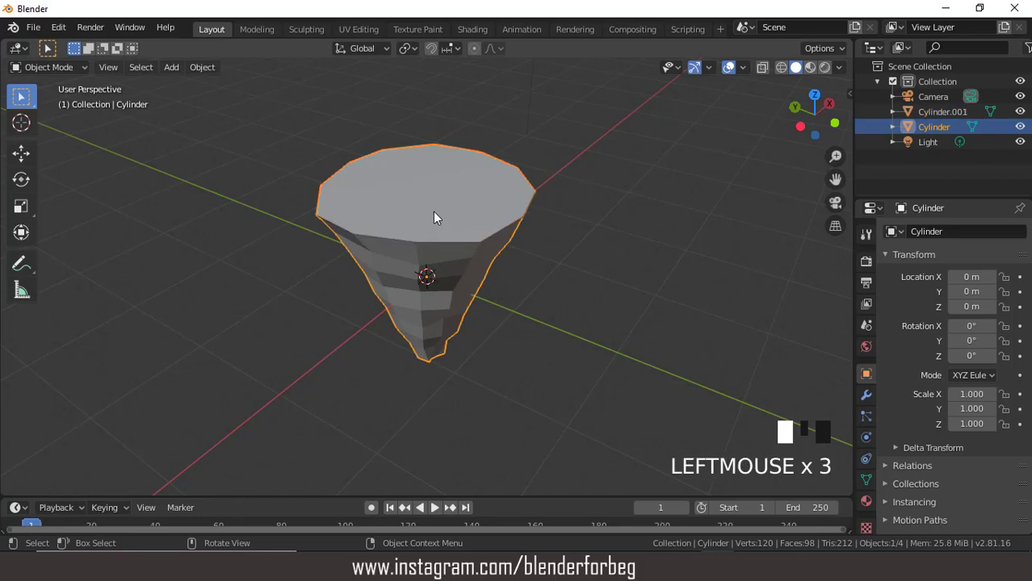
scroll(432, 217, "up", 1)
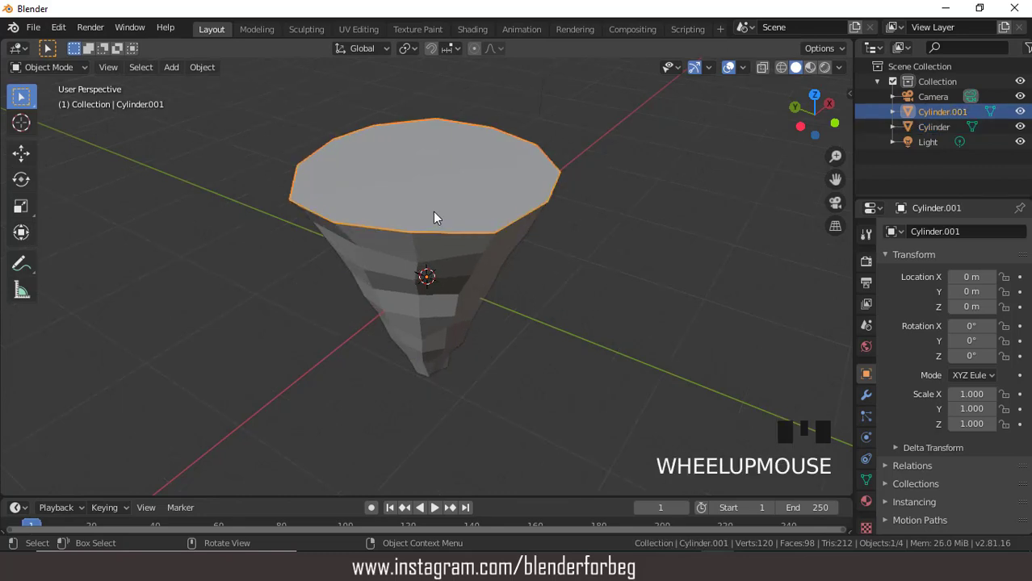
Step: In Edit Mode, extrude the top disc's face upward by about 0.055 m
left_click(40, 70)
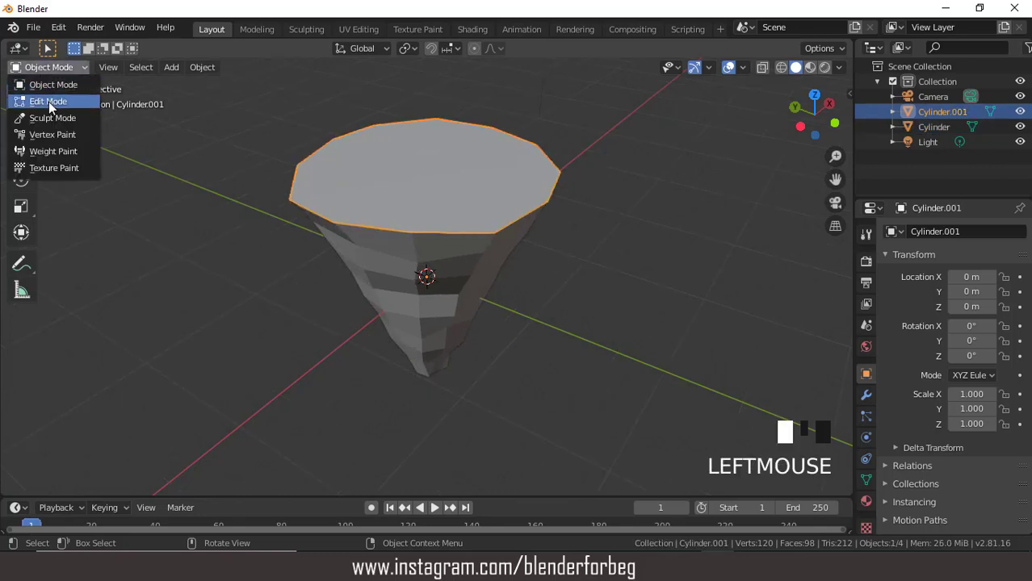
left_click(48, 100)
left_click(416, 178)
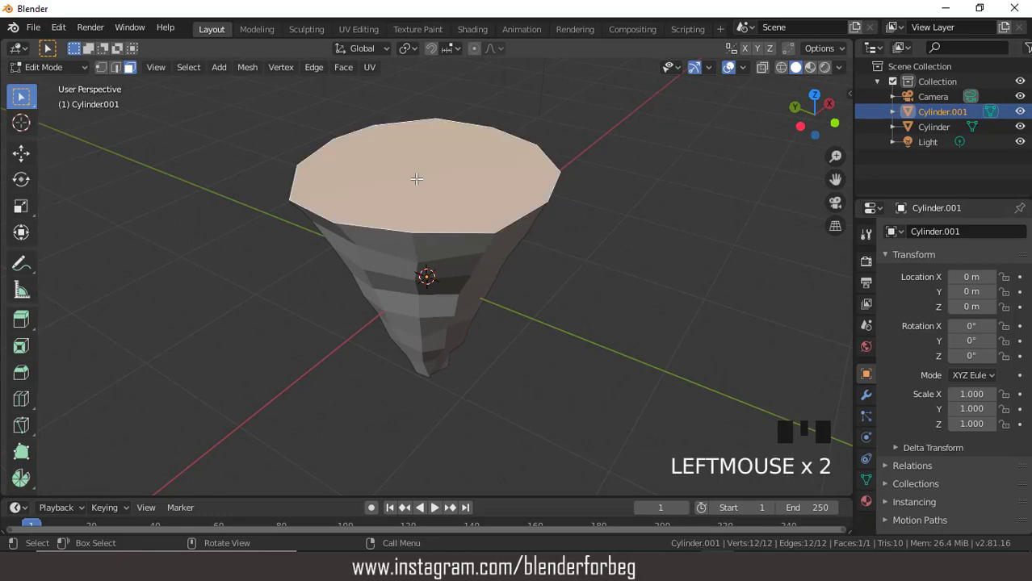
key("e")
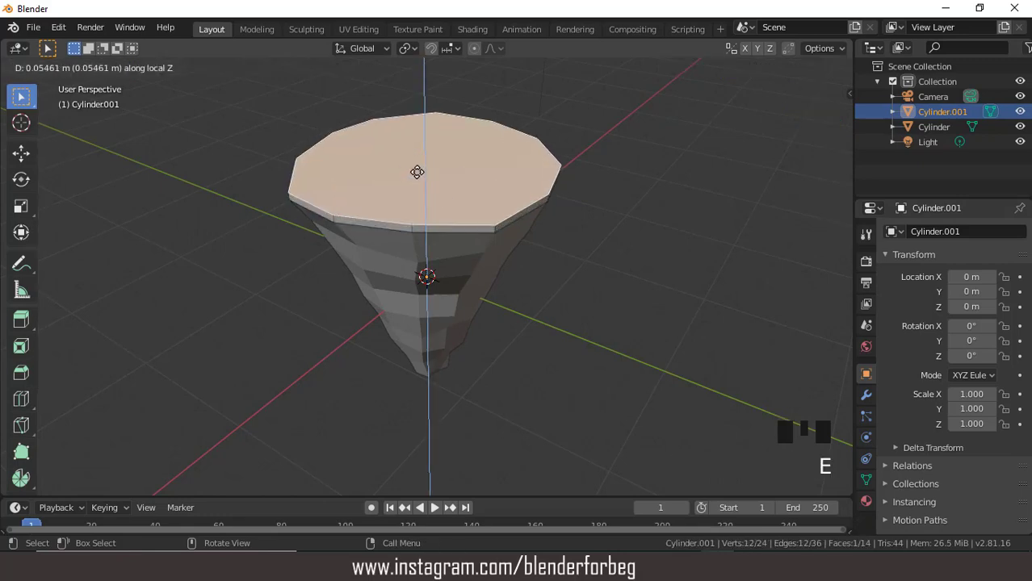
left_click(417, 172)
Step: Scale the extruded top face down to about 0.937 for a sloped rim, and return to Object Mode
key("s")
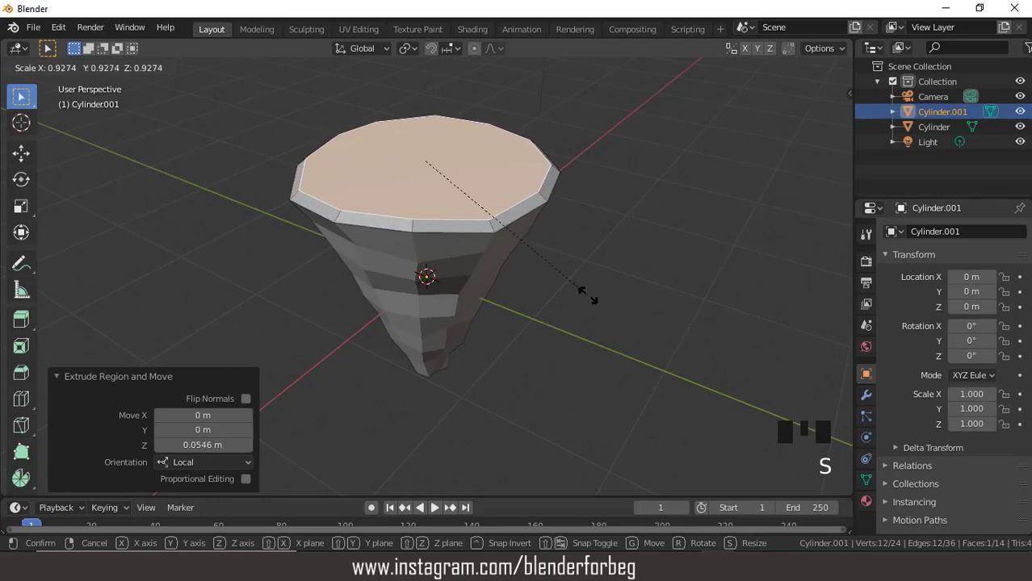
left_click(587, 295)
scroll(585, 285, "down", 2)
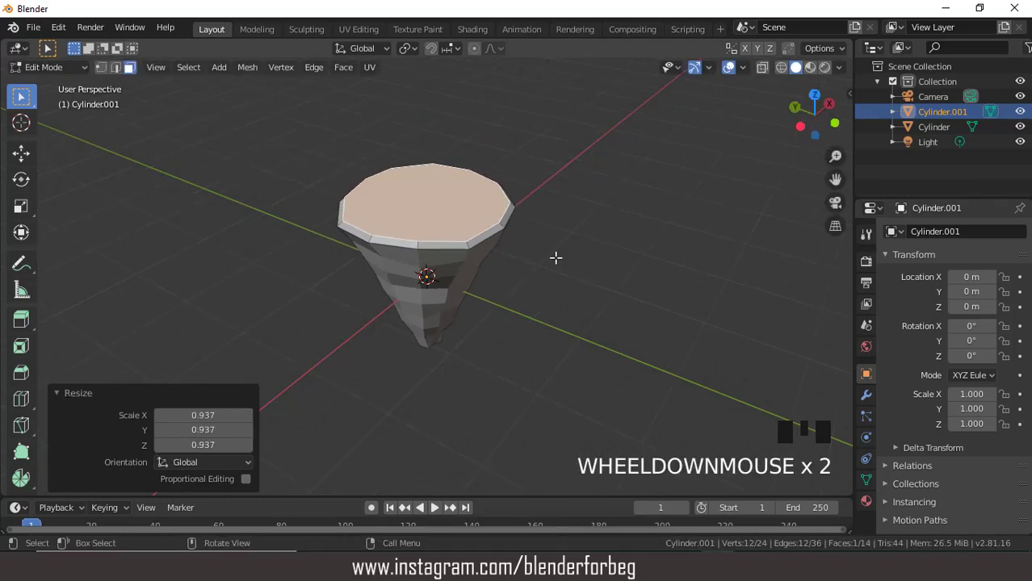
middle_click_drag(556, 257, 523, 235)
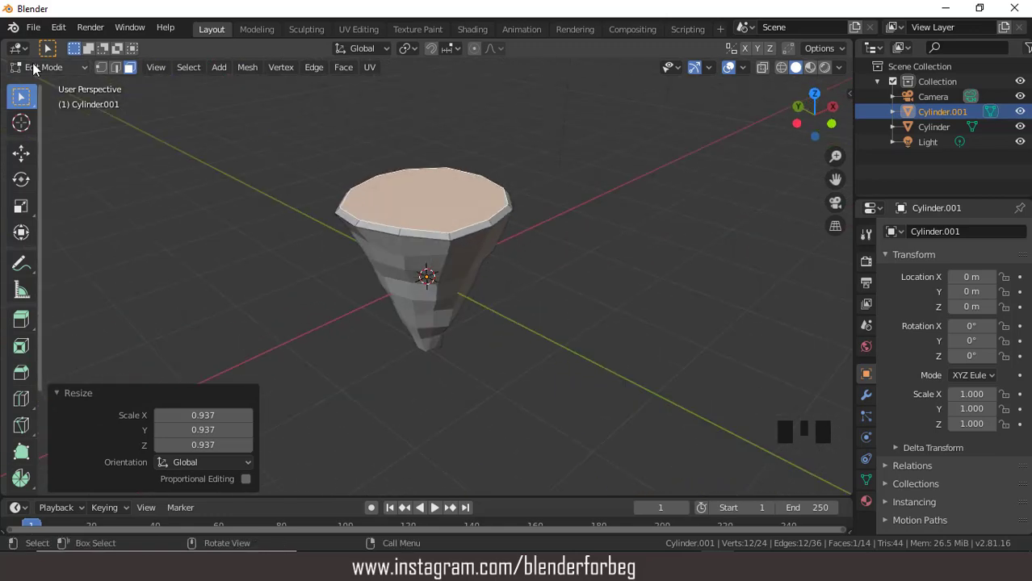
left_click(37, 66)
left_click(53, 80)
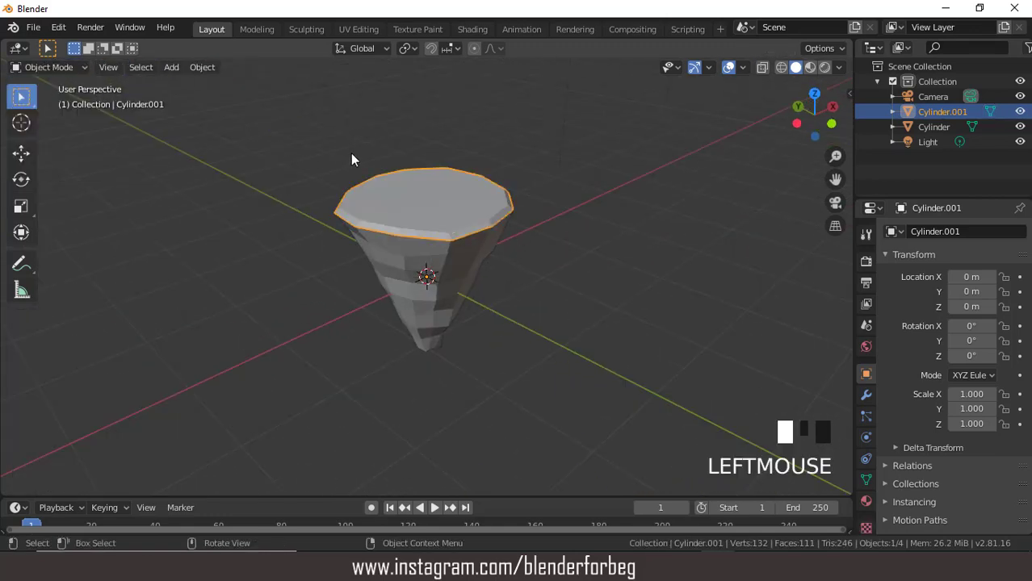
Step: Add a plane mesh to the scene
scroll(352, 159, "up", 3)
scroll(352, 159, "down", 3)
middle_click_drag(352, 159, 320, 219)
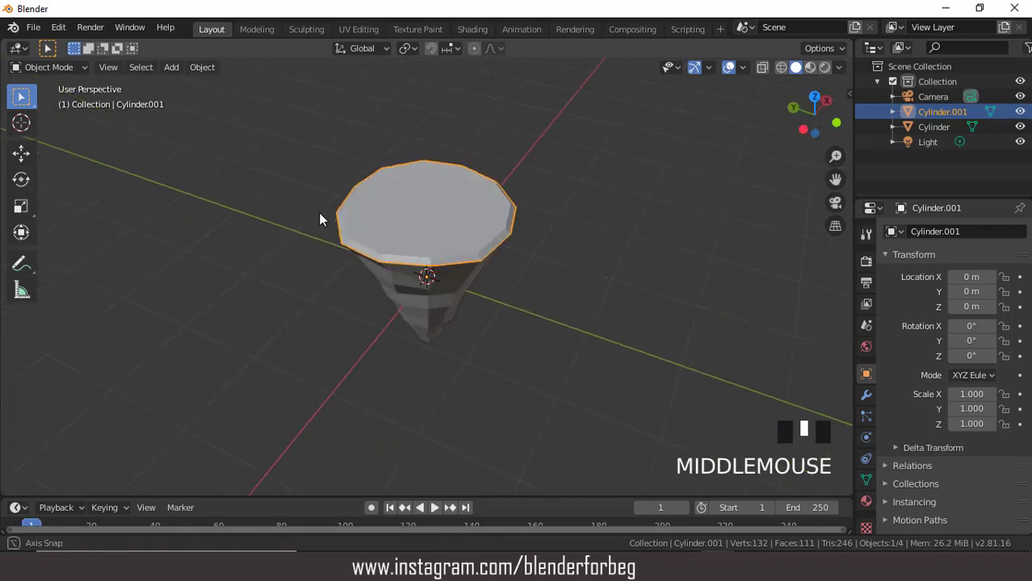
left_click(172, 68)
mouse_move(186, 87)
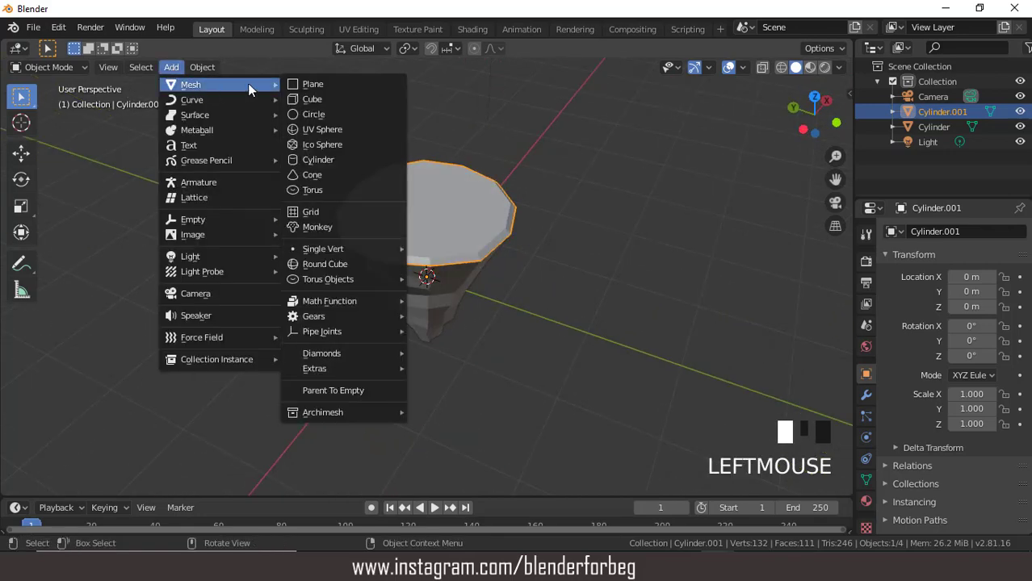
left_click(327, 84)
Step: Move the plane about 2.95 m in the negative Y direction, clear of the rock
scroll(260, 208, "down", 2)
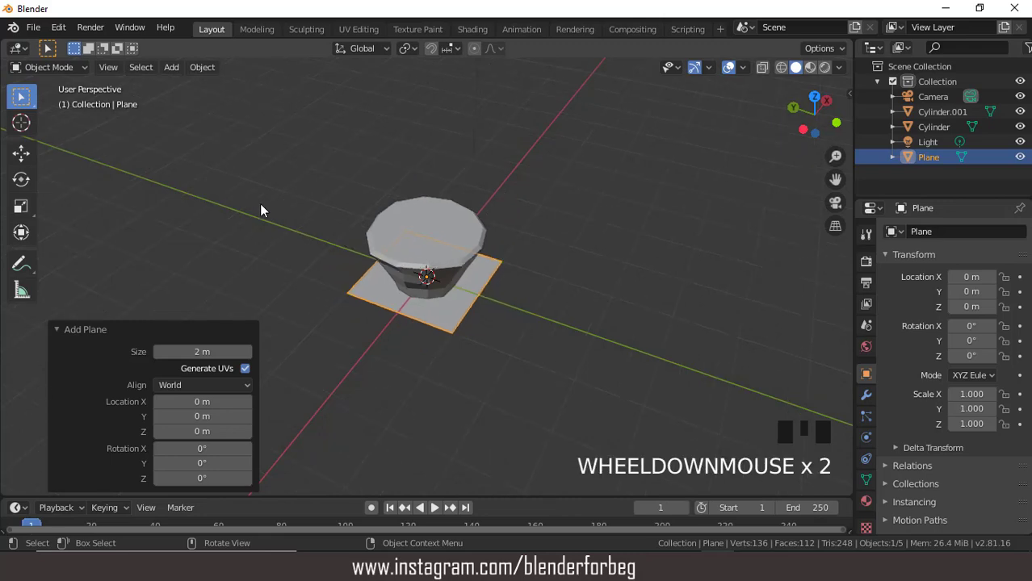
middle_click_drag(259, 209, 338, 249)
key("g")
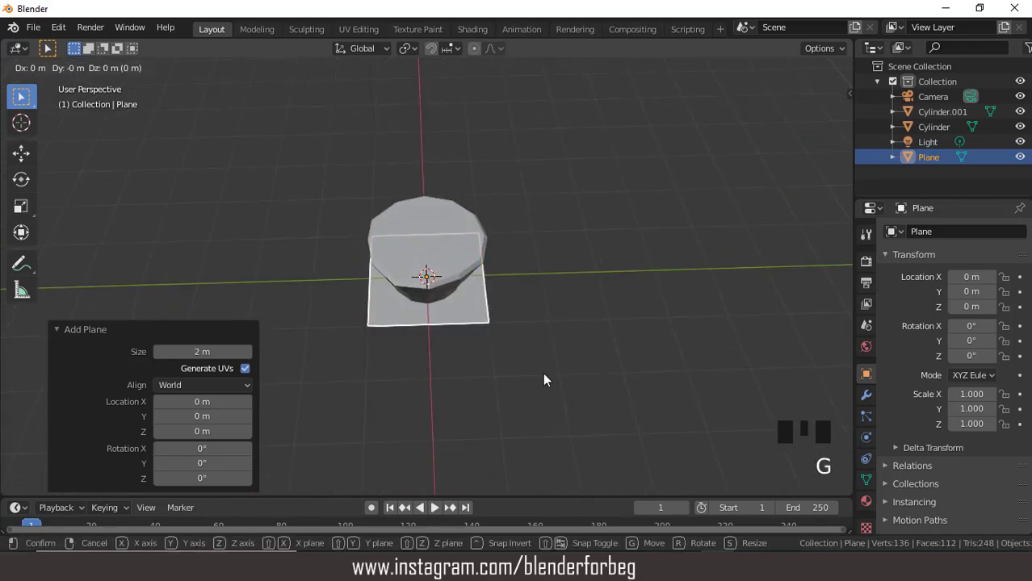
key("y")
left_click(709, 342)
Step: Enter Edit Mode on the plane and keep its single face selected
key("KP_7")
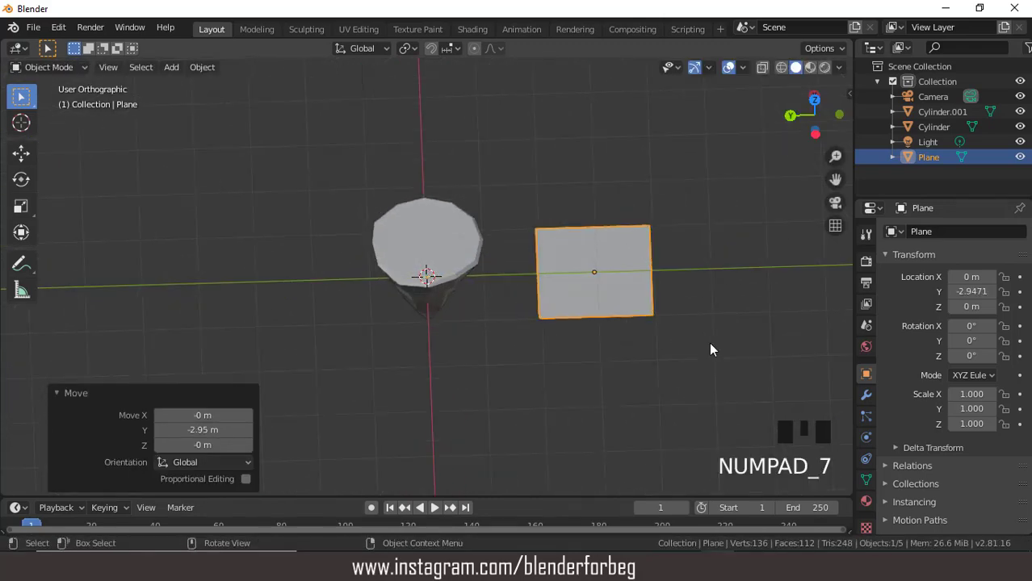
scroll(498, 355, "down", 1)
scroll(498, 355, "down", 3)
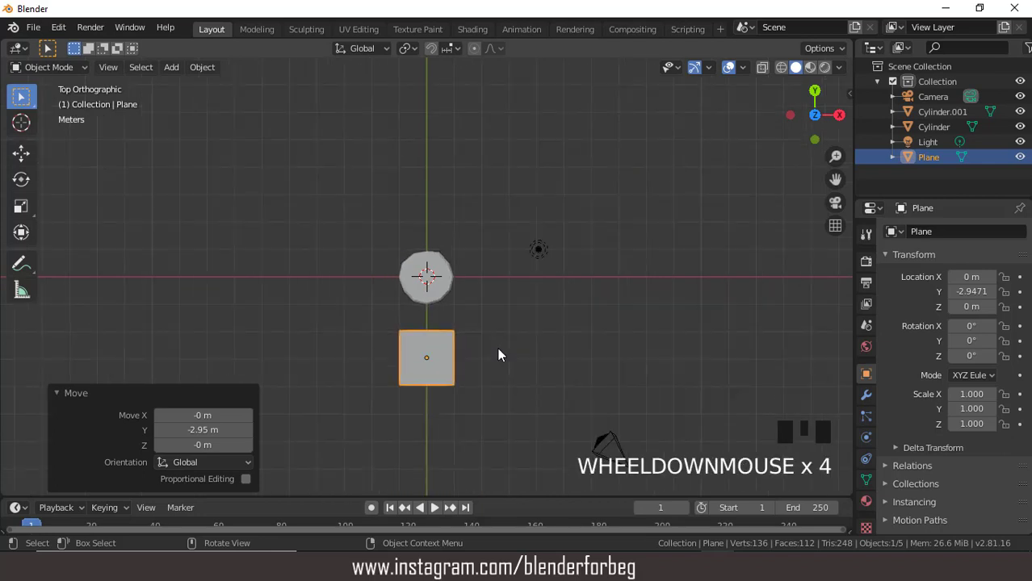
key("ctrl+KP_2")
key("ctrl+KP_2")
key("ctrl+KP_2")
key("ctrl+KP_2")
key("ctrl+KP_2")
key("ctrl+KP_2")
scroll(412, 239, "up", 4)
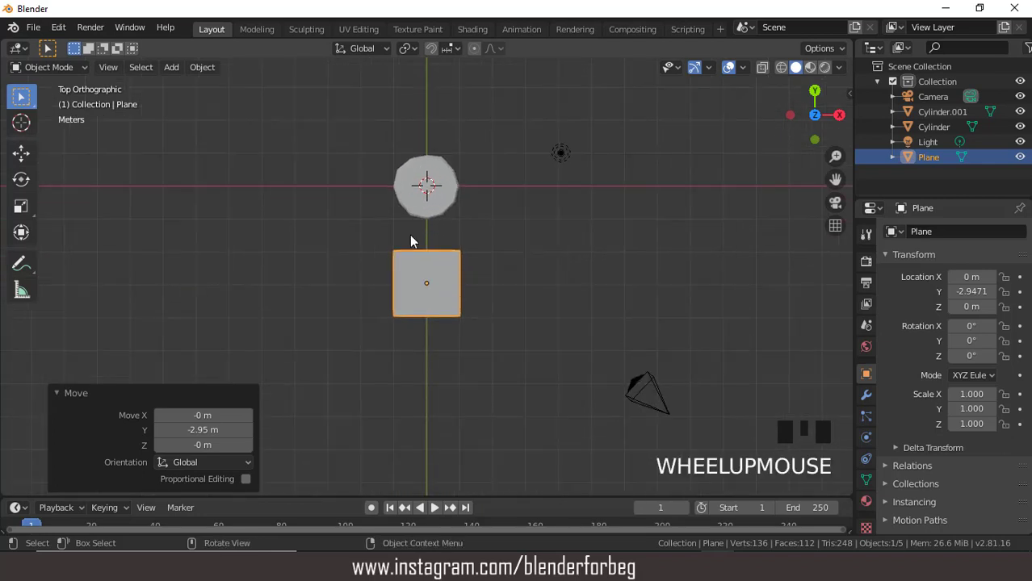
scroll(410, 235, "up", 1)
left_click(54, 69)
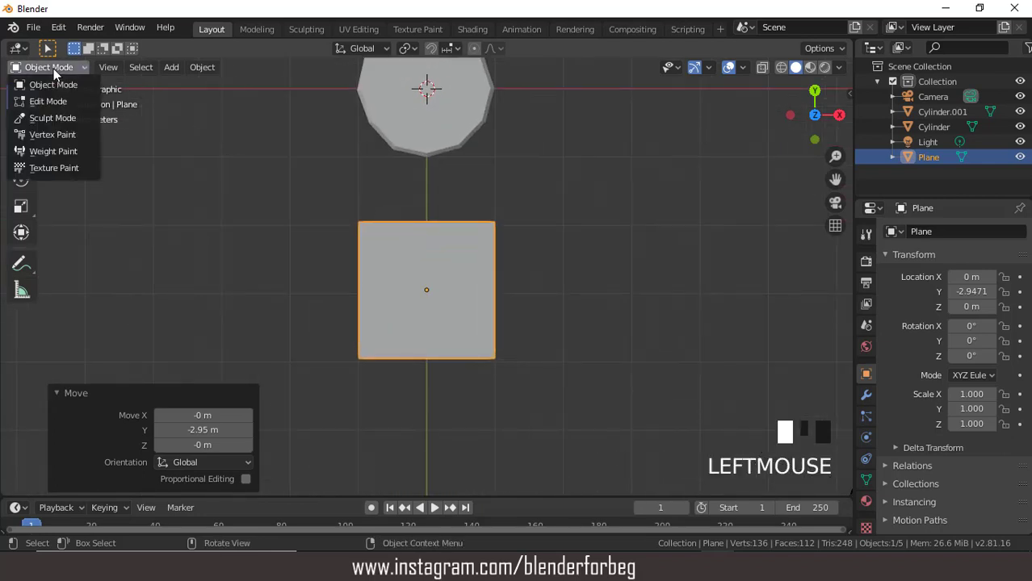
left_click(54, 100)
left_click(420, 266)
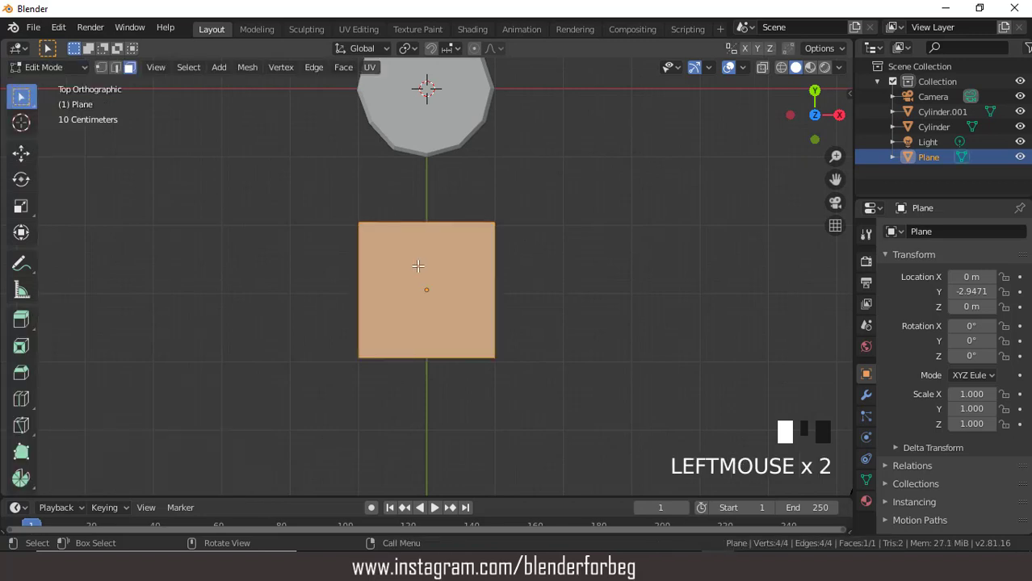
Step: Subdivide the plane's face with 7 cuts
right_click(439, 273)
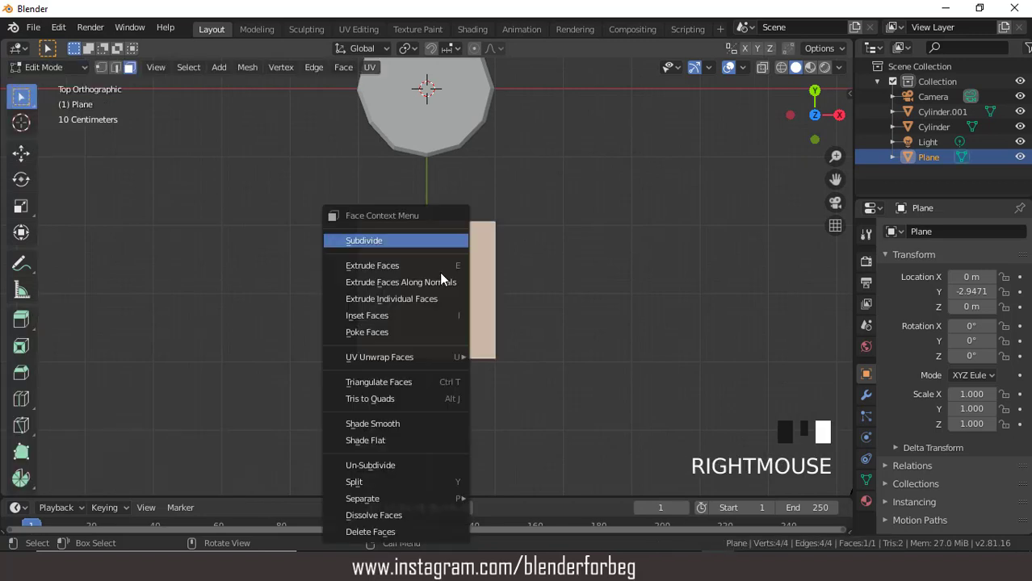
left_click(410, 239)
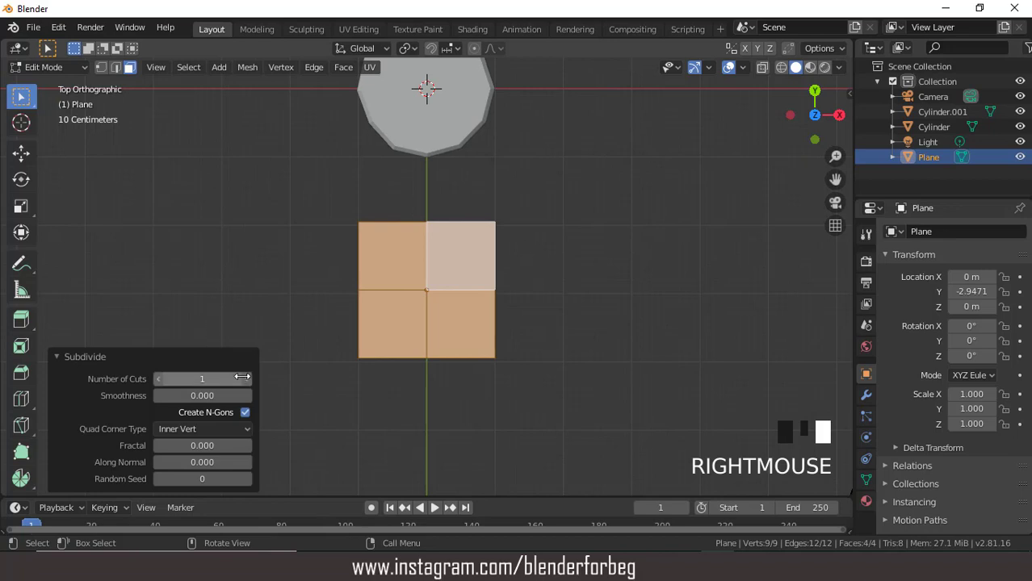
left_click(247, 380)
left_click(247, 380)
left_click(247, 379)
left_click(247, 380)
left_click(247, 379)
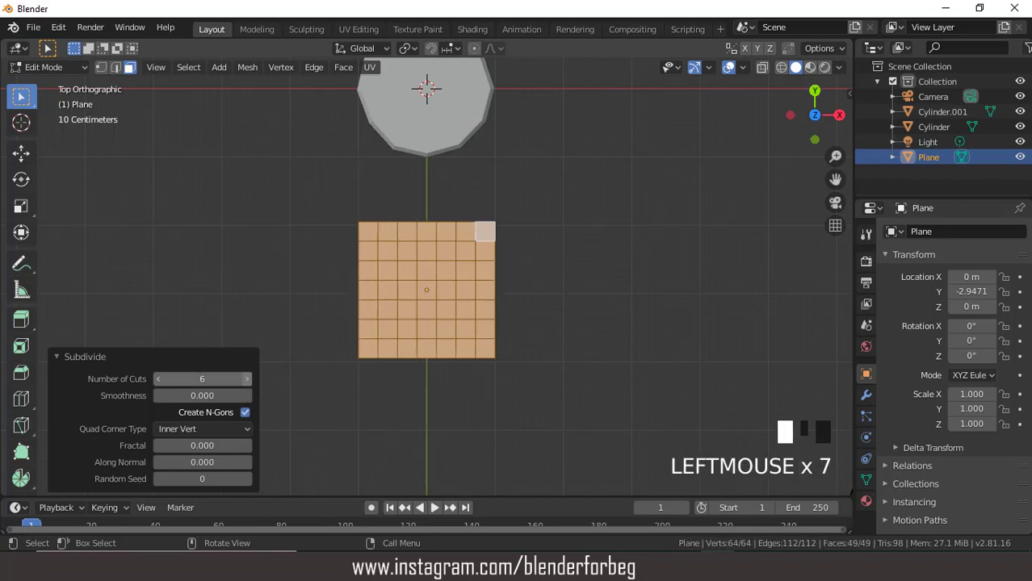
left_click(247, 379)
Step: Select one vertex on the plane's middle row, away from the rock, and enable proportional editing with Sphere falloff
scroll(346, 306, "up", 1)
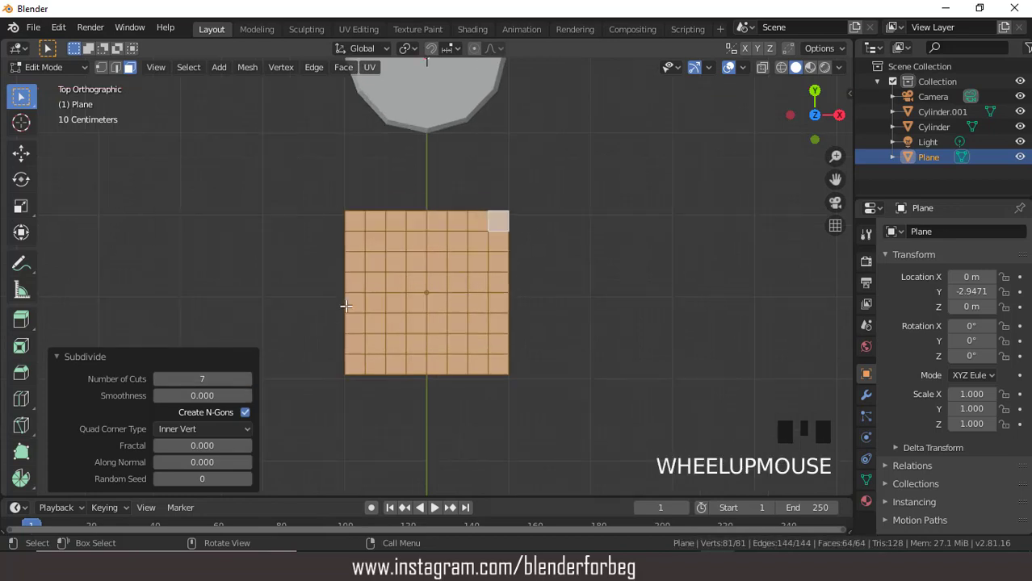
middle_click_drag(337, 294, 529, 186)
left_click(101, 67)
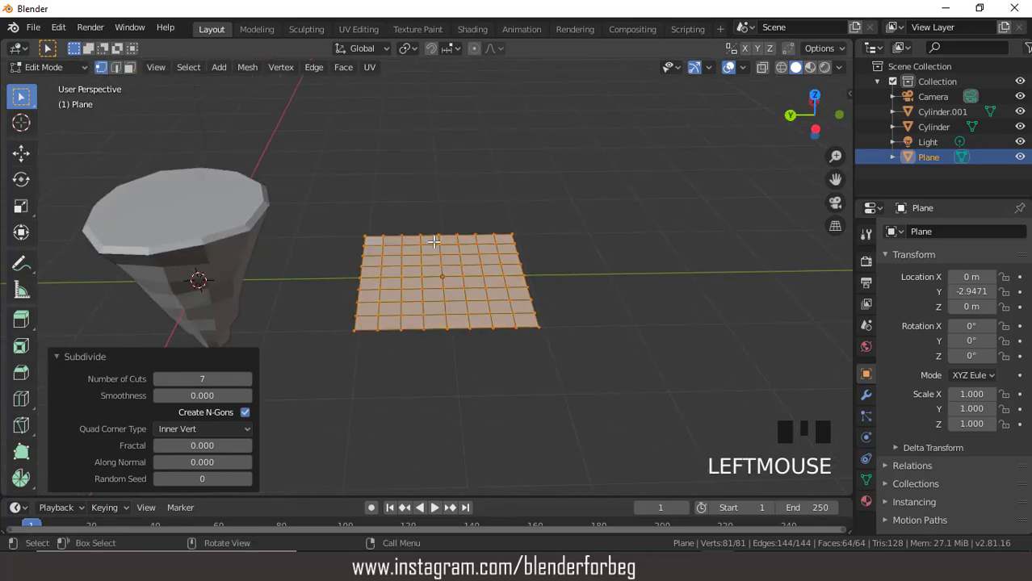
scroll(434, 264, "up", 1)
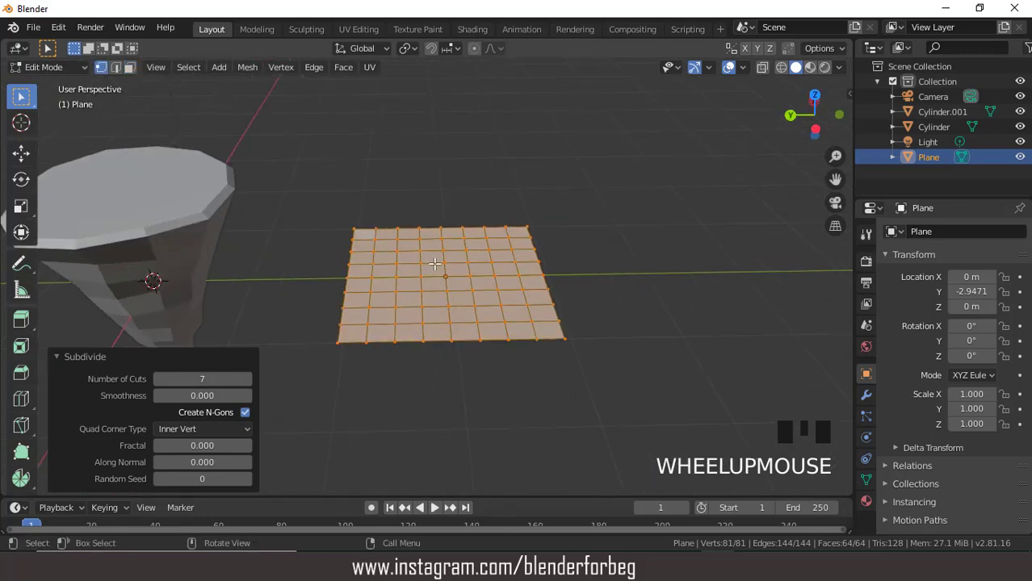
left_click(495, 276)
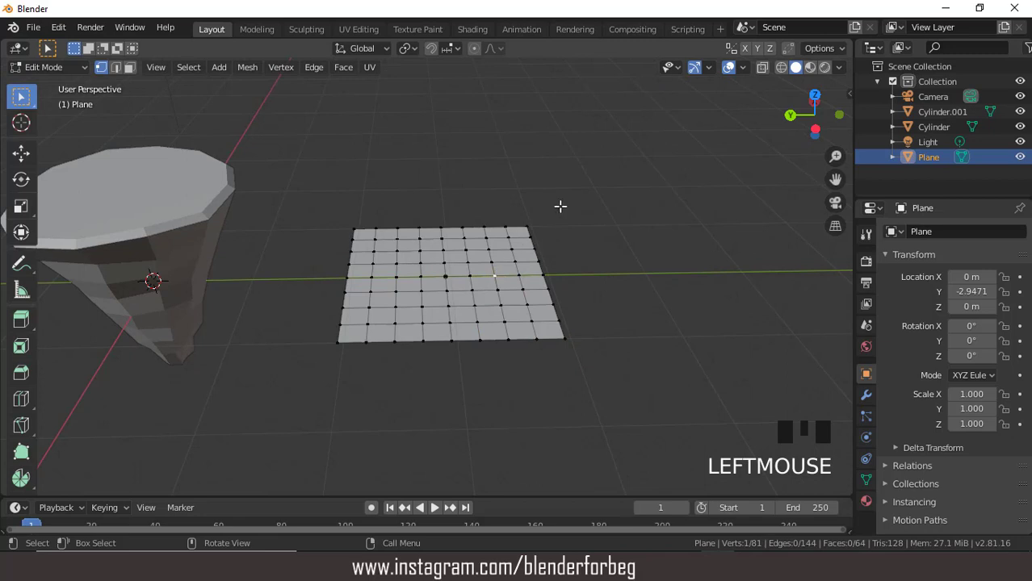
left_click(474, 48)
left_click(499, 50)
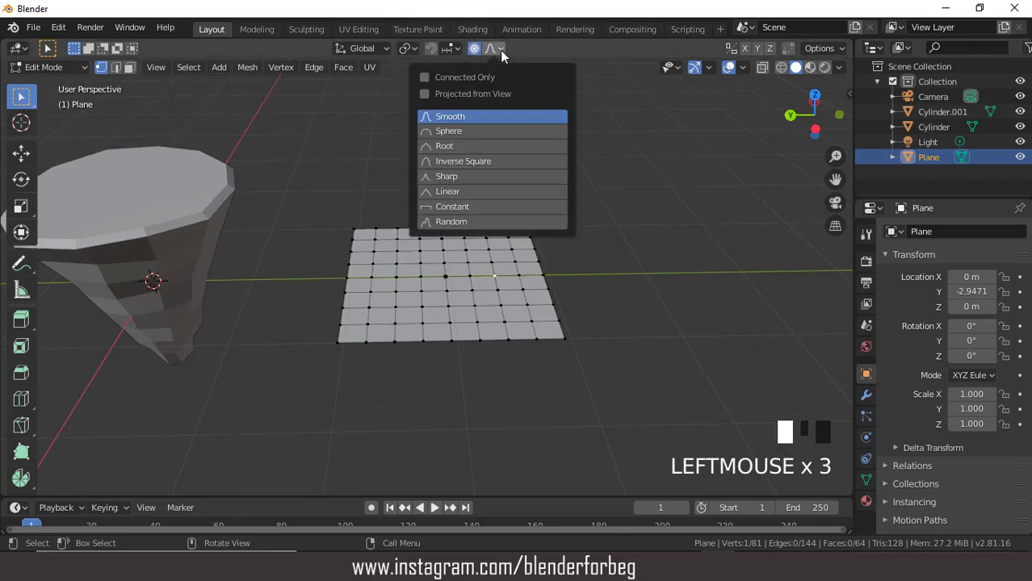
left_click(449, 134)
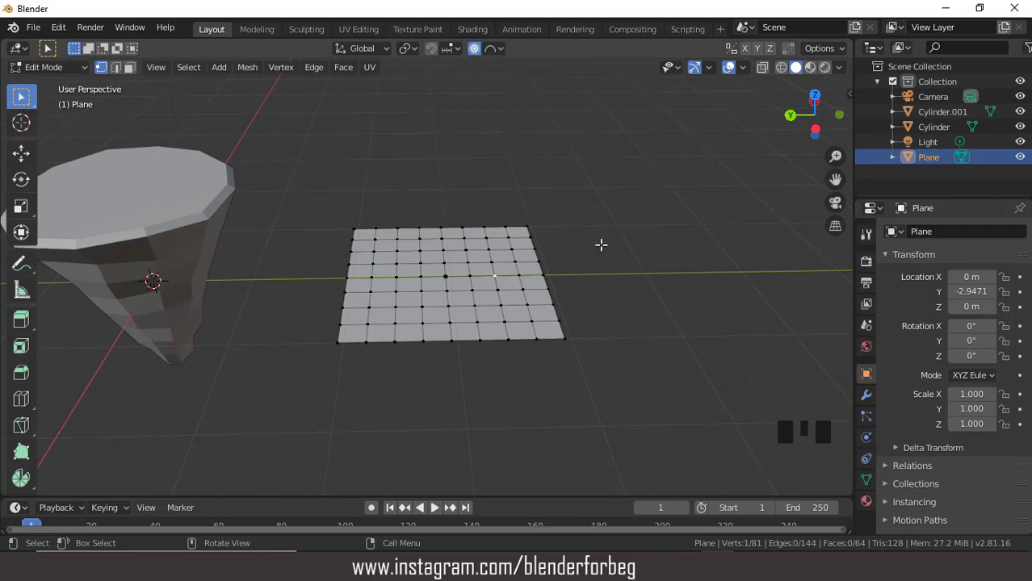
Step: Raise the selected vertex about 1.29 m along Z with a proportional size of about 0.32 to form a peak
key("g")
scroll(548, 251, "up", 2)
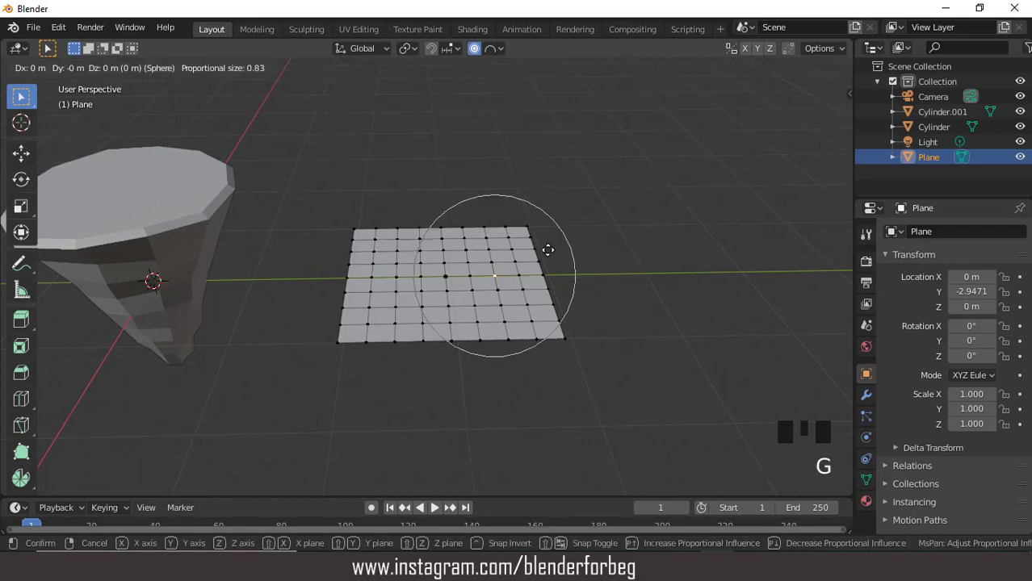
scroll(548, 250, "up", 4)
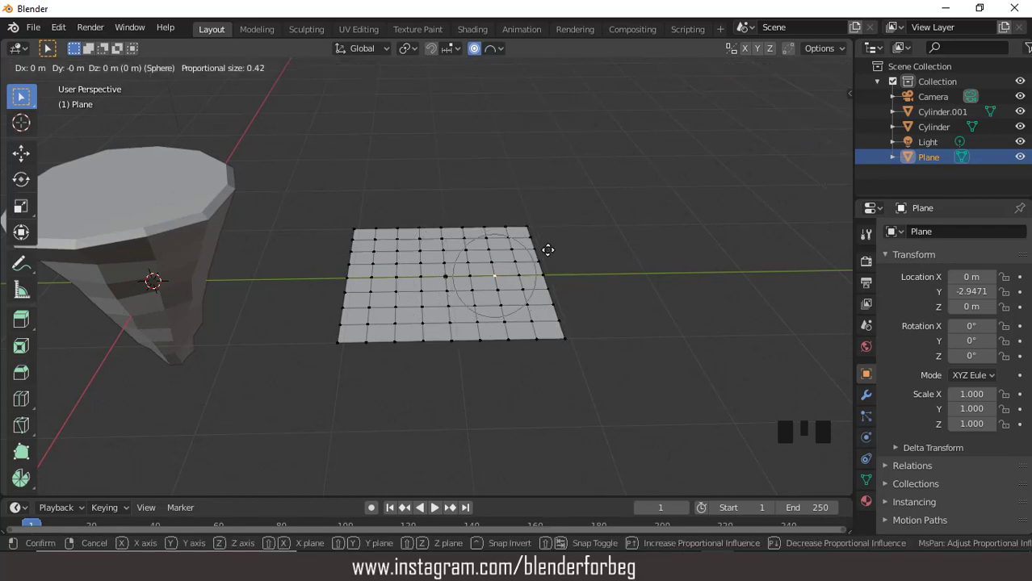
key("z")
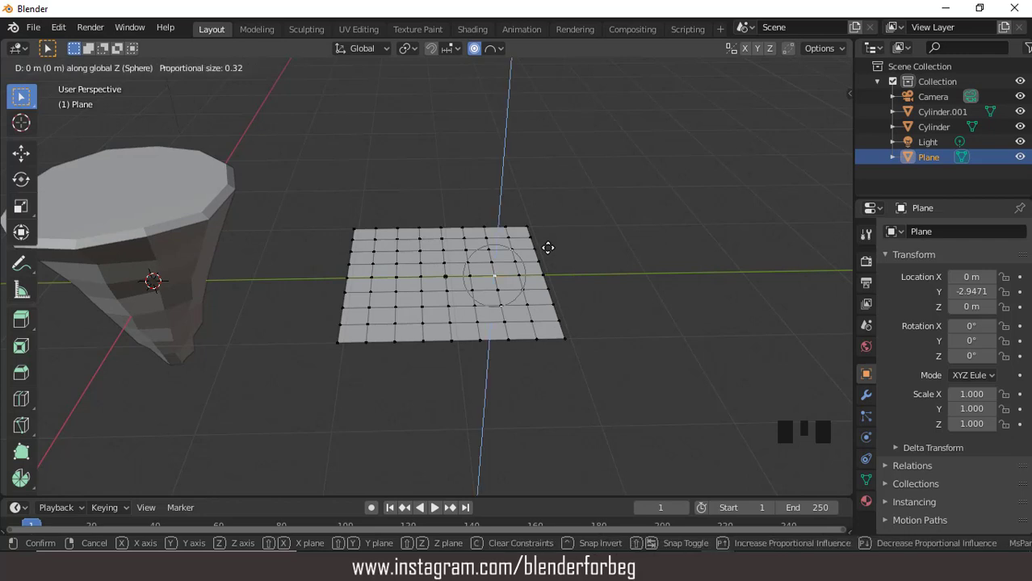
left_click(521, 129)
Step: Raise a vertex on the half of the plane nearer the rock about 1.49 m along Z as a second peak
middle_click_drag(504, 190, 442, 270)
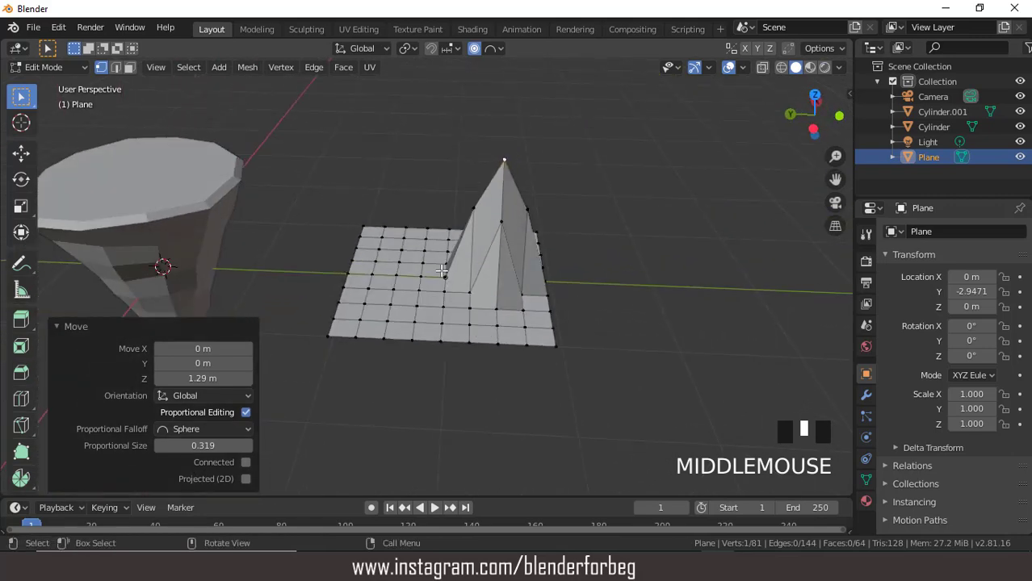
left_click(420, 288)
key("g")
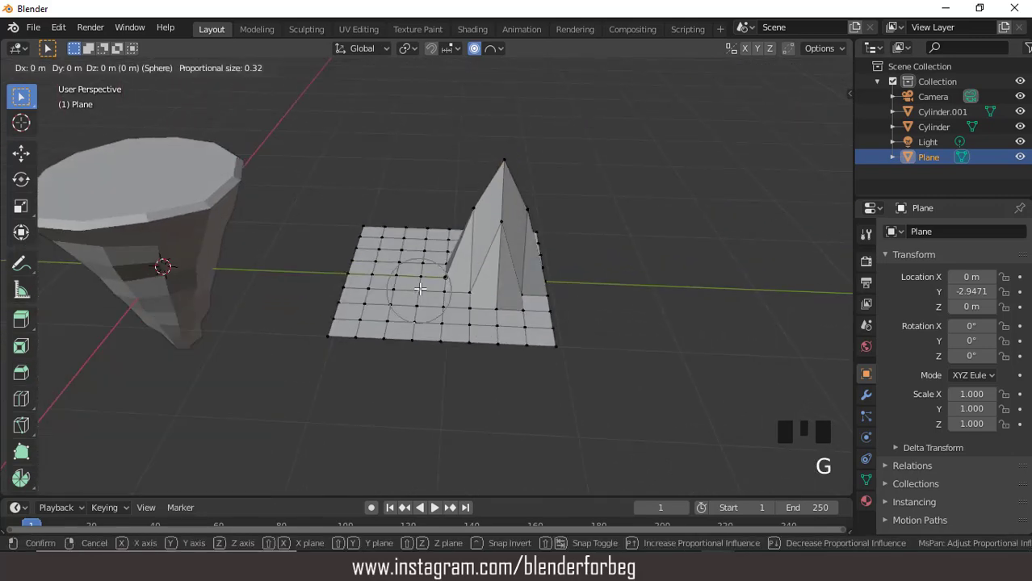
key("z")
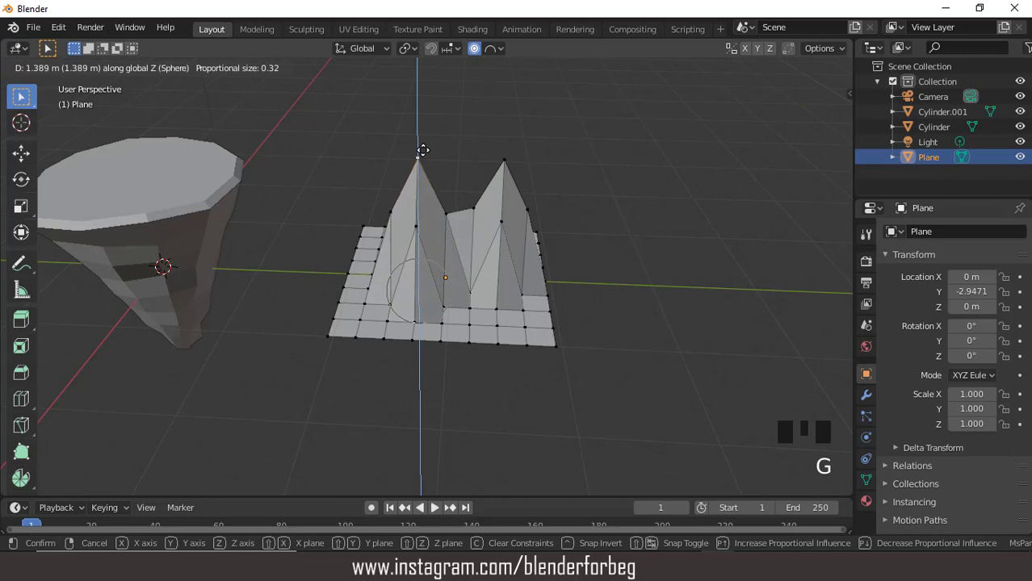
left_click(420, 145)
Step: Lower the raised vertex between the two peaks about 0.63 m along Z to separate them
left_click(472, 206)
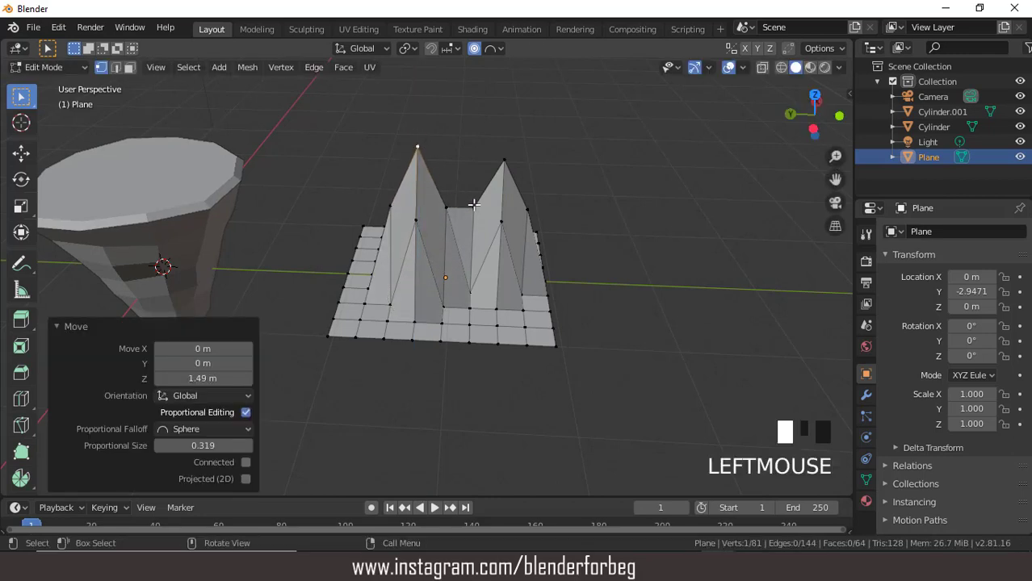
key("g")
key("z")
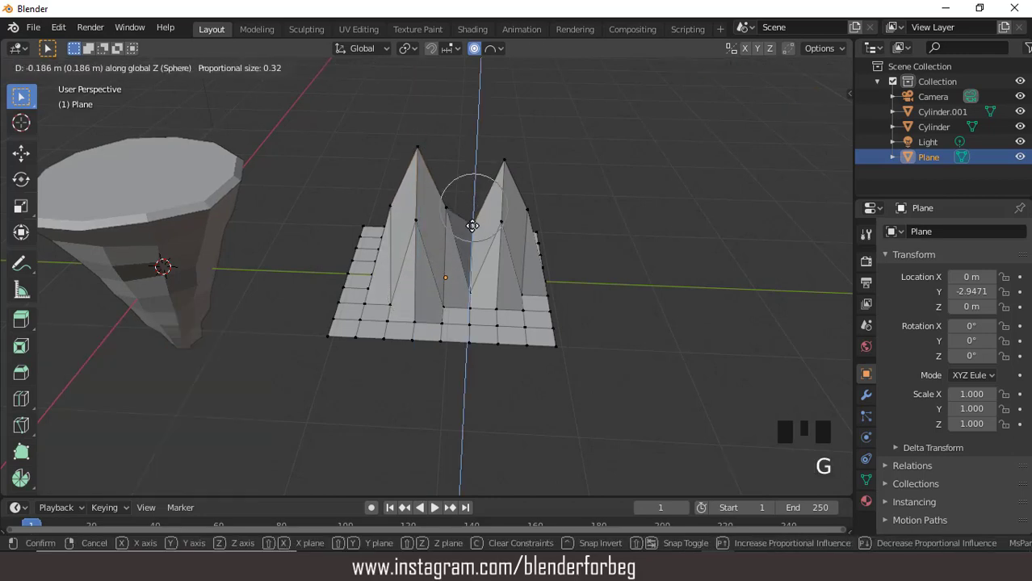
left_click(471, 261)
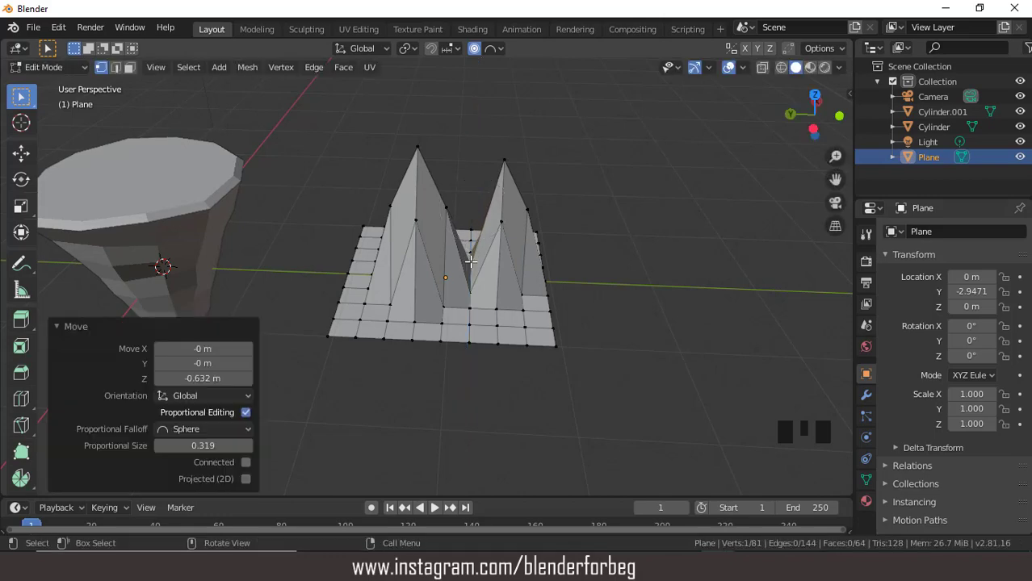
Step: Raise a flat-area vertex near the plane's corner, in front of the tallest peak, along Z as a third peak
scroll(466, 265, "up", 1)
middle_click_drag(463, 267, 595, 239)
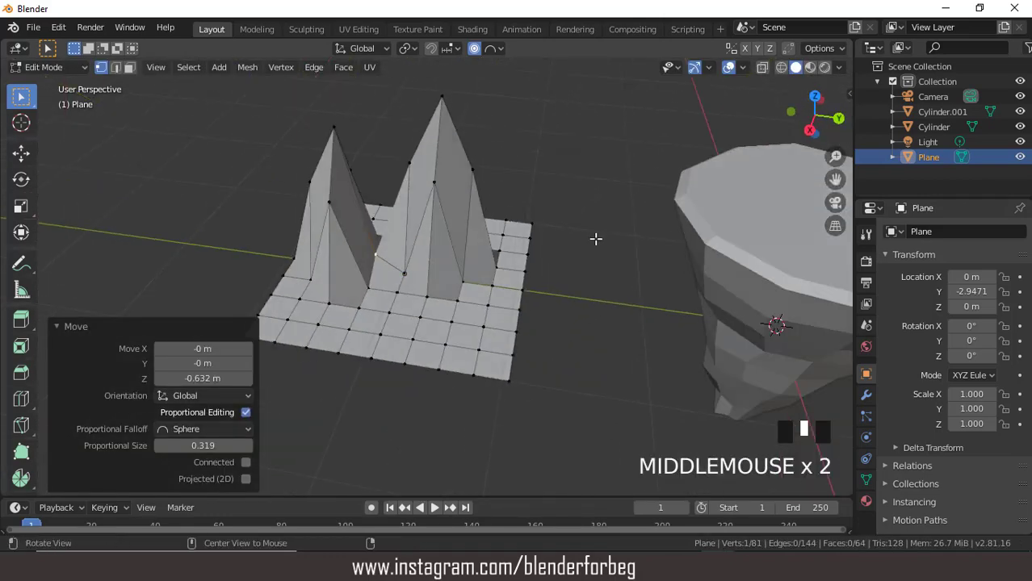
left_click(450, 322)
key("g")
key("z")
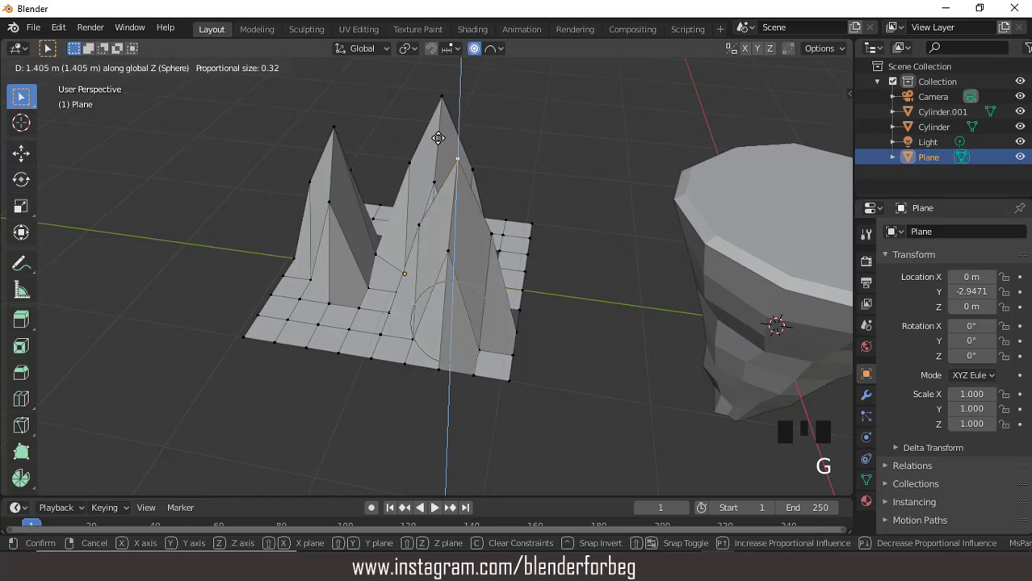
left_click(425, 166)
middle_click_drag(390, 194, 409, 307)
left_click(412, 343)
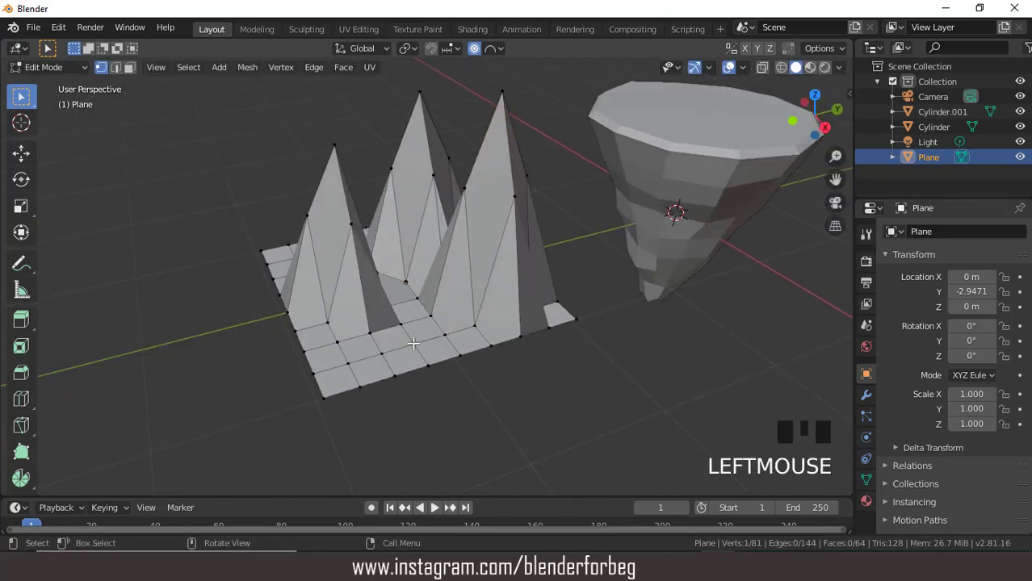
key("g")
key("z")
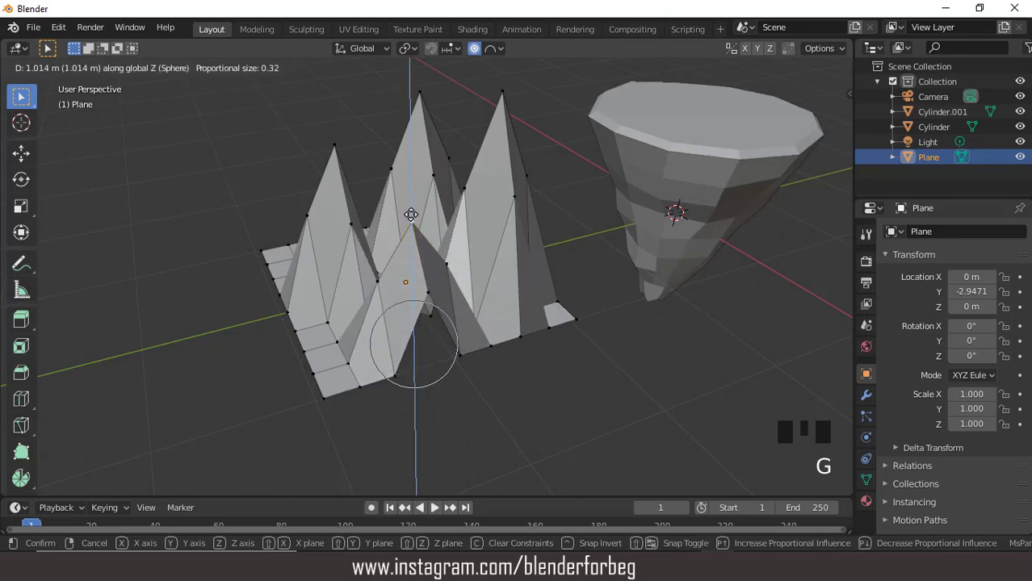
left_click(416, 280)
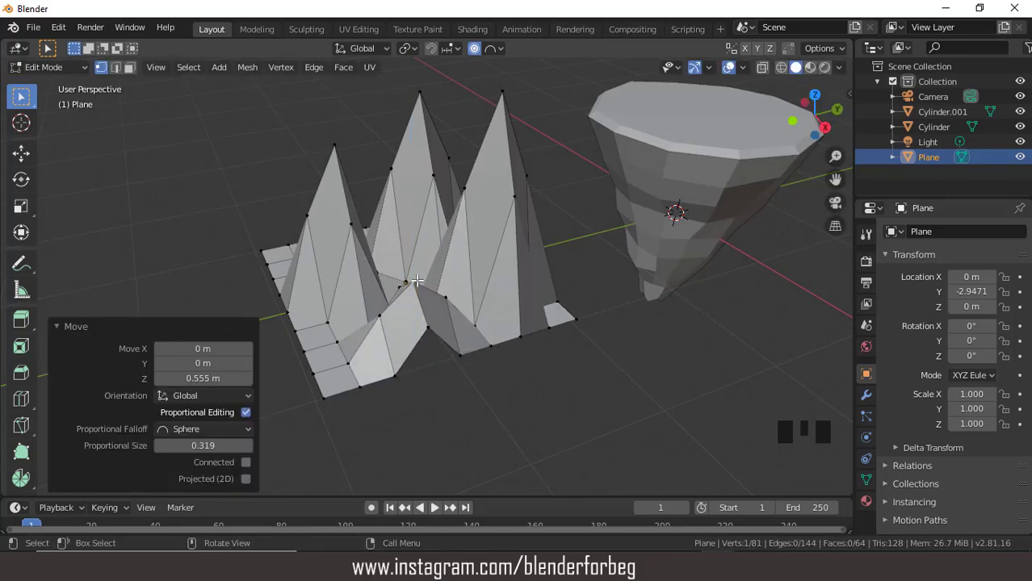
key("ctrl+z")
Step: Raise a flat-area vertex in front of the two tallest peaks more than 1 m along Z to form another peak
scroll(393, 297, "up", 1)
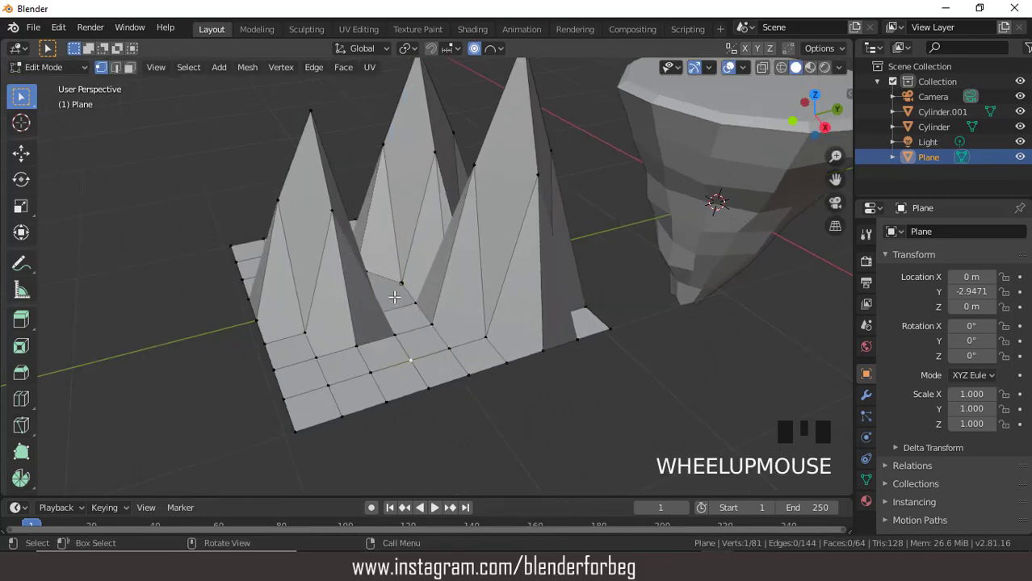
middle_click_drag(424, 326, 401, 332)
left_click(412, 327)
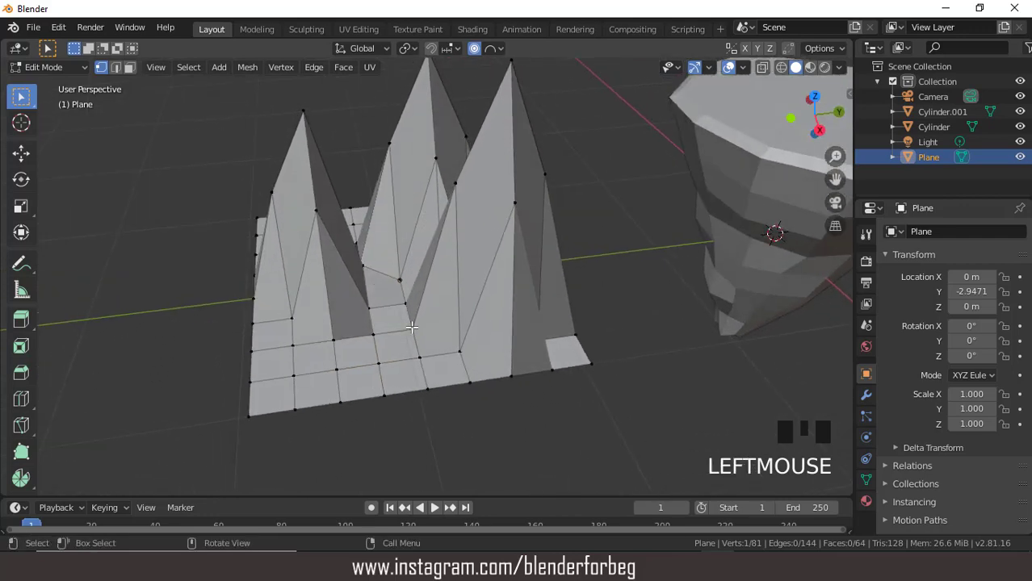
key("g")
key("z")
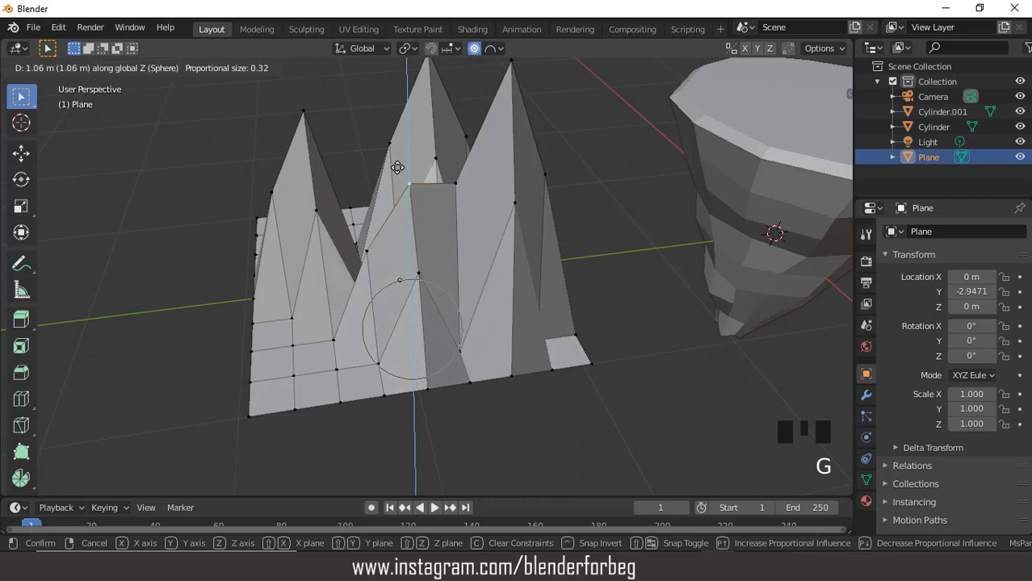
left_click(398, 150)
Step: Lower the raised vertex between the new front peak and the peak nearest the rock about 0.41 m along Z
left_click(456, 180)
key("g")
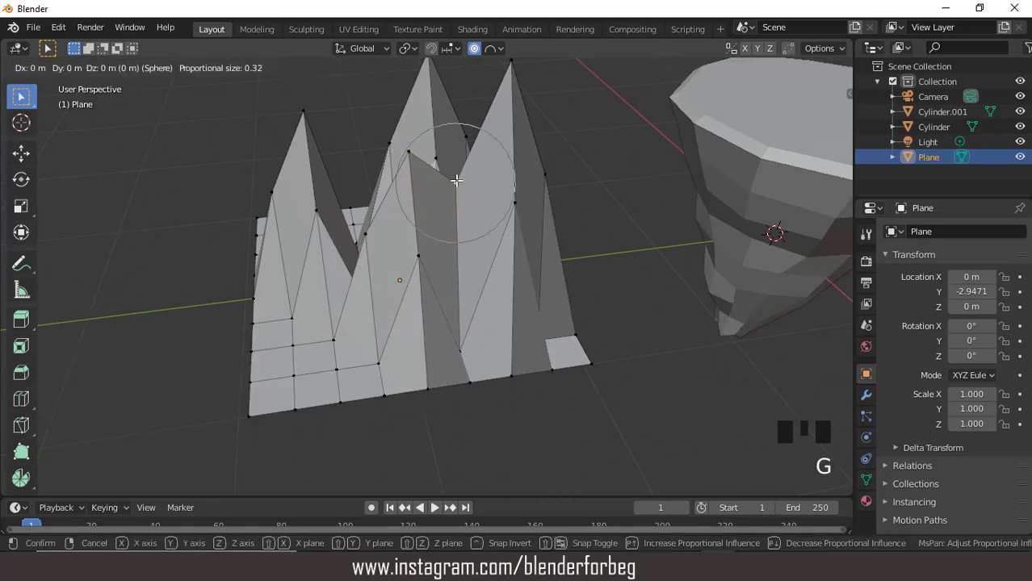
key("z")
left_click(456, 243)
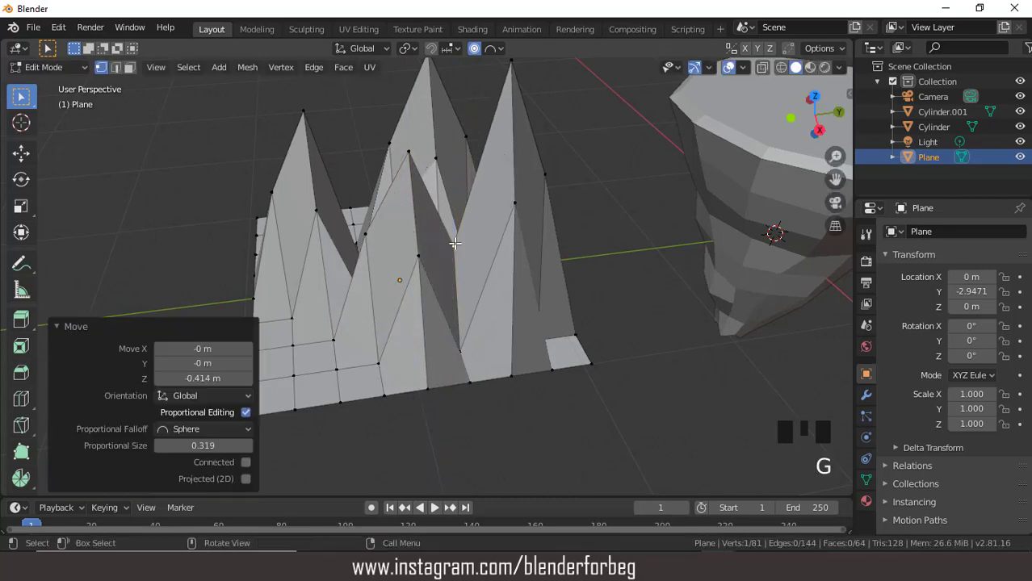
Step: Lower the high vertex in the gap at the centre of the peaks a little over 0.5 m along Z
middle_click_drag(388, 254, 502, 206)
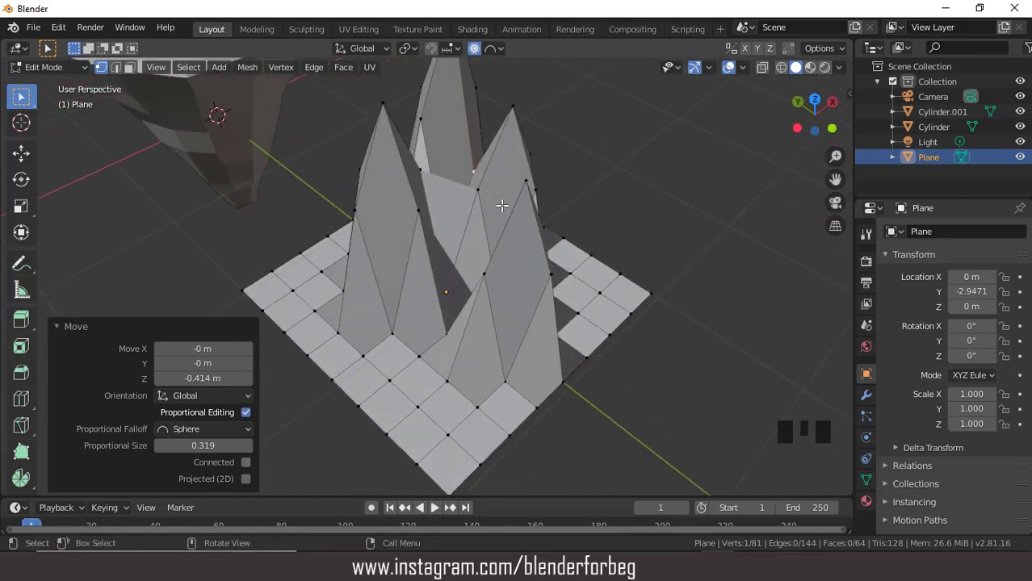
left_click(475, 188)
key("g")
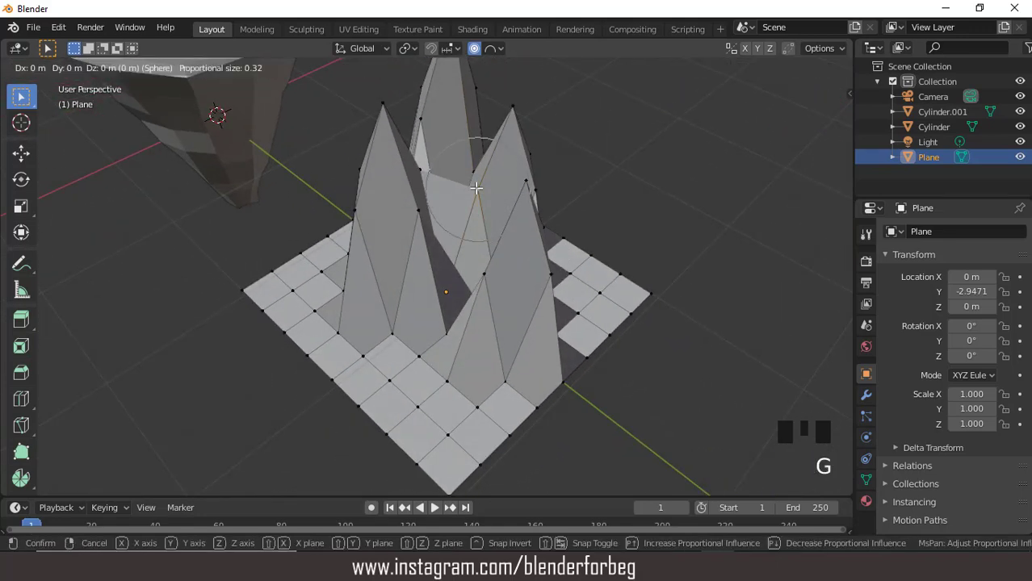
key("z")
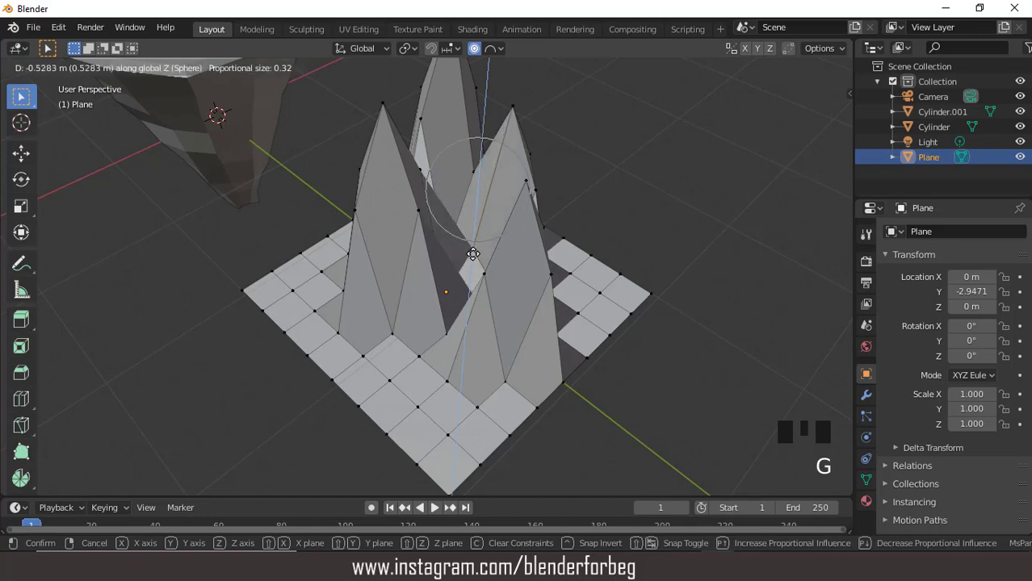
left_click(470, 262)
Step: Return the mountain plane from Edit Mode to Object Mode
scroll(444, 272, "down", 1)
middle_click_drag(433, 257, 380, 231)
left_click(44, 67)
left_click(48, 84)
Step: Move the mountain plane about 2.98 m along Y so that it lines up with the rock in side view
scroll(259, 172, "up", 2)
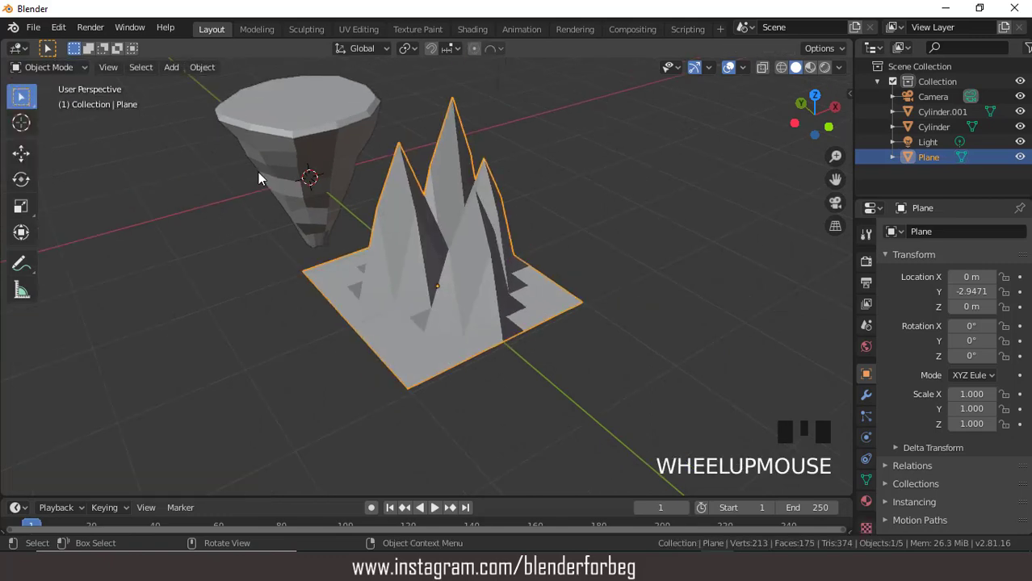
middle_click_drag(258, 172, 383, 201)
key("KP_1")
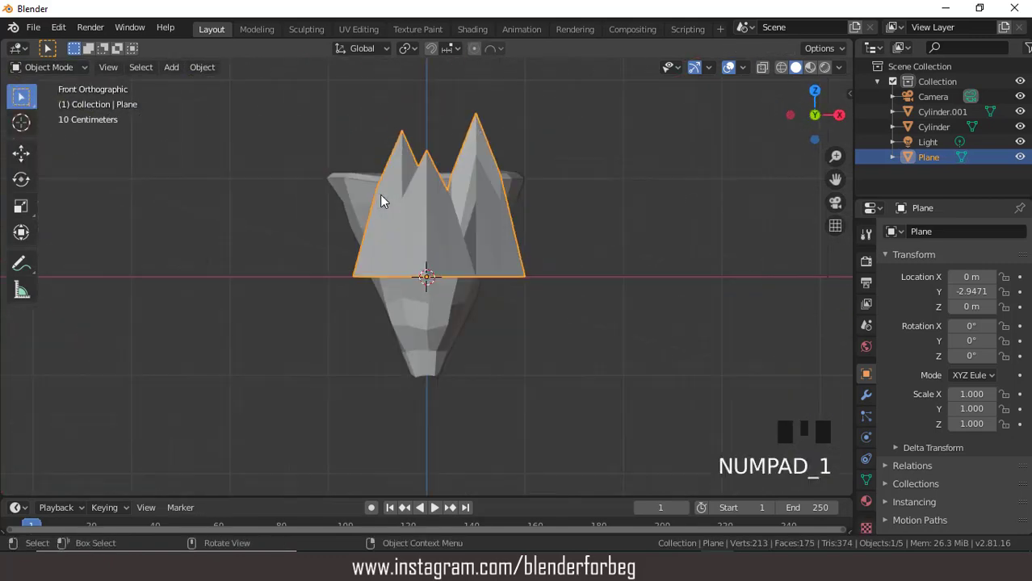
key("KP_3")
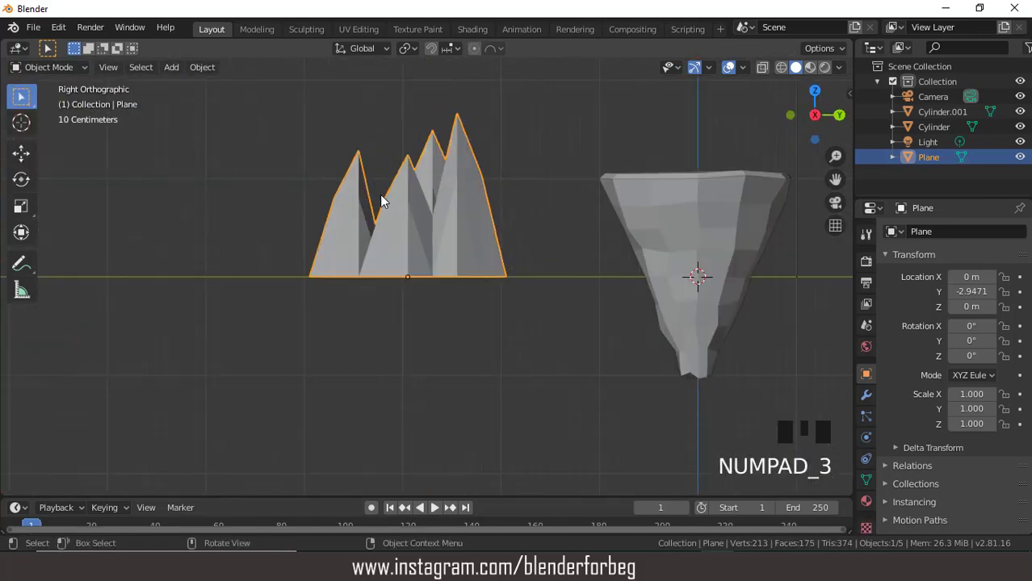
key("KP_1")
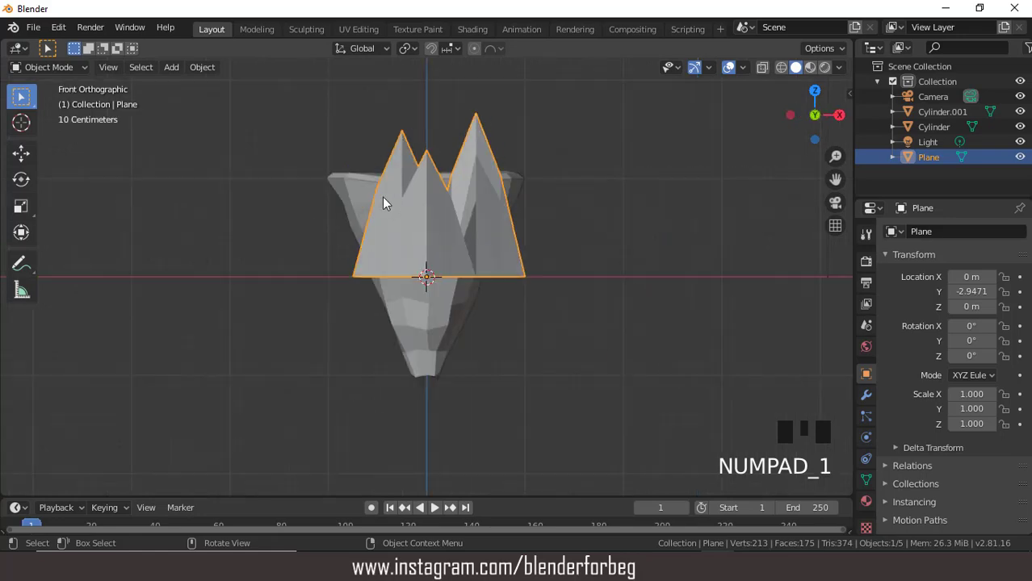
middle_click_drag(383, 200, 543, 233)
scroll(543, 235, "down", 5)
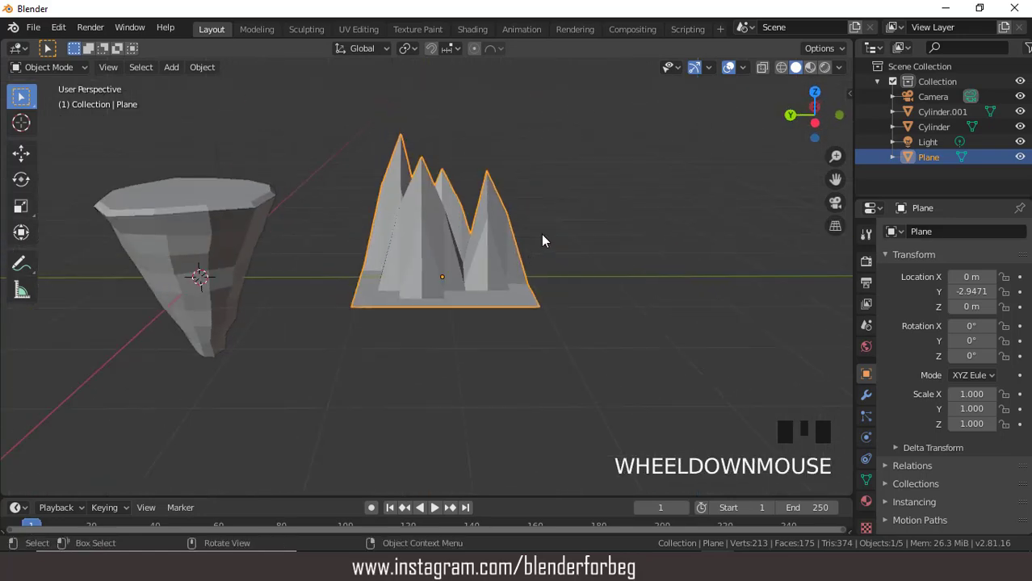
scroll(532, 247, "up", 3)
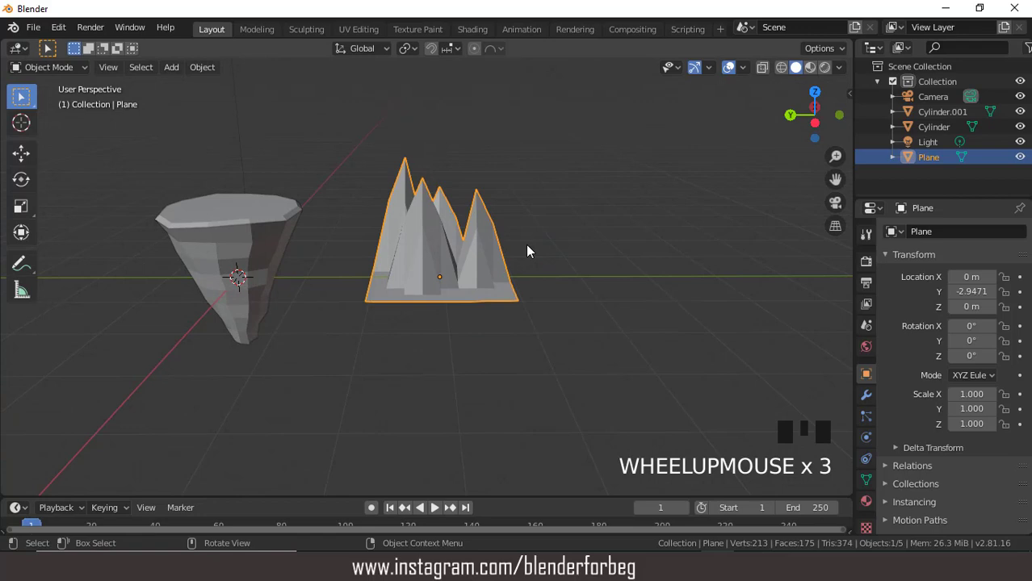
key("KP_3")
key("g")
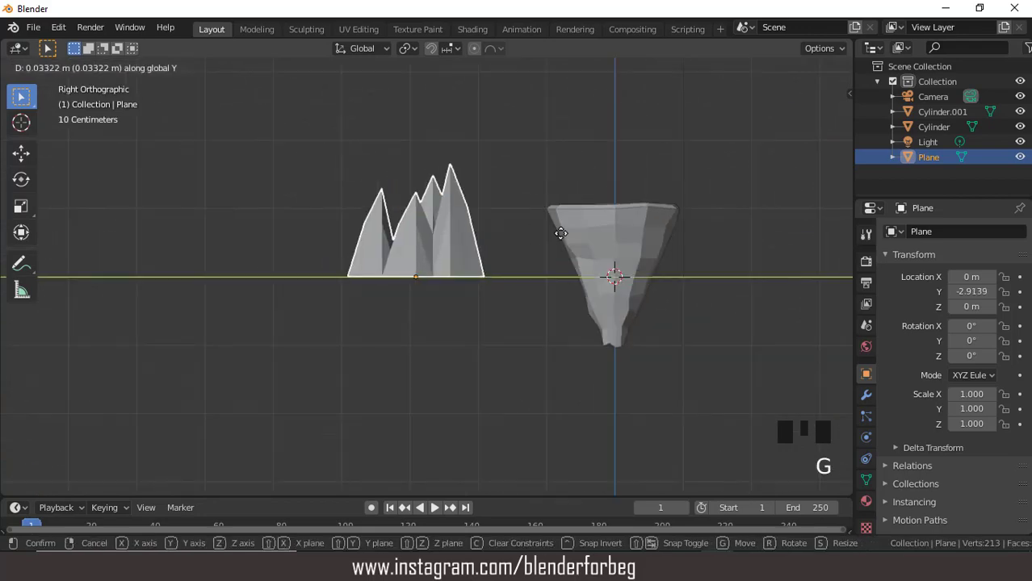
left_click(729, 224)
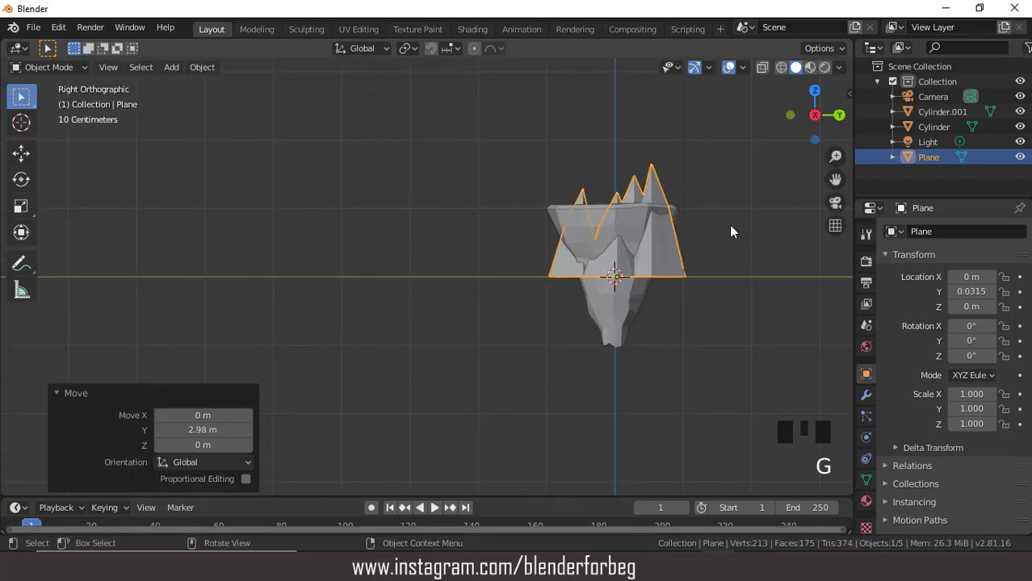
Step: Raise the mountain plane about 1.07 m along Z onto the rock's top slab
key("g")
key("z")
left_click(725, 151)
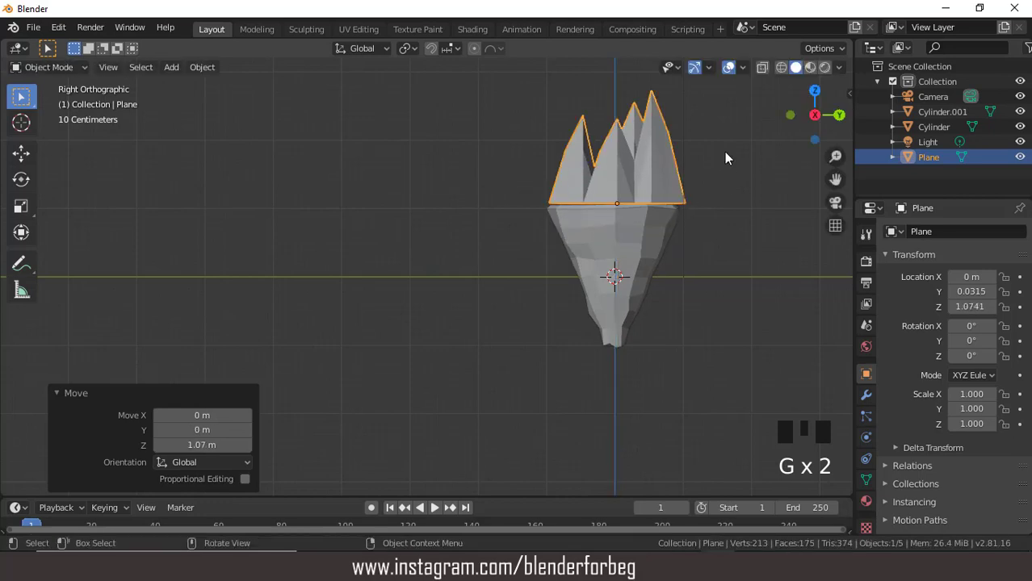
Step: Scale the mountain plane uniformly down to about 0.383 in top view so it fits within the island's top
key("KP_7")
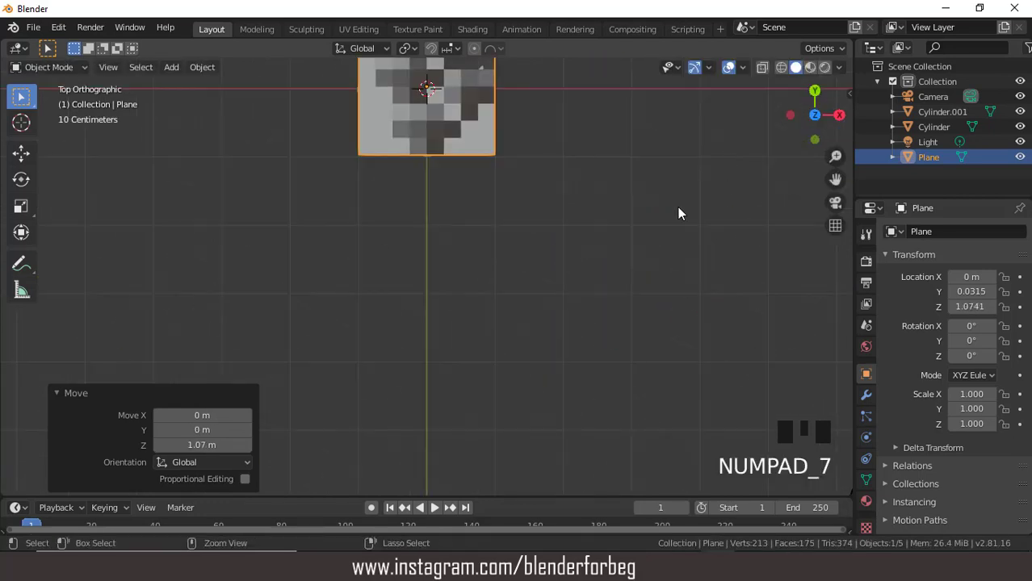
key("ctrl+KP_8")
key("ctrl+KP_8")
key("ctrl+KP_8")
key("ctrl+KP_8")
key("ctrl+KP_8")
key("ctrl+KP_8")
key("ctrl+KP_8")
key("ctrl+KP_8")
key("ctrl+KP_8")
key("ctrl+KP_8")
key("ctrl+KP_8")
key("ctrl+KP_8")
scroll(522, 219, "up", 2)
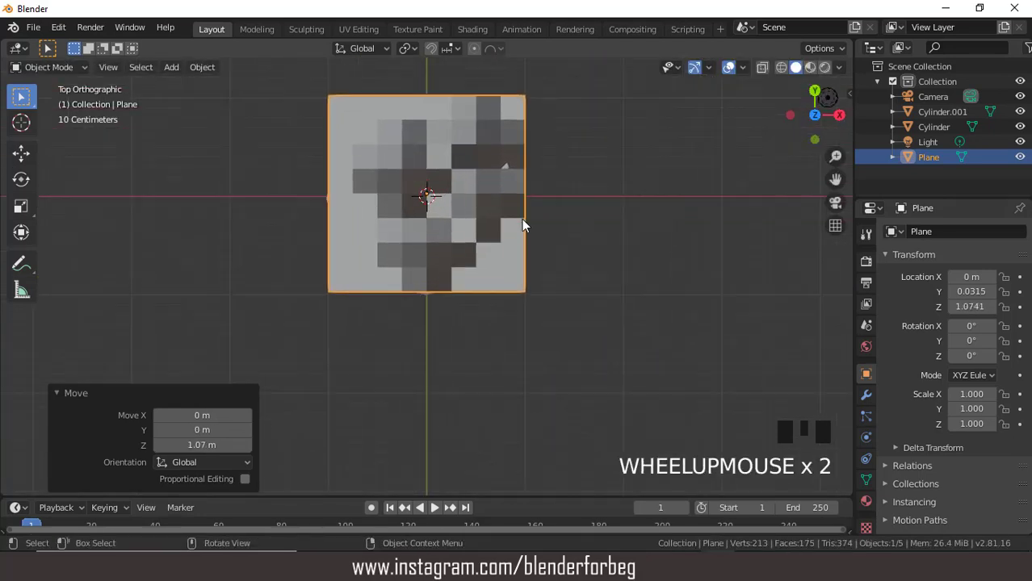
key("s")
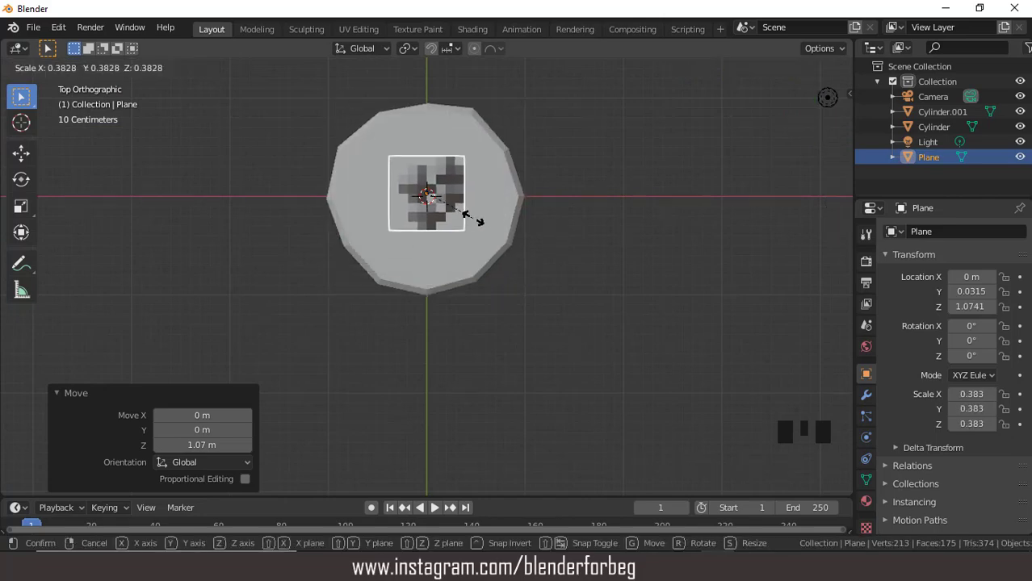
left_click(471, 216)
Step: Examine the size and placement of the mountains on the island from several distances and angles
scroll(387, 213, "up", 1)
middle_click_drag(387, 213, 555, 126)
scroll(555, 126, "down", 9)
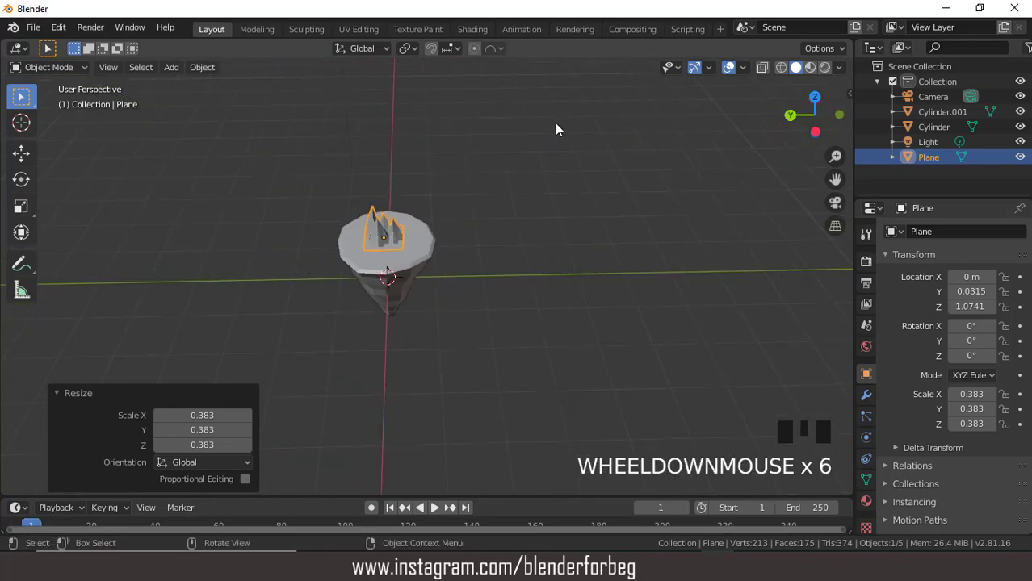
scroll(555, 129, "up", 1)
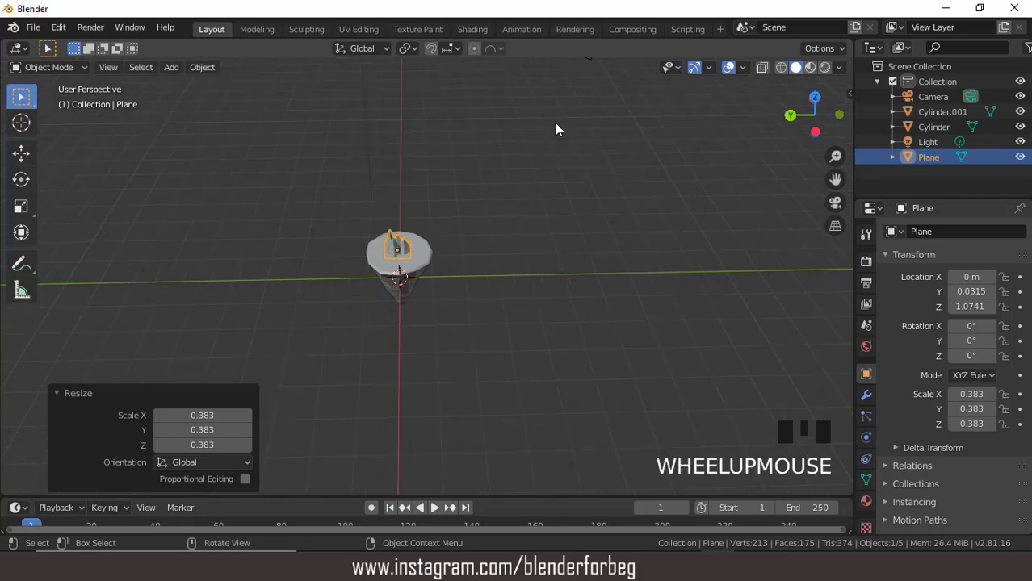
scroll(555, 128, "up", 5)
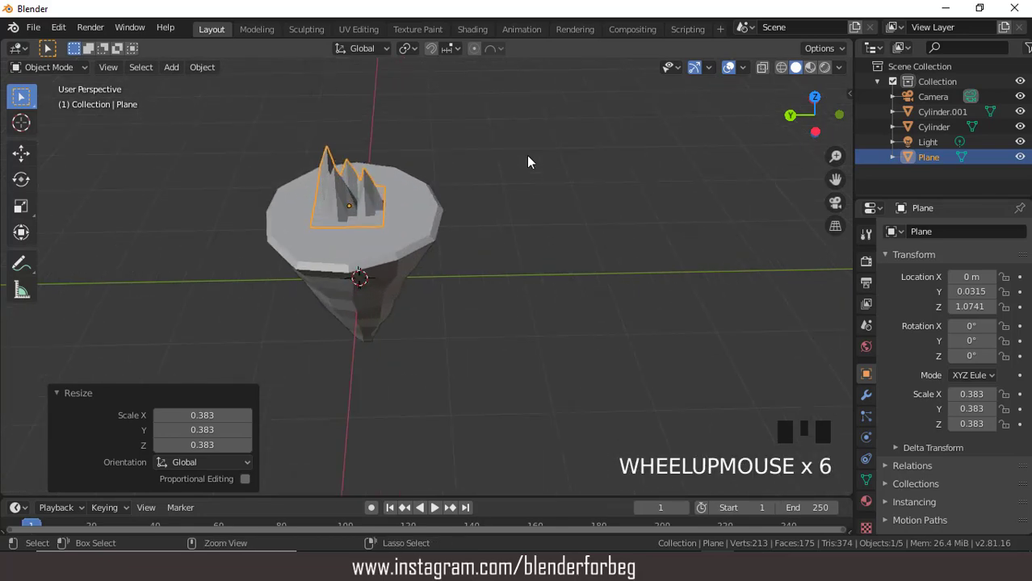
key("ctrl+KP_4")
key("ctrl+KP_4")
key("ctrl+KP_4")
key("ctrl+KP_4")
key("ctrl+KP_4")
key("ctrl+KP_4")
scroll(526, 163, "up", 1)
scroll(528, 161, "up", 1)
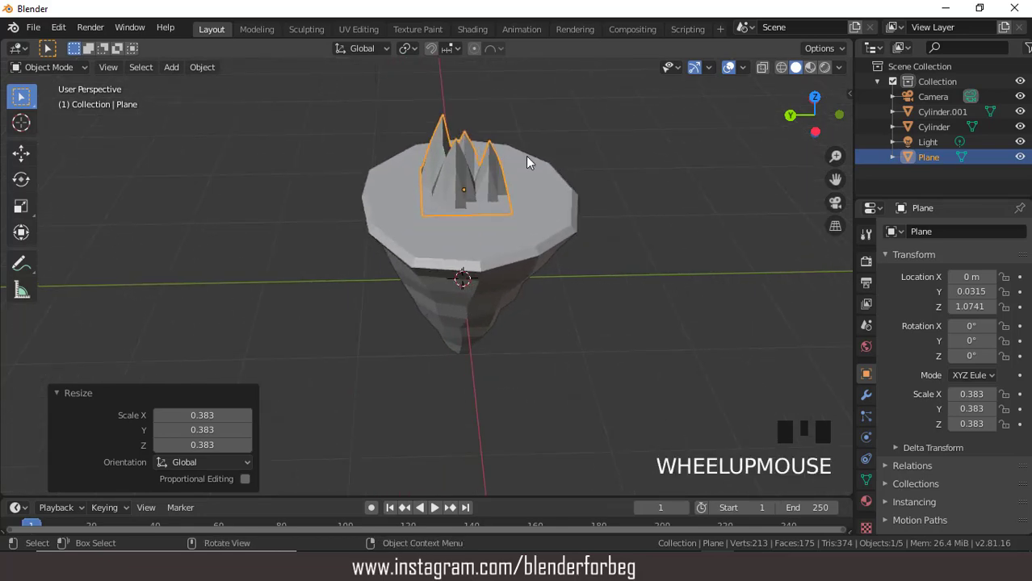
Step: Duplicate the mountain plane and place the copy about 0.38 m away along negative X
middle_click_drag(530, 161, 406, 203)
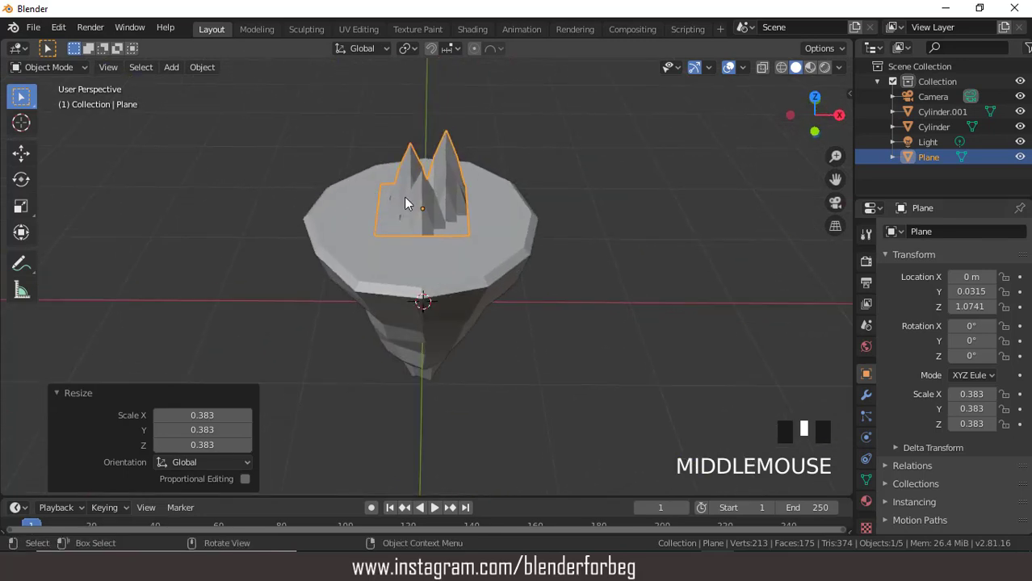
key("shift+d")
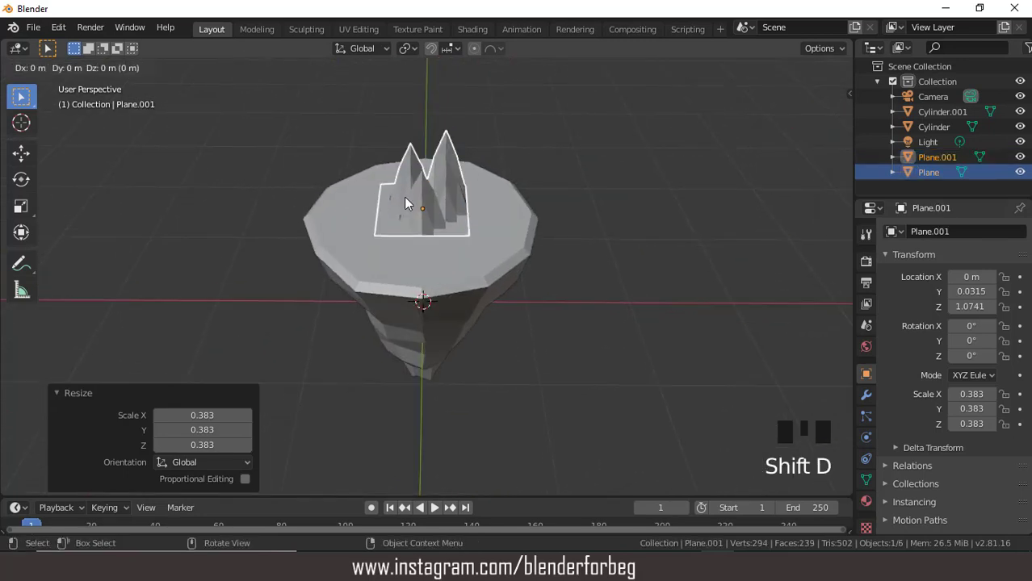
key("x")
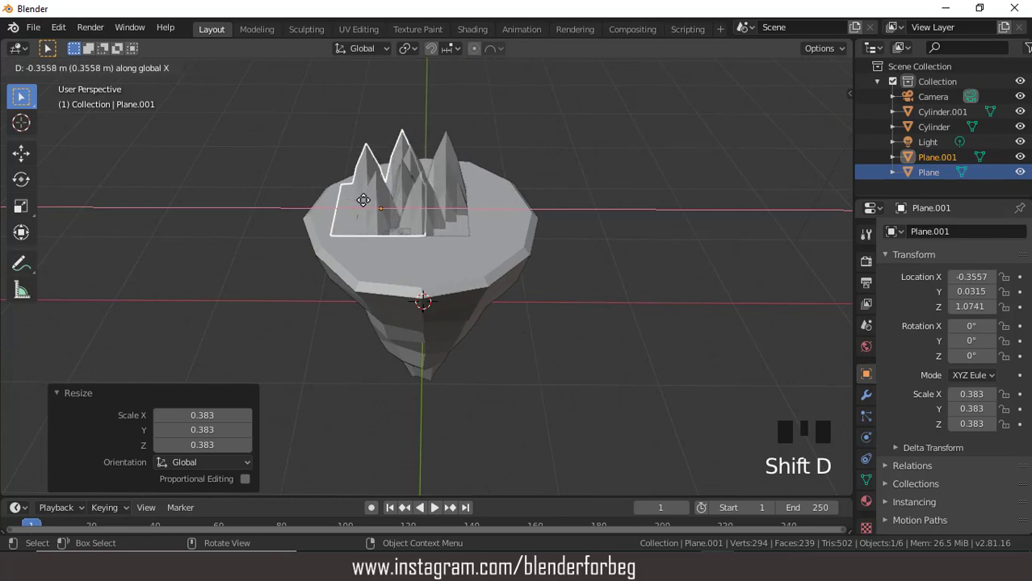
left_click(361, 201)
Step: Scale the original mountain plane up by about 1.4 and shift it about 0.12 m along X
left_click(446, 198)
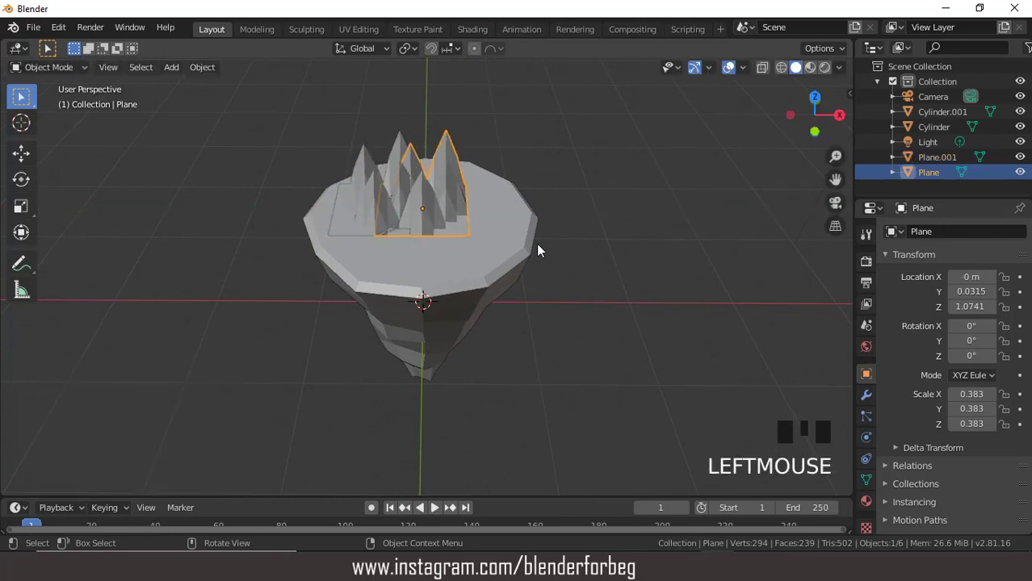
key("s")
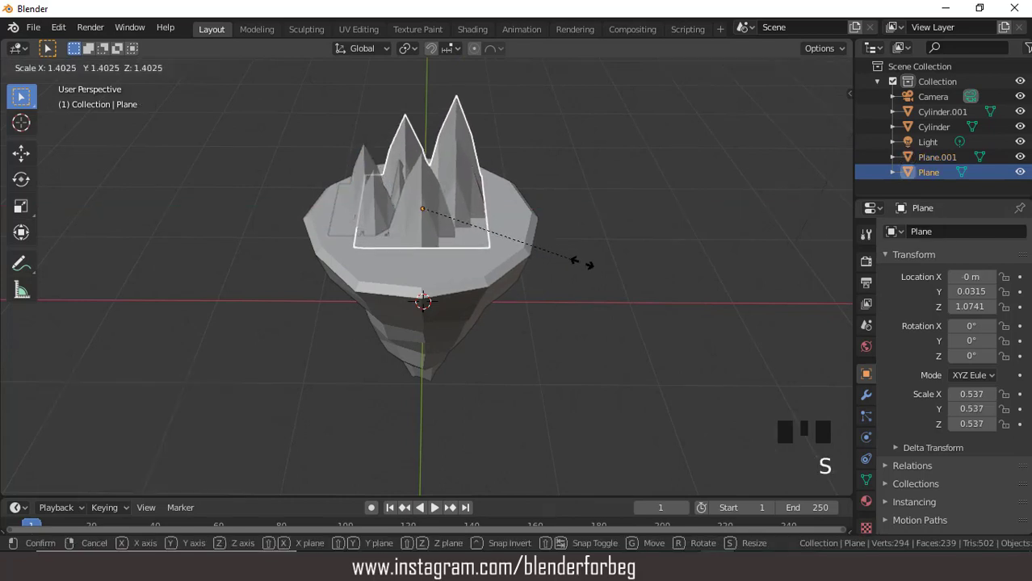
left_click(581, 262)
key("g")
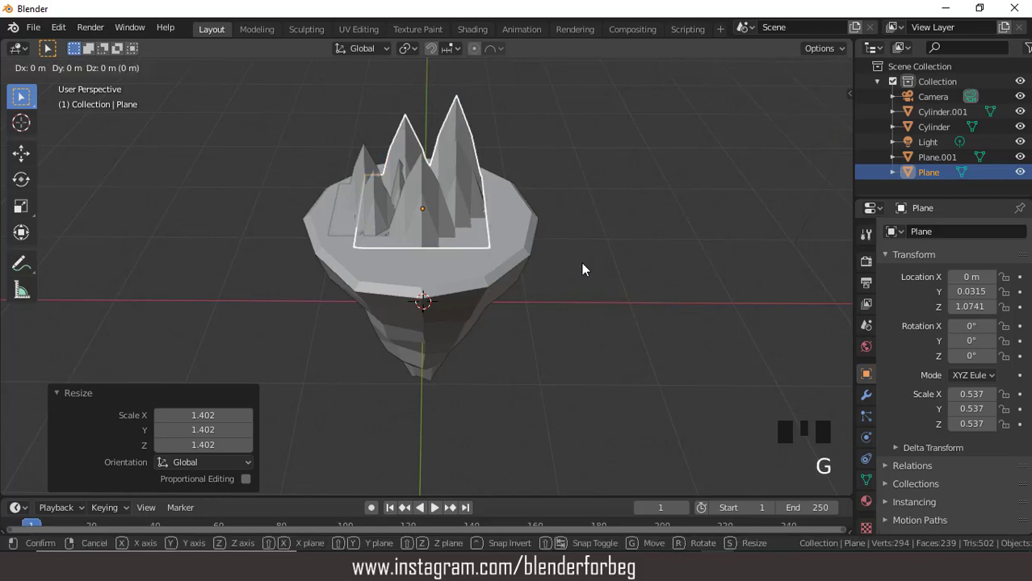
key("x")
left_click(595, 259)
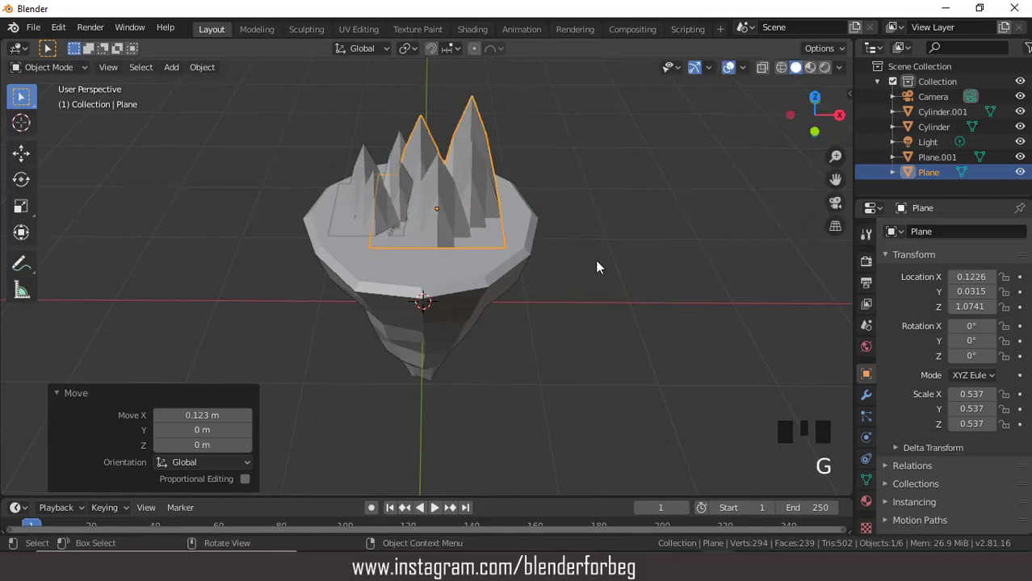
Step: Shift the larger mountain plane about 0.025 m along Y and about 0.05 m along negative X
middle_click_drag(594, 259, 691, 309)
key("g")
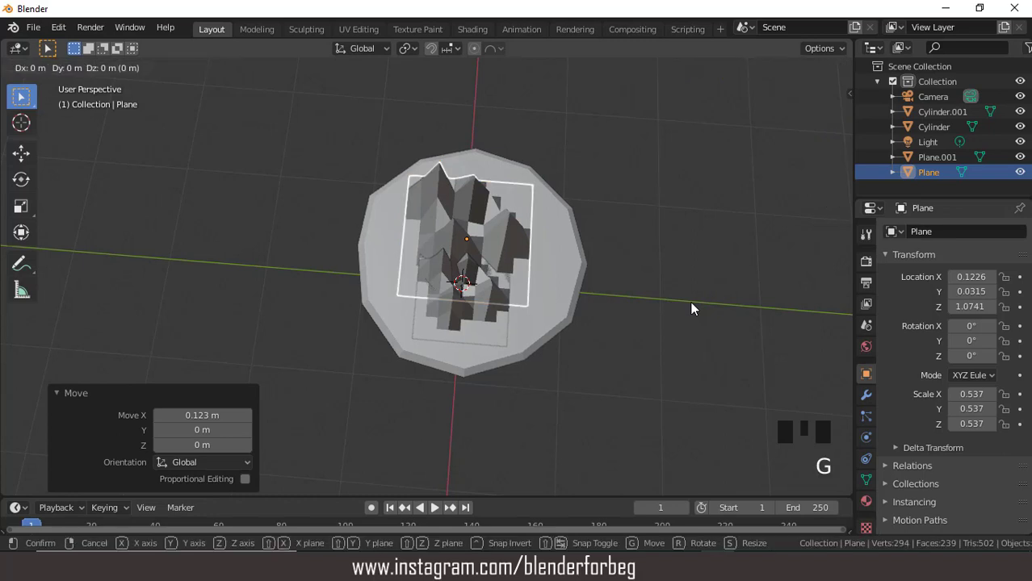
key("y")
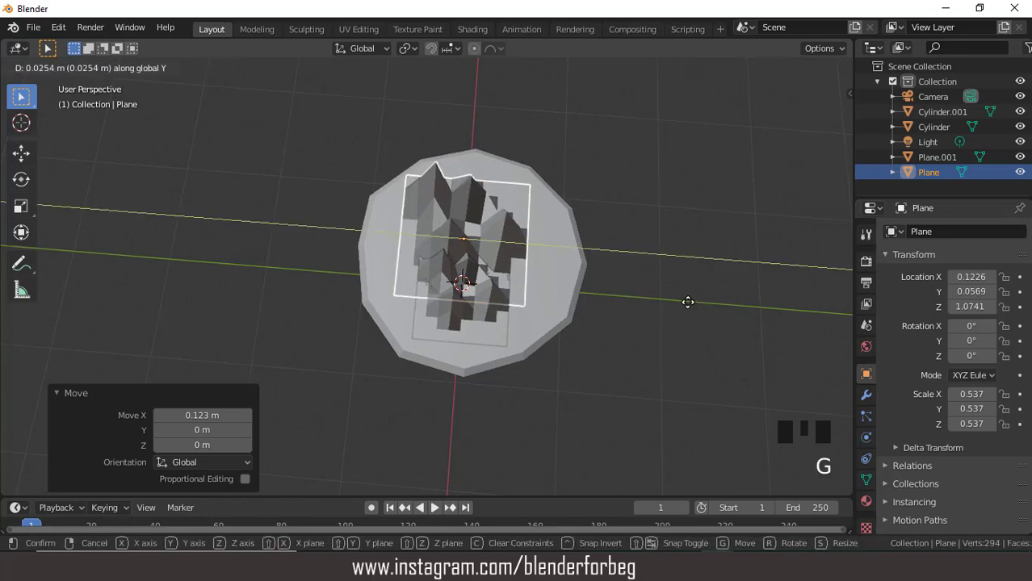
left_click(687, 302)
key("g")
key("x")
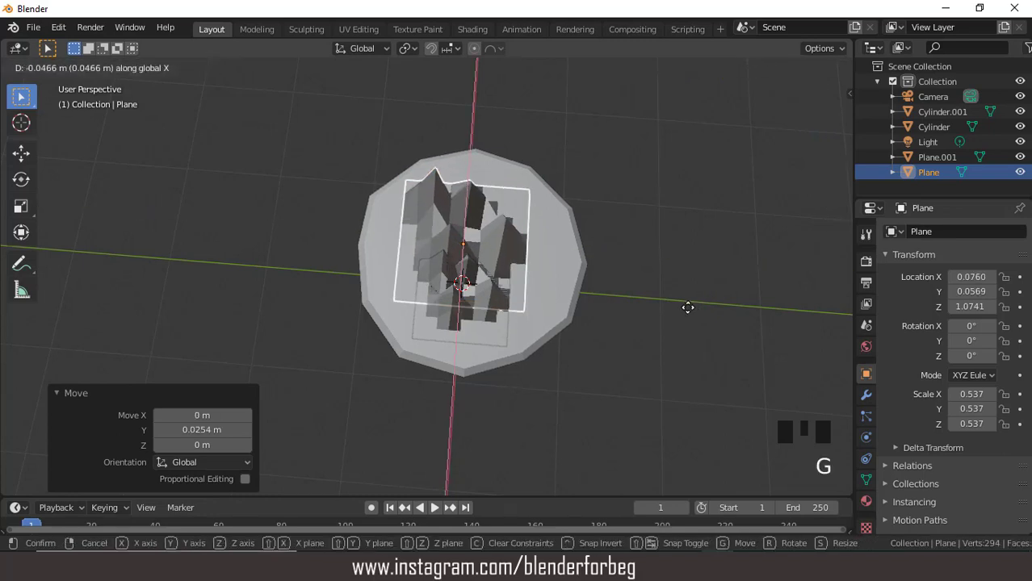
left_click(687, 306)
Step: Move the smaller mountain copy about 0.125 m along positive Y
left_click(454, 322)
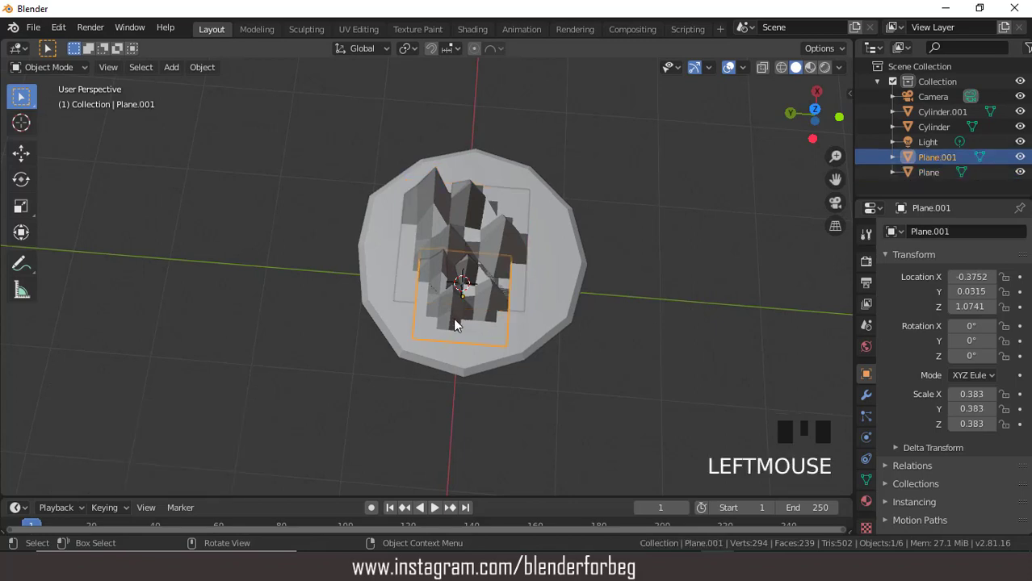
key("g")
key("y")
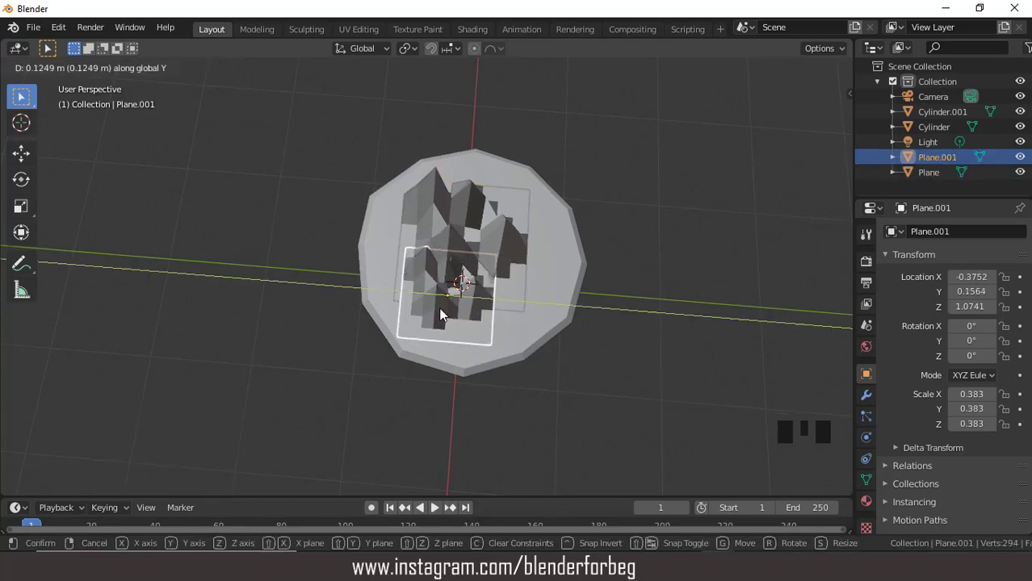
left_click(439, 314)
Step: Scale the larger mountain plane down by about 0.89 and stretch it vertically to a Z scale of about 0.677
middle_click_drag(525, 279, 457, 231)
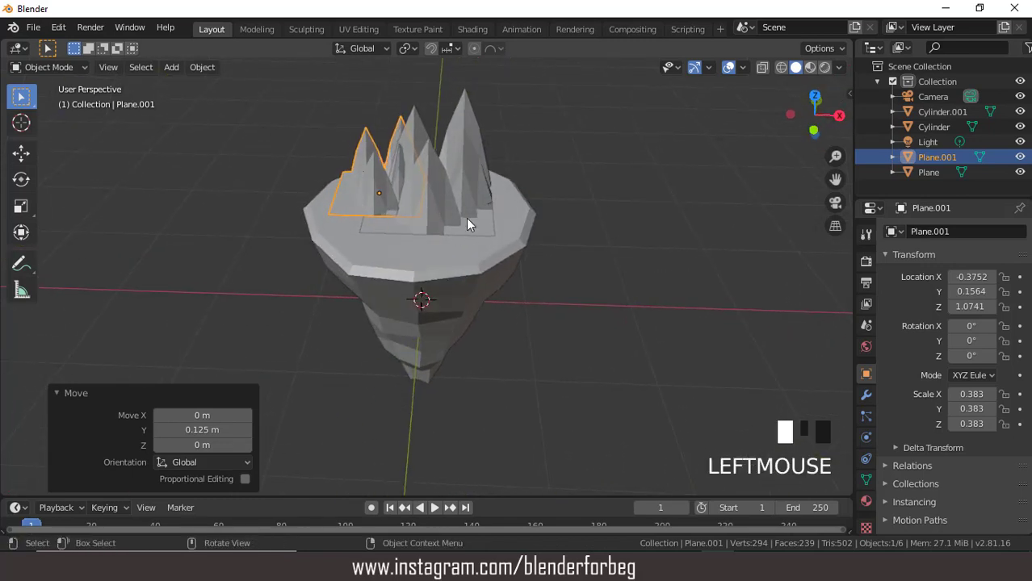
left_click(466, 218)
key("s")
left_click(553, 278)
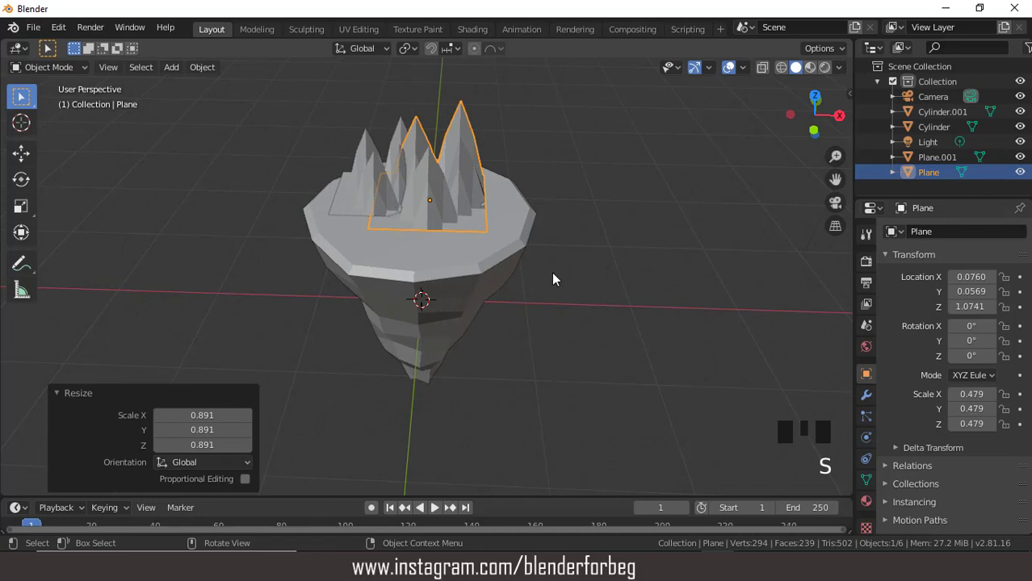
key("s")
key("z")
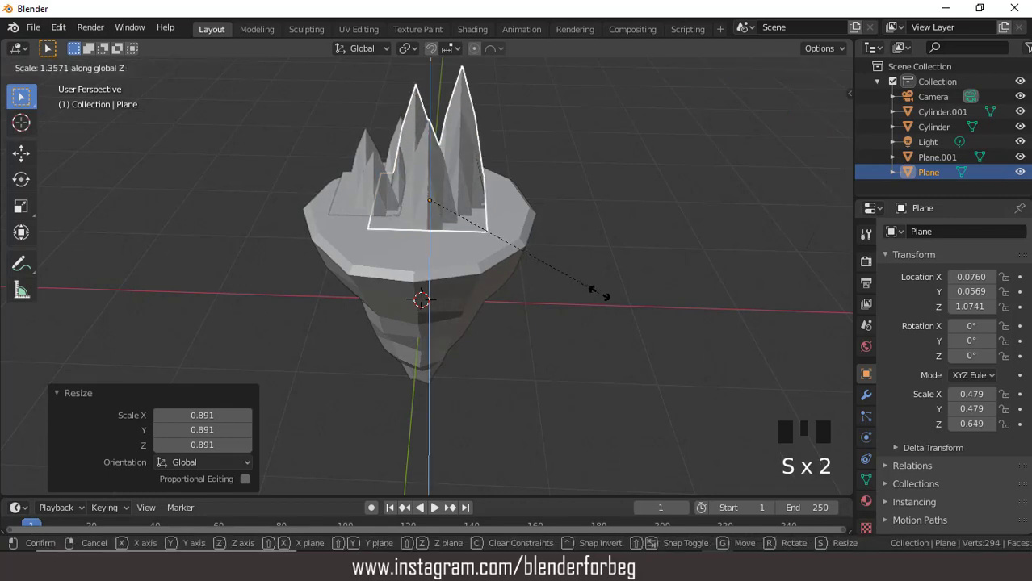
left_click(601, 302)
Step: Duplicate the smaller mountain plane and place the copy about 0.74 m away along positive X
left_click(365, 203)
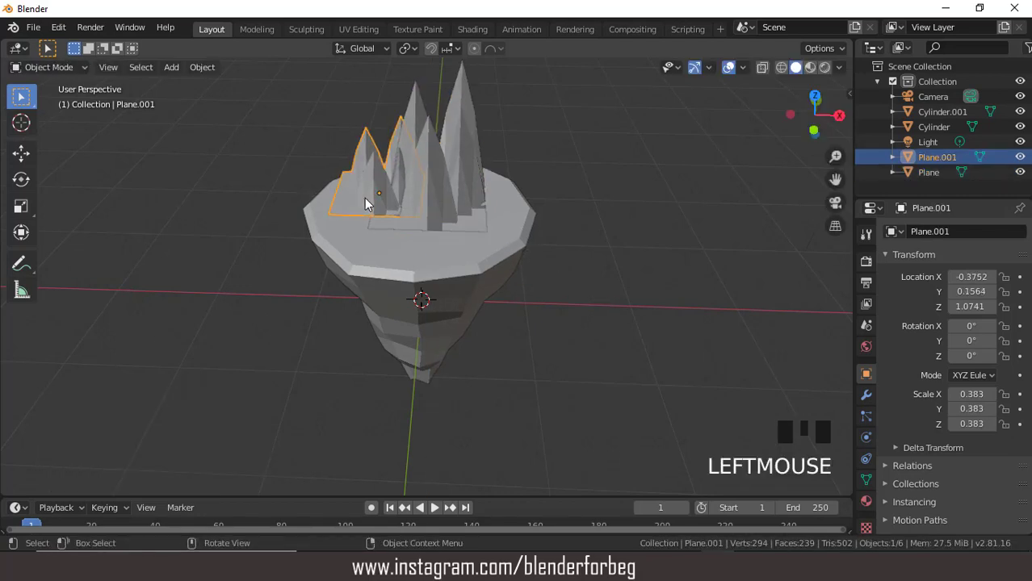
key("shift+d")
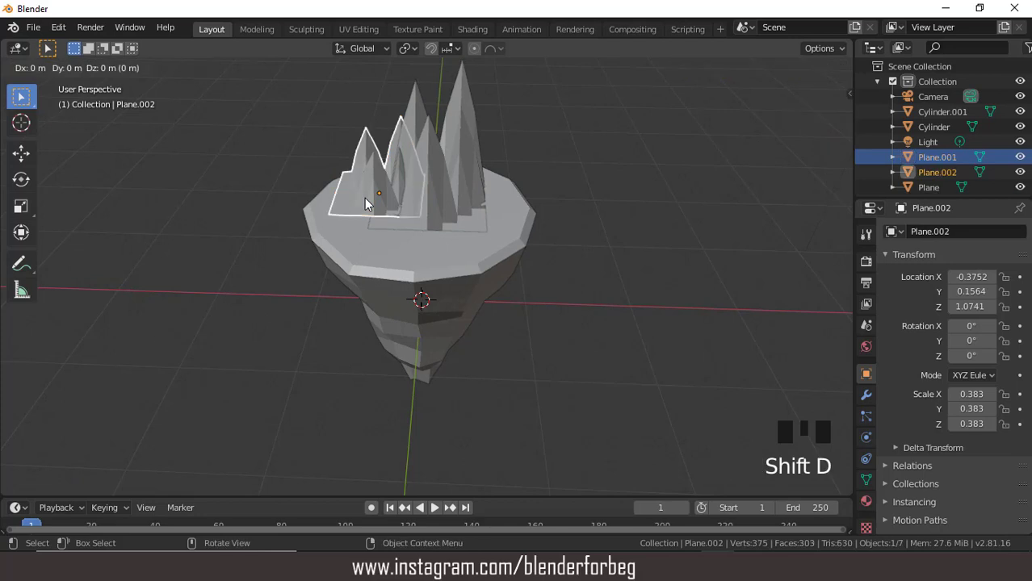
key("x")
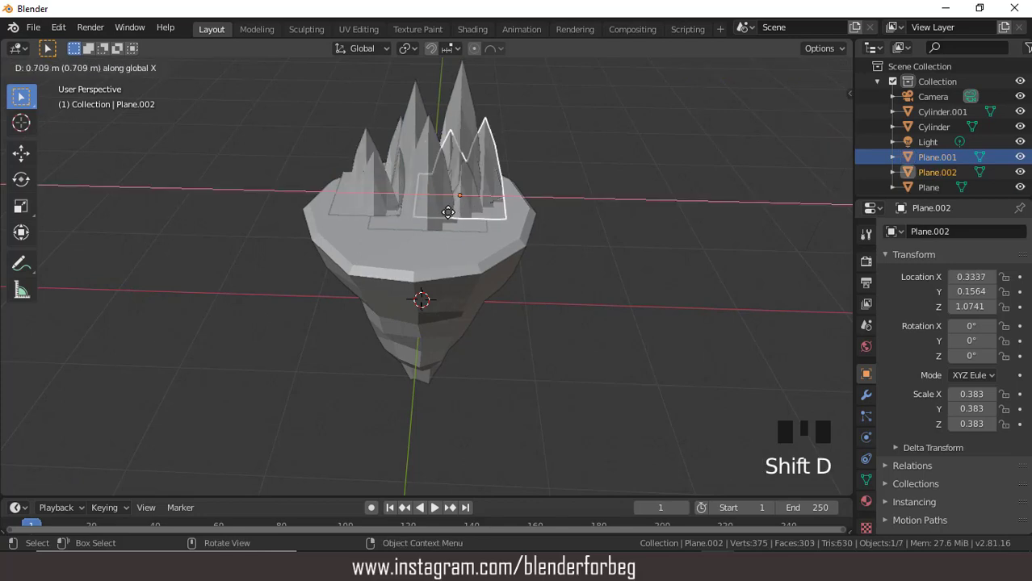
left_click(448, 212)
Step: Shift the new mountain copy about 0.12 m along negative Y
key("KP_7")
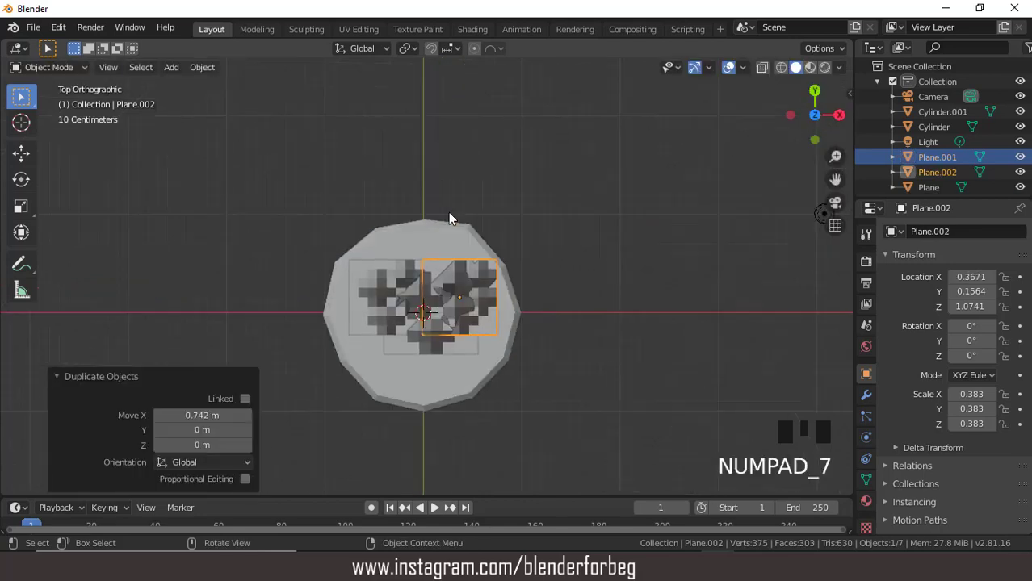
scroll(526, 263, "up", 1)
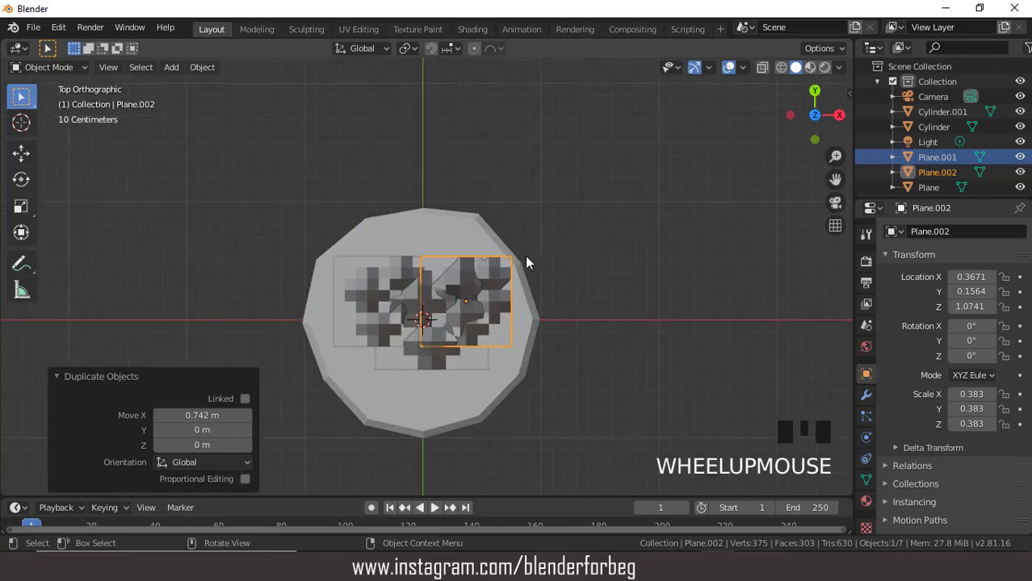
key("g")
key("y")
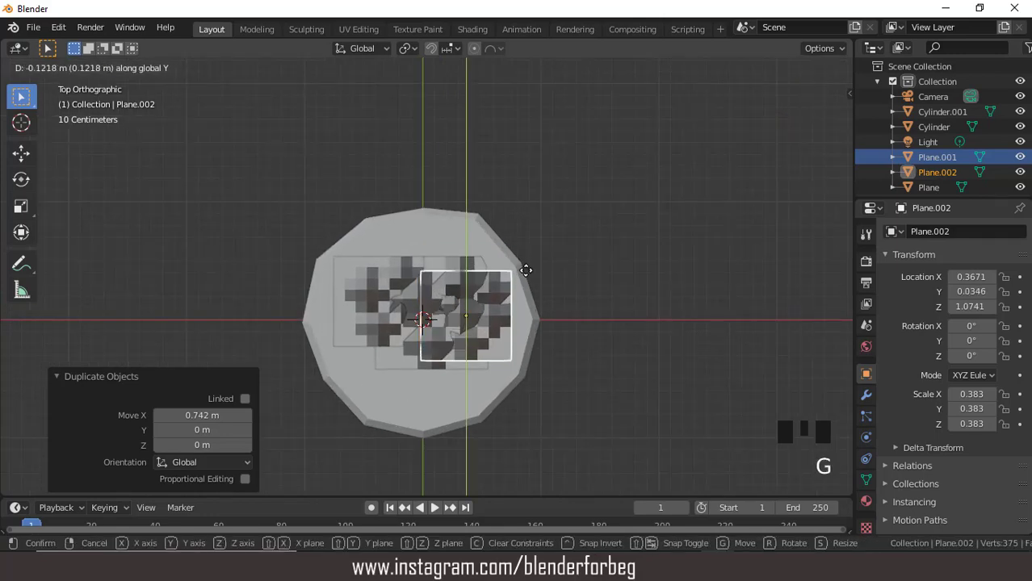
left_click(526, 270)
Step: Lower the new mountain copy about 0.03 m along Z so its base meets the slab
scroll(507, 272, "up", 1)
middle_click_drag(507, 272, 499, 179)
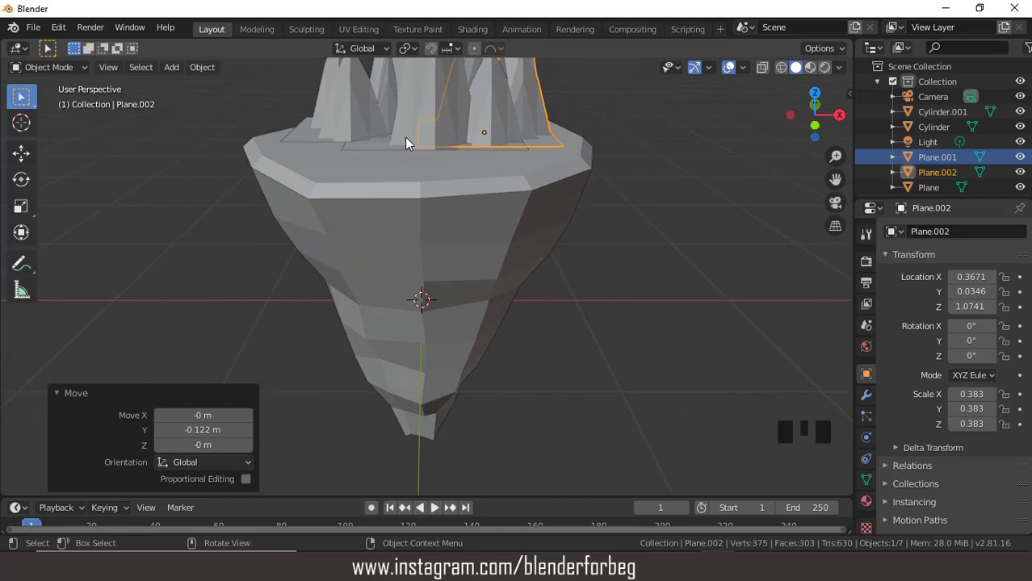
key("KP_3")
key("KP_1")
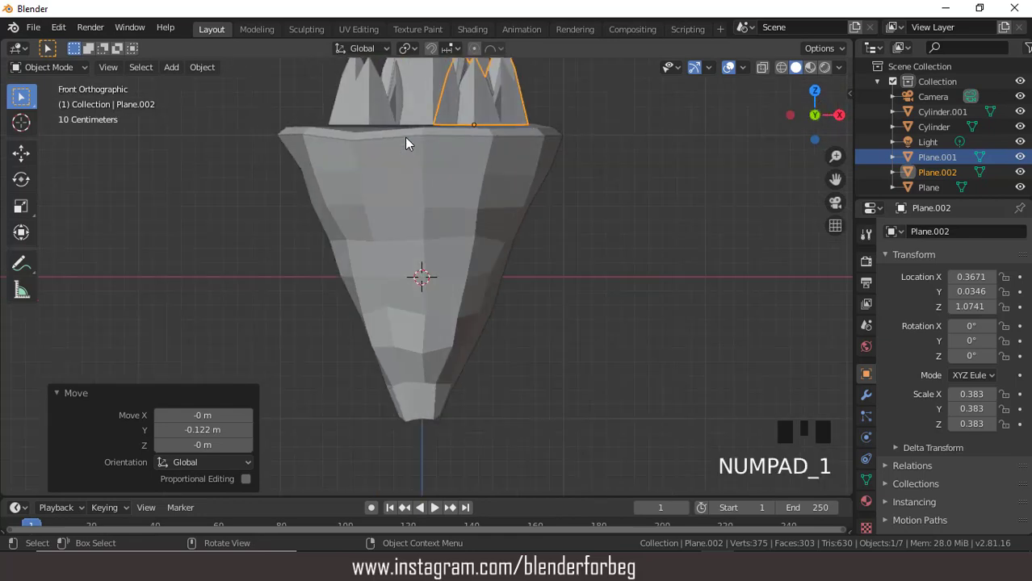
key("ctrl+KP_8")
key("ctrl+KP_8")
key("ctrl+KP_8")
key("ctrl+KP_8")
key("ctrl+KP_8")
key("ctrl+KP_8")
key("ctrl+KP_8")
key("ctrl+KP_8")
key("ctrl+KP_8")
key("ctrl+KP_8")
key("ctrl+KP_8")
key("ctrl+KP_8")
key("ctrl+KP_8")
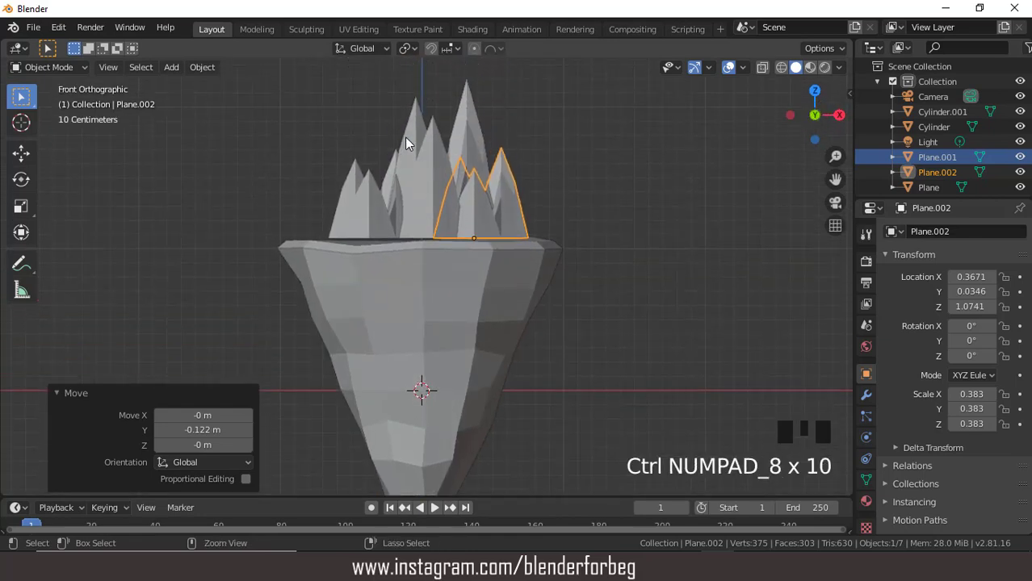
scroll(462, 196, "up", 2)
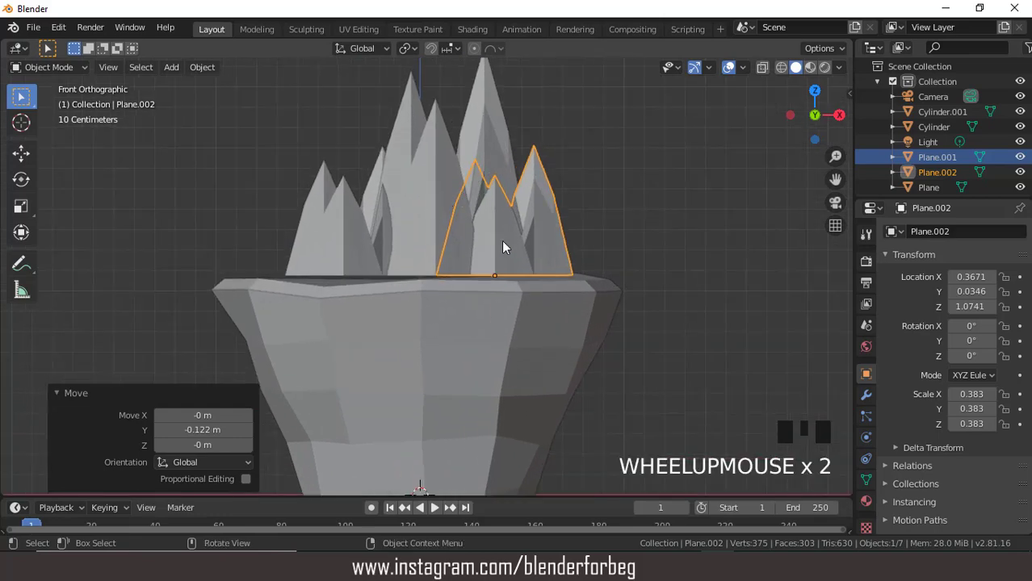
key("g")
key("z")
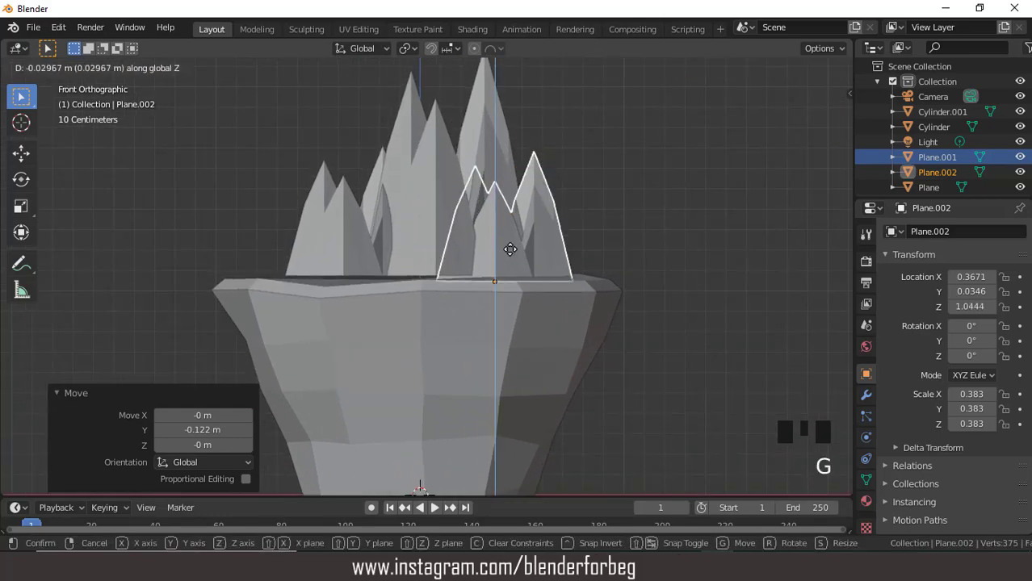
left_click(510, 249)
Step: Lower the larger central mountain slightly and sink the small mountain on the negative X side about 0.052 m along Z
left_click(413, 228)
key("g")
key("z")
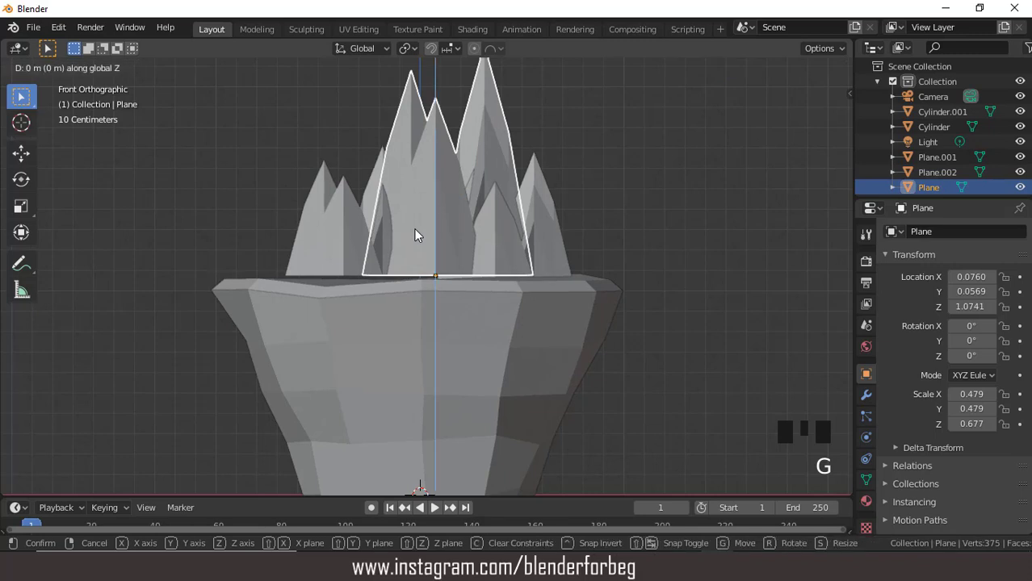
left_click(414, 233)
left_click(347, 241)
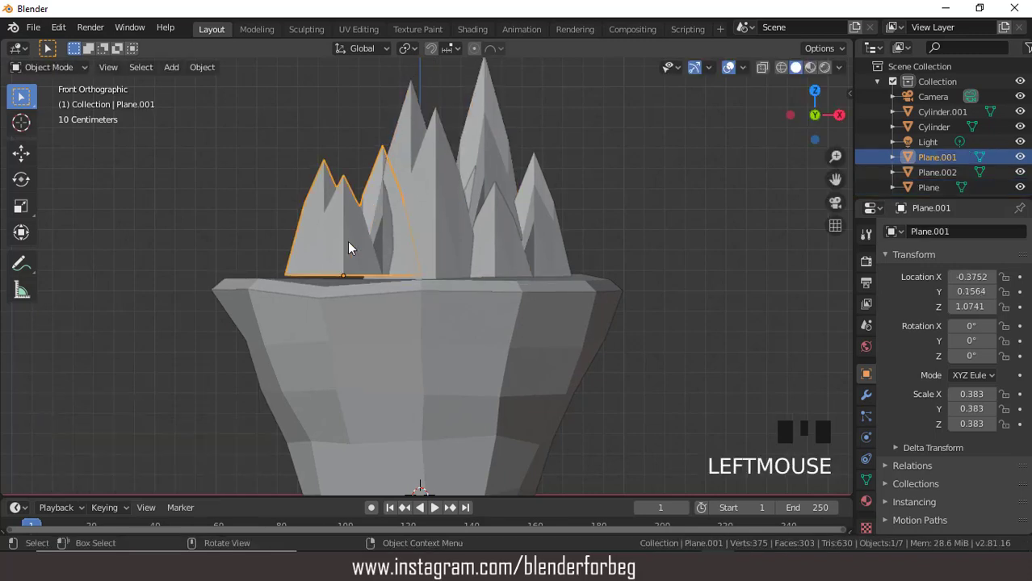
key("g")
key("z")
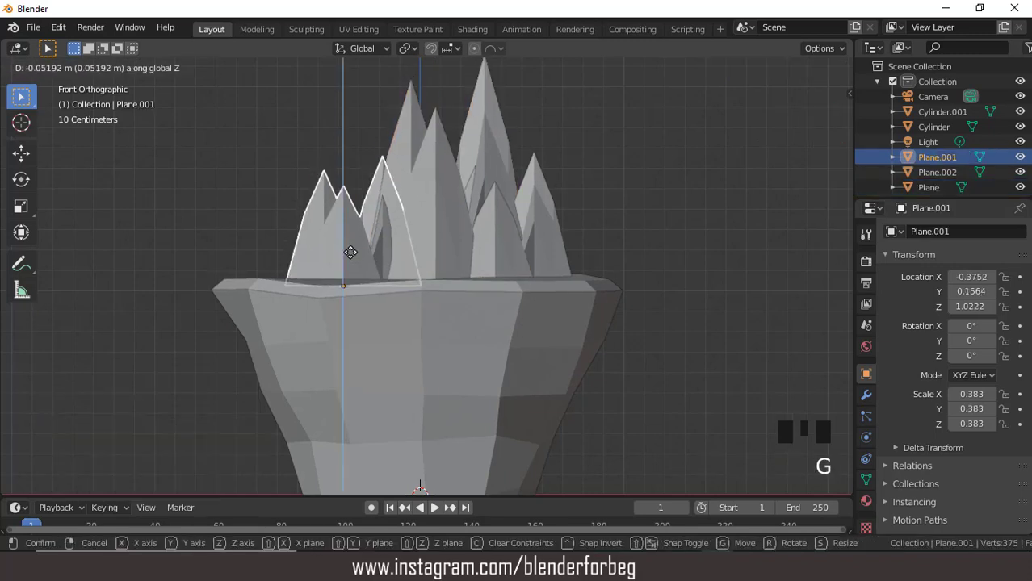
left_click(350, 251)
Step: Join the three mountain planes into a single object
scroll(402, 239, "down", 2)
middle_click_drag(402, 239, 423, 286)
scroll(428, 280, "down", 4)
scroll(429, 281, "up", 2)
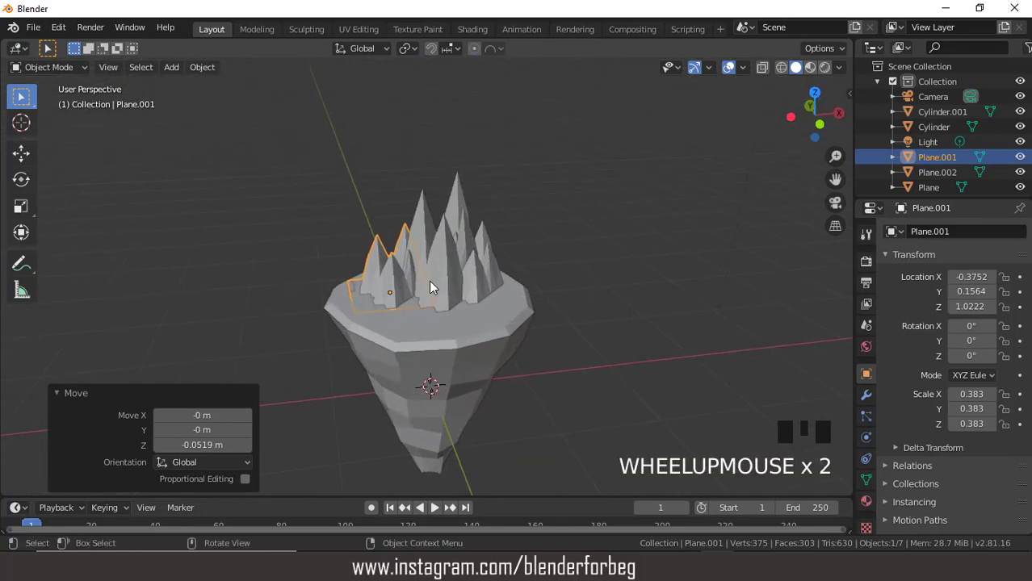
scroll(428, 287, "up", 2)
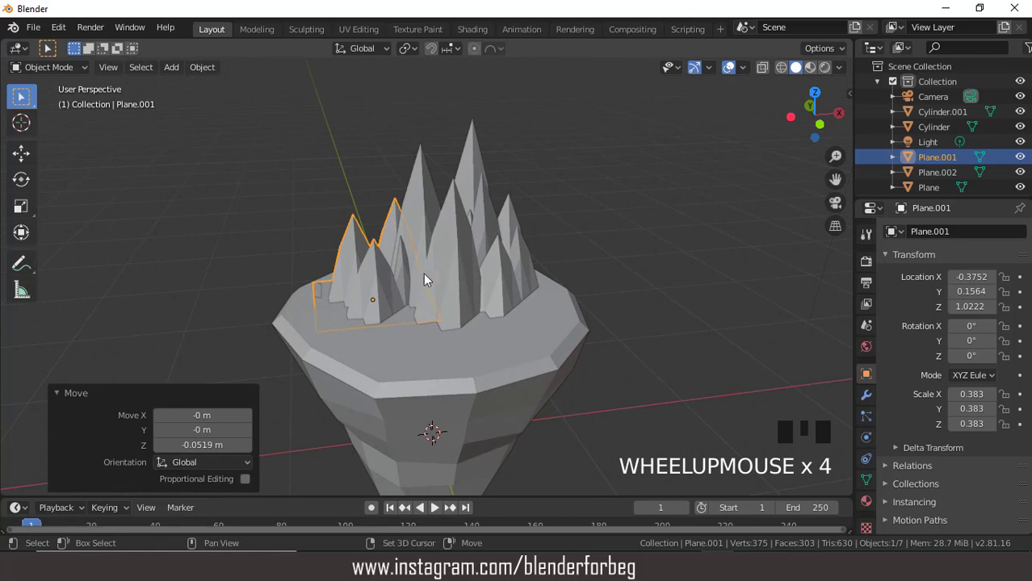
left_click(458, 268, "shift")
left_click(526, 273, "shift")
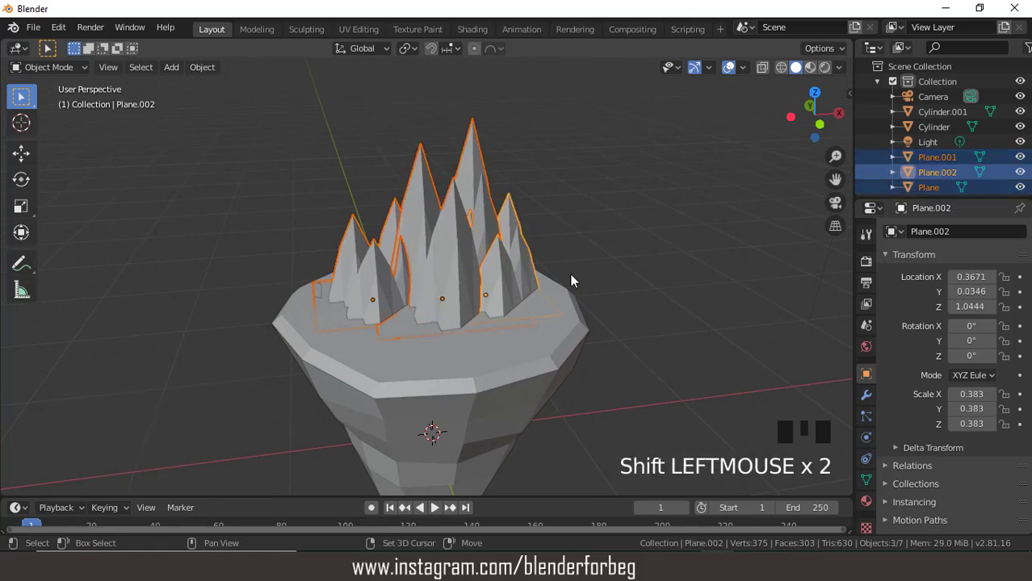
key("ctrl+j")
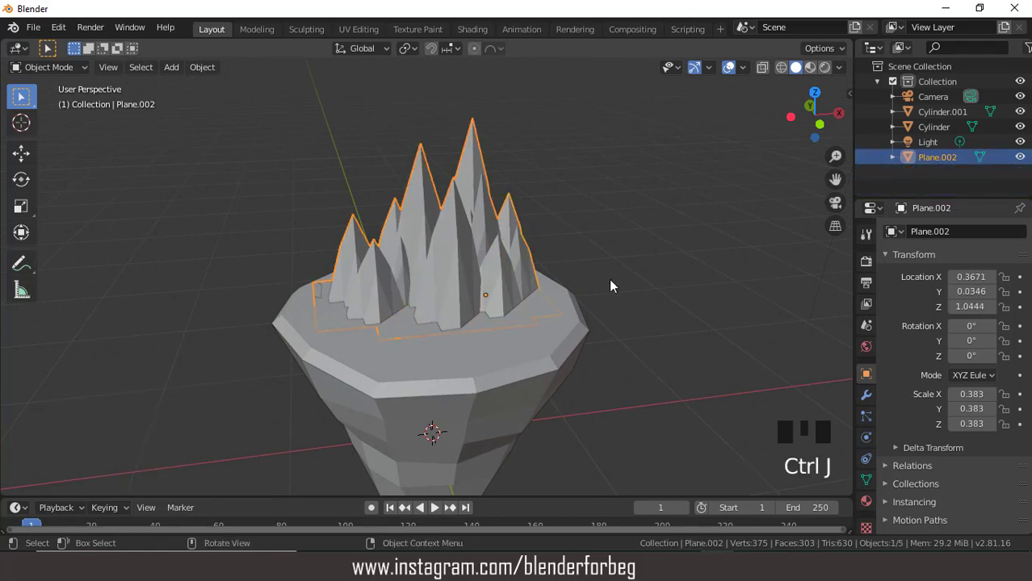
Step: Scale the joined mountain range down by about 0.79
scroll(608, 286, "down", 3)
scroll(587, 295, "up", 1)
middle_click_drag(587, 295, 530, 396)
key("s")
left_click(534, 278)
Step: Move the mountain range about 0.196 m along Y and about 0.085 m along negative X
key("g")
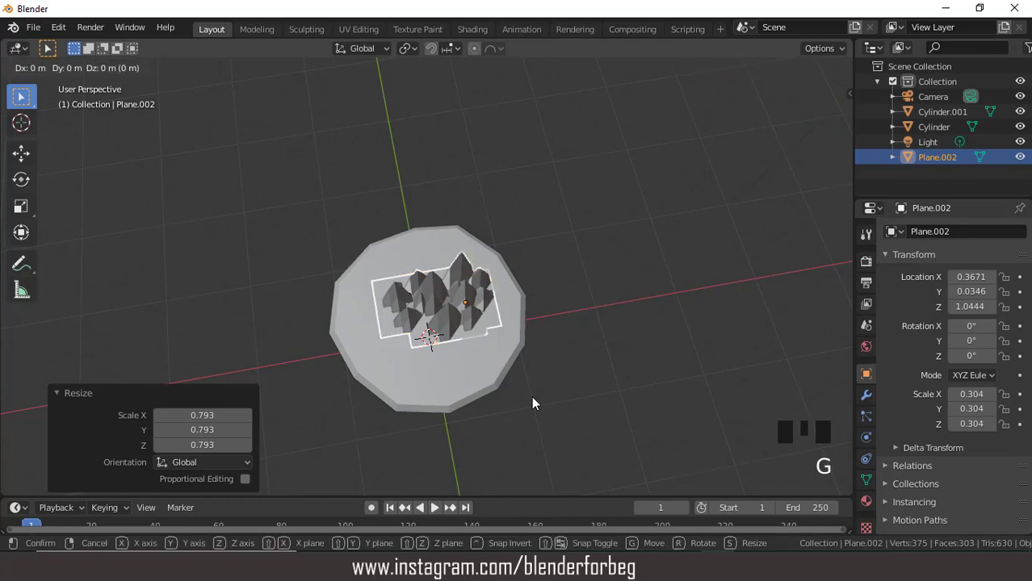
key("y")
left_click(523, 377)
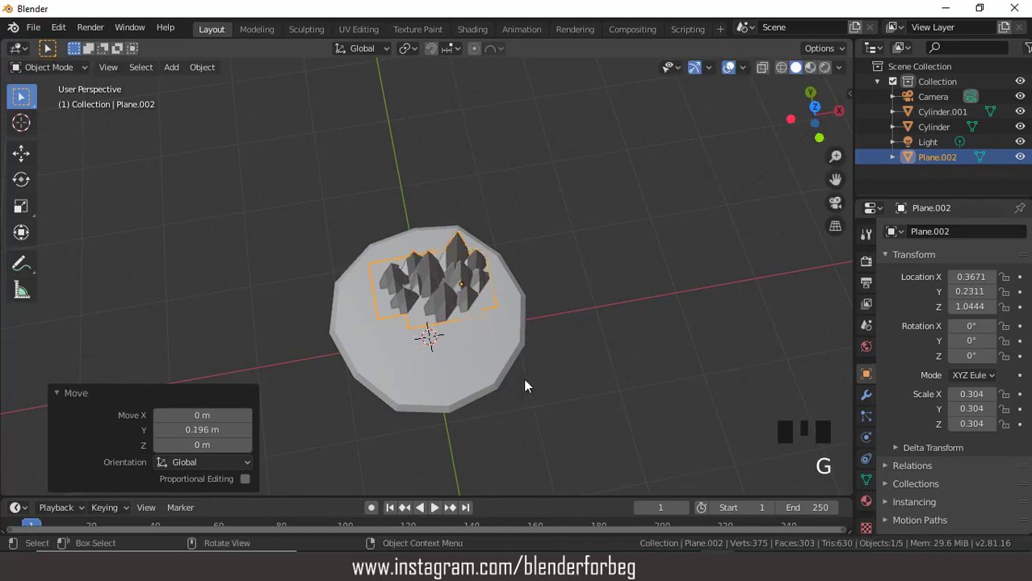
key("g")
key("x")
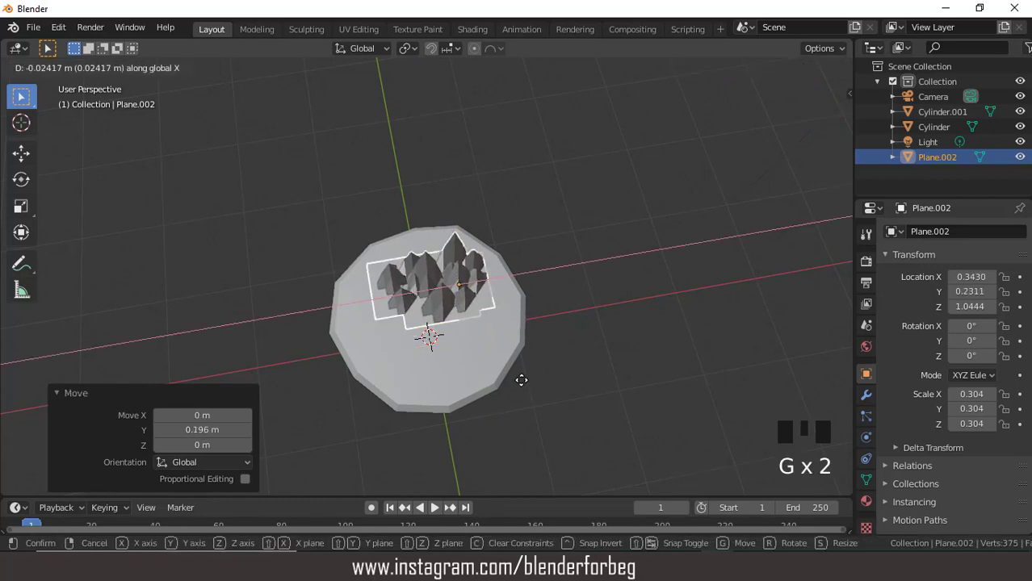
left_click(513, 368)
Step: Add a 2 m cube mesh at the world origin
scroll(513, 365, "up", 2)
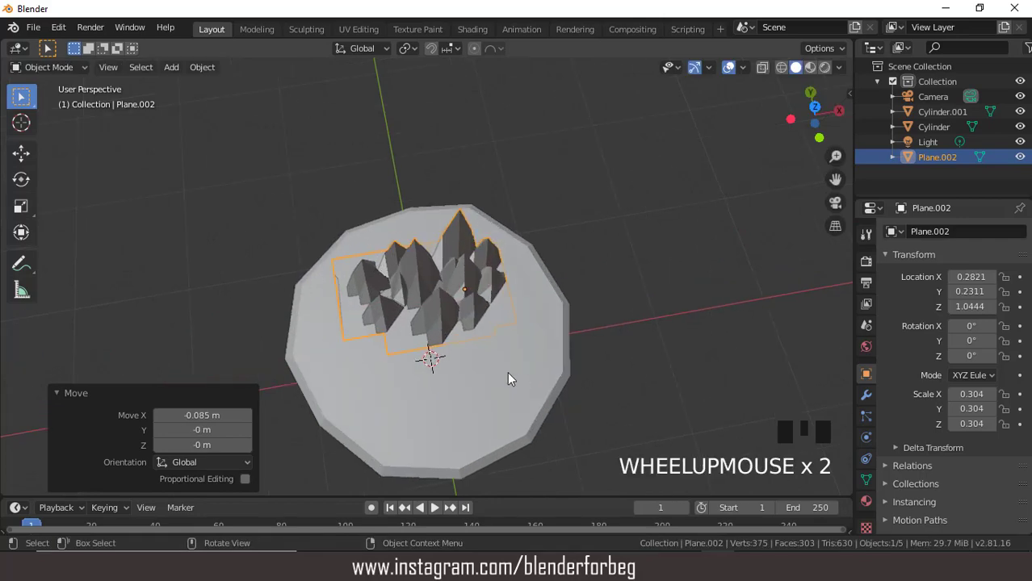
middle_click_drag(506, 371, 501, 317)
scroll(474, 281, "up", 3)
scroll(475, 281, "down", 2)
scroll(486, 301, "down", 1)
scroll(463, 319, "down", 5)
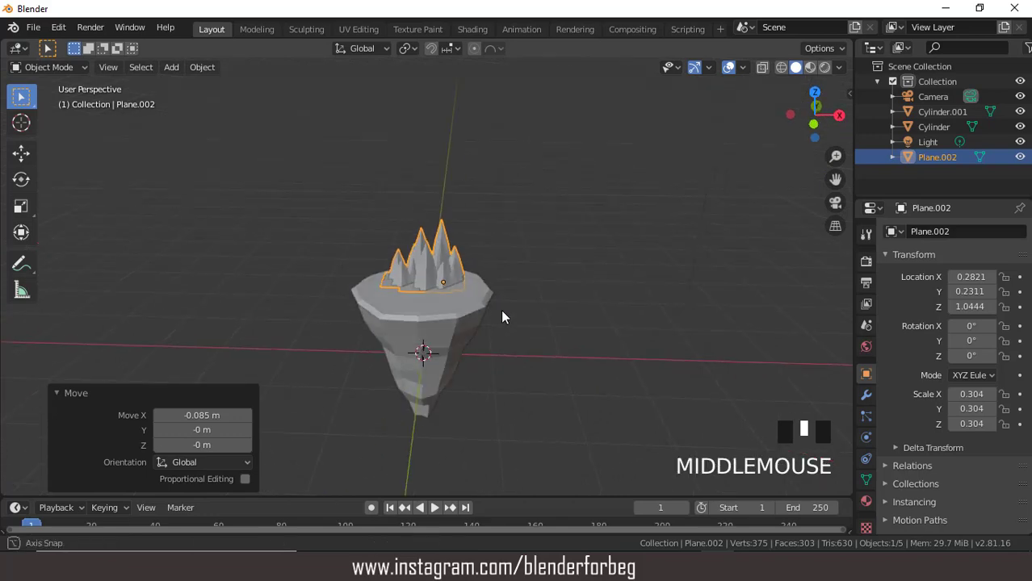
left_click(173, 70)
mouse_move(192, 92)
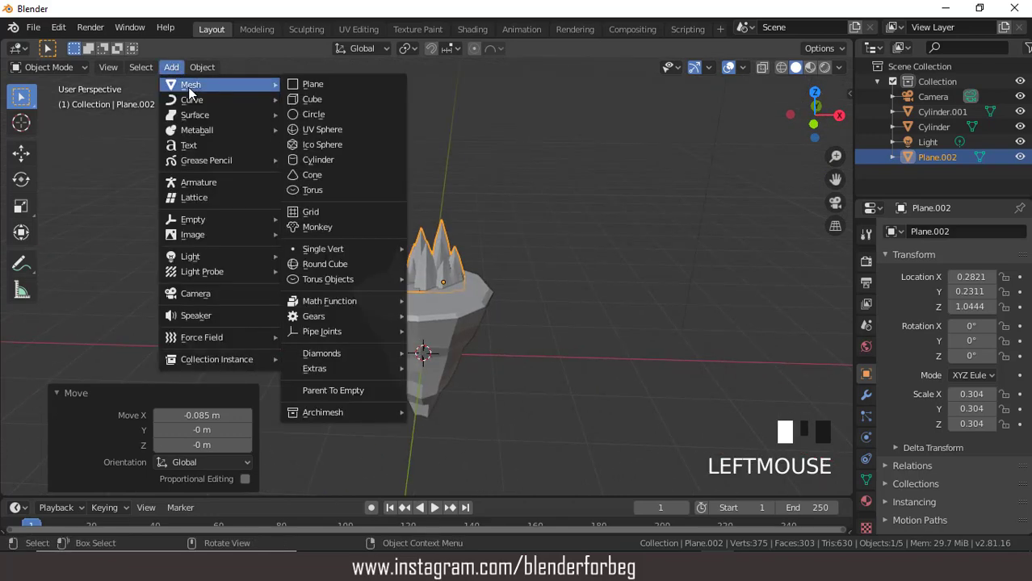
left_click(326, 100)
scroll(521, 281, "down", 3)
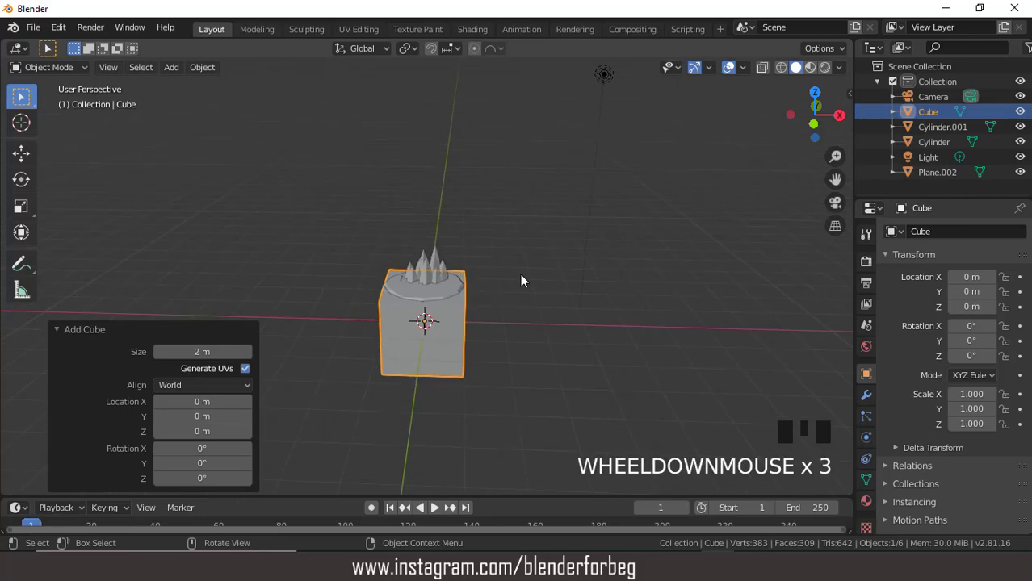
Step: Move the cube about 3.06 m along X, clear of the island, and scale it down to about 0.44
key("g")
key("x")
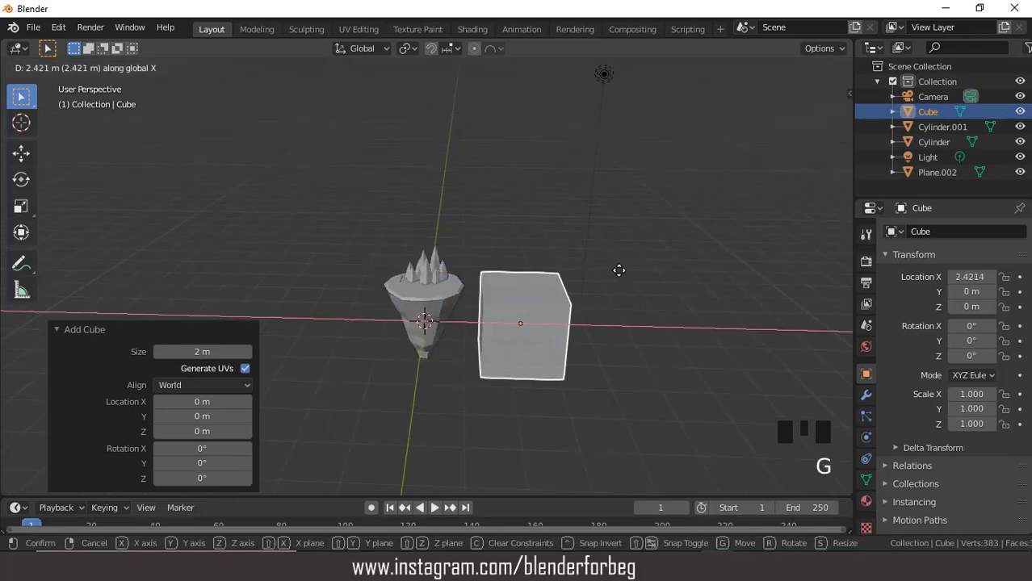
left_click(642, 269)
middle_click_drag(637, 308, 594, 316)
key("s")
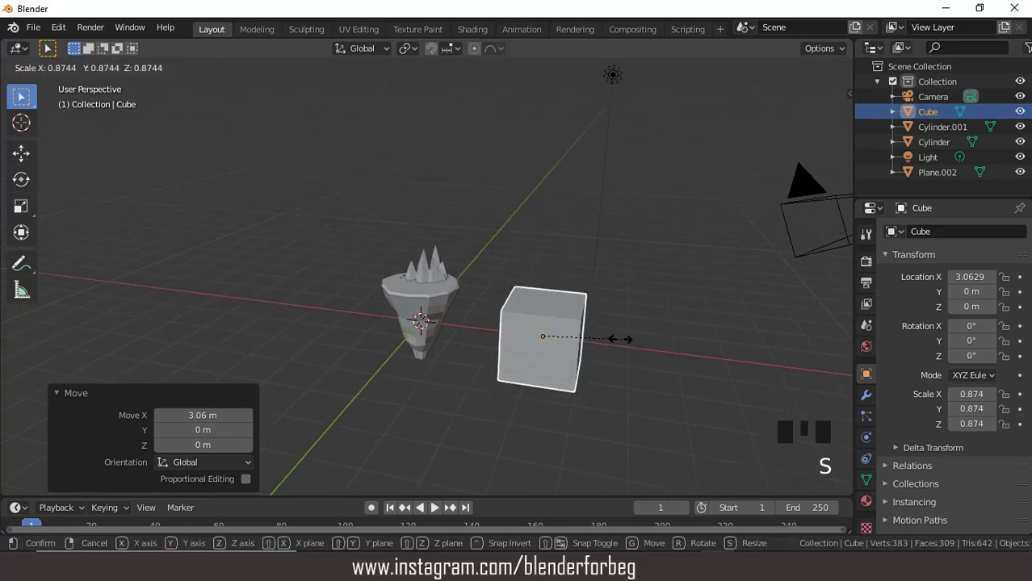
left_click(582, 338)
Step: Stretch the cube along the Y axis by a factor of about 1.42
scroll(585, 346, "up", 1)
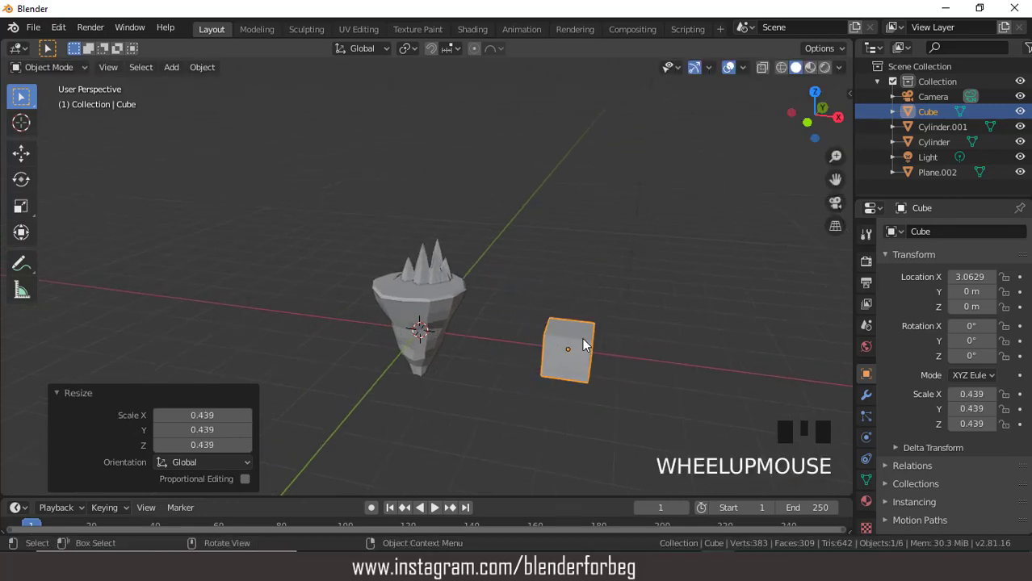
key("KP_7")
key("ctrl+KP_6")
key("ctrl+KP_6")
key("ctrl+KP_6")
key("ctrl+KP_6")
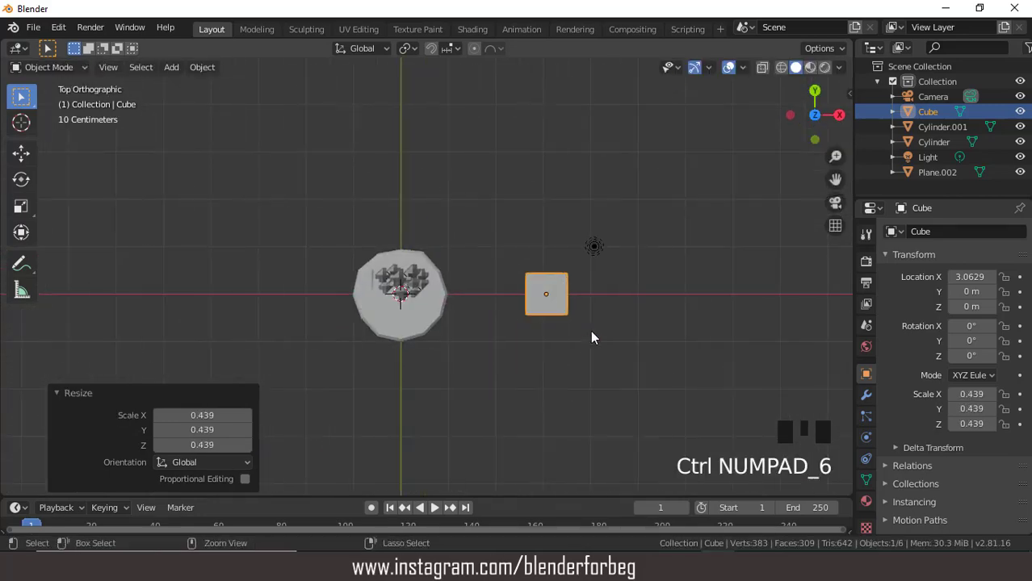
scroll(490, 305, "up", 4)
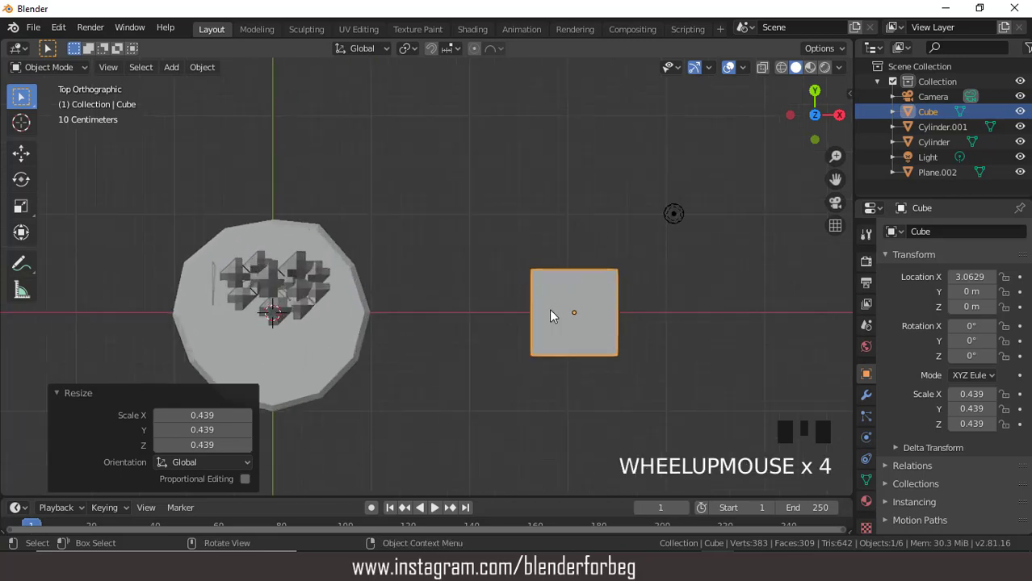
key("ctrl+KP_6")
key("ctrl+KP_6")
key("ctrl+KP_6")
key("ctrl+KP_6")
key("ctrl+KP_6")
key("ctrl+KP_6")
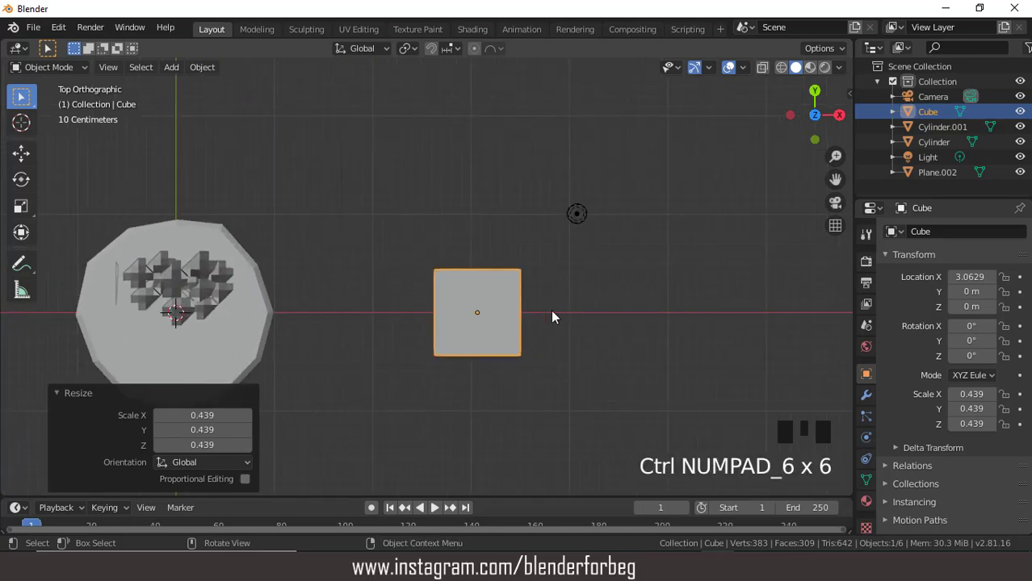
key("s")
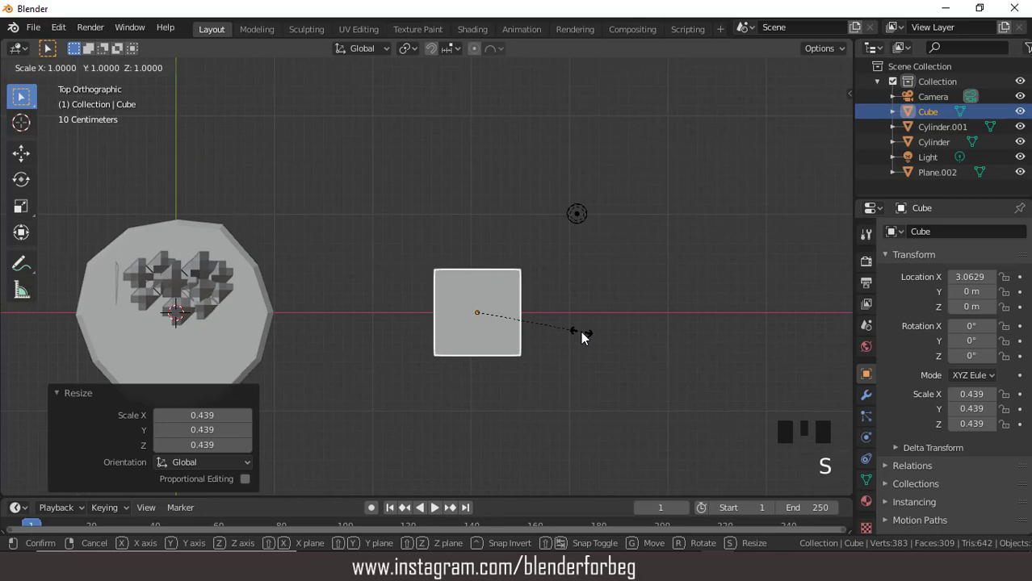
key("y")
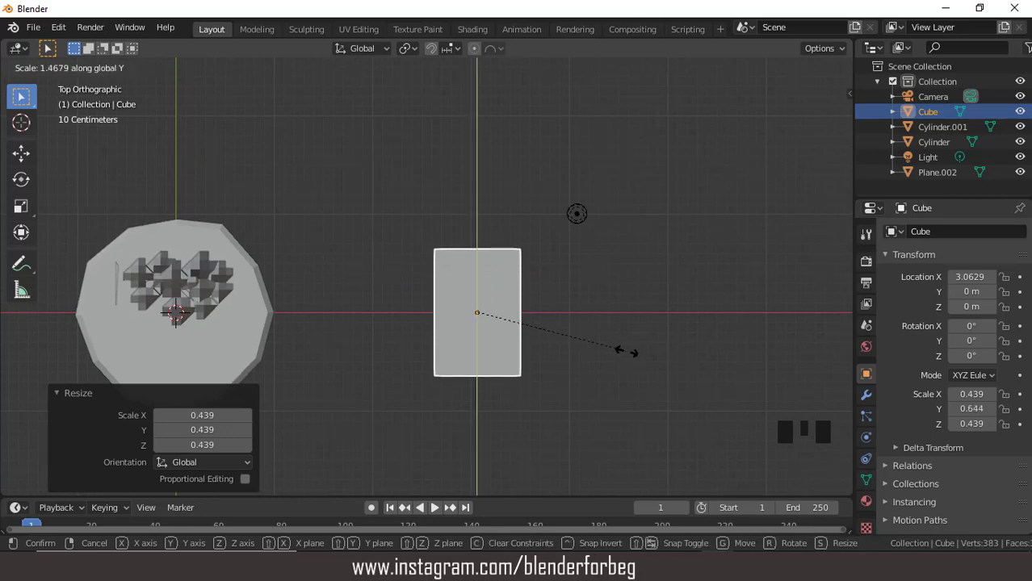
left_click(618, 349)
Step: Flatten the stretched cube along the Z axis by a factor of about 0.785
scroll(558, 347, "down", 1)
middle_click_drag(558, 346, 508, 308)
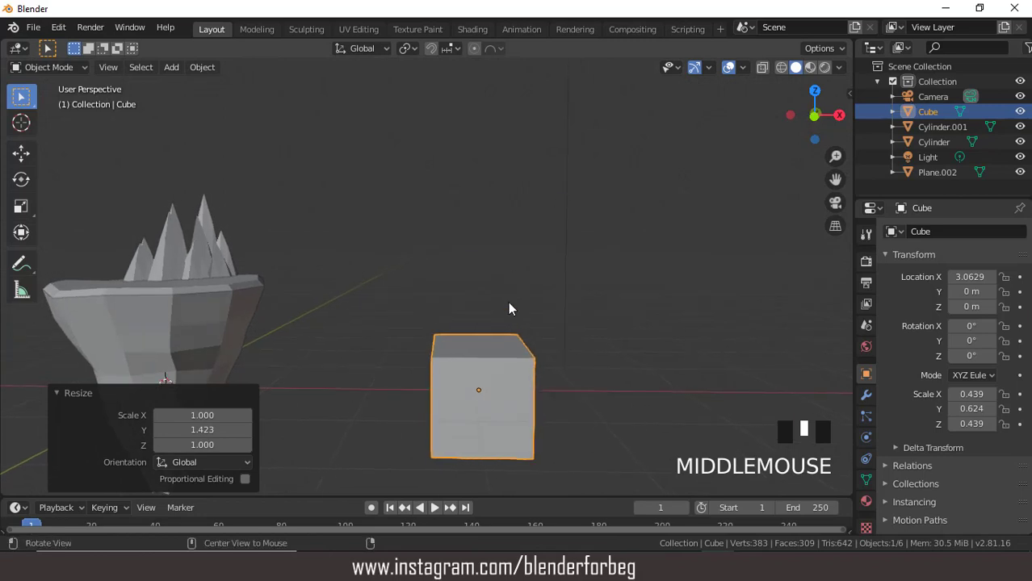
key("s")
key("z")
left_click(511, 362)
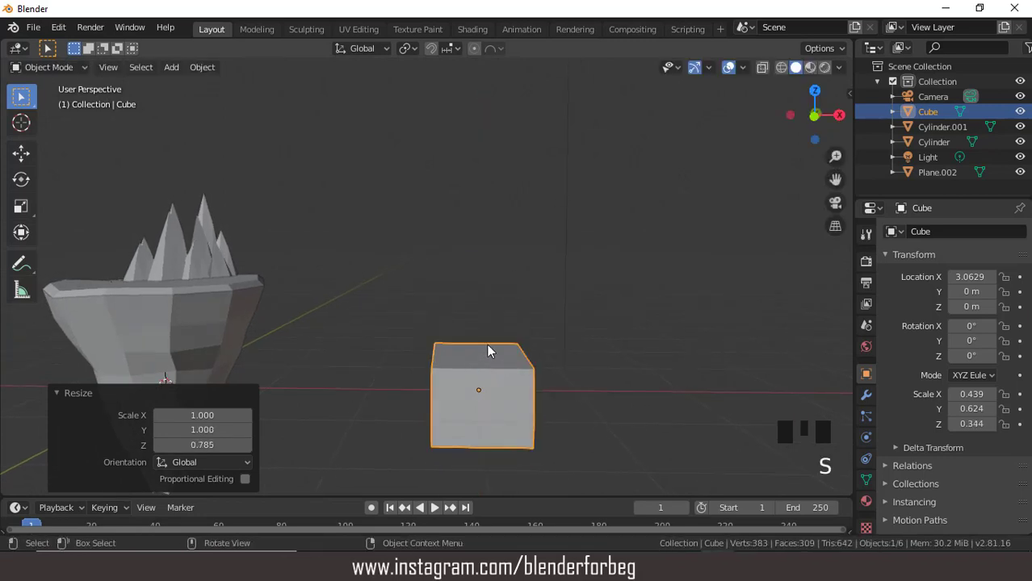
Step: In Edit Mode, extrude the cube's top face upward by about 0.161 m
left_click(57, 69)
left_click(57, 102)
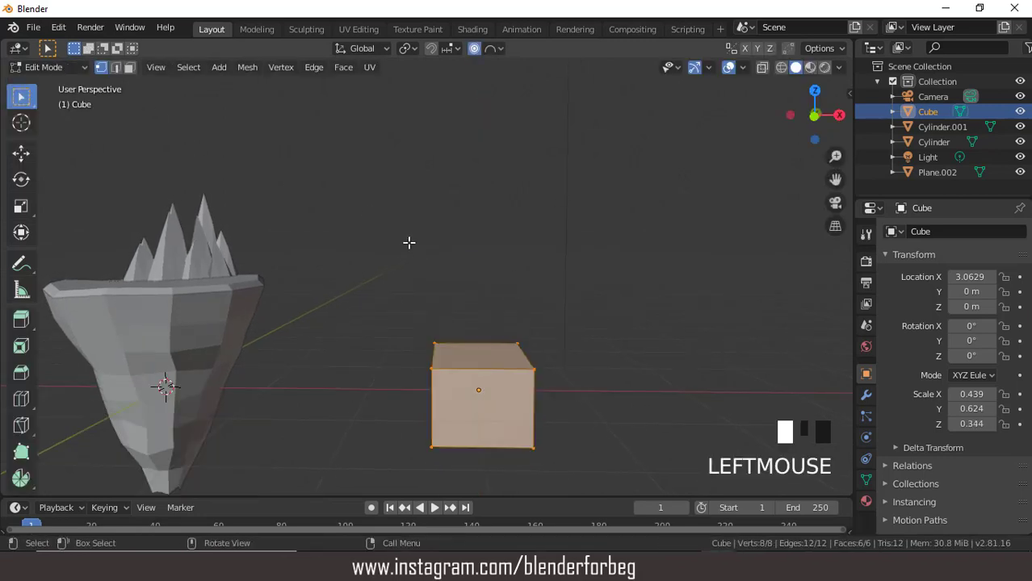
left_click(129, 68)
left_click(483, 358)
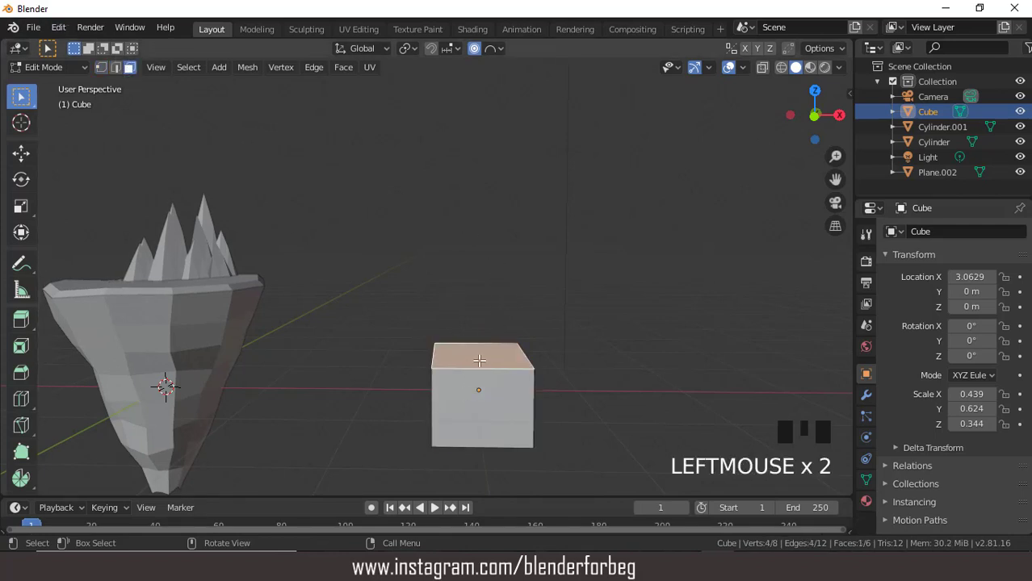
key("e")
left_click(481, 344)
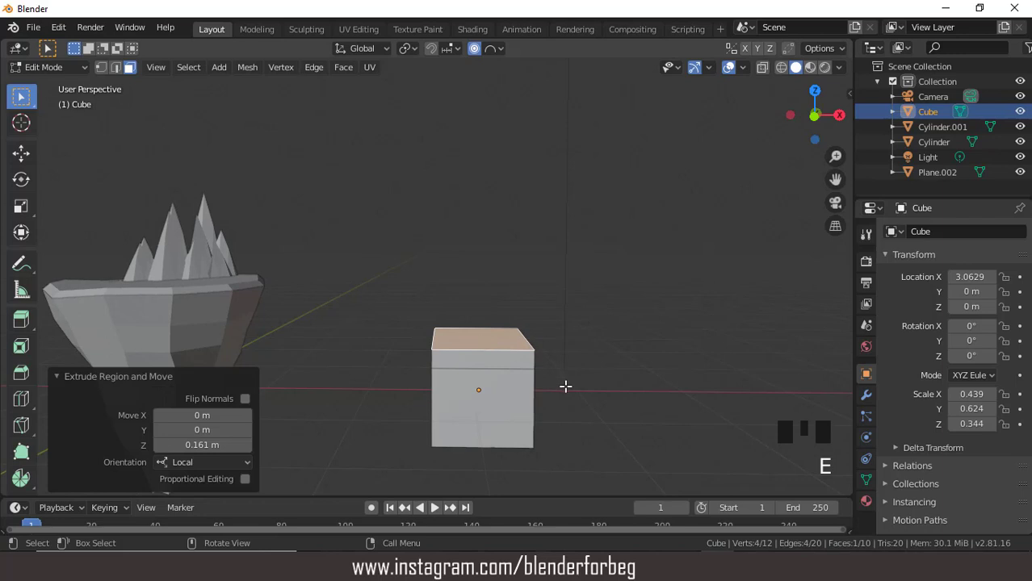
Step: Try to narrow the extruded top face along X with proportional editing still enabled
key("s")
key("x")
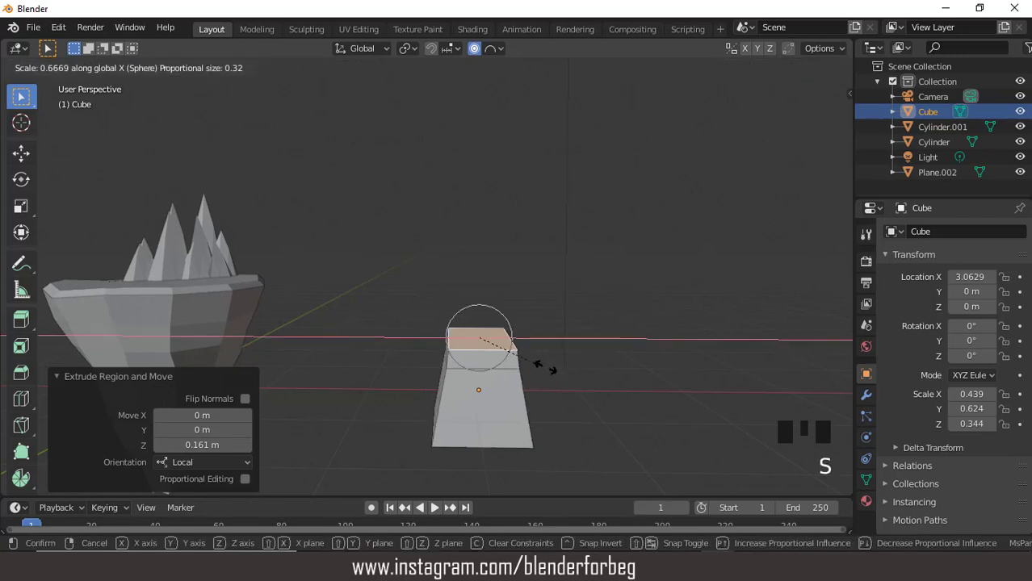
left_click(553, 369)
key("ctrl+z")
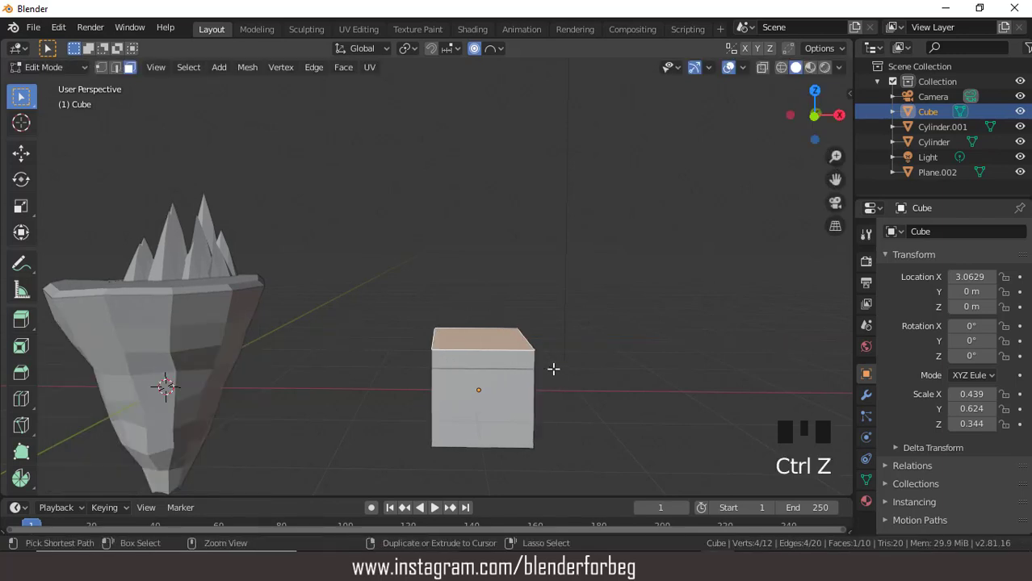
scroll(520, 327, "down", 2)
scroll(520, 328, "up", 2)
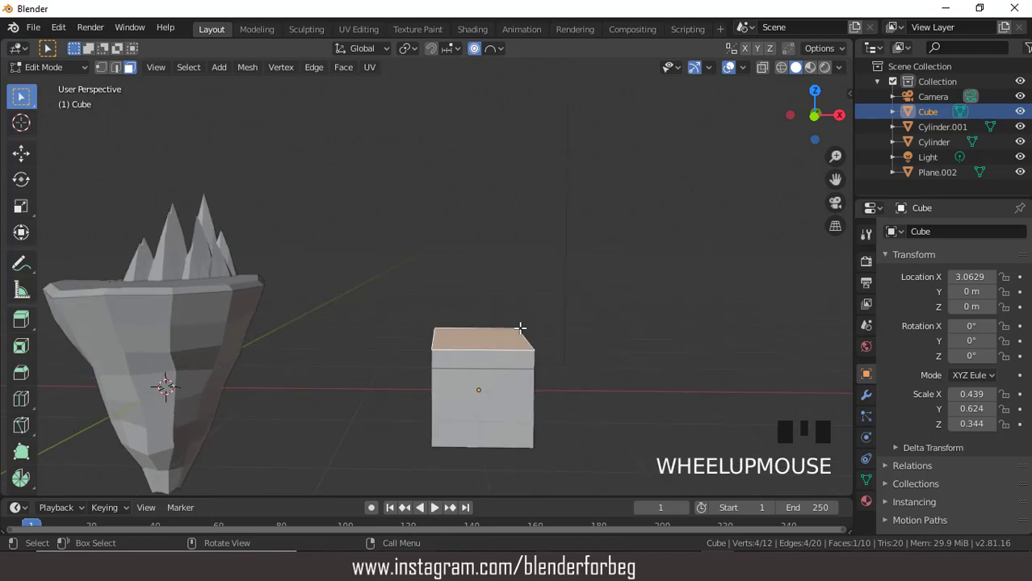
middle_click_drag(520, 328, 488, 339)
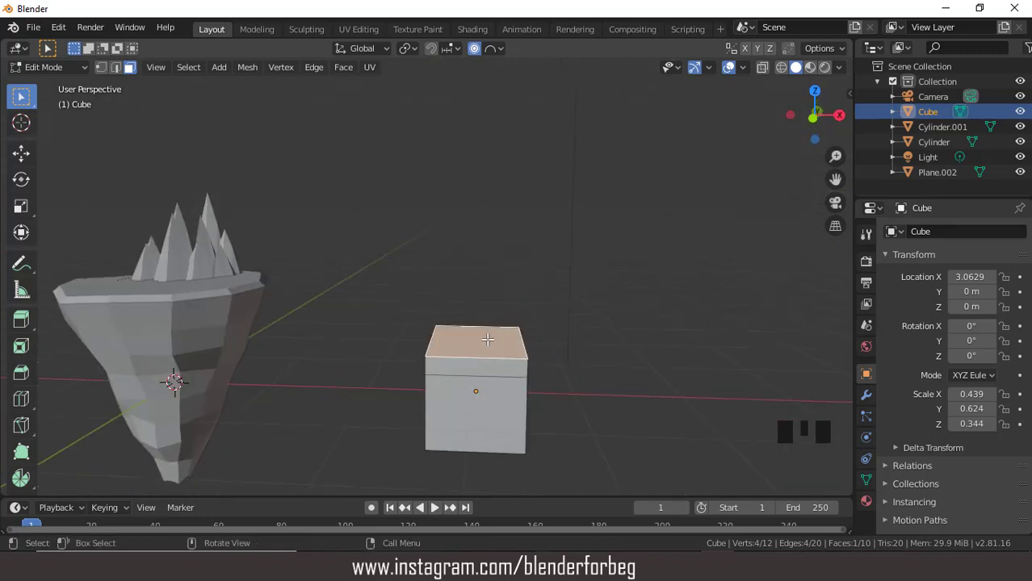
key("s")
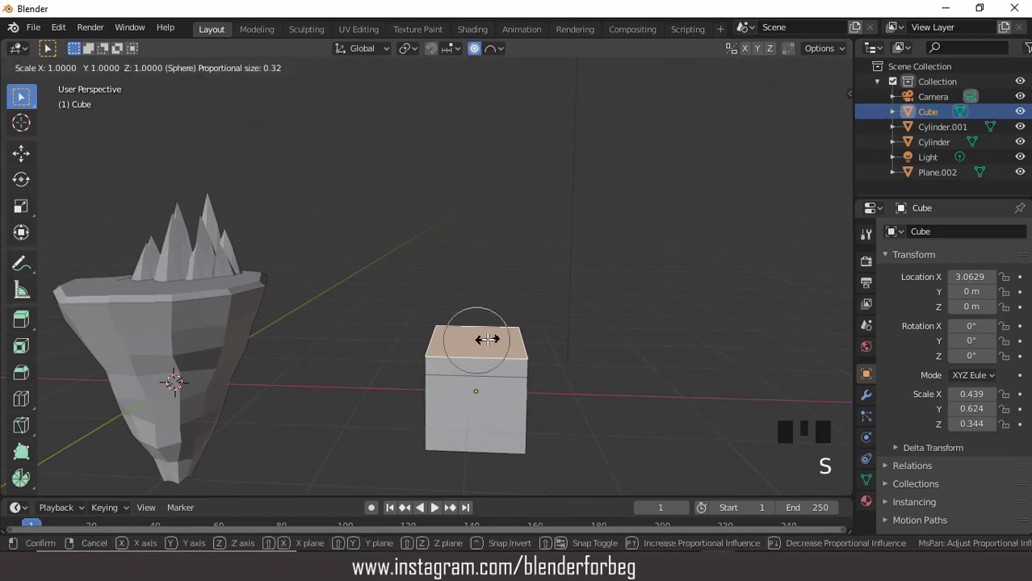
left_click(486, 339)
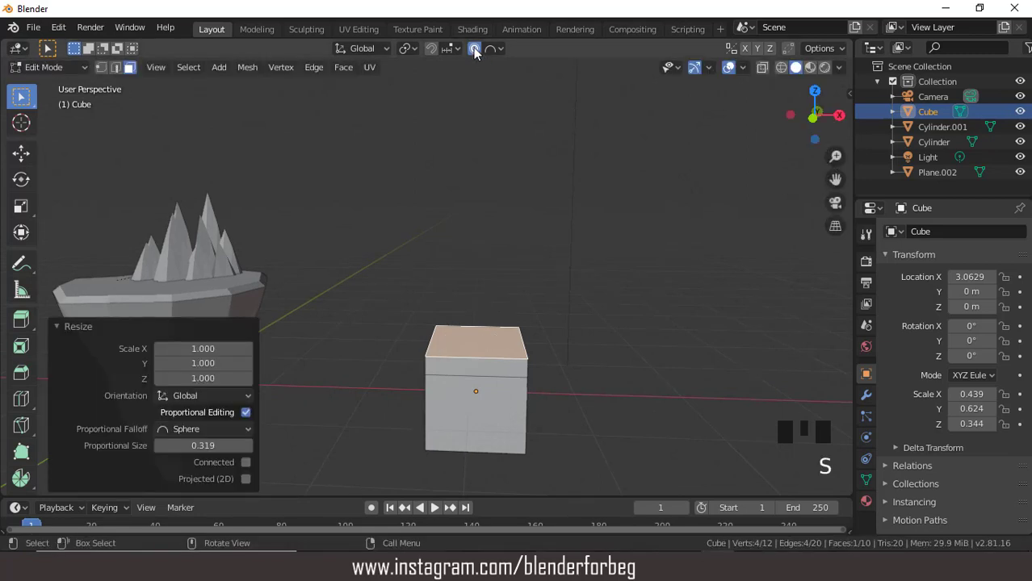
Step: Turn off proportional editing and scale the top face along X by about 0.073 to form a narrow roof ridge
scroll(495, 221, "up", 1)
scroll(501, 273, "down", 1)
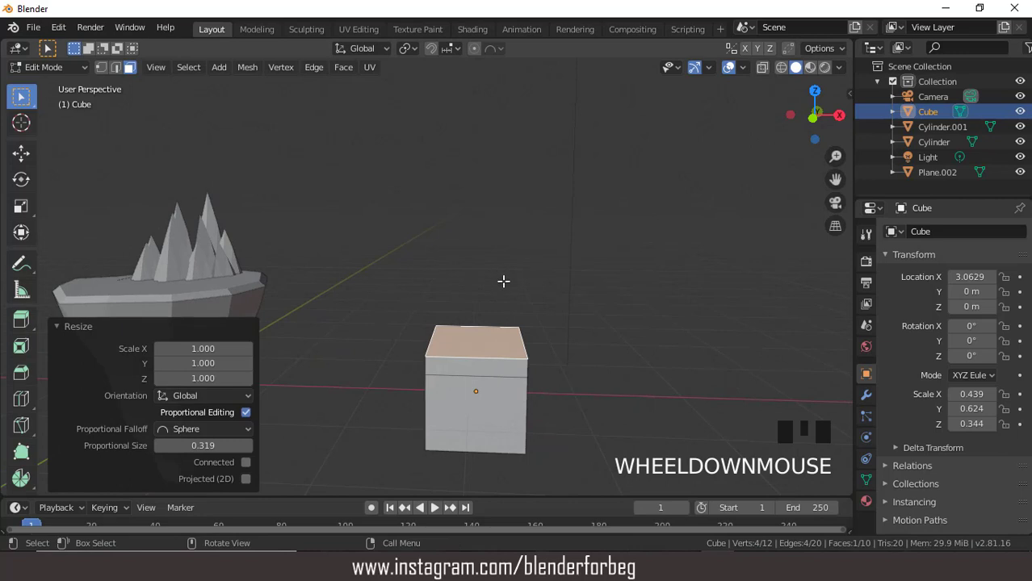
key("s")
key("x")
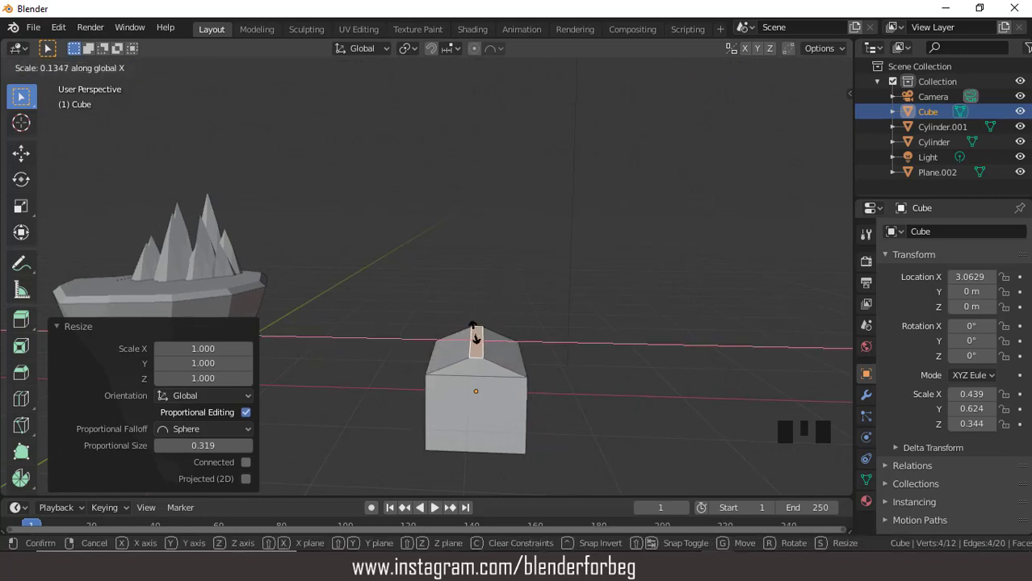
left_click(476, 335)
Step: Raise the narrow ridge face about 0.119 m along Z to steepen the roof
key("g")
key("z")
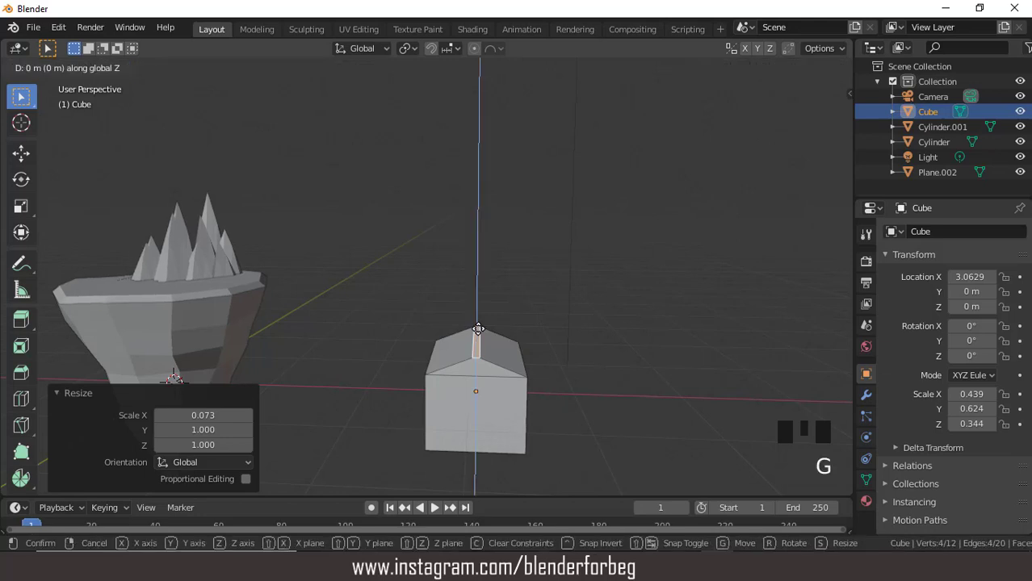
left_click(497, 331)
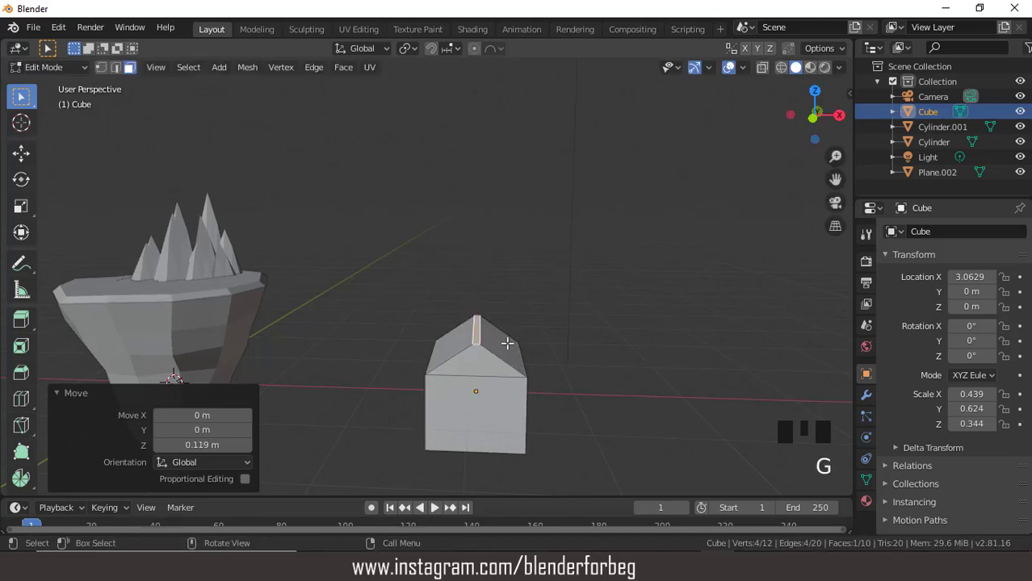
Step: Separate the two sloping roof faces and the ridge face from the house body into their own object
middle_click_drag(556, 397, 537, 385)
scroll(537, 382, "up", 1)
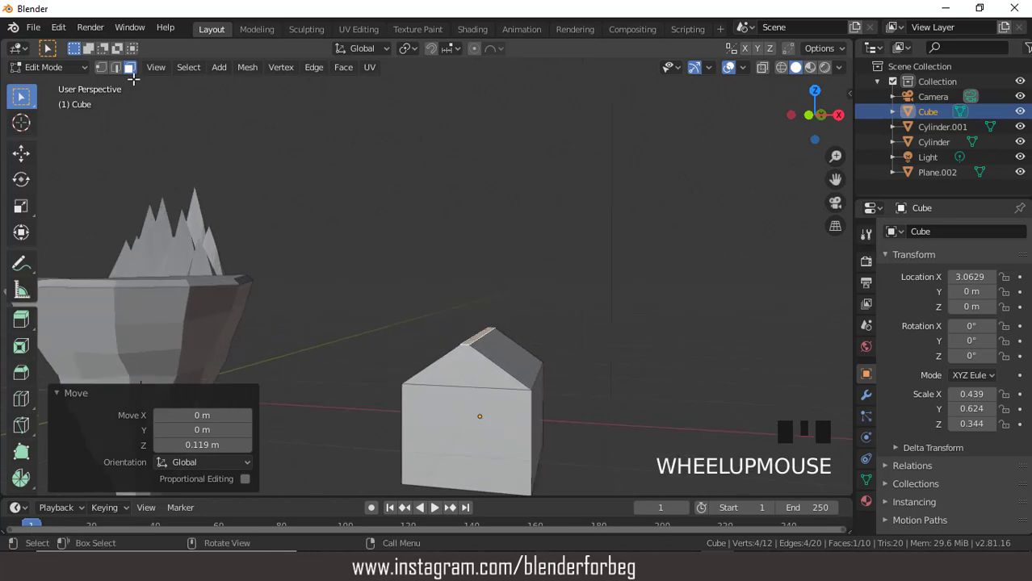
left_click(513, 364)
middle_click_drag(511, 361, 504, 356)
left_click(483, 357, "shift")
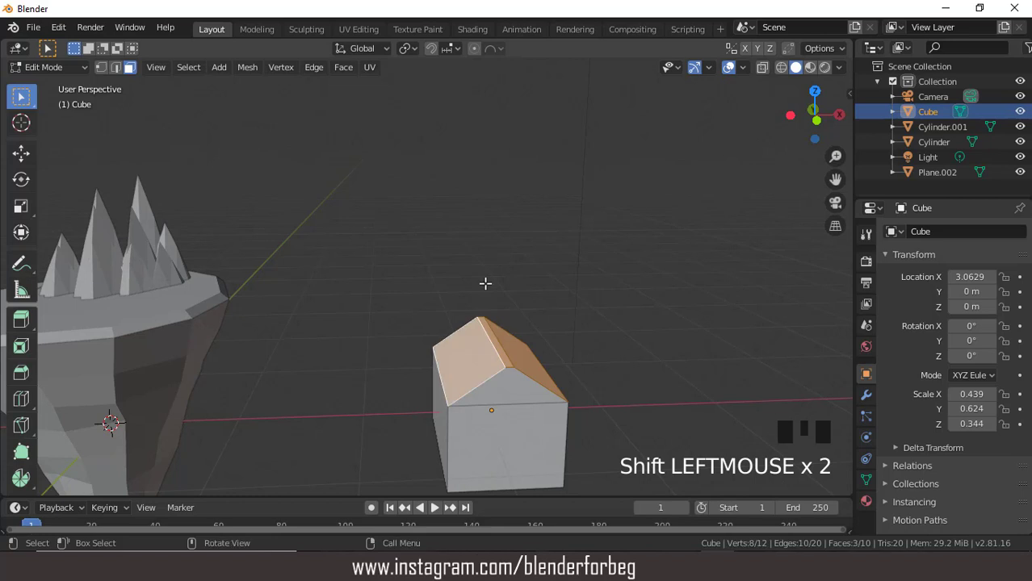
key("p")
left_click(485, 282)
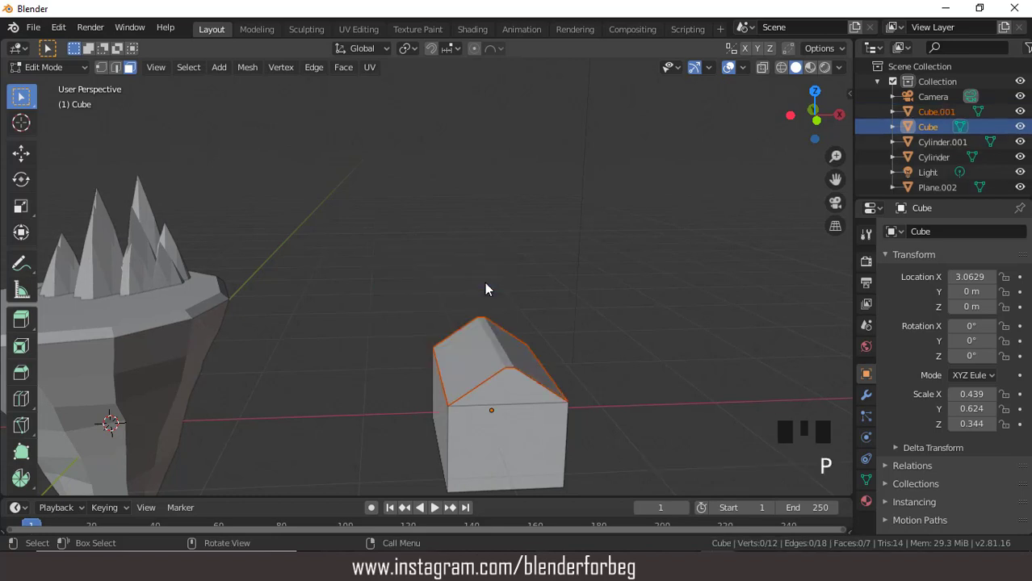
Step: In Object Mode, select only the separated roof and scale it along Y by about 1.16 to overhang the walls
left_click(45, 67)
left_click(40, 85)
left_click(509, 421)
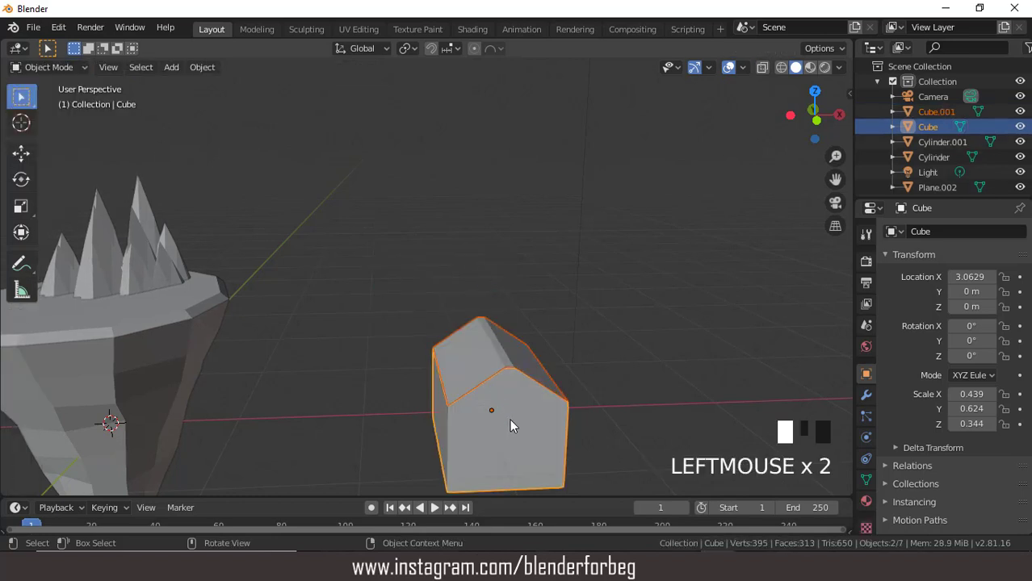
left_click(476, 357)
middle_click_drag(506, 362, 394, 375)
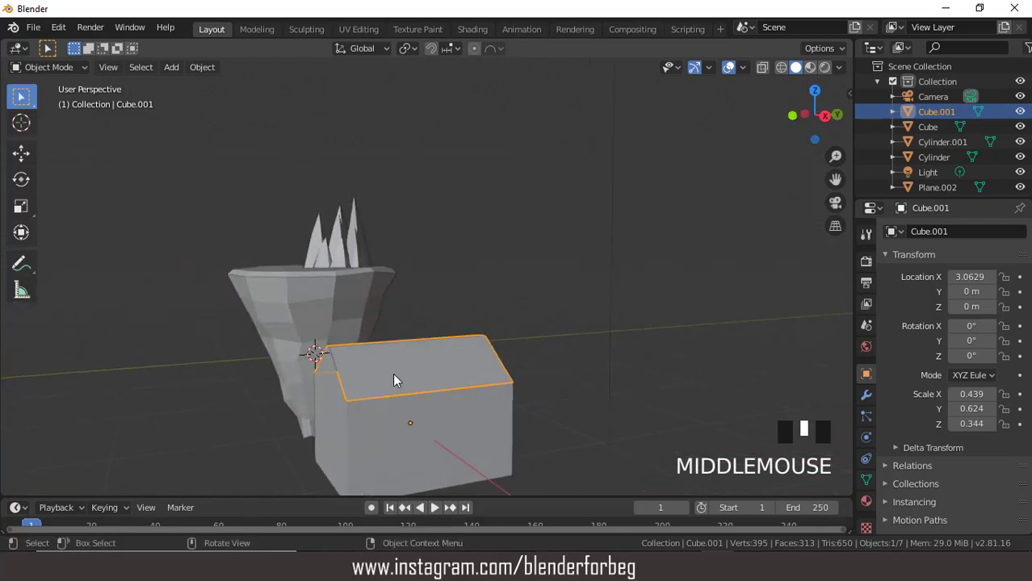
key("s")
key("y")
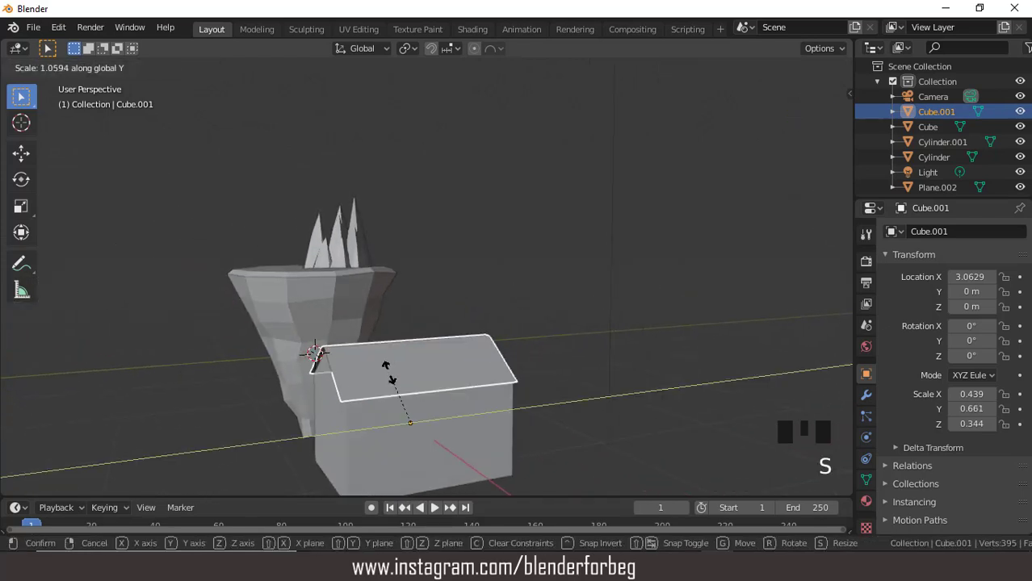
left_click(378, 371)
middle_click_drag(377, 370, 517, 347)
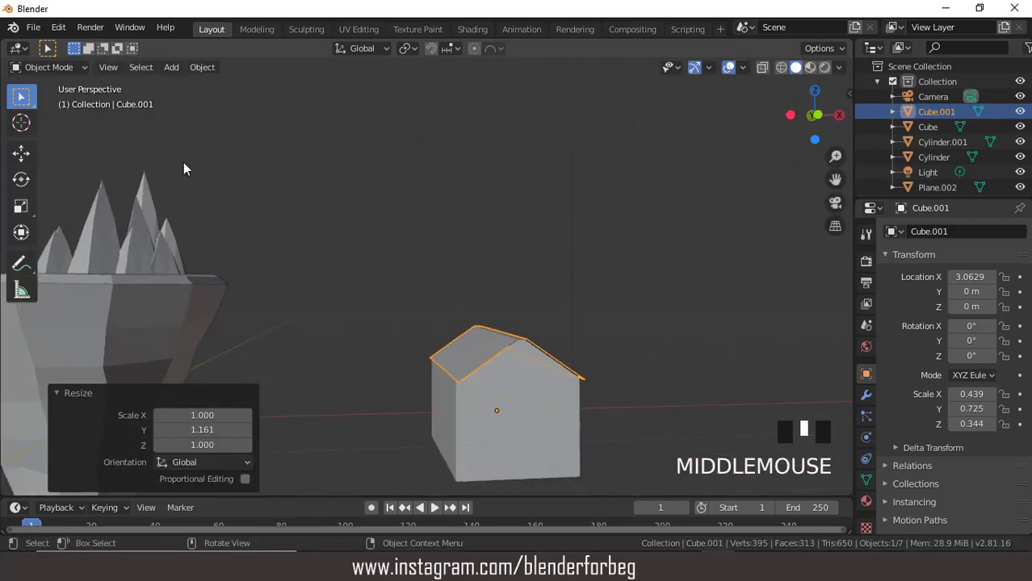
Step: In Edit Mode, extrude all three roof faces about 0.0374 m along local Z to give the roof thickness
left_click(65, 71)
left_click(56, 98)
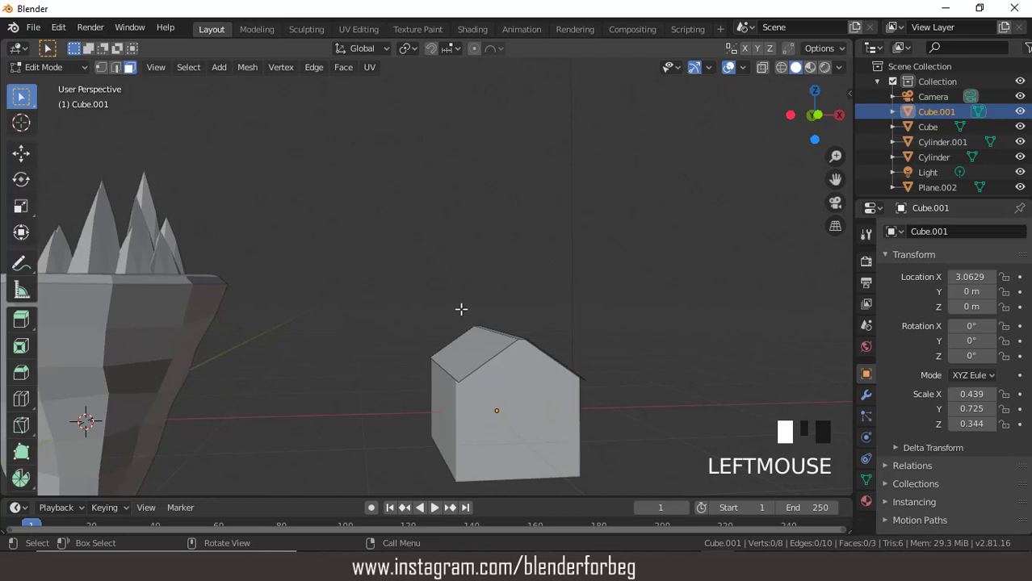
middle_click_drag(483, 349, 479, 362)
left_click(478, 363)
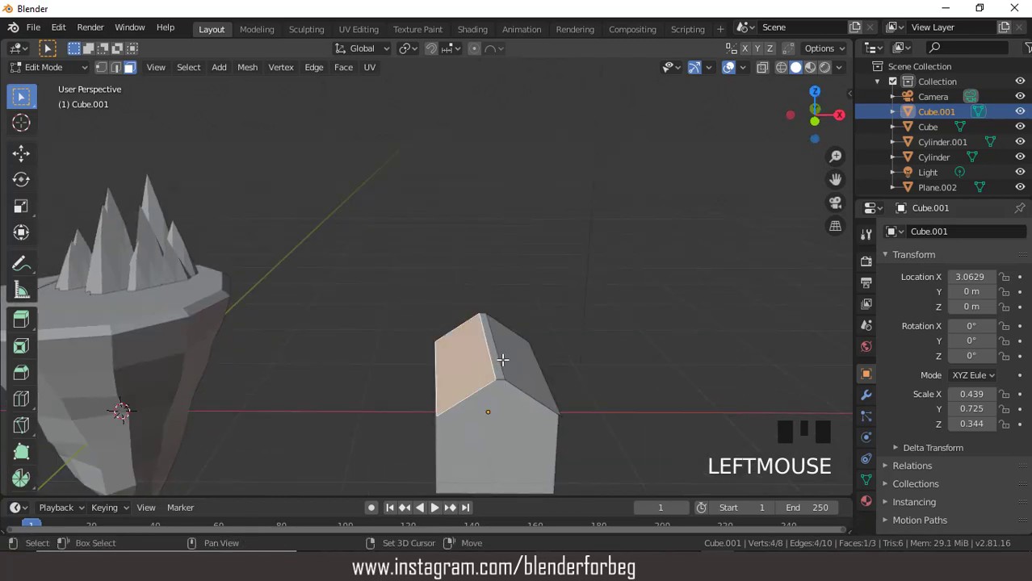
left_click(503, 358, "shift")
left_click(505, 360, "shift")
middle_click_drag(528, 403, 514, 366)
scroll(513, 366, "up", 1)
key("e")
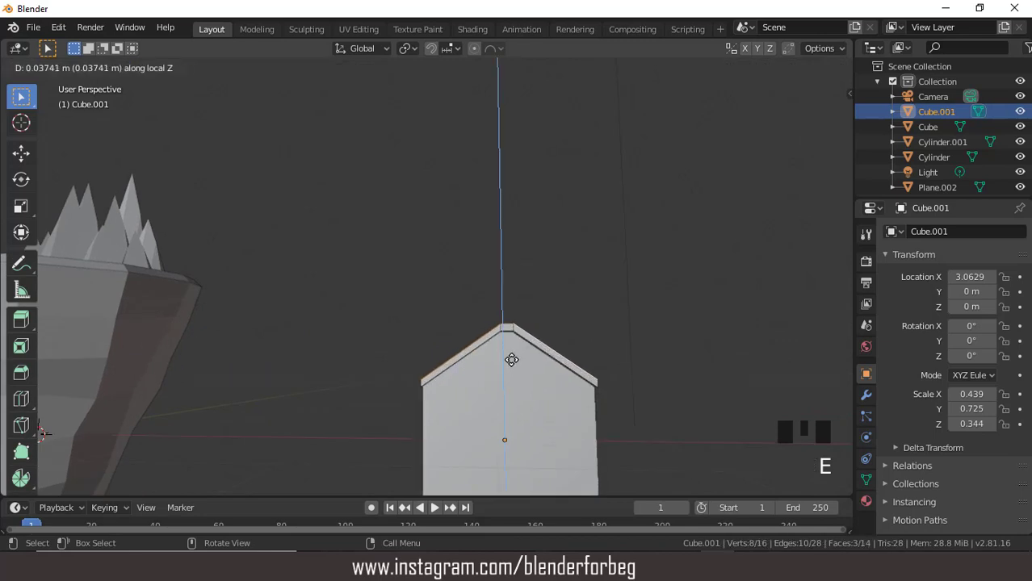
left_click(511, 359)
Step: Return to Object Mode and scale the whole roof up uniformly by about 1.113
middle_click_drag(511, 359, 162, 121)
left_click(49, 67)
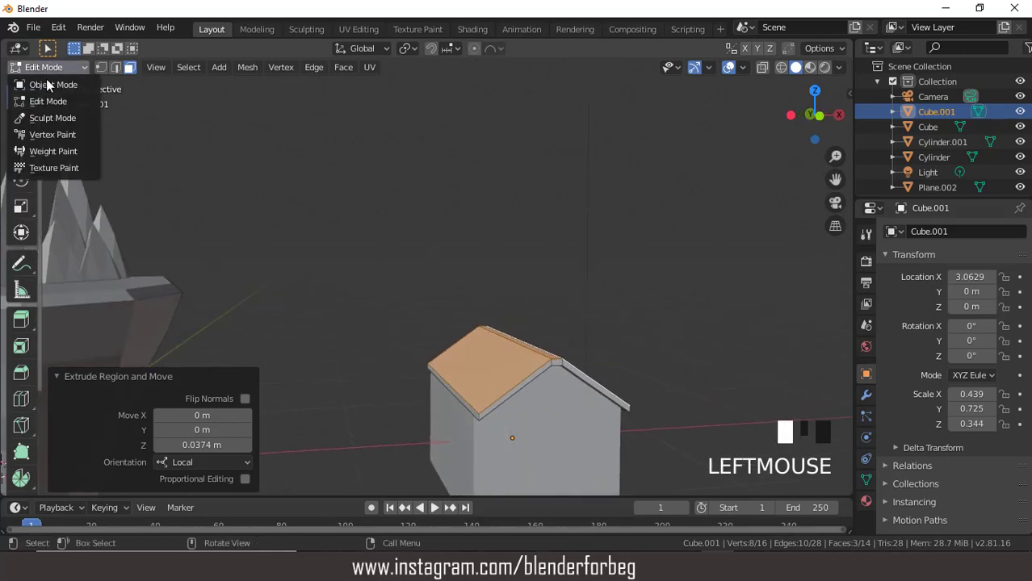
left_click(49, 86)
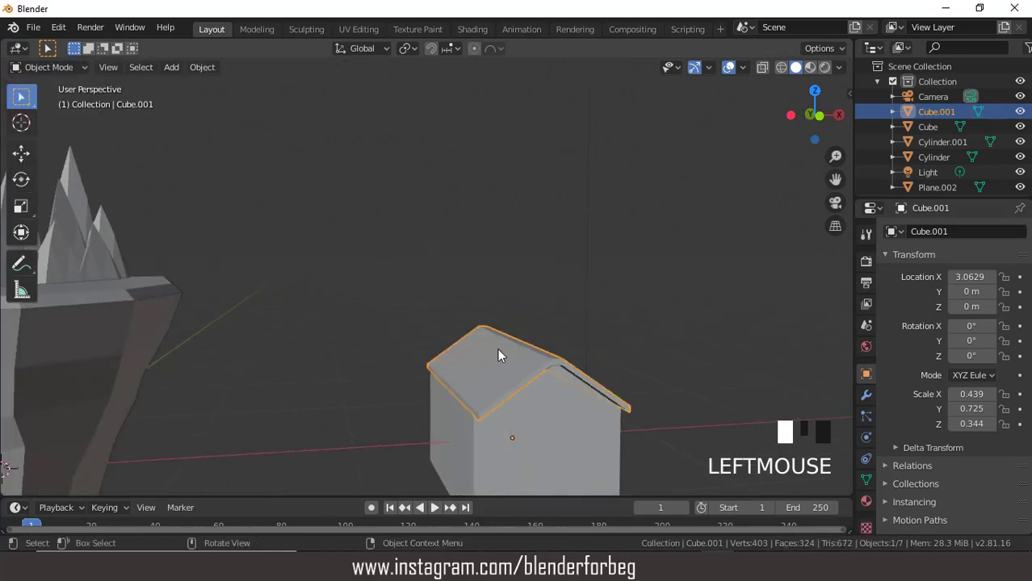
key("s")
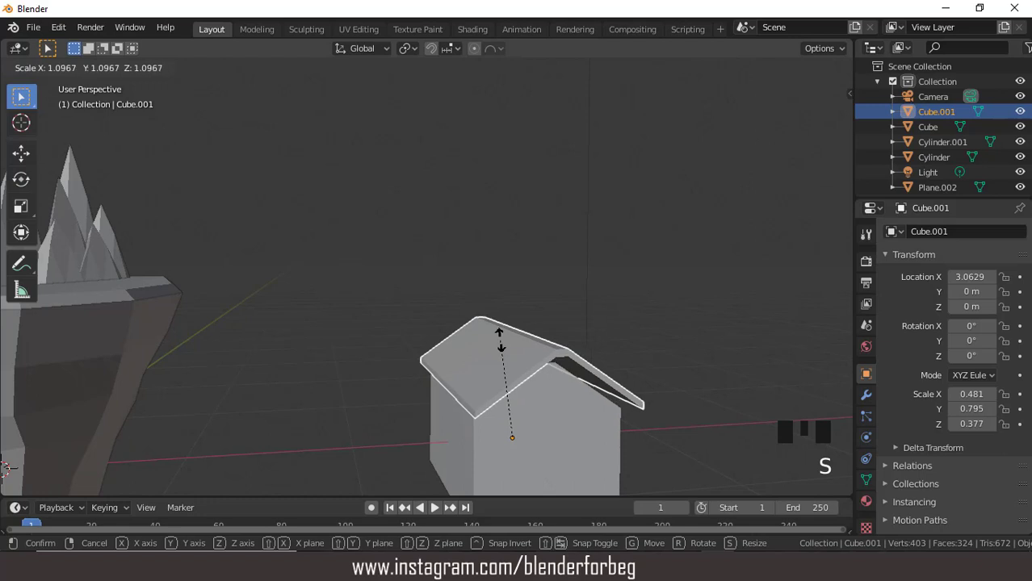
left_click(499, 338)
Step: Lower the roof about 0.087 m along Z so it sits on the house walls
middle_click_drag(499, 337, 495, 369)
key("g")
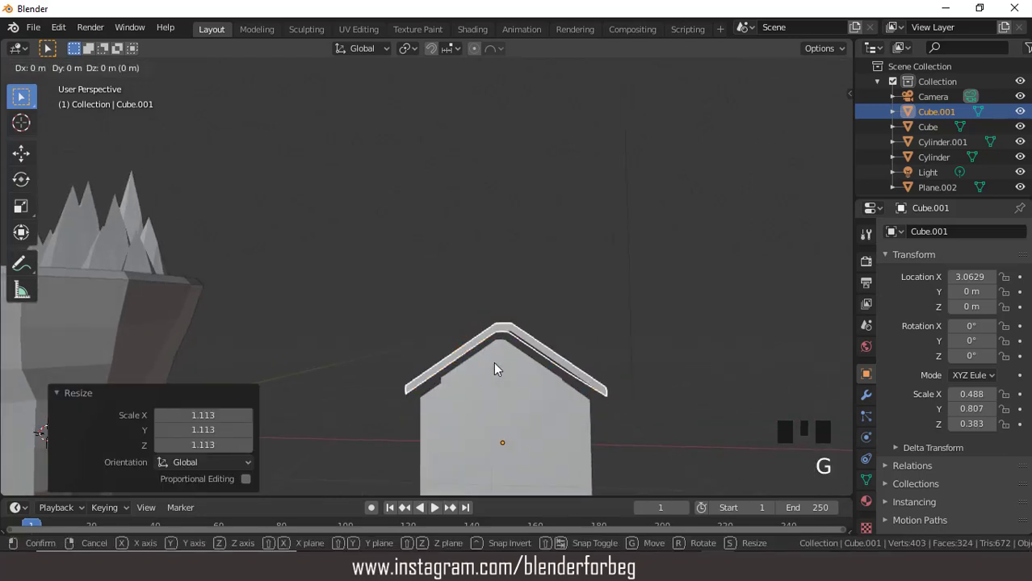
key("z")
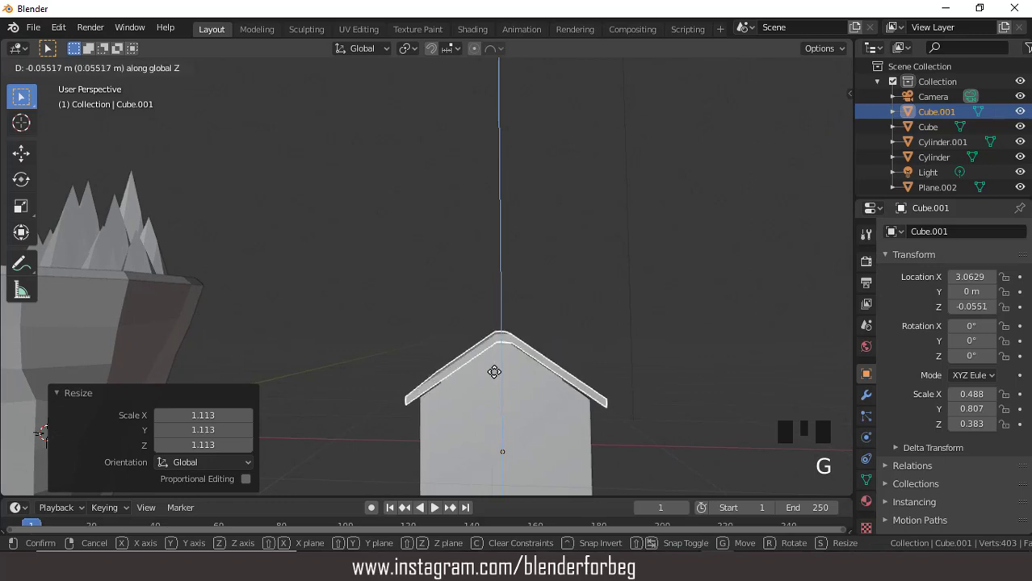
left_click(495, 378)
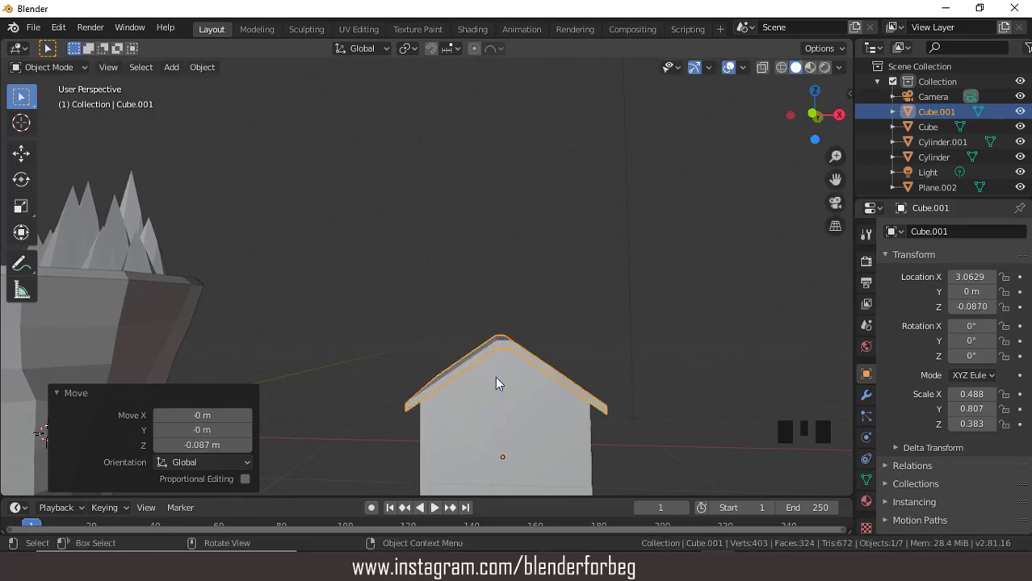
Step: Scale the roof along Y by about 0.856 to shorten its overhang beyond the front and back walls
middle_click_drag(496, 378, 304, 335)
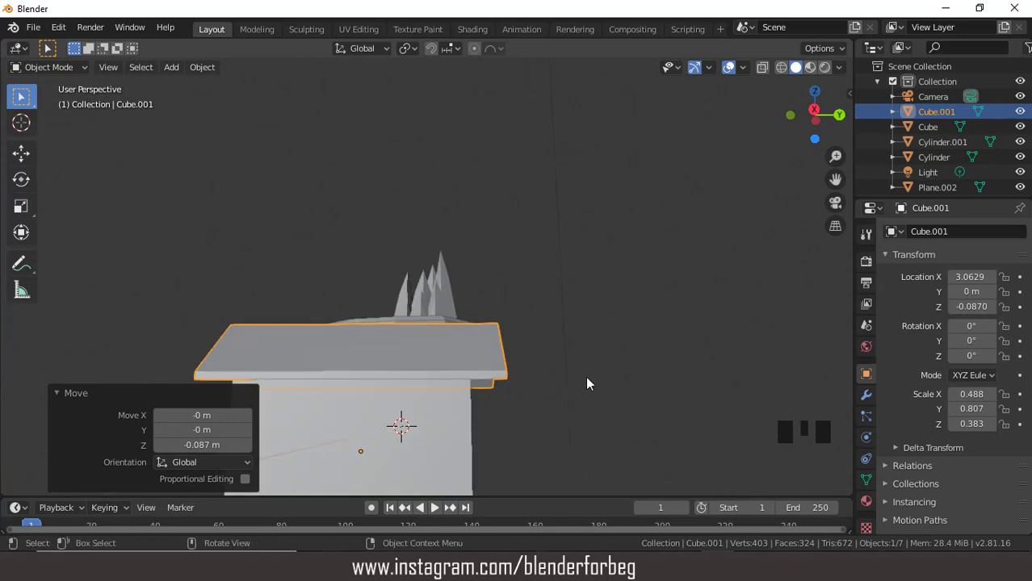
key("ctrl+KP_4")
key("ctrl+KP_4")
key("ctrl+KP_4")
key("ctrl+KP_4")
key("ctrl+KP_4")
key("ctrl+KP_4")
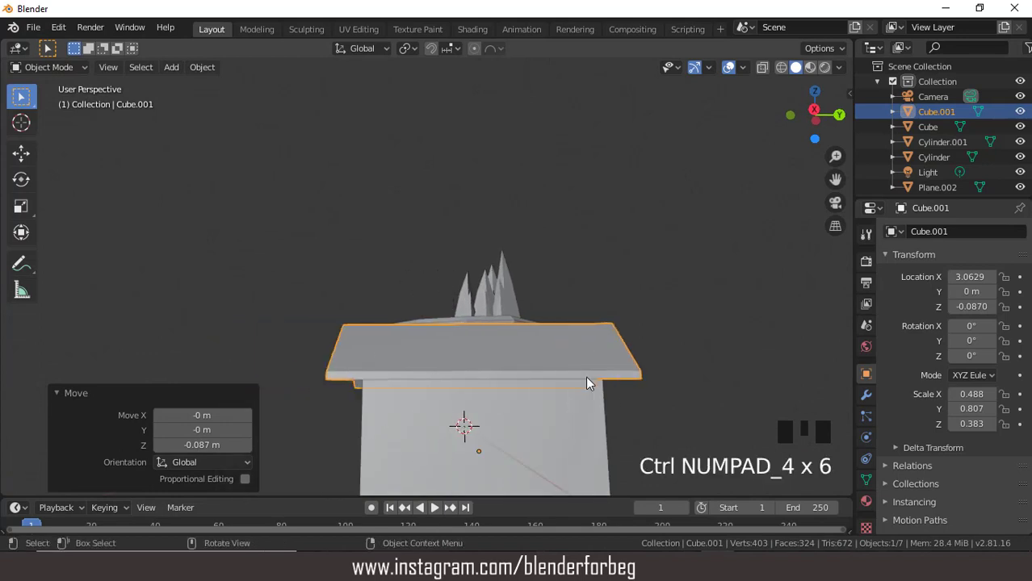
key("s")
key("y")
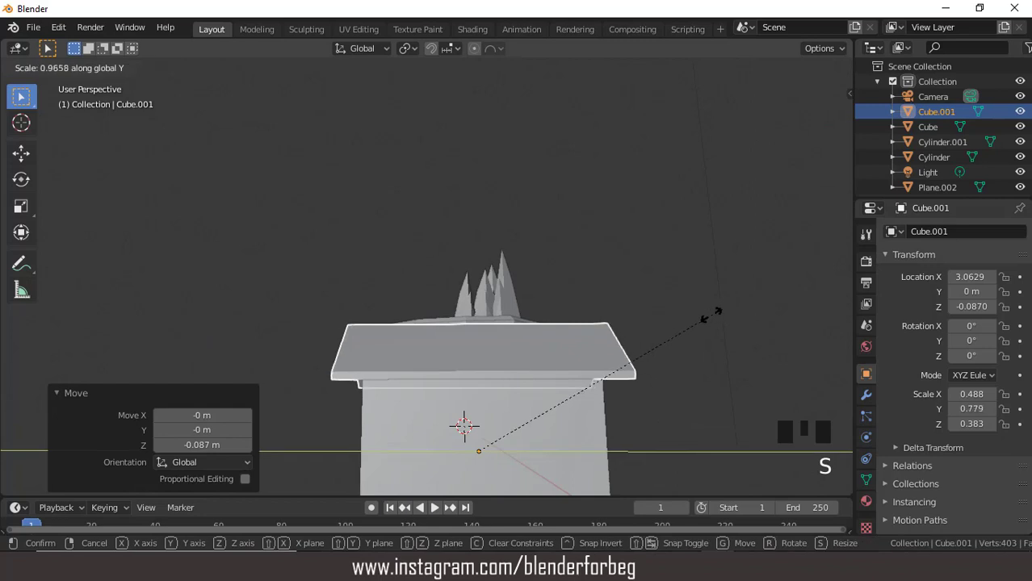
left_click(678, 320)
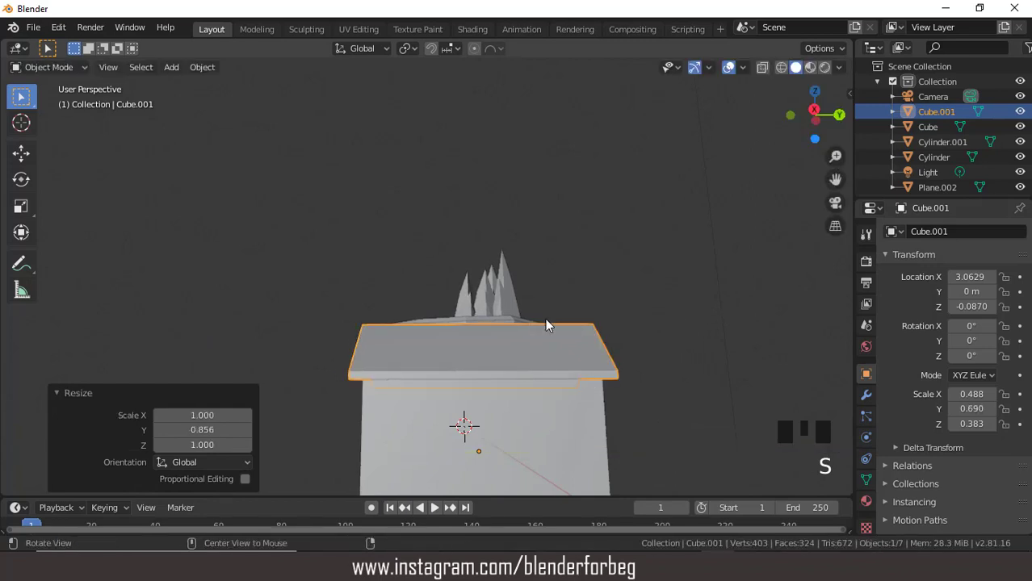
Step: Add a 2 m cube mesh at the scene origin
middle_click_drag(544, 320, 676, 332)
scroll(669, 345, "down", 2)
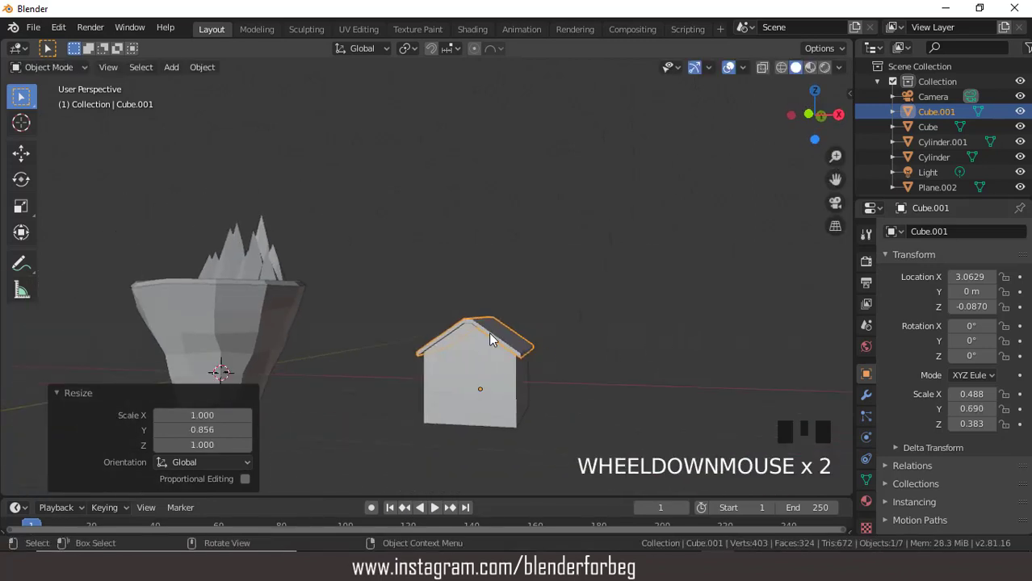
scroll(488, 339, "down", 1)
scroll(519, 367, "up", 2)
middle_click_drag(519, 368, 247, 164)
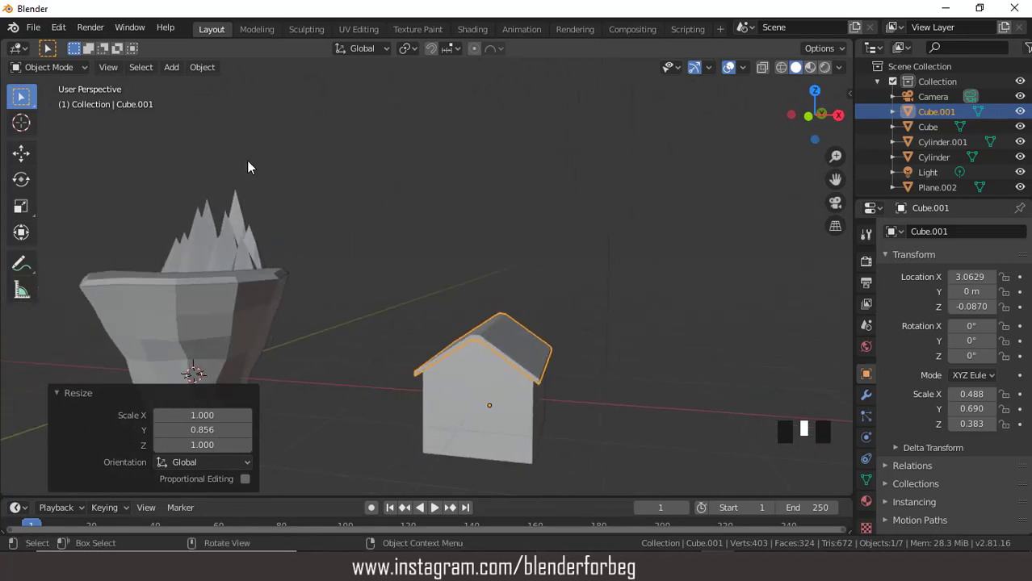
left_click(172, 68)
mouse_move(192, 86)
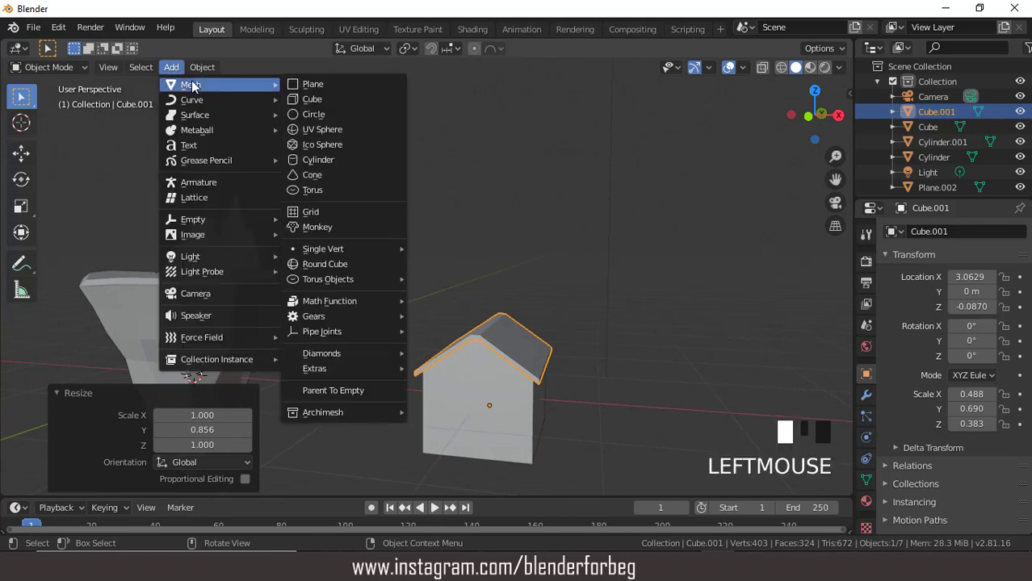
left_click(312, 99)
scroll(364, 202, "down", 5)
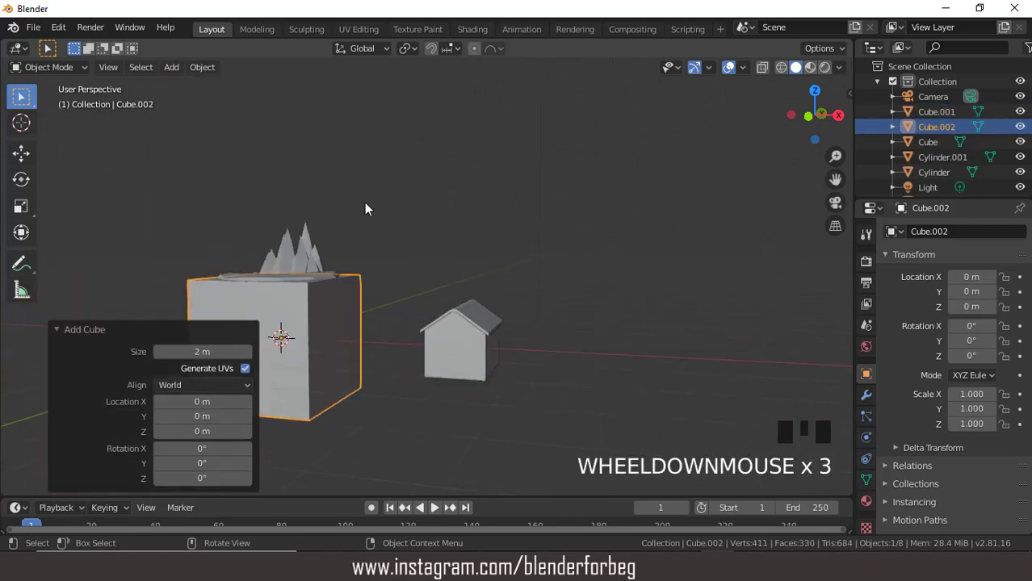
middle_click_drag(369, 244, 418, 302)
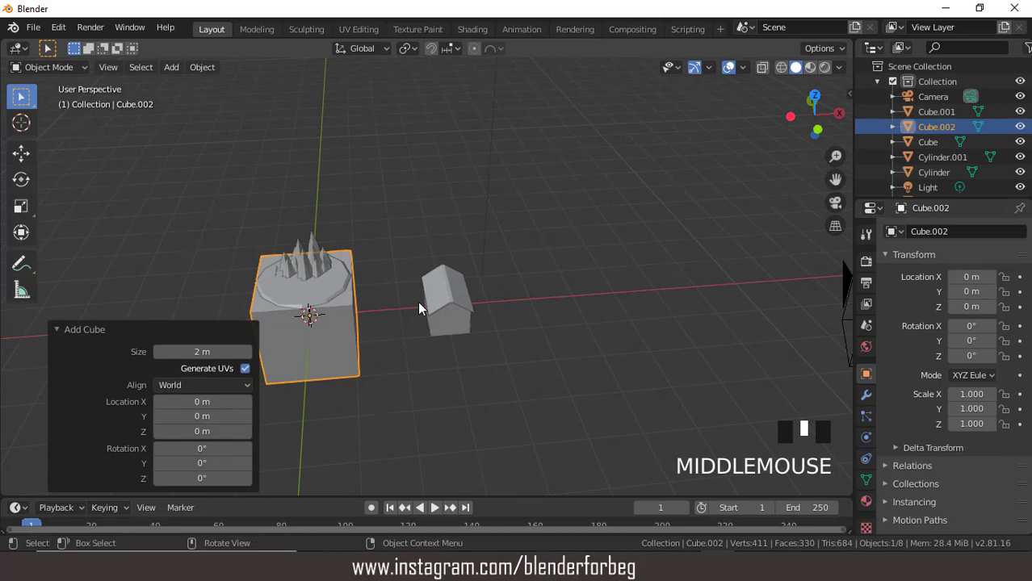
Step: Shrink the new cube uniformly to about 0.266 and move it along X to about 5.211 m, clear of the house
key("g")
key("x")
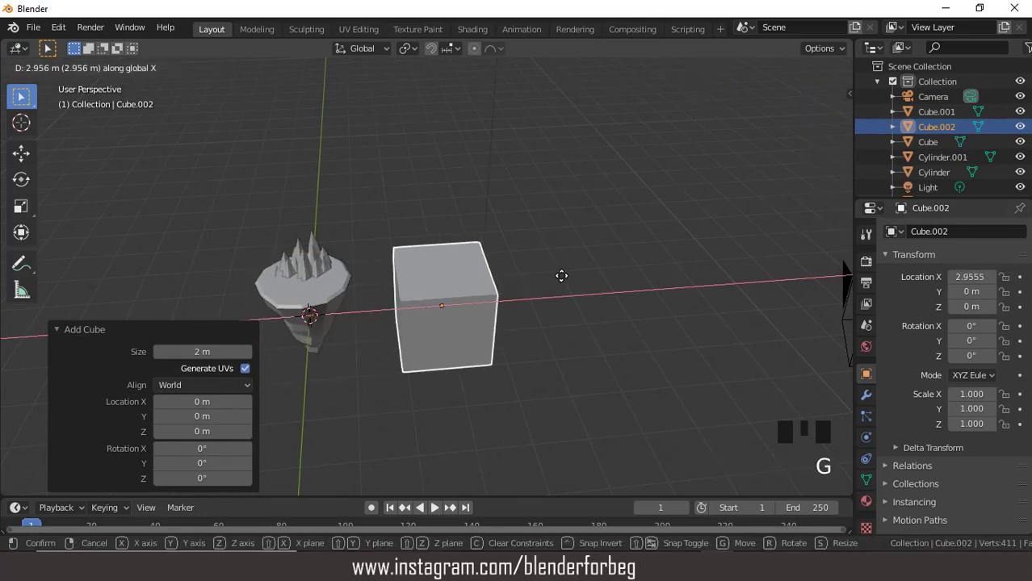
left_click(562, 281)
key("s")
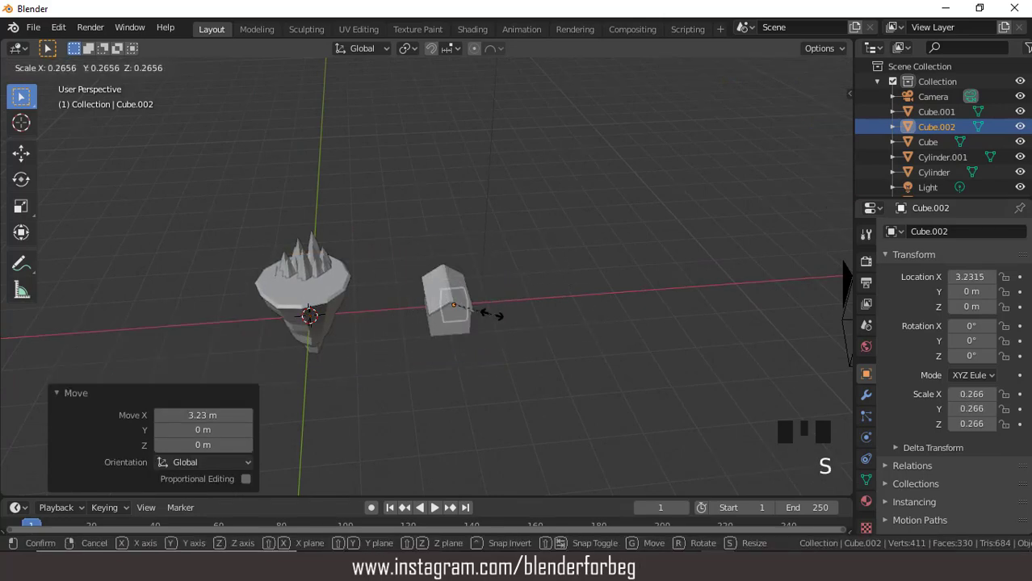
left_click(492, 315)
key("g")
key("x")
left_click(576, 295)
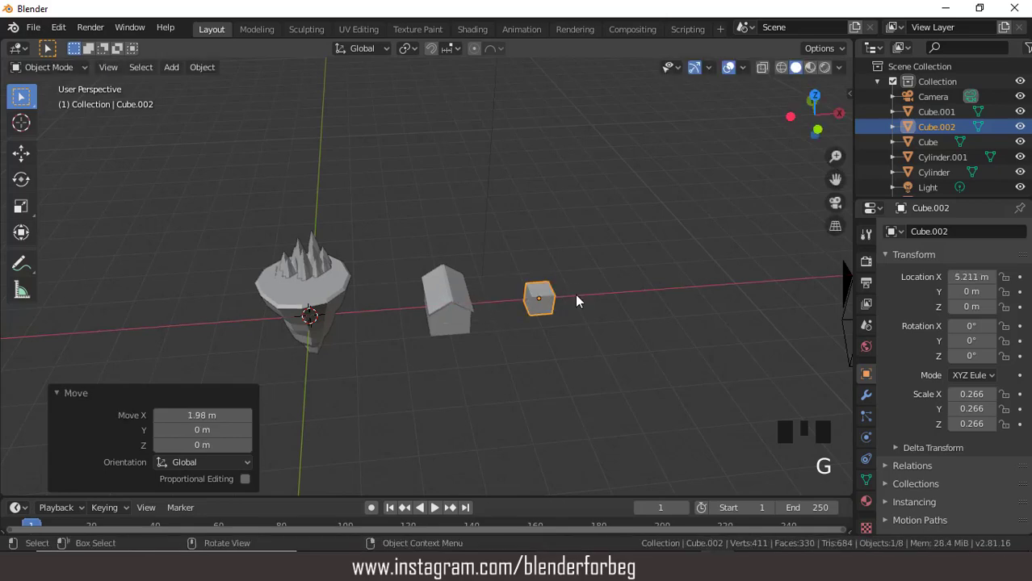
Step: Shape the small cube into a thin upright door panel, scaling it about 1.94 along Z and 0.172 along Y
middle_click_drag(582, 324, 488, 242)
scroll(578, 327, "up", 3)
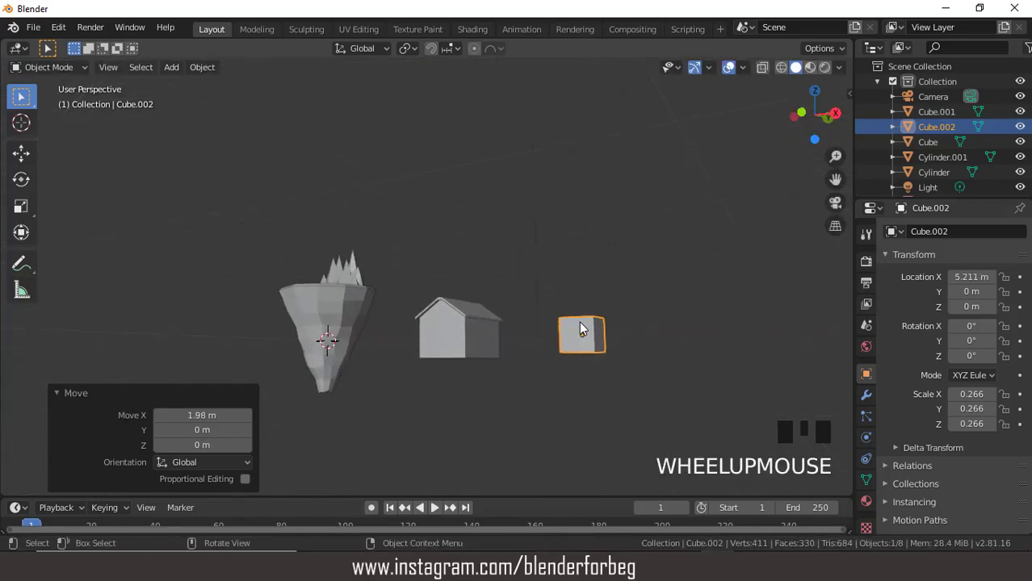
middle_click_drag(578, 327, 640, 388)
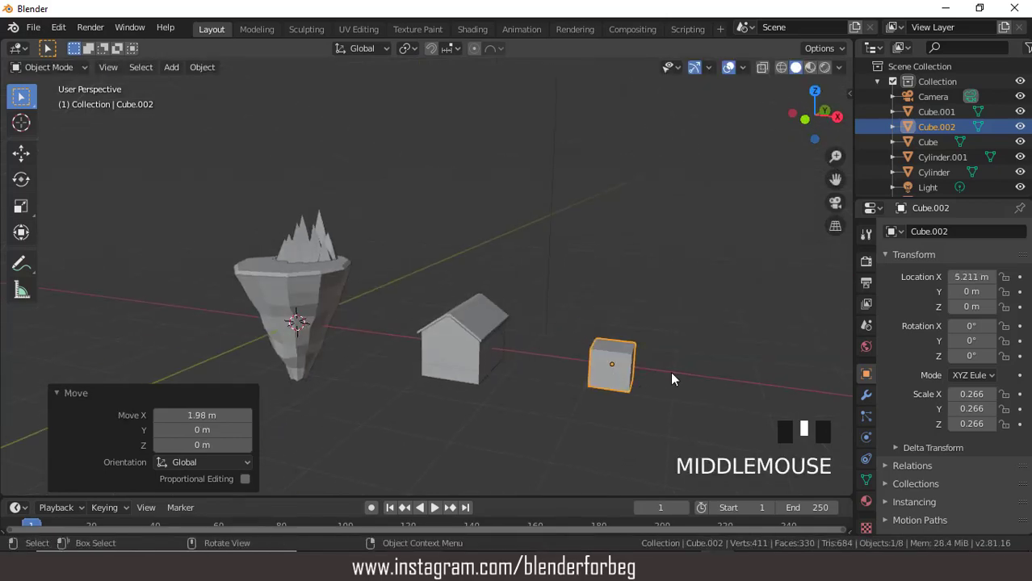
key("s")
key("z")
left_click(726, 382)
middle_click_drag(725, 382, 600, 370)
key("s")
key("y")
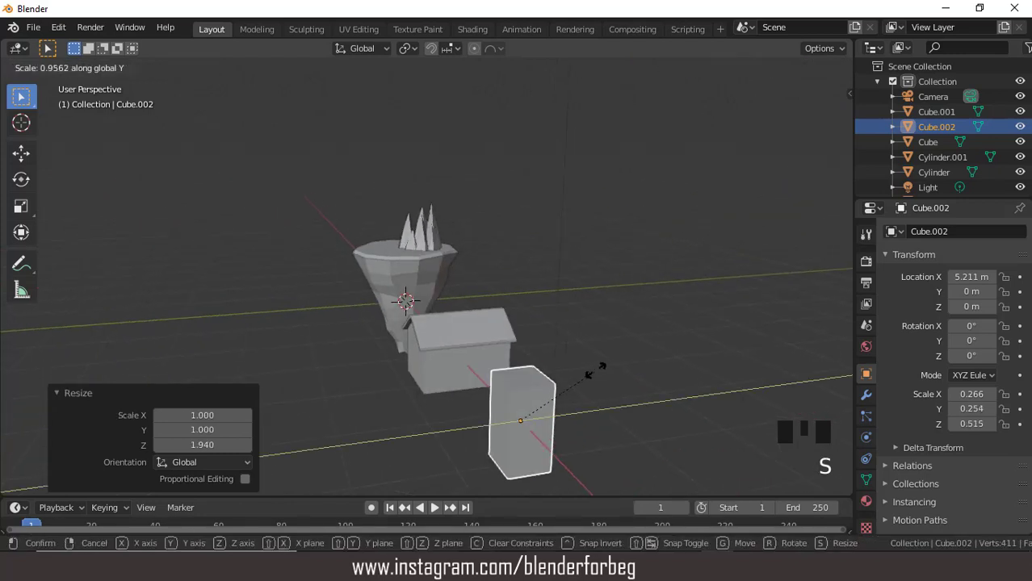
left_click(532, 414)
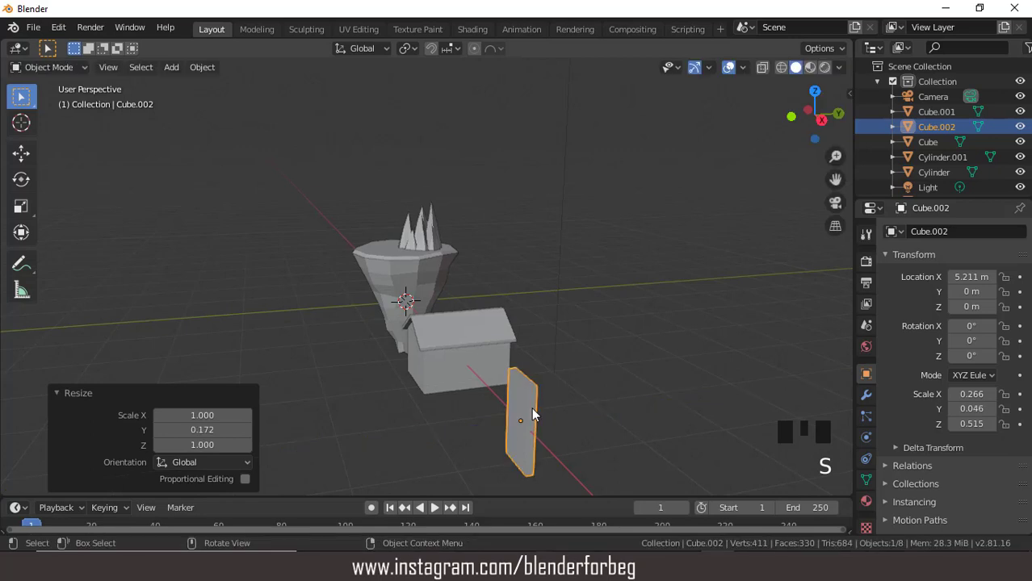
Step: Move the door panel about -2.23 m along X into the house and scale it uniformly by about 0.556
middle_click_drag(466, 386, 593, 371)
key("g")
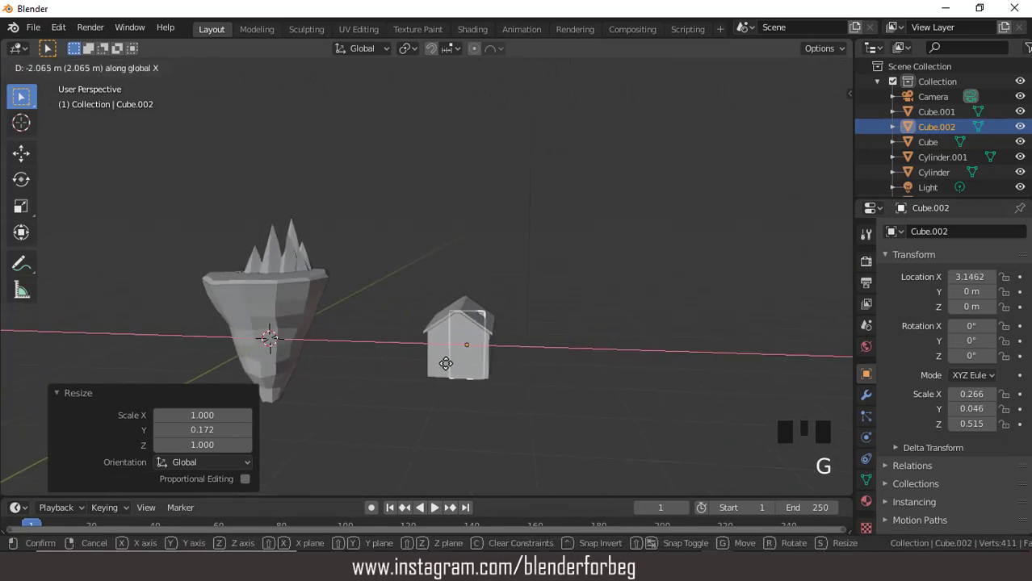
left_click(444, 364)
key("s")
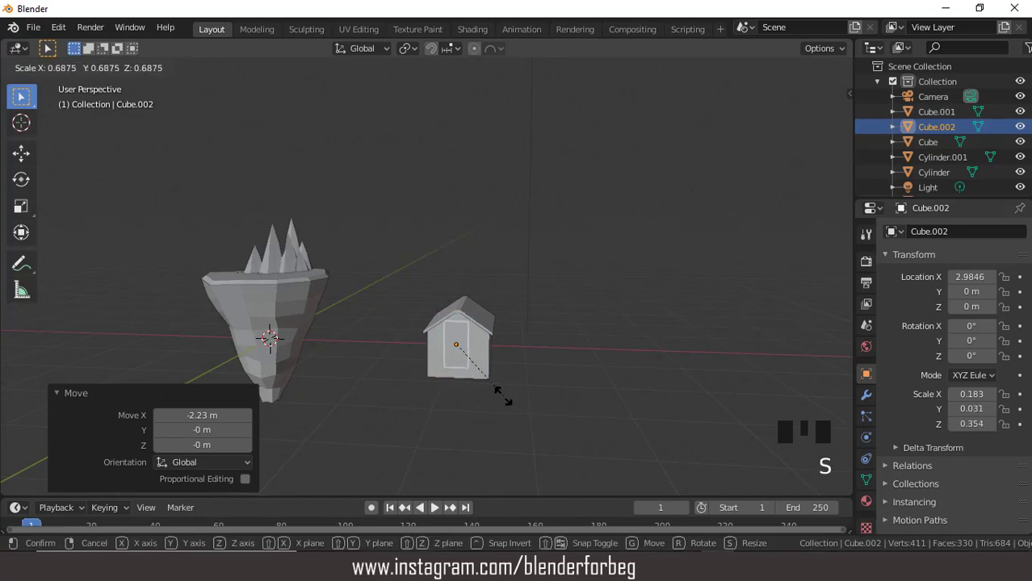
left_click(489, 393)
Step: In the right orthographic view, move the door panel about -0.642 m along Y to the house's front wall
middle_click_drag(497, 375, 454, 382)
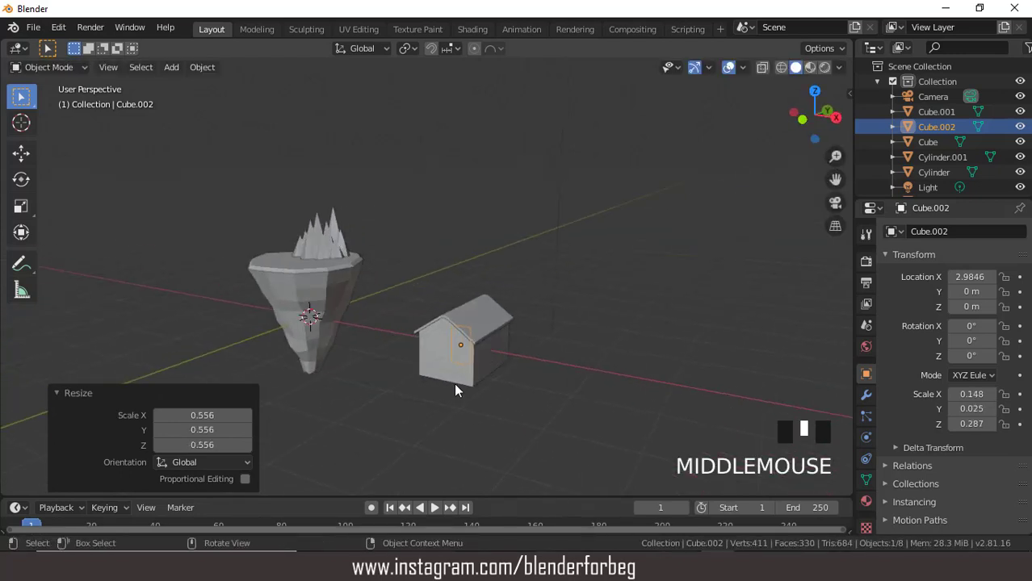
key("KP_3")
key("g")
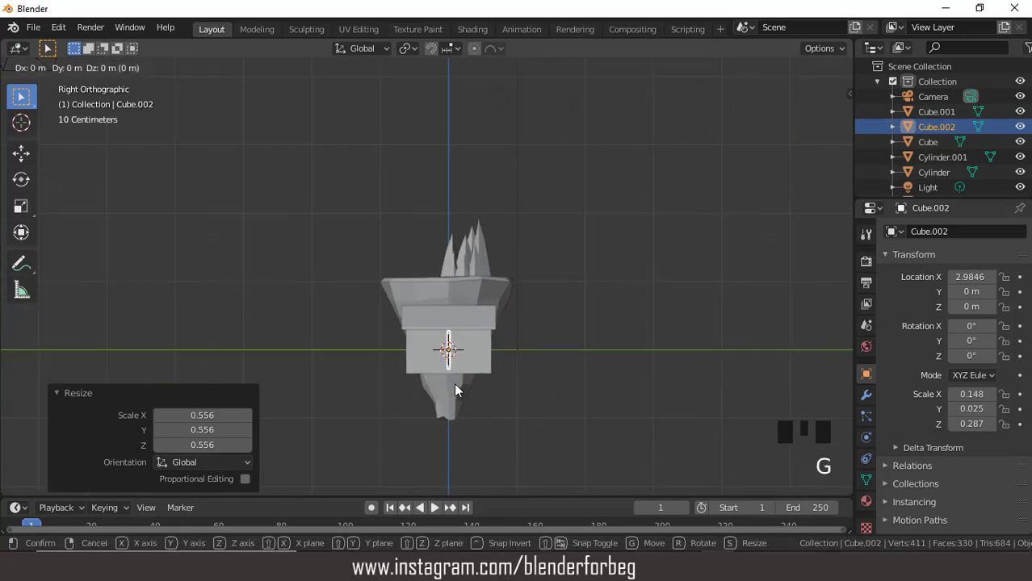
key("y")
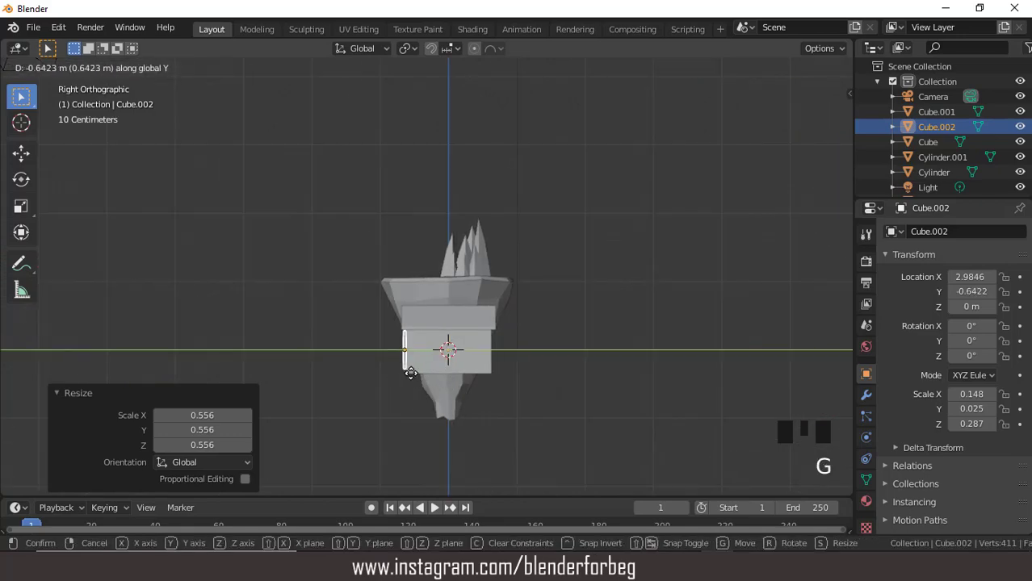
left_click(411, 372)
Step: Center the door on the front wall by moving it about 0.079 m along X, and lower it to about Z -0.036 m
middle_click_drag(410, 375, 528, 347)
scroll(474, 348, "up", 2)
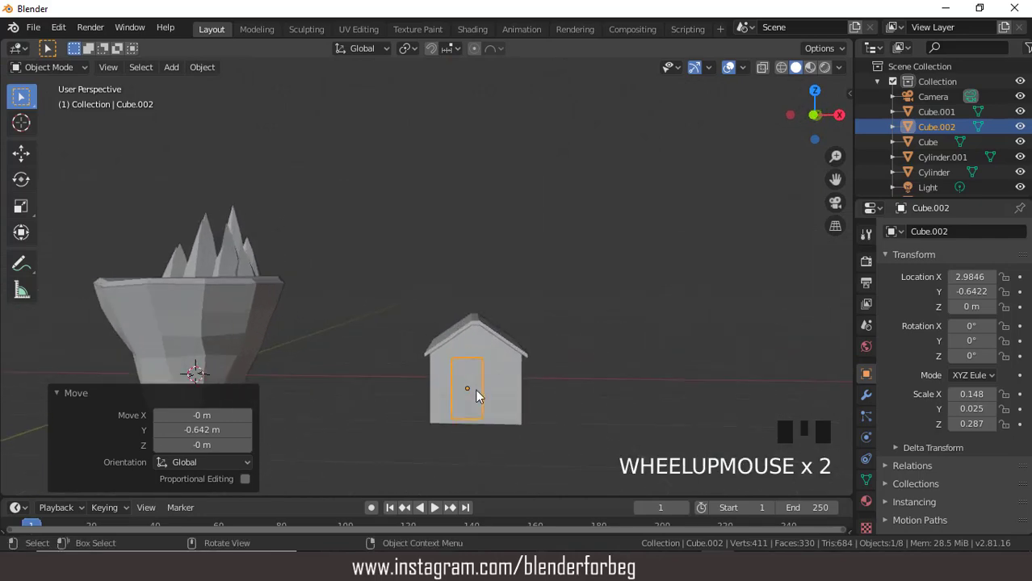
key("g")
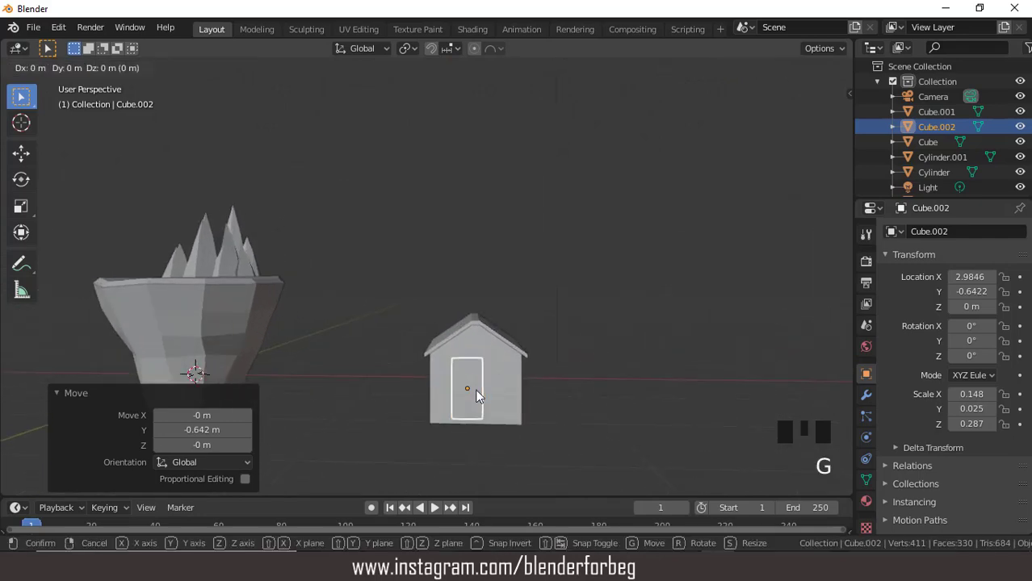
key("x")
left_click(483, 394)
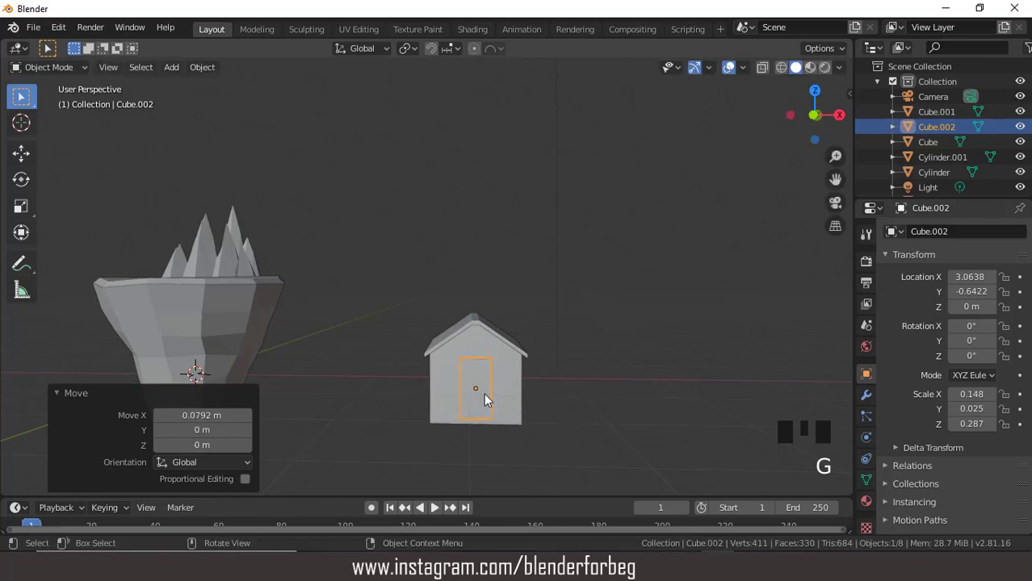
key("g")
key("z")
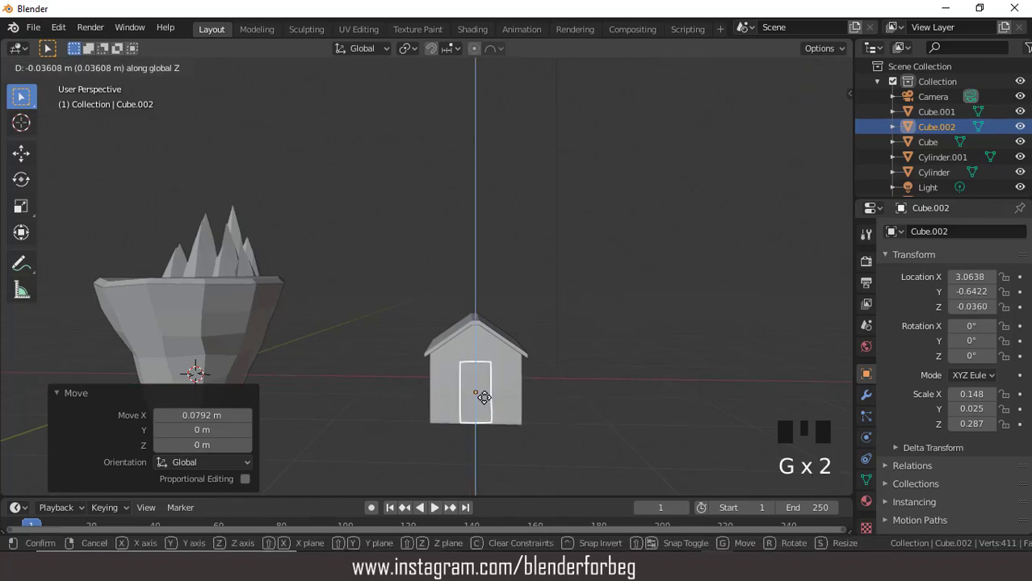
left_click(484, 396)
Step: Duplicate the door about 0.494 m along X and move the copy about 1.12 m along Y beside the side wall
middle_click_drag(505, 410, 479, 405)
left_click(472, 402)
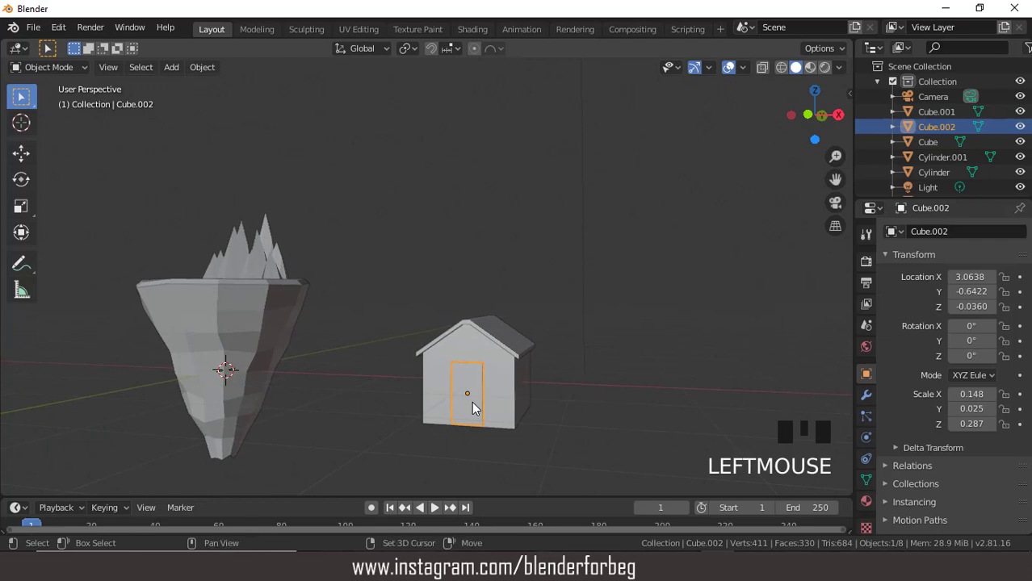
key("shift+d")
key("x")
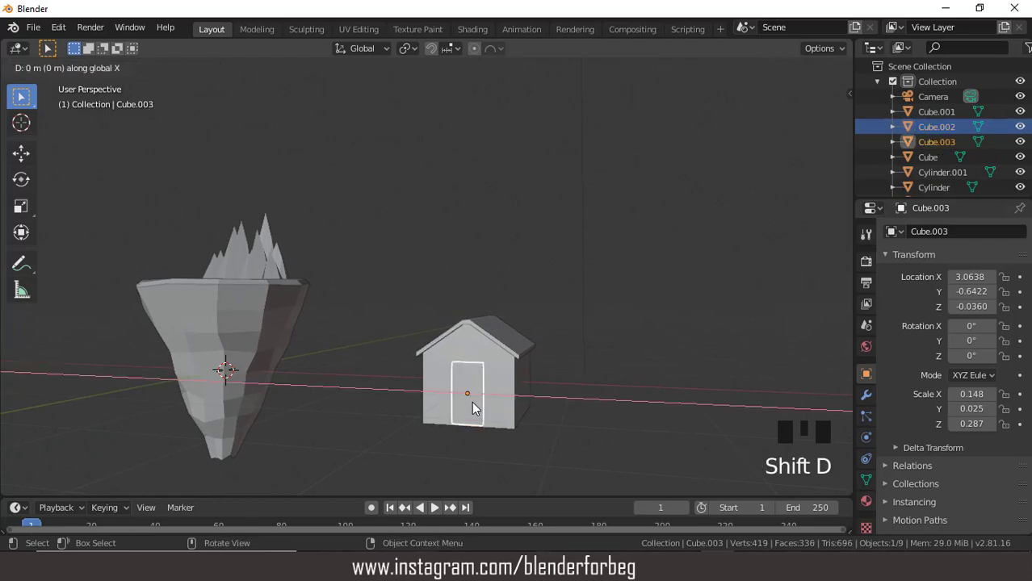
left_click(524, 419)
key("g")
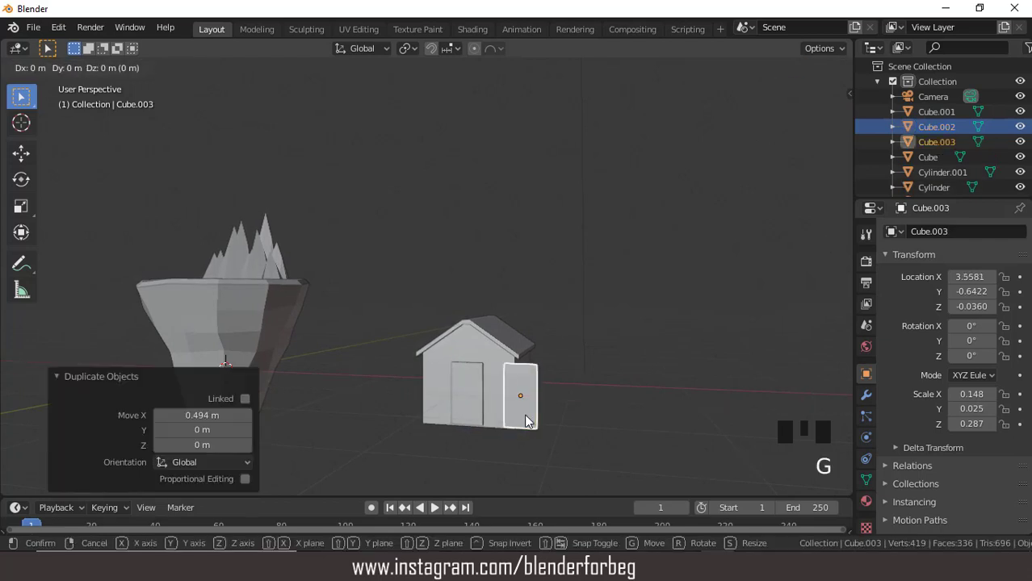
key("y")
left_click(538, 404)
middle_click_drag(574, 402, 472, 408)
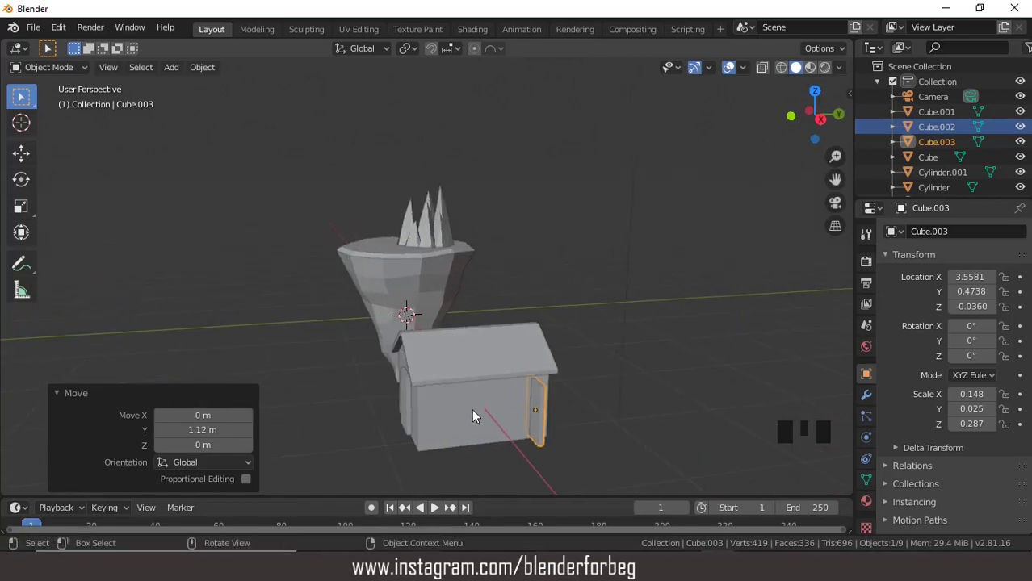
left_click_drag(971, 341, 979, 341)
left_click(971, 340)
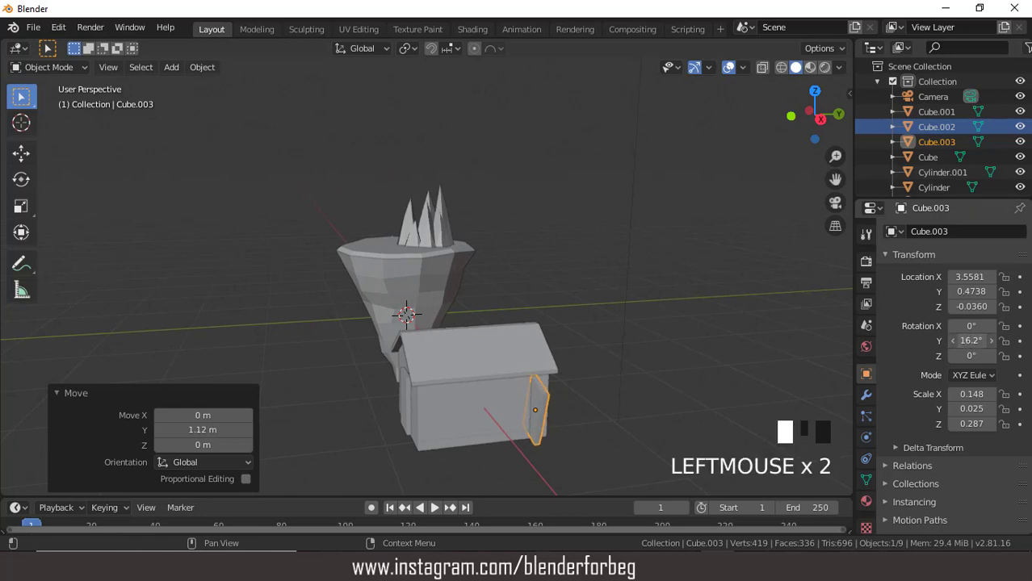
key("Return")
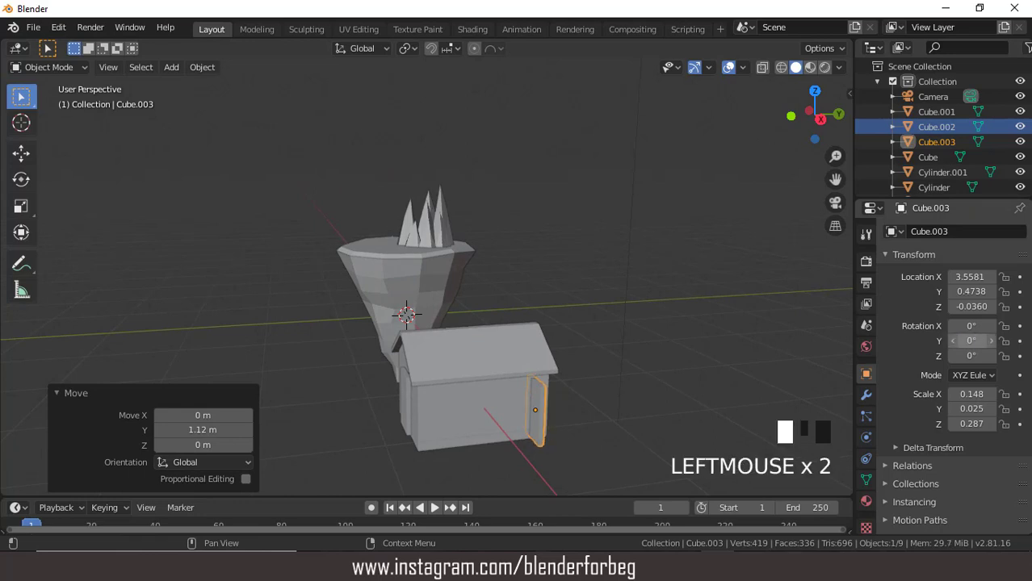
left_click(969, 326)
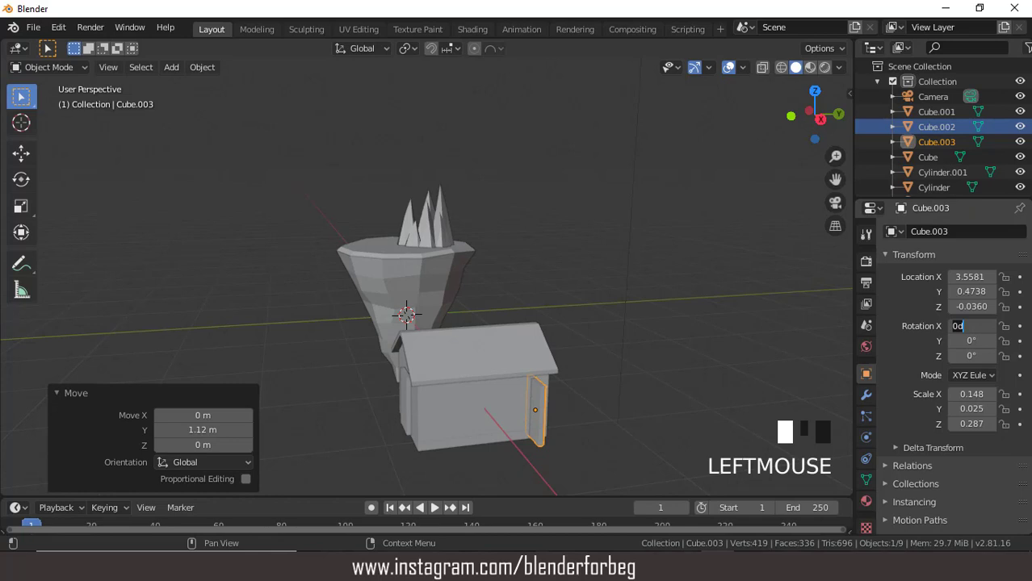
key("Return")
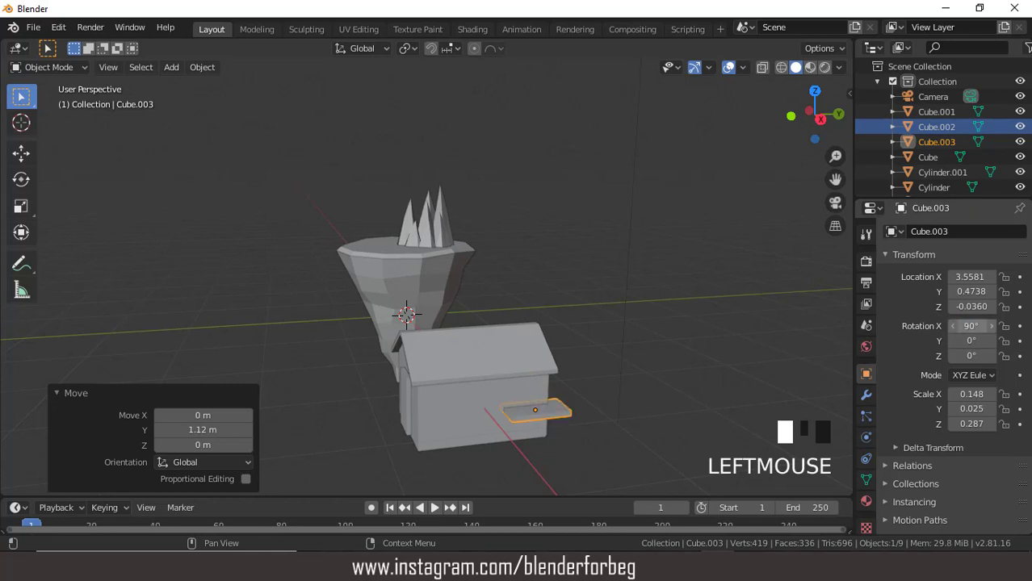
double_click(968, 326)
key("Return")
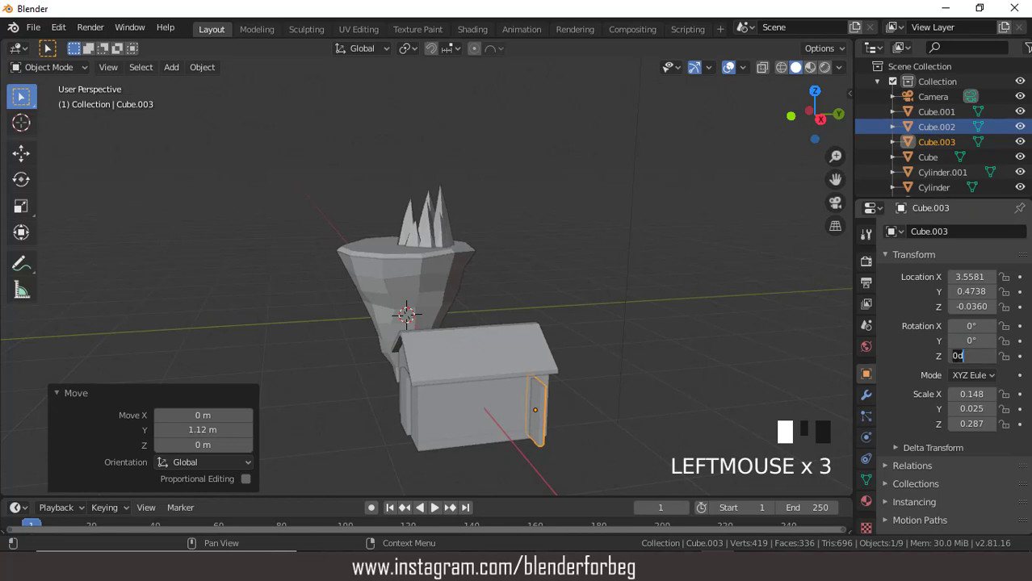
Step: Set the door copy's Z rotation to 90° and move it about -0.585 m along Y toward the side wall's middle
key("Return")
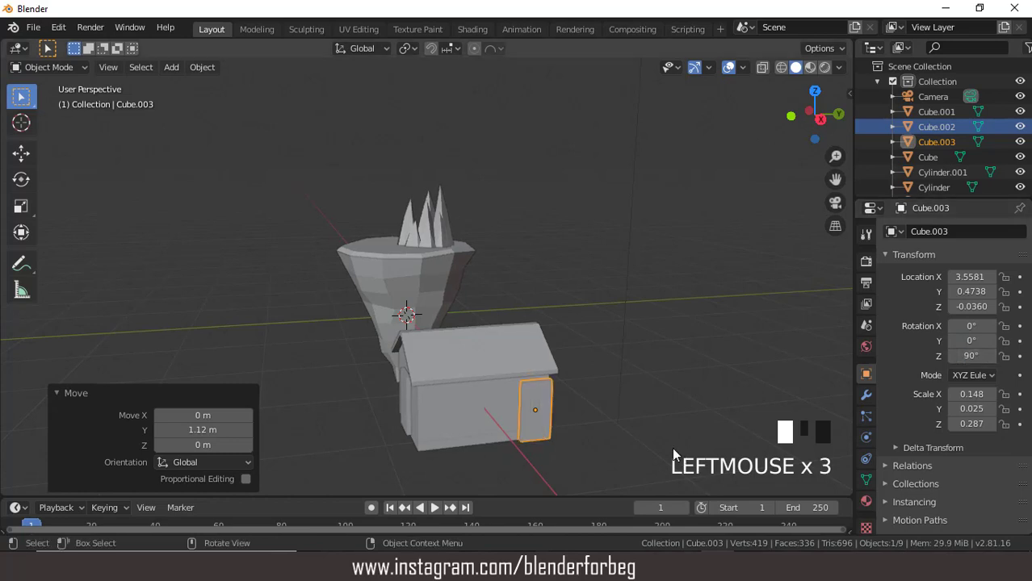
middle_click_drag(672, 447, 595, 377)
scroll(533, 394, "up", 2)
scroll(537, 399, "down", 2)
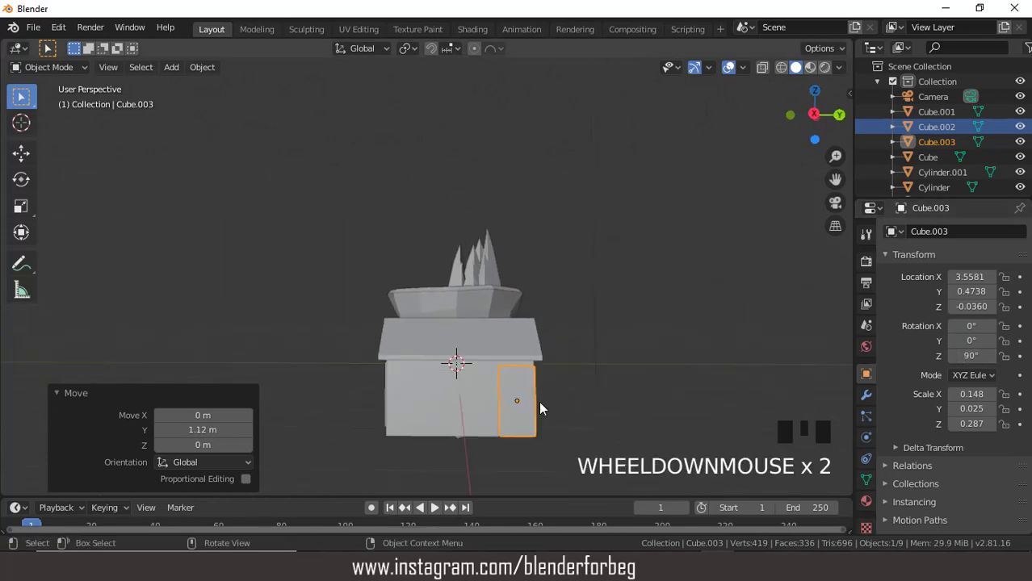
key("g")
key("x")
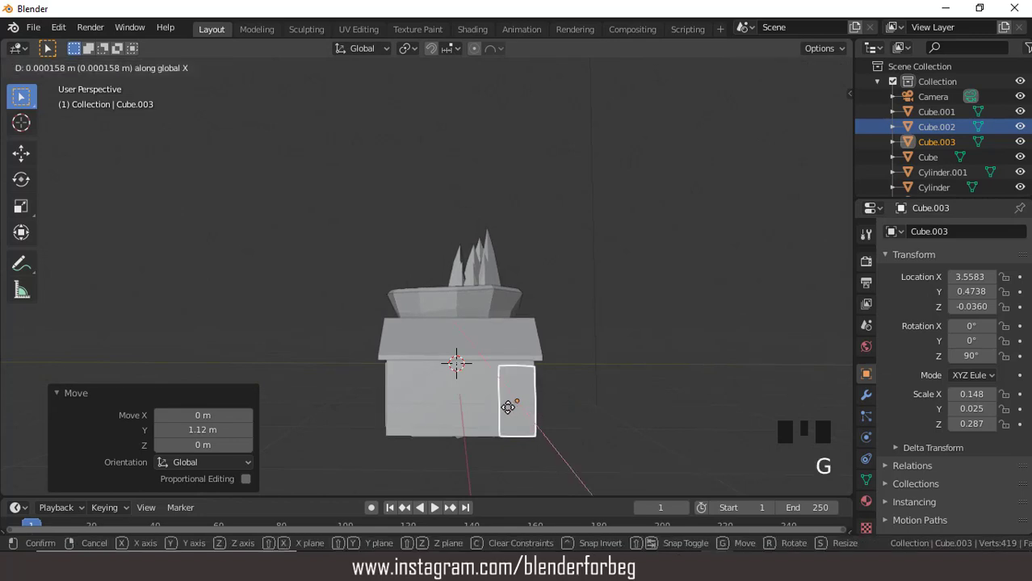
left_click(525, 403)
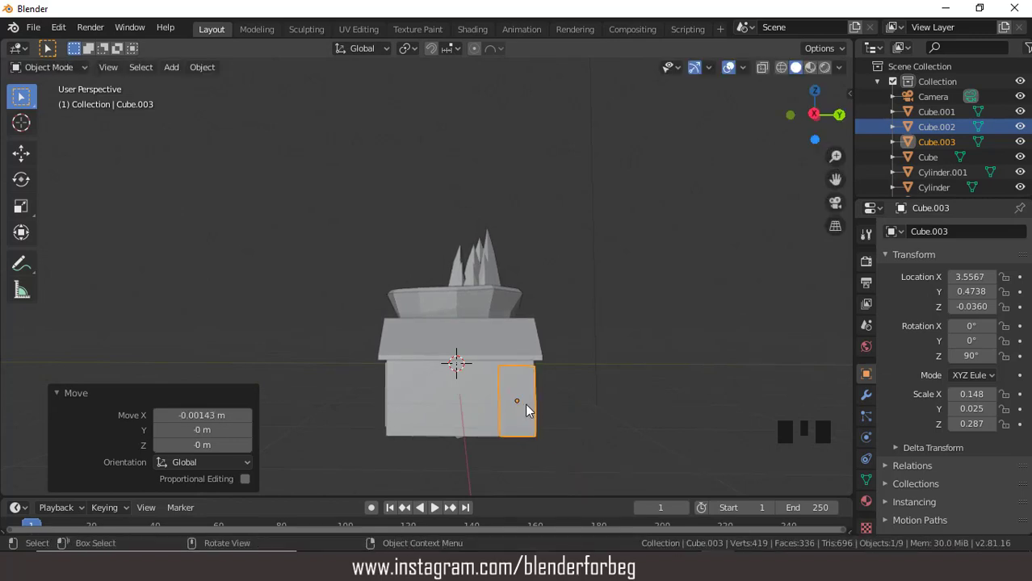
key("g")
key("y")
left_click(497, 416)
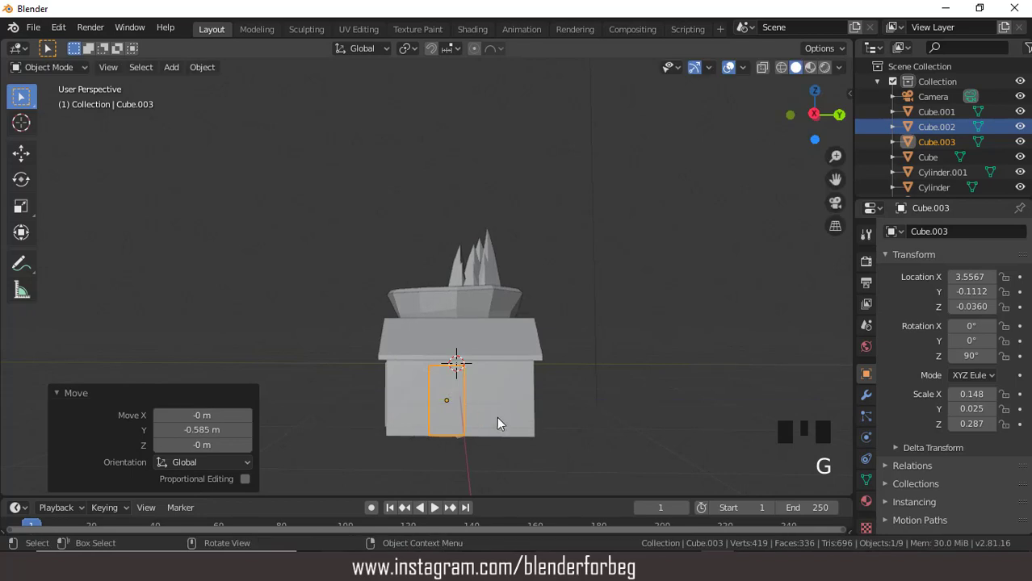
Step: Reshape the door copy into a wide window panel by scaling it about 0.344 along Z and 1.411 along Y
key("s")
key("z")
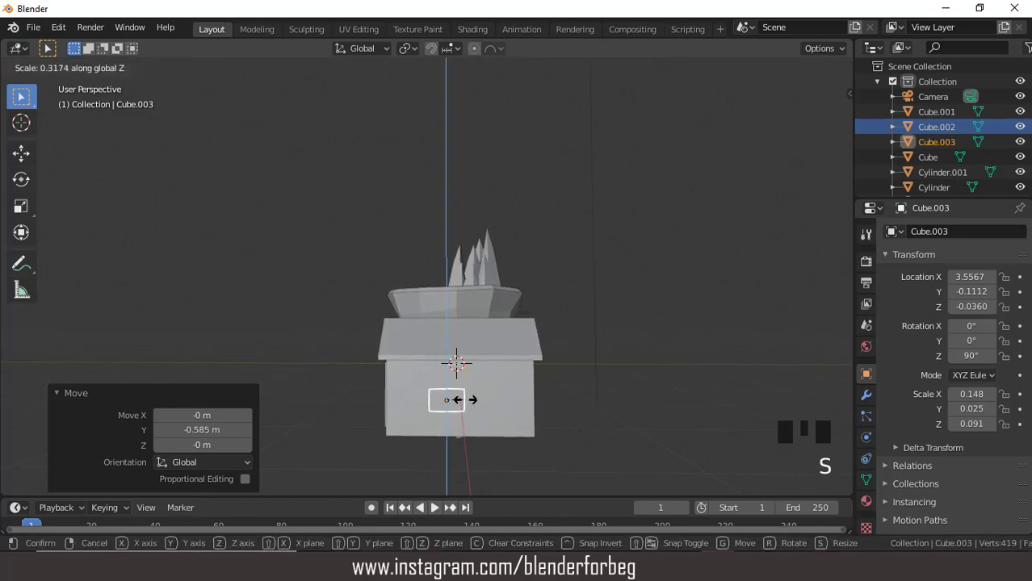
left_click(464, 400)
key("s")
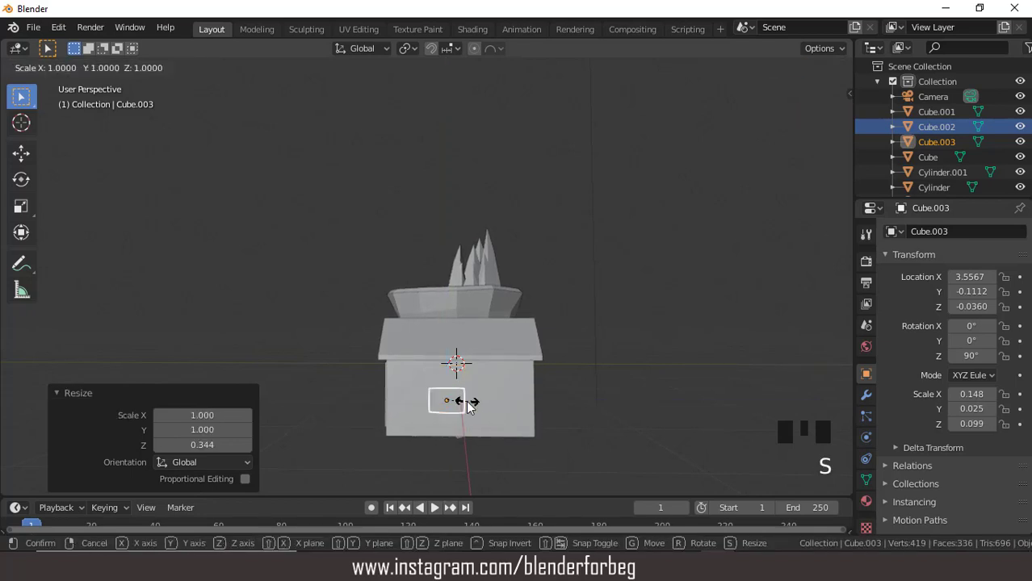
key("y")
left_click(475, 404)
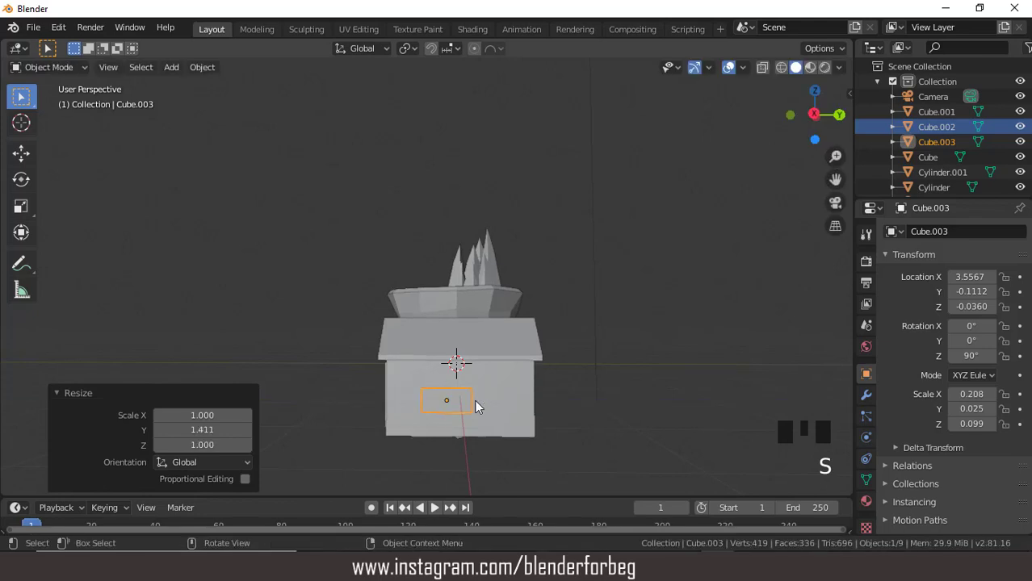
Step: Center the window panel on the side wall by raising it about 0.031 m and moving it about 0.12 m along Y
key("g")
key("z")
left_click(476, 396)
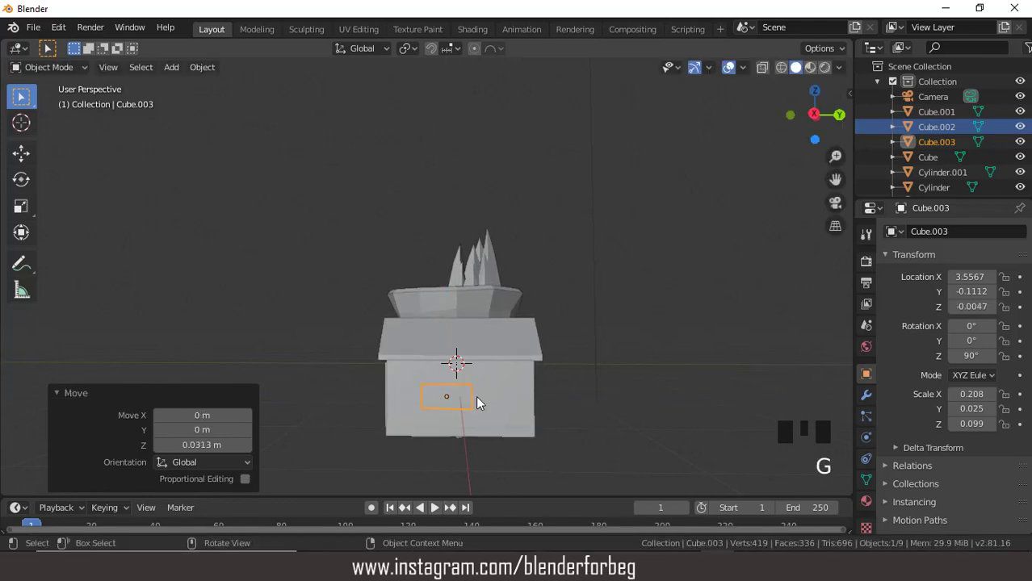
key("g")
key("x")
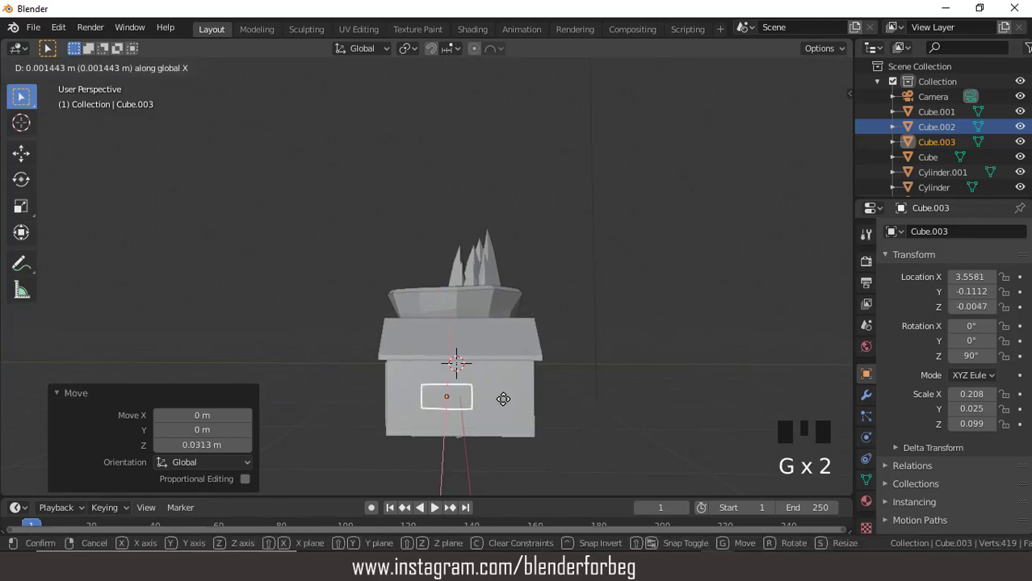
left_click(499, 398)
key("g")
key("y")
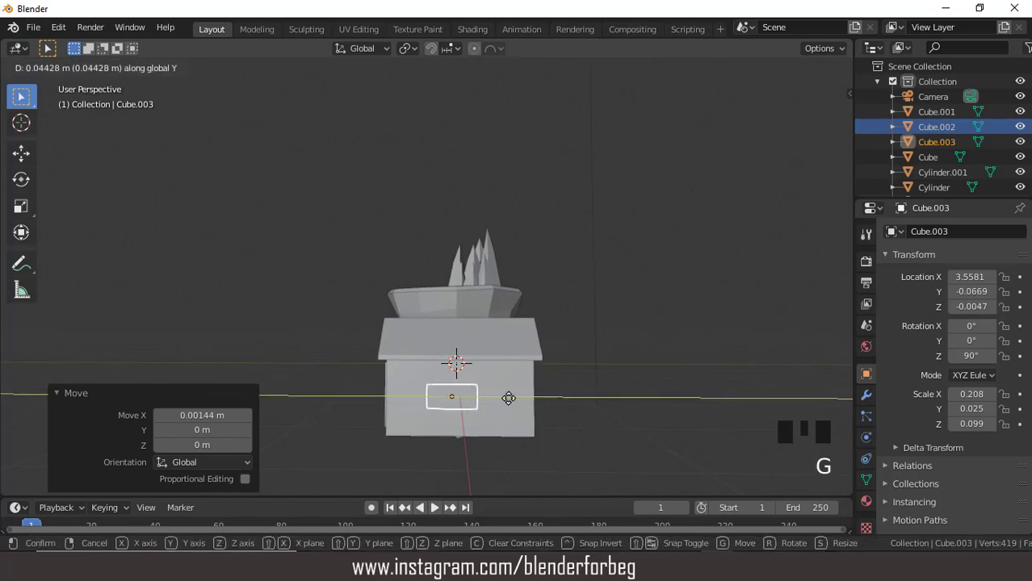
left_click(516, 399)
Step: Move the window panel about -0.047 m along X so it sits partly embedded in the side wall
middle_click_drag(442, 390, 606, 394)
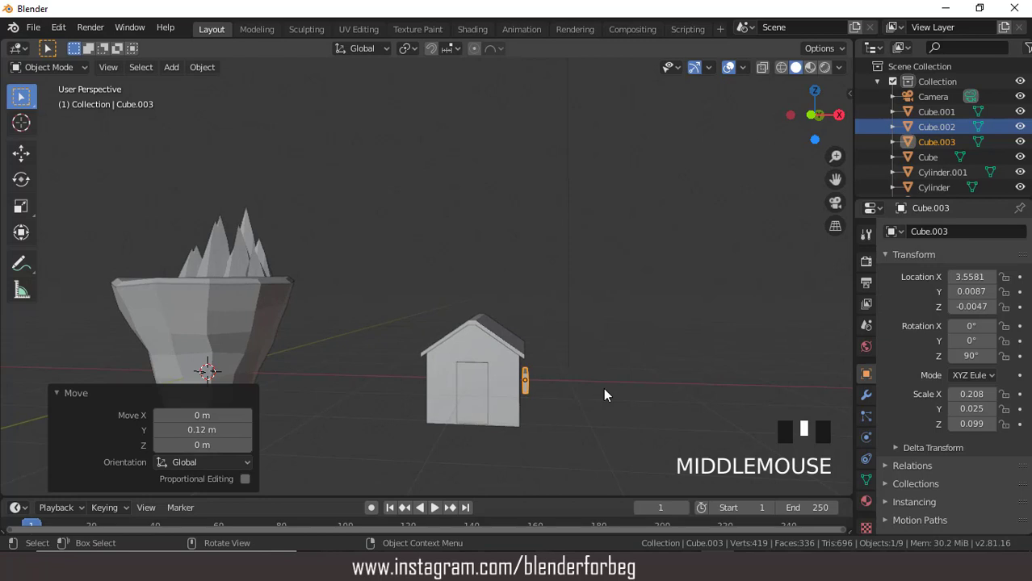
key("g")
key("x")
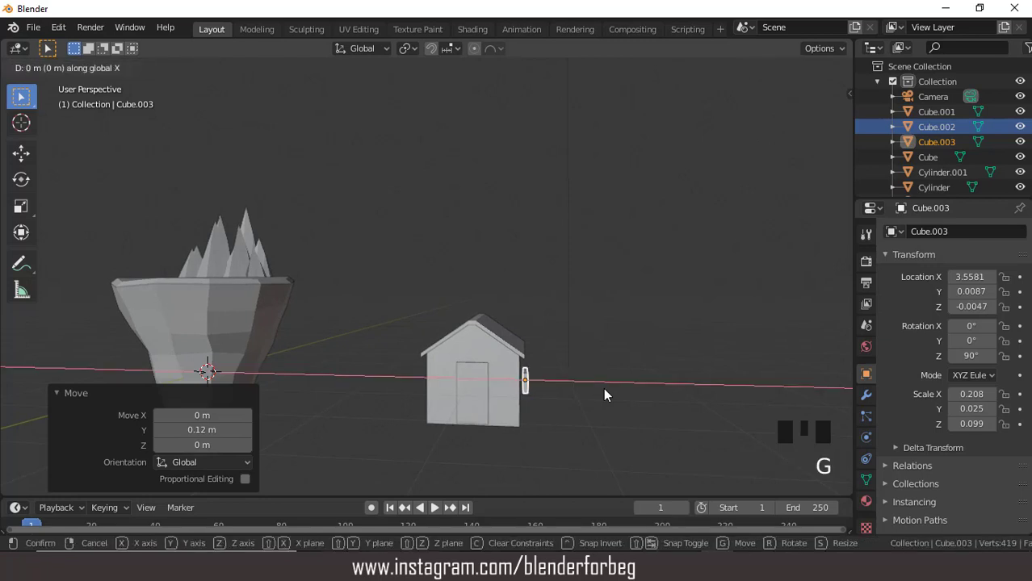
left_click(598, 389)
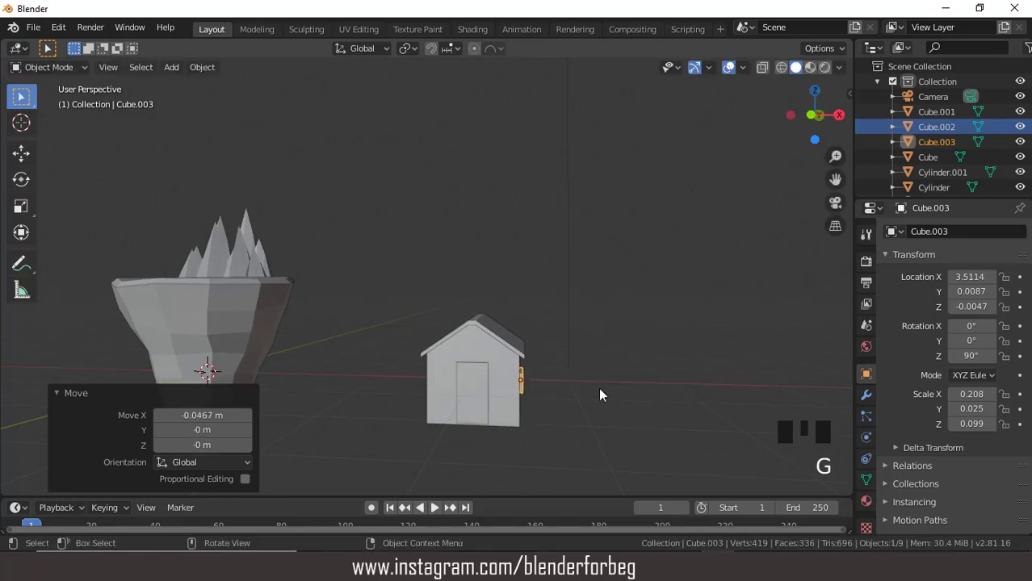
Step: Duplicate the side window and move the copy along X onto the house's opposite wall, at about X 2.617 m
key("shift+d")
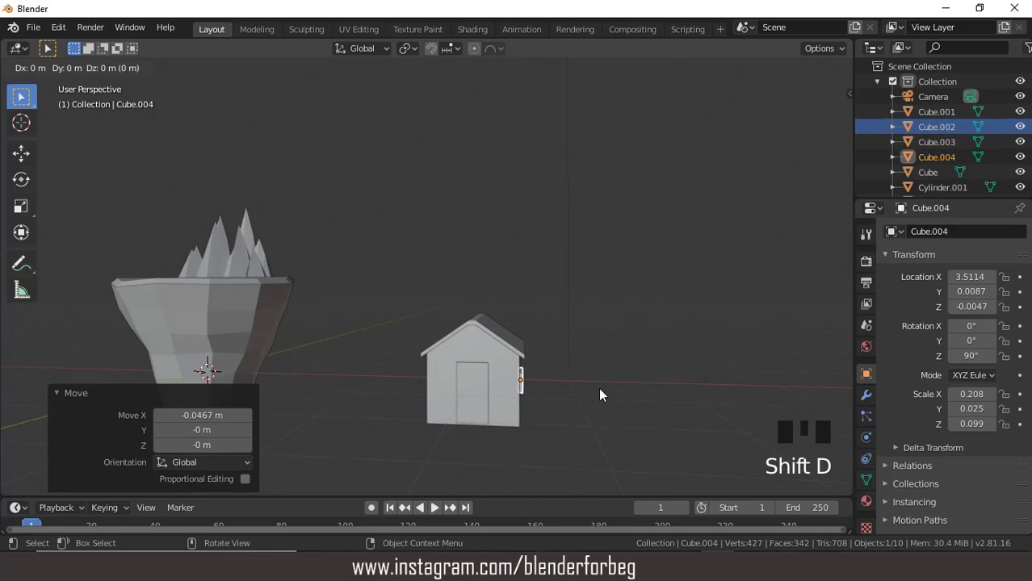
key("x")
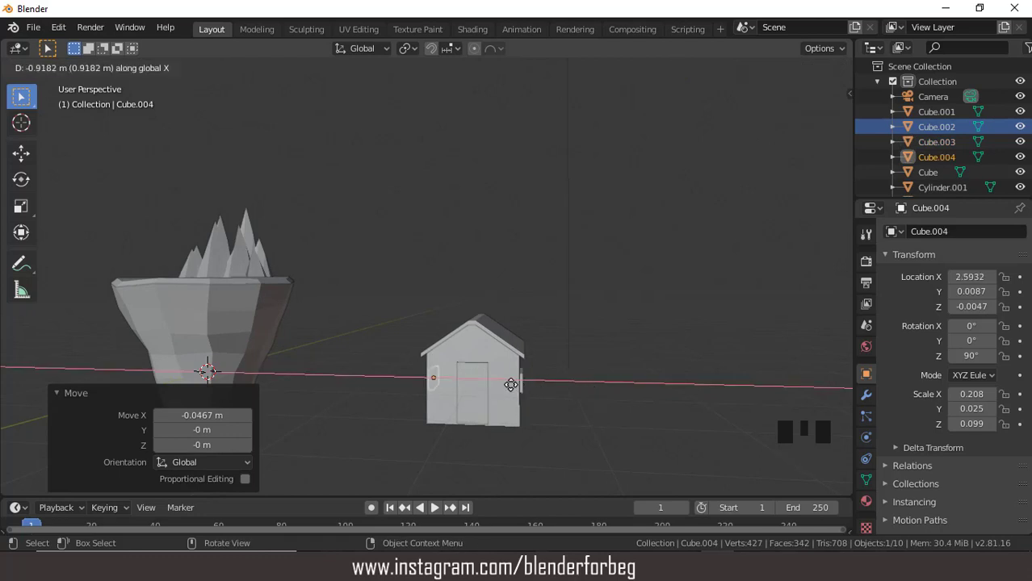
left_click(511, 384)
middle_click_drag(509, 384, 474, 374)
key("g")
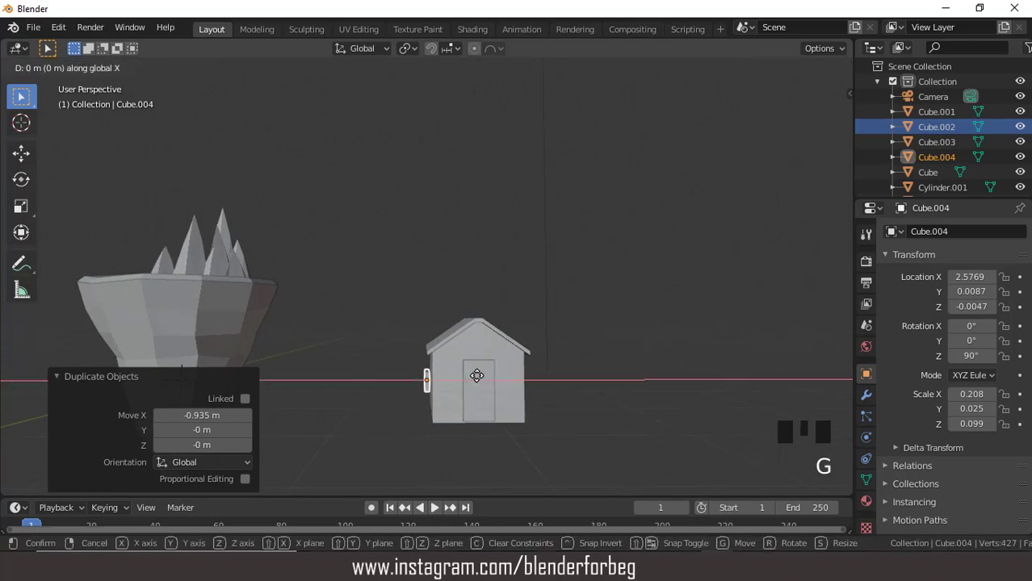
key("x")
left_click(478, 375)
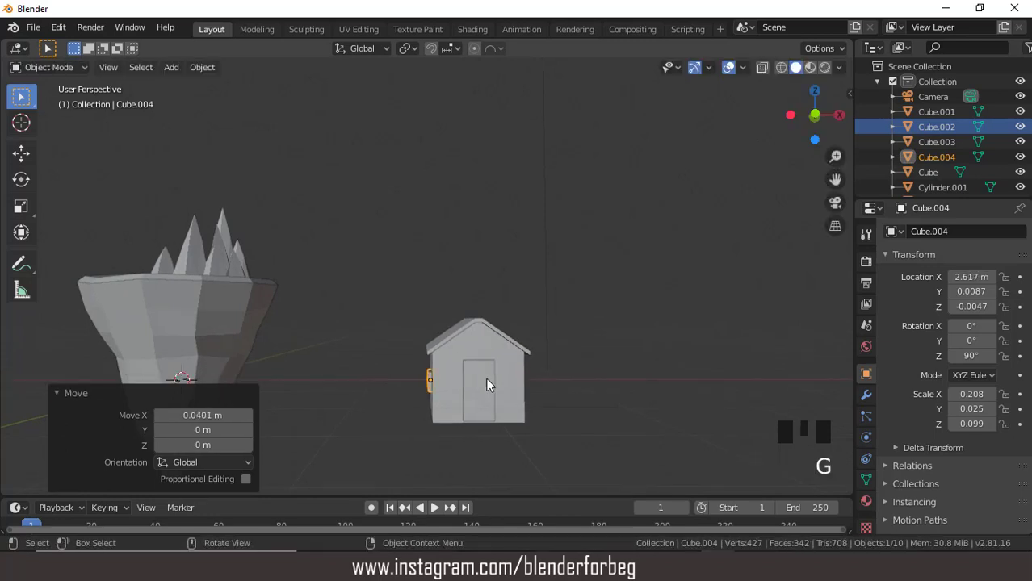
Step: Join the two side windows of the house into one object
middle_click_drag(486, 378, 451, 387)
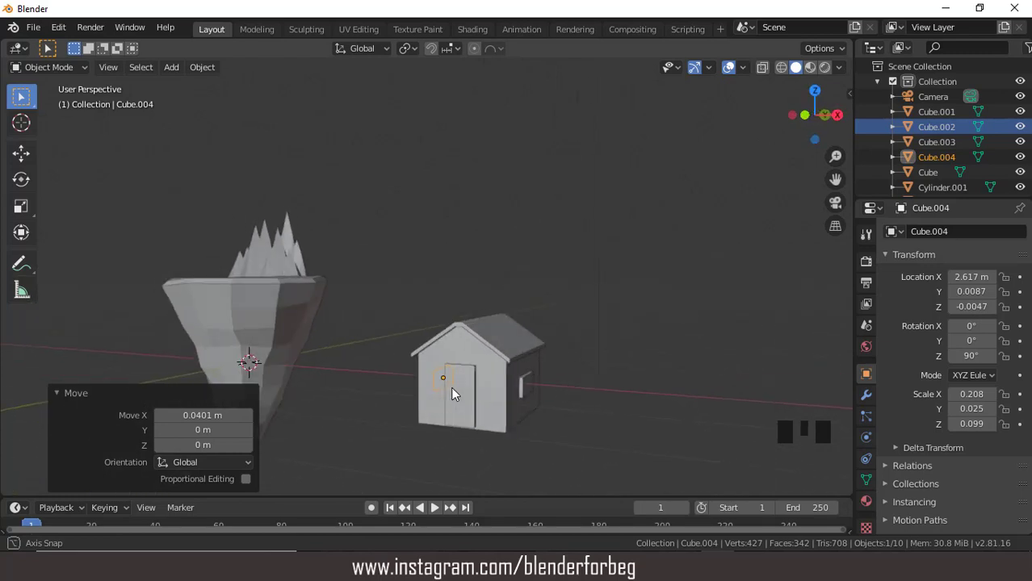
left_click(526, 388, "shift")
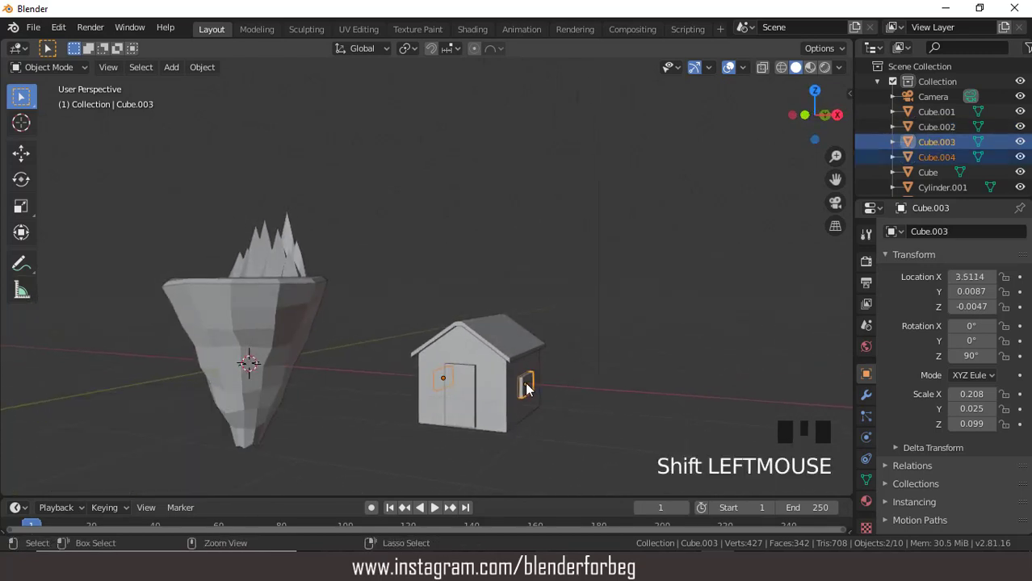
key("ctrl+j")
Step: Add the door and the roof of the house to the window selection
scroll(525, 388, "down", 2)
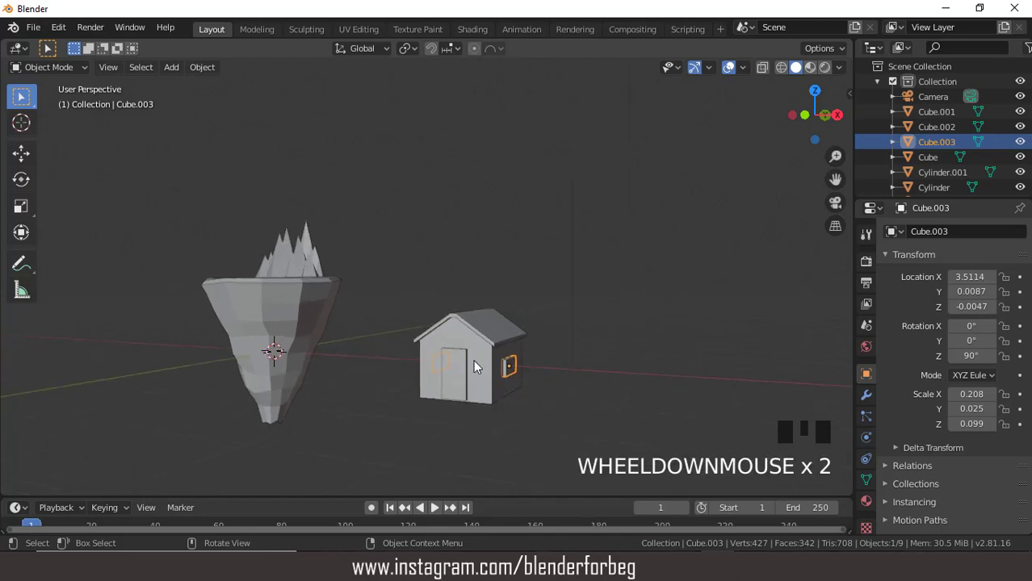
middle_click_drag(477, 362, 491, 381)
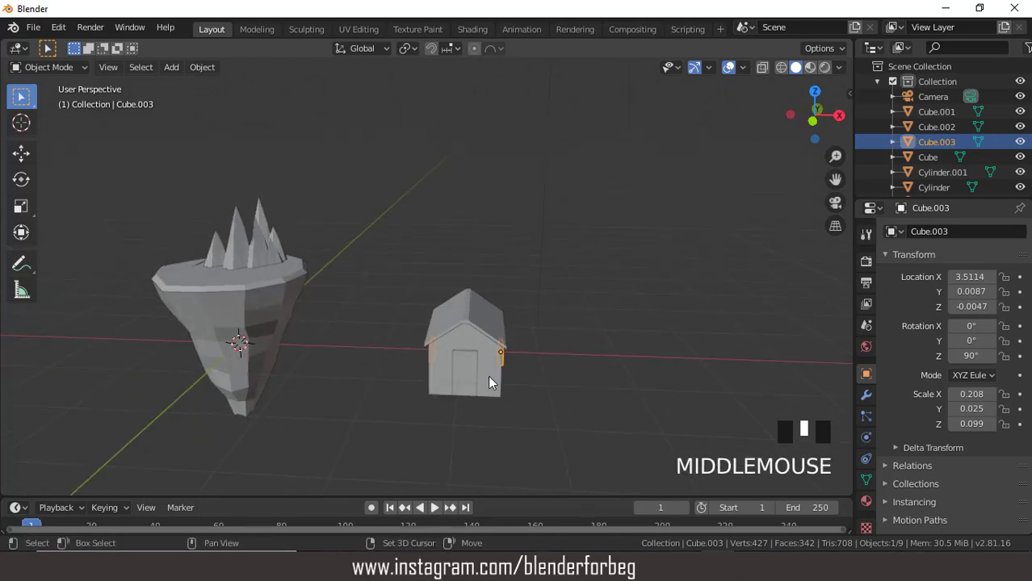
left_click(467, 368, "shift")
left_click(486, 326, "shift")
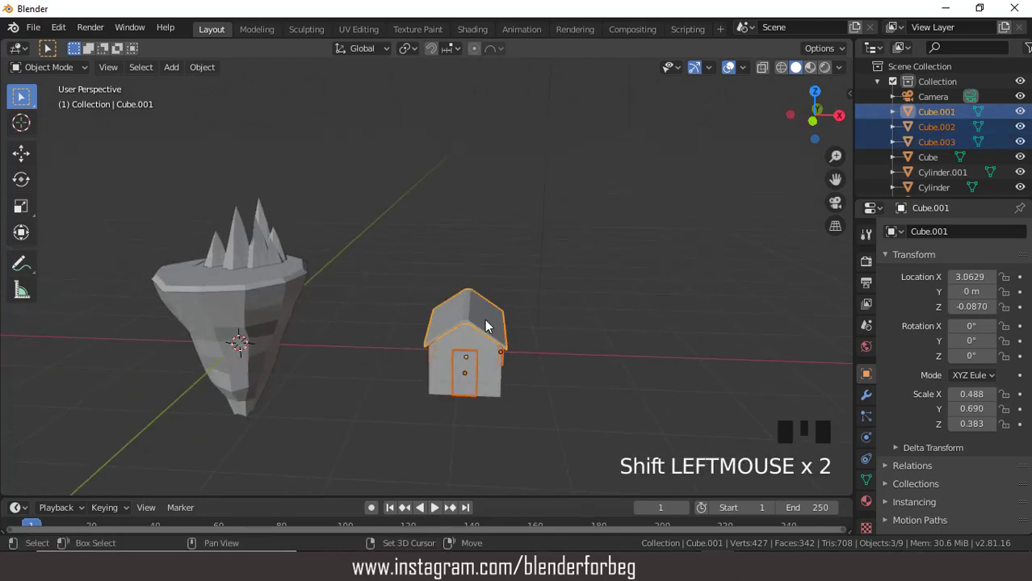
Step: Try to raise the roof, door and windows about 0.517 m along Z, and undo the move
key("KP_3")
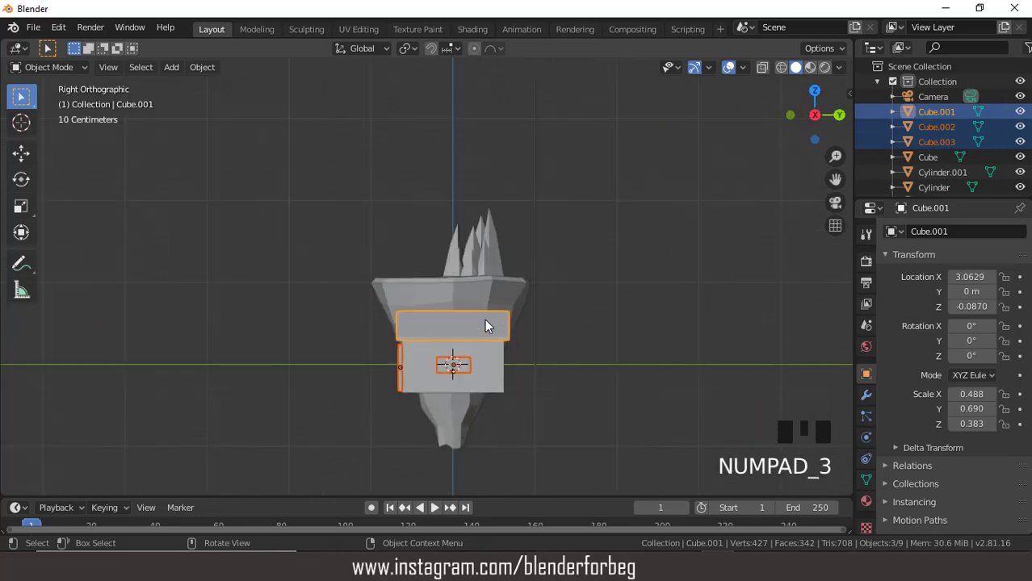
key("g")
key("z")
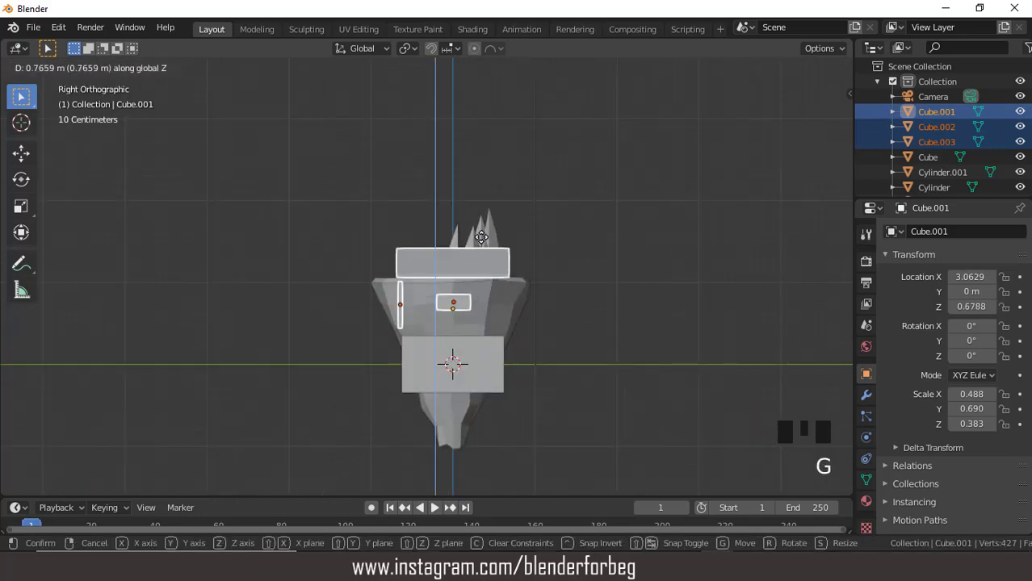
left_click(479, 276)
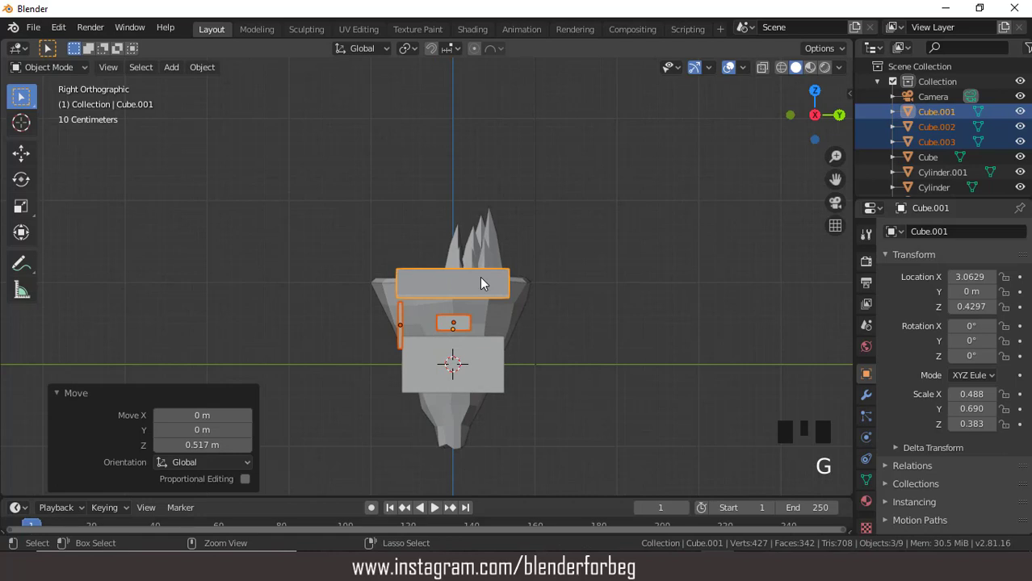
key("ctrl+z")
Step: Include the house walls in the selection and raise the whole house about 1.43 m along Z
middle_click_drag(453, 288, 559, 305)
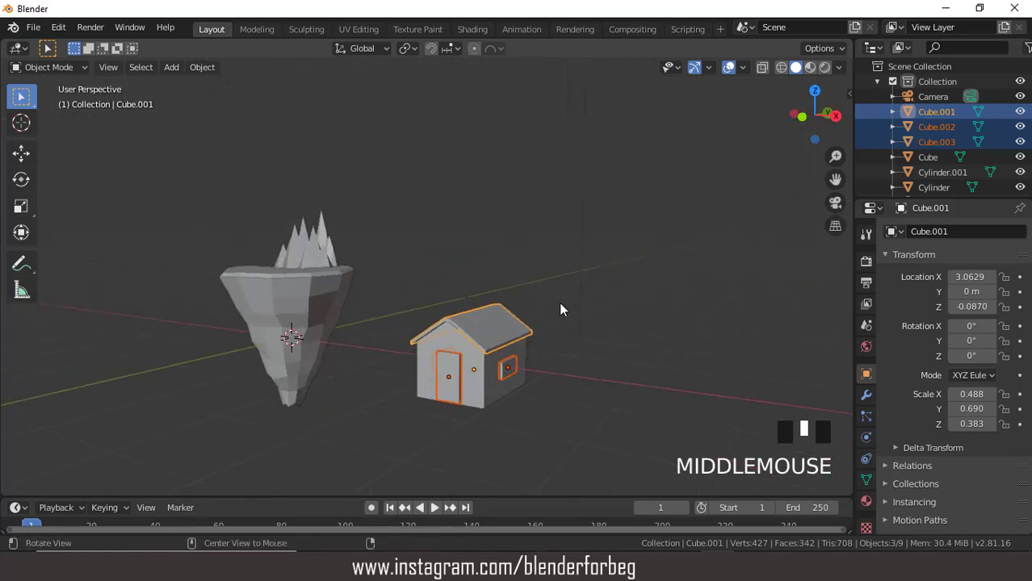
left_click(488, 391, "shift")
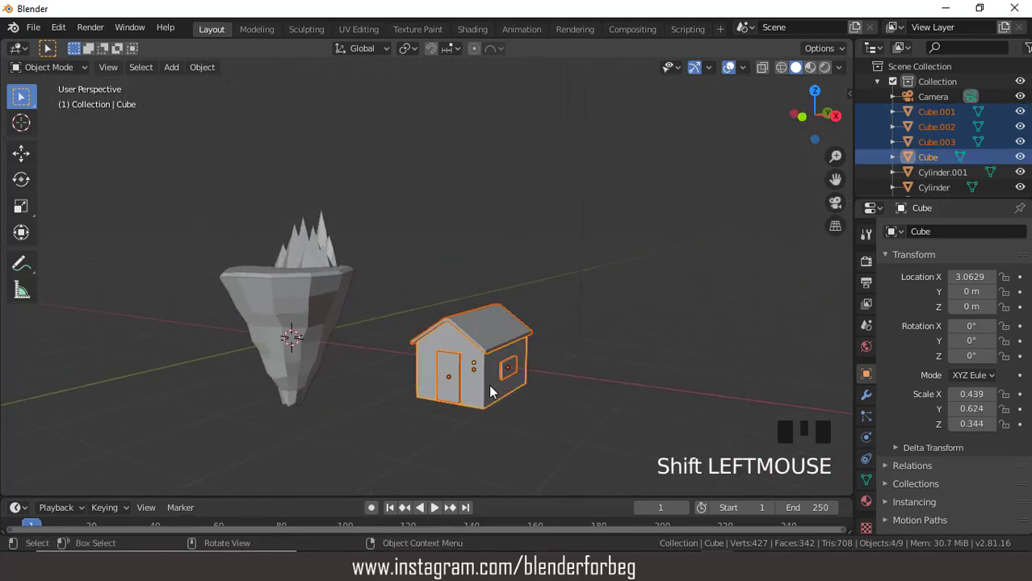
key("KP_3")
key("g")
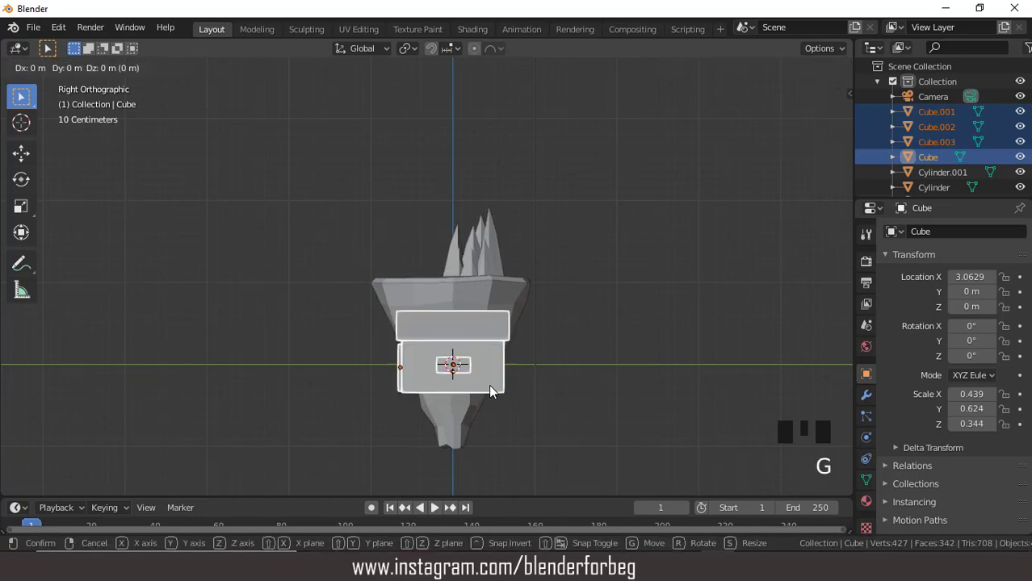
key("z")
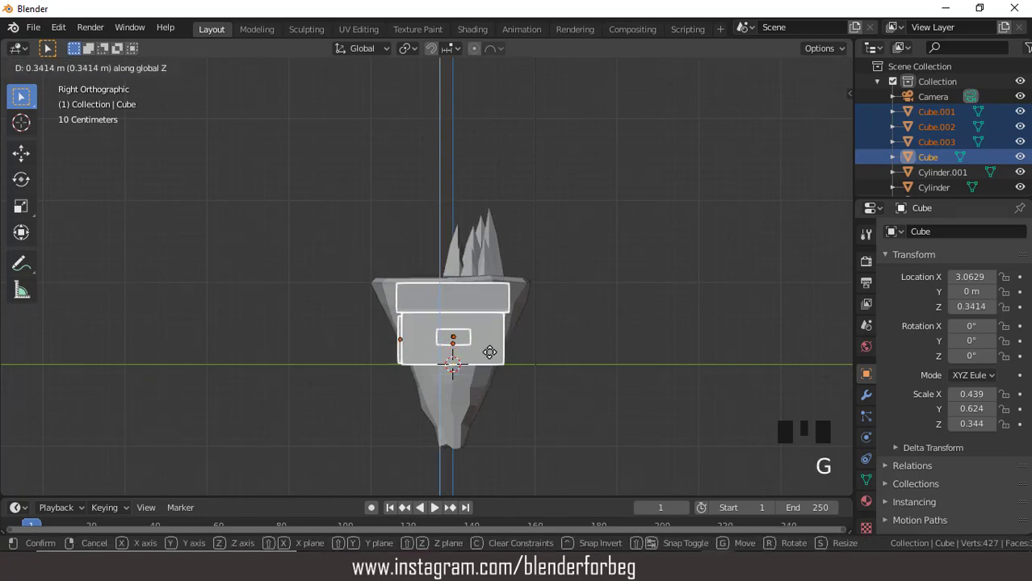
left_click(487, 268)
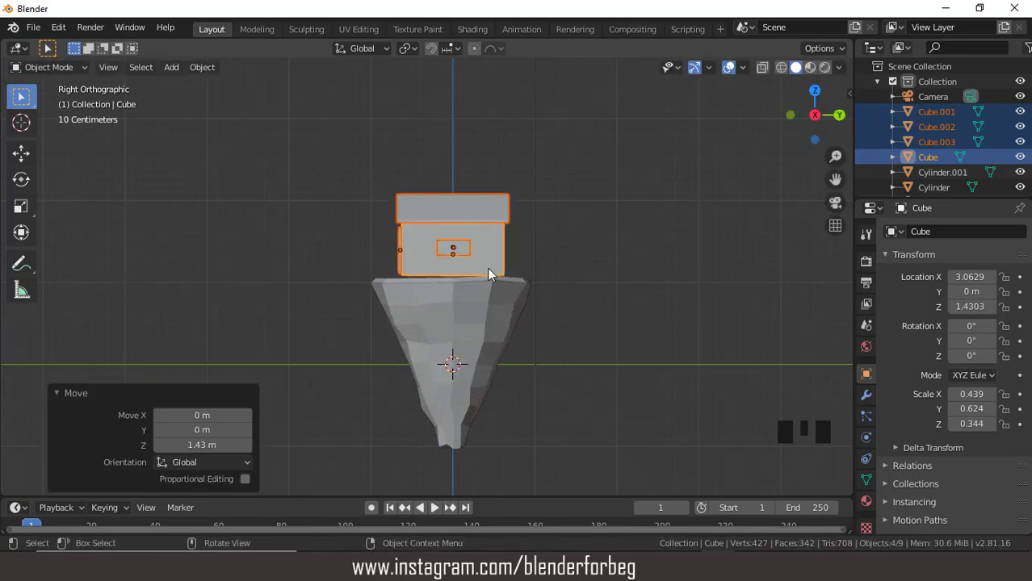
Step: Move the house about -2.93 m along X over the island and lower it about 0.065 m along Z
middle_click_drag(487, 267, 550, 295)
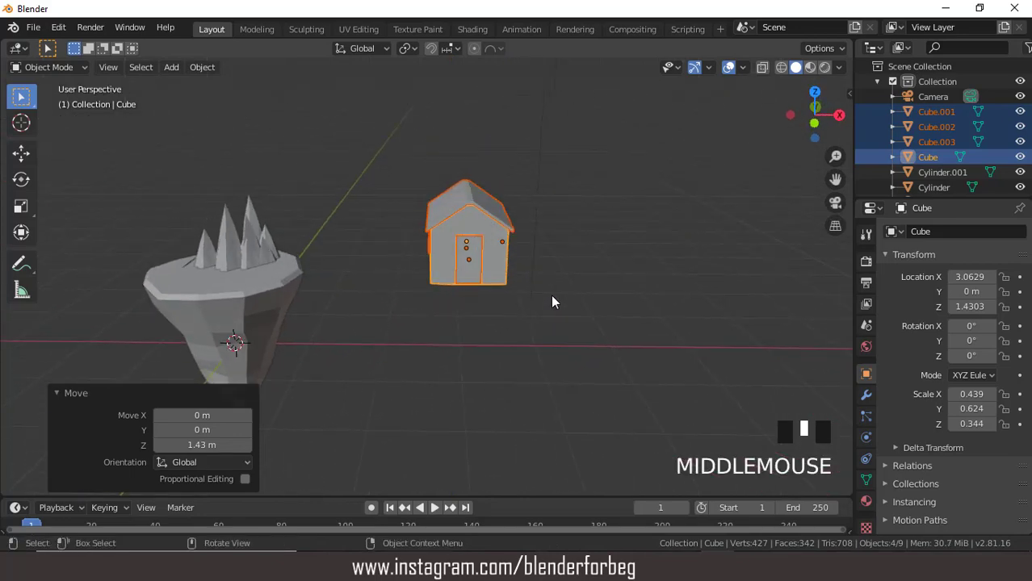
key("g")
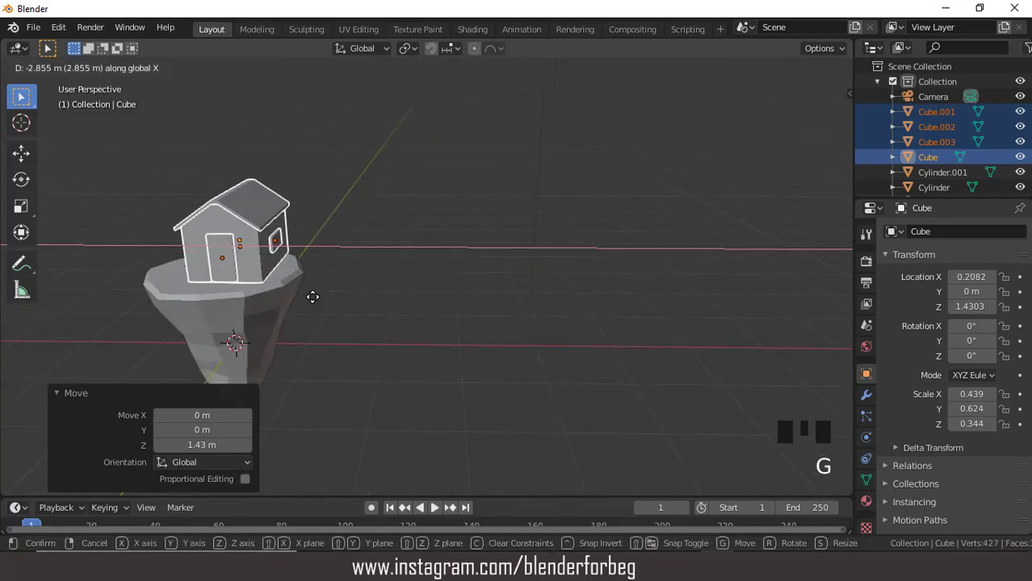
left_click(311, 295)
key("KP_1")
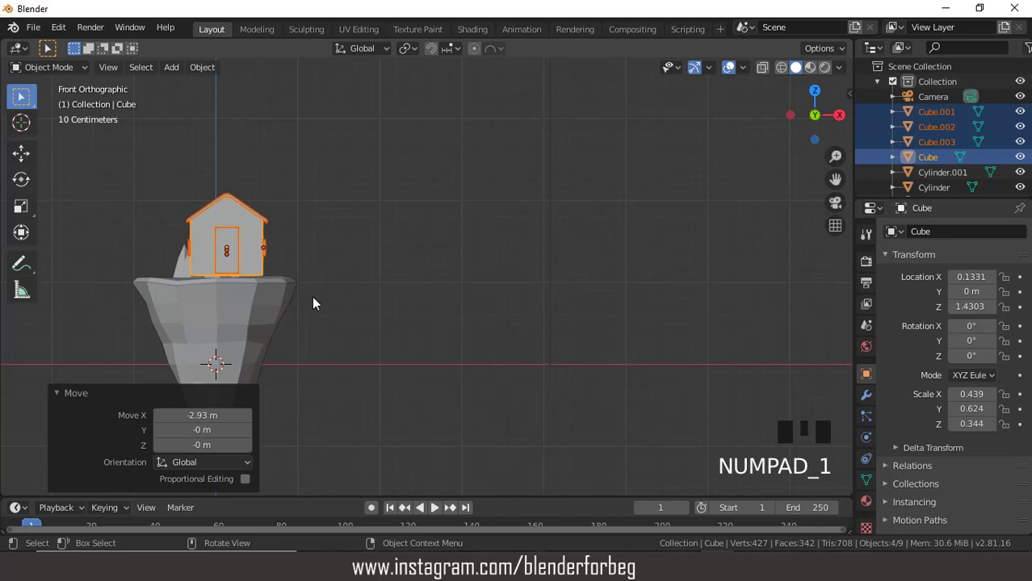
key("g")
key("z")
left_click(311, 302)
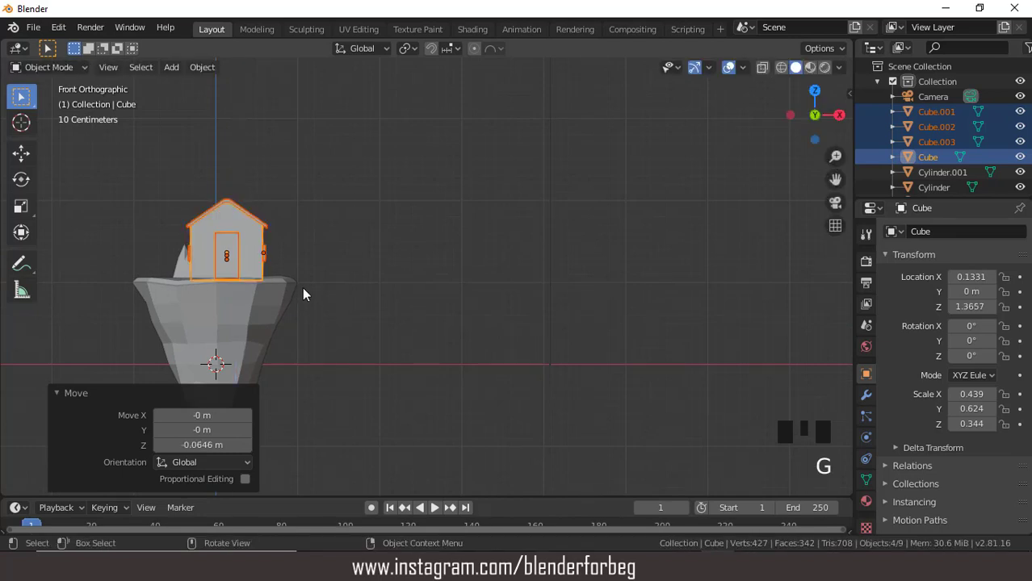
Step: Scale the whole house down uniformly to about 0.297 of its size
middle_click_drag(302, 287, 404, 312)
key("s")
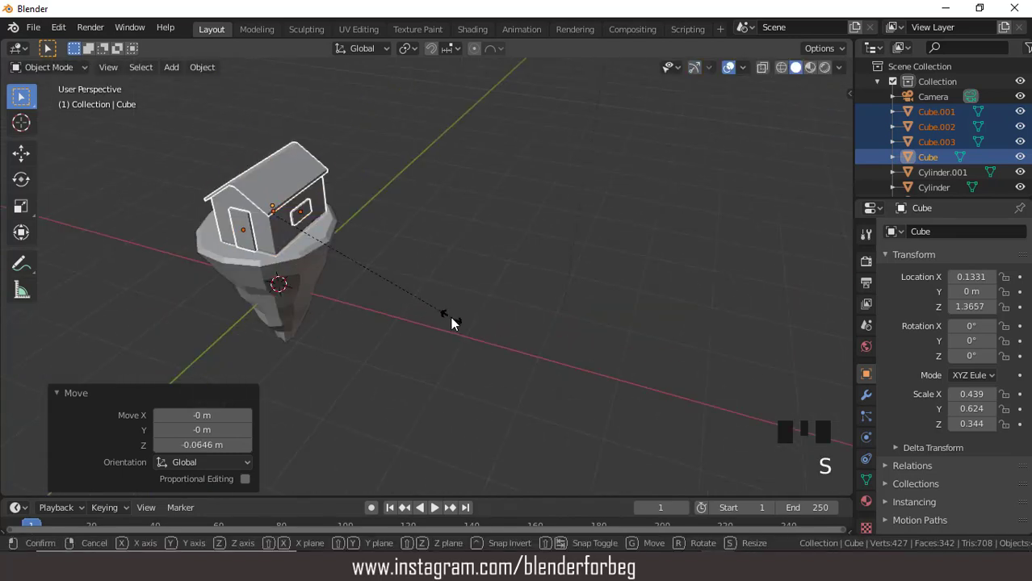
left_click(308, 261)
Step: Shift the house about -0.208 m along Y and lower it about 0.204 m along Z onto the island's top
middle_click_drag(309, 269, 505, 189)
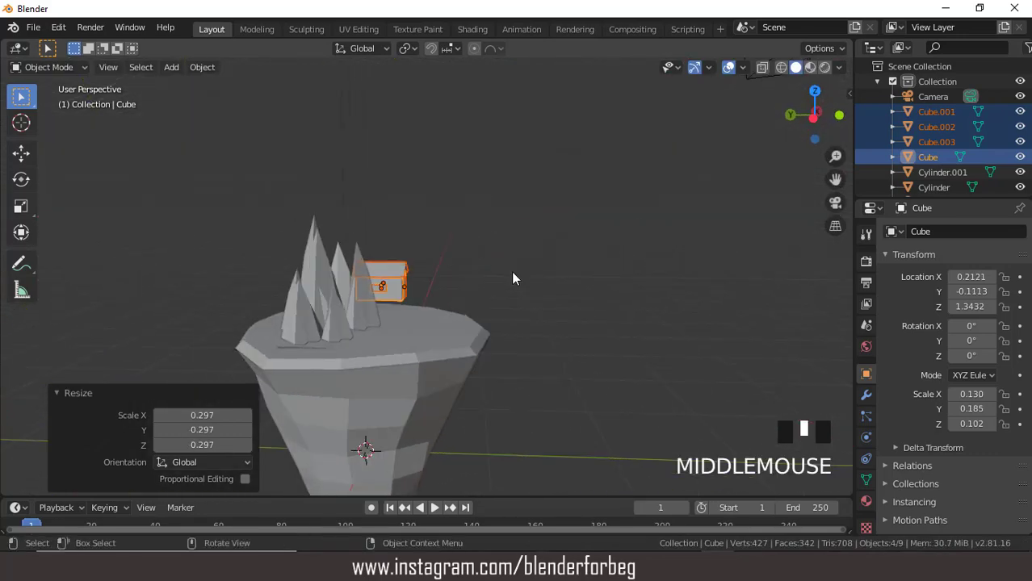
key("g")
key("y")
left_click(539, 286)
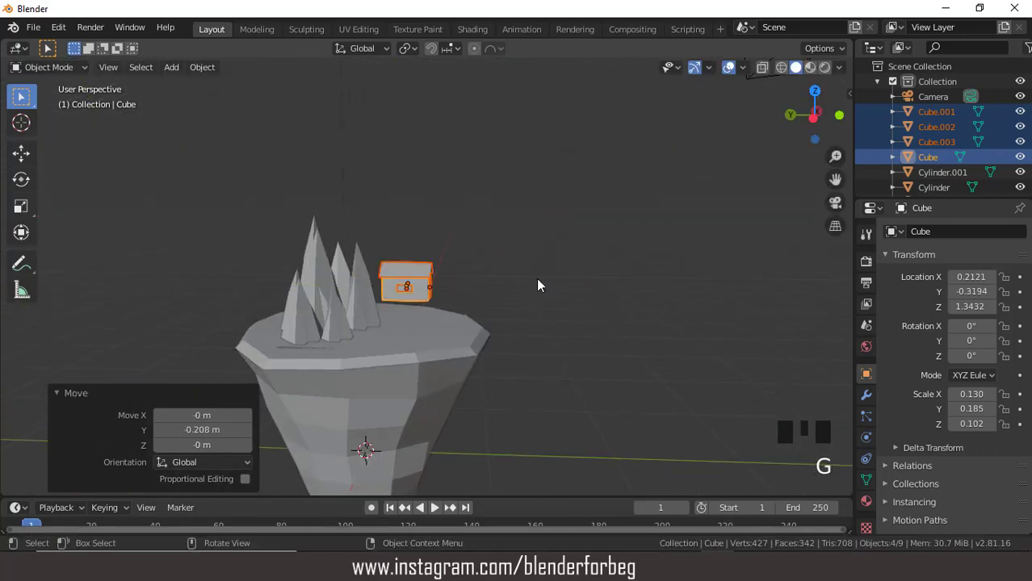
key("g")
key("z")
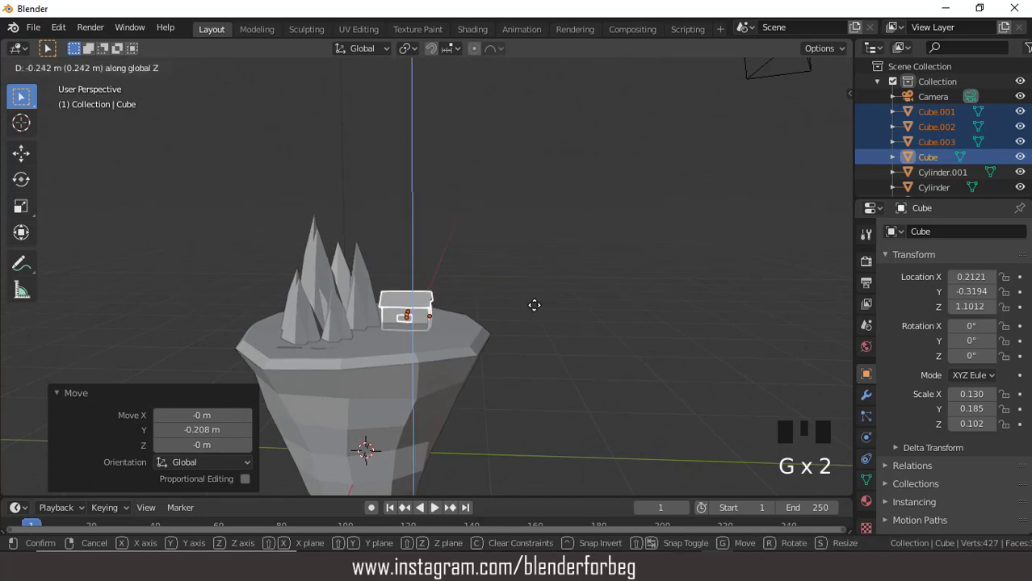
left_click(533, 313)
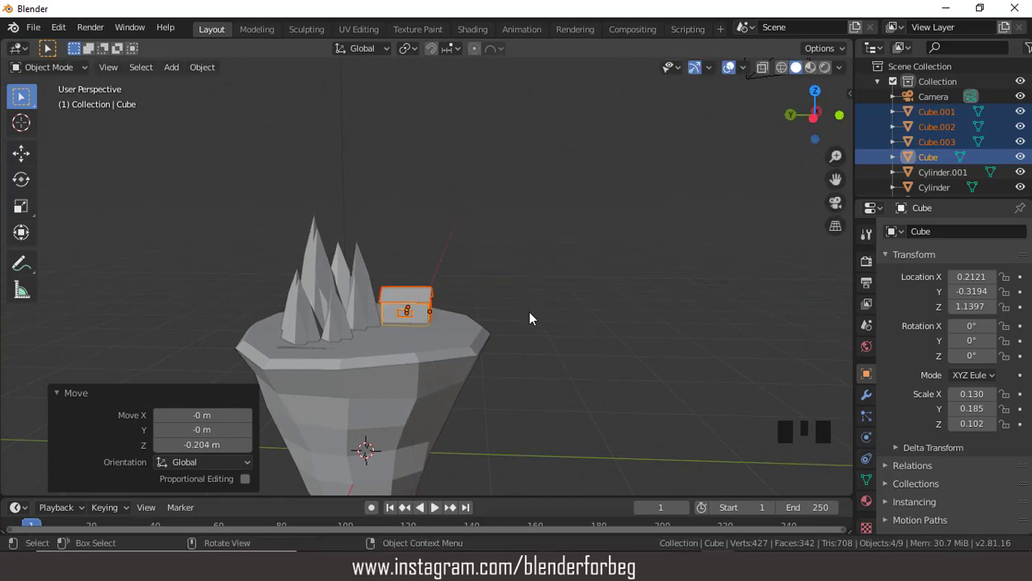
Step: Reposition the house in front of the trees, about -0.418 m along X and 0.21 m along Y
middle_click_drag(533, 313, 390, 326)
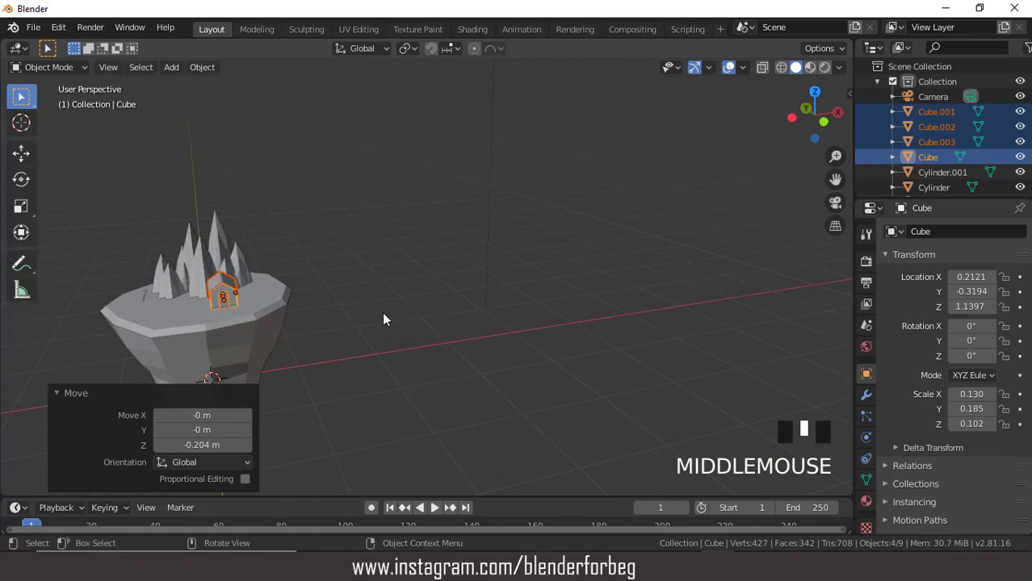
key("g")
key("x")
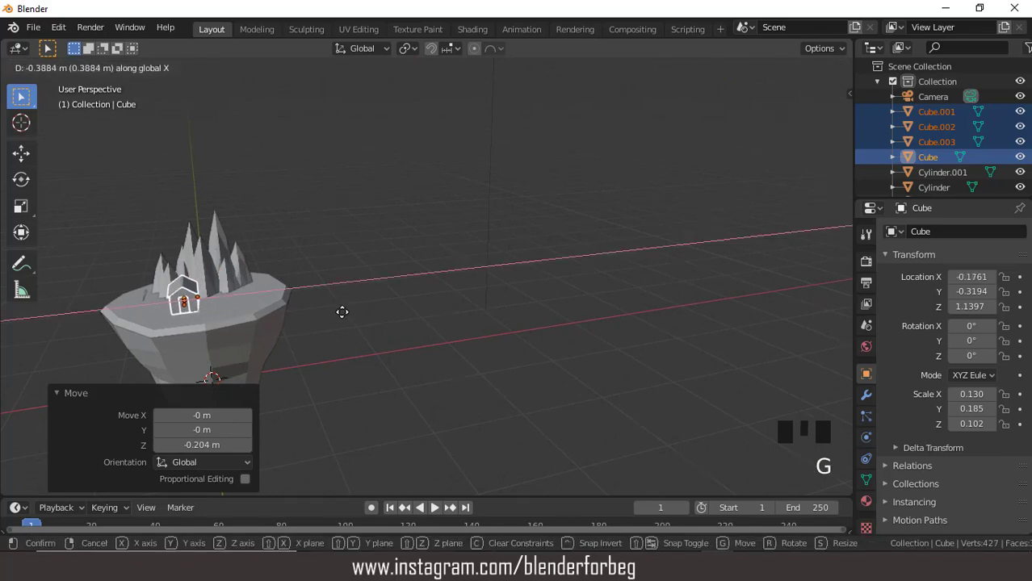
left_click(339, 314)
key("g")
key("y")
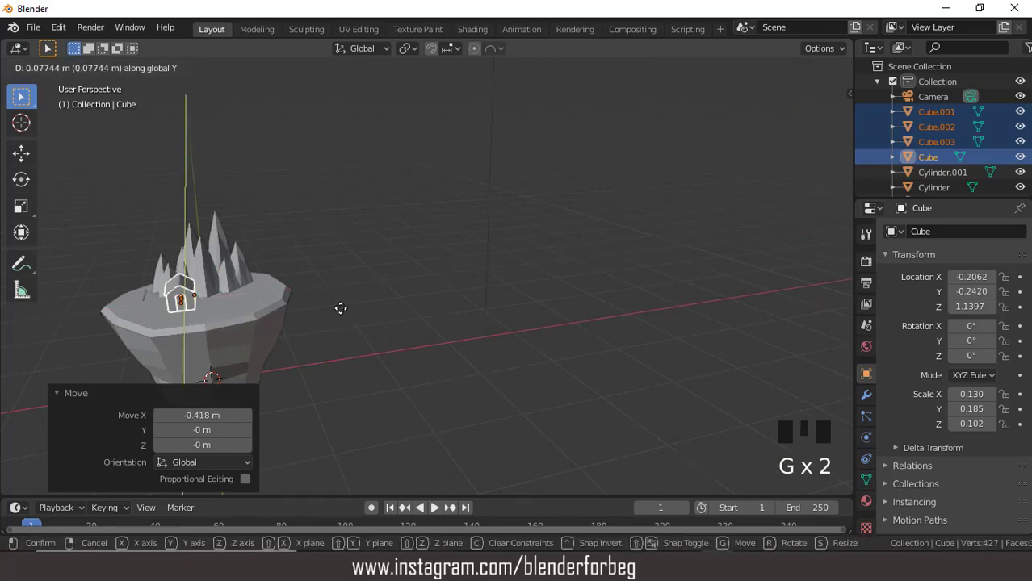
left_click(342, 306)
Step: Scale the house down again uniformly to about 0.473 of its size
middle_click_drag(314, 310, 433, 288)
key("s")
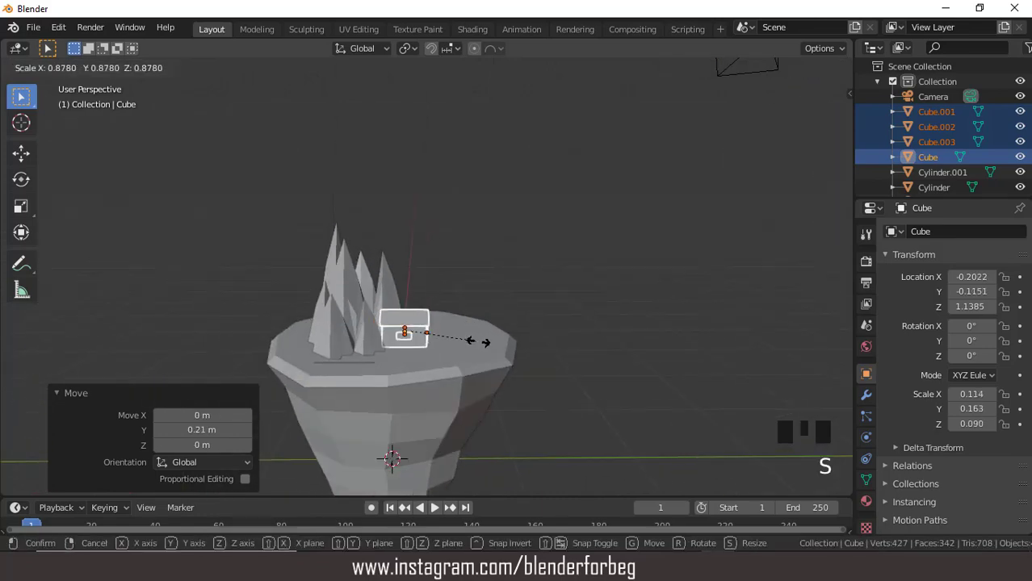
left_click(445, 338)
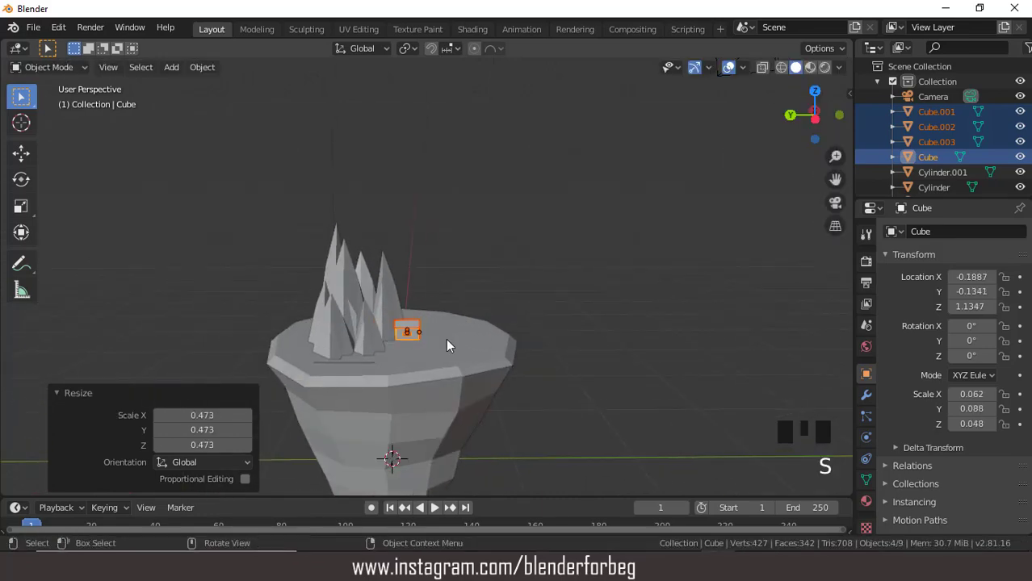
Step: Examine how the small house sits on the island's top, up close and centred in the front view
middle_click_drag(446, 338, 338, 325)
scroll(252, 310, "up", 2)
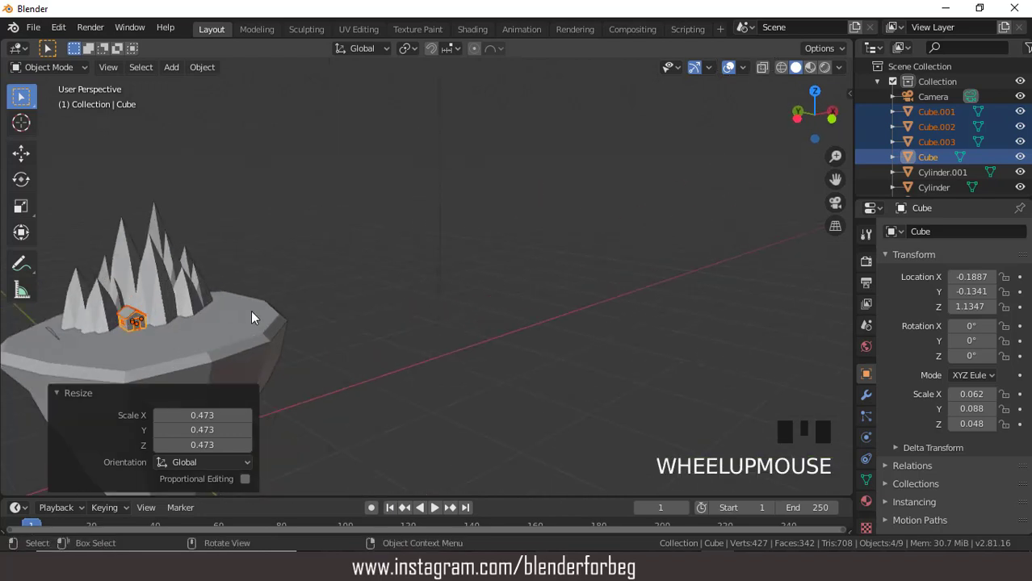
scroll(258, 310, "down", 2)
key("KP_1")
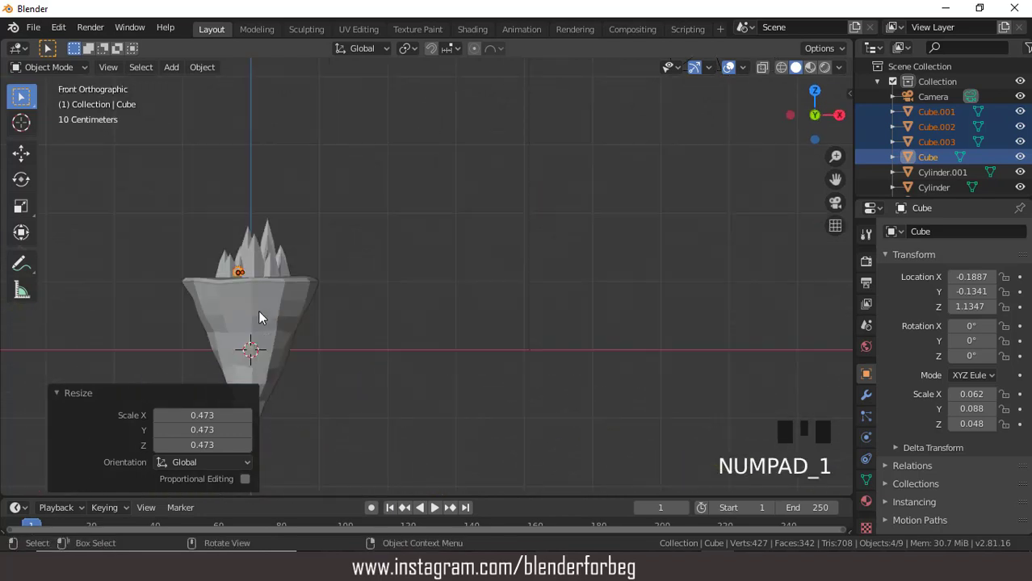
key("ctrl+KP_4")
key("ctrl+KP_4")
key("ctrl+KP_4")
key("ctrl+KP_4")
key("ctrl+KP_4")
key("ctrl+KP_4")
key("ctrl+KP_4")
key("ctrl+KP_4")
key("ctrl+KP_4")
key("ctrl+KP_4")
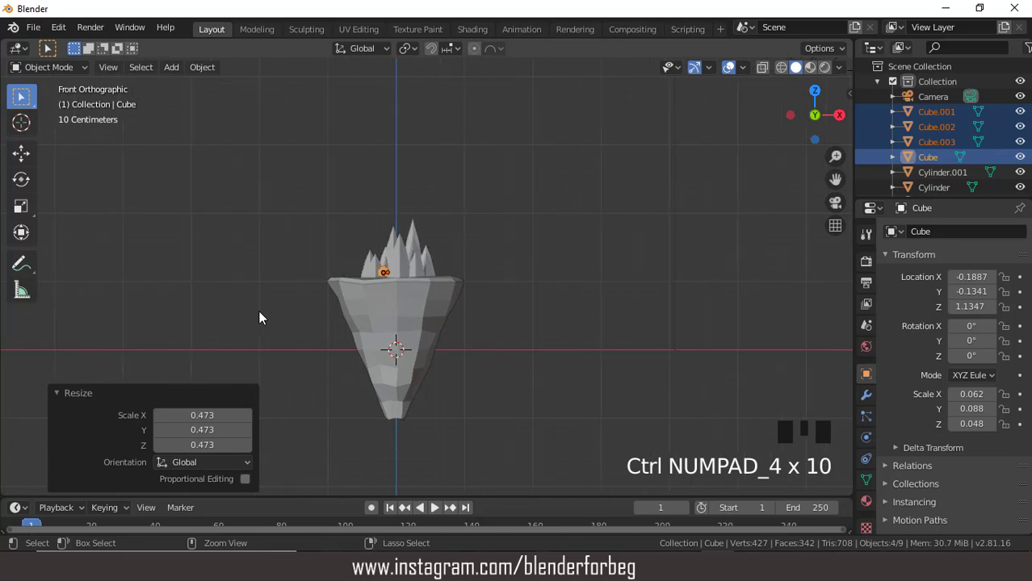
scroll(370, 295, "up", 3)
key("ctrl+KP_4")
key("ctrl+KP_4")
key("ctrl+KP_4")
key("ctrl+KP_4")
key("ctrl+KP_4")
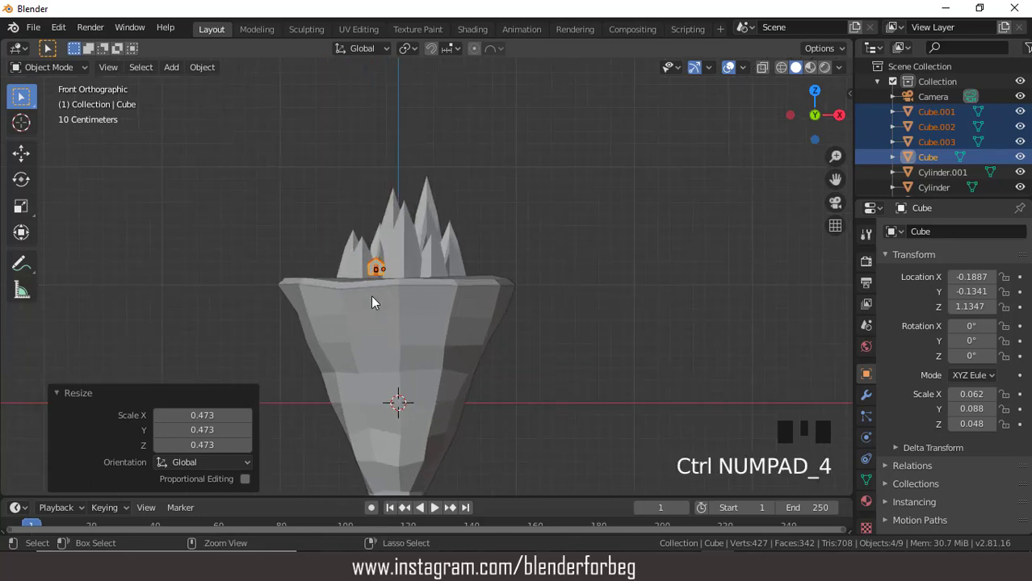
Step: Shift the house about 0.0235 m along Y and -0.101 m along X on the island's top
scroll(371, 296, "up", 1)
middle_click_drag(371, 296, 510, 278)
scroll(488, 284, "up", 2)
scroll(481, 273, "up", 2)
key("g")
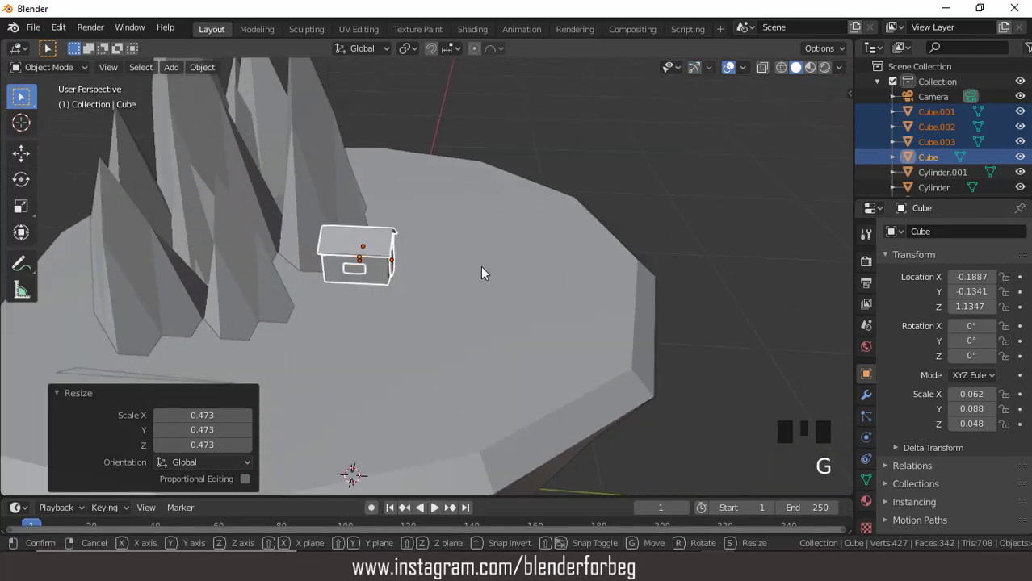
key("y")
left_click(473, 268)
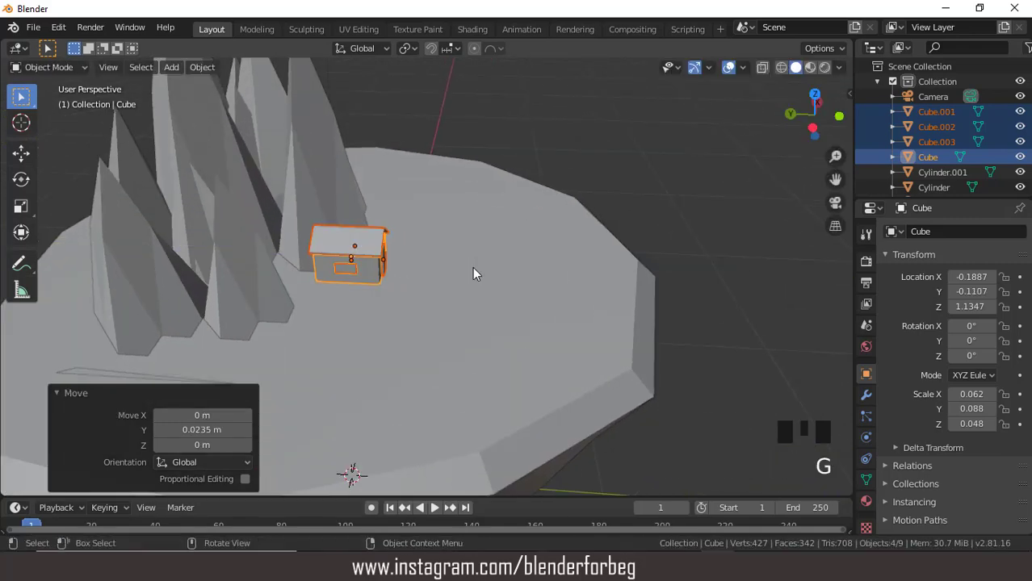
key("g")
key("x")
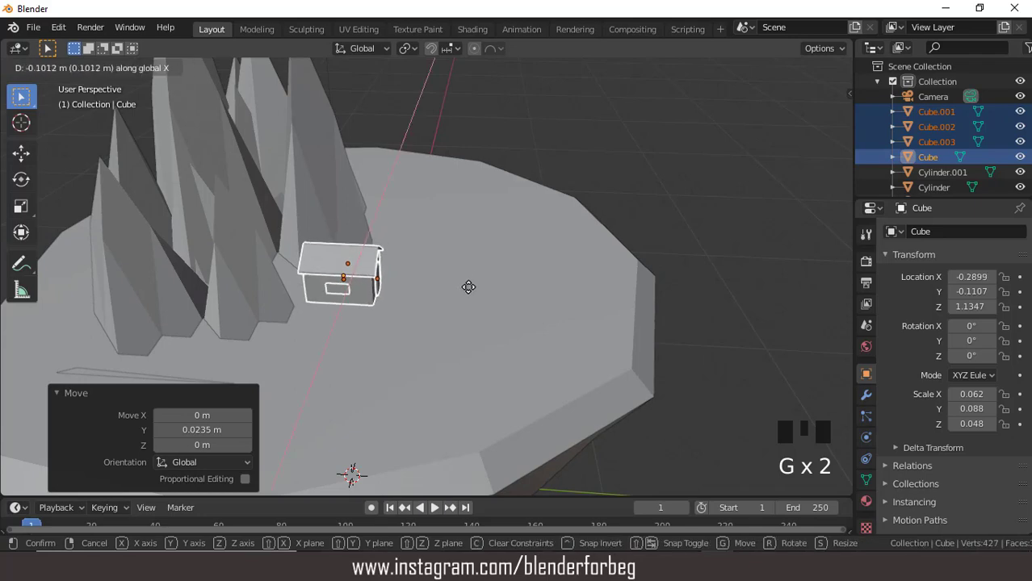
left_click(469, 287)
Step: Lower the house about 0.0471 m along Z onto the island's surface
middle_click_drag(460, 288, 335, 239)
key("g")
key("z")
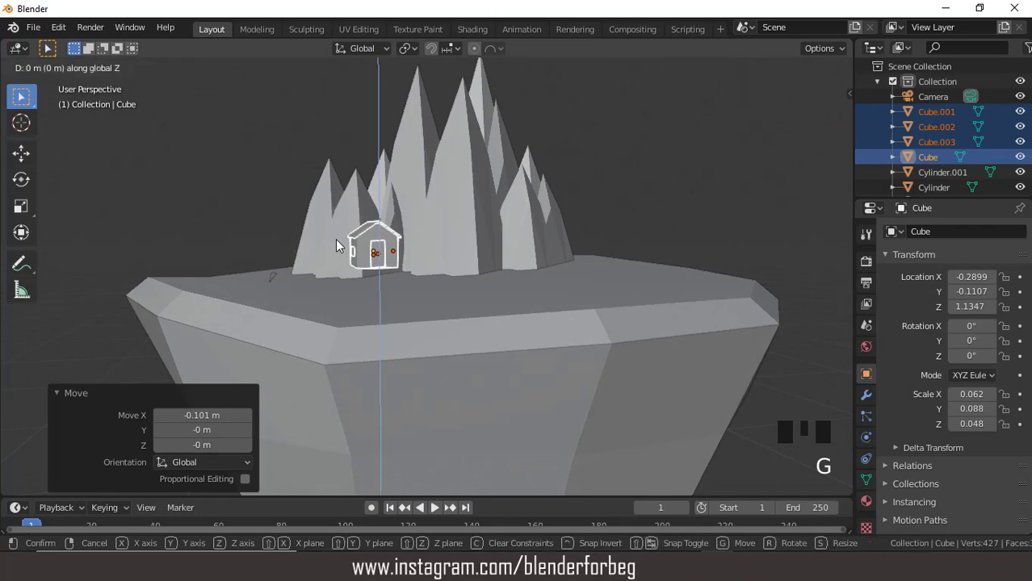
left_click(350, 259)
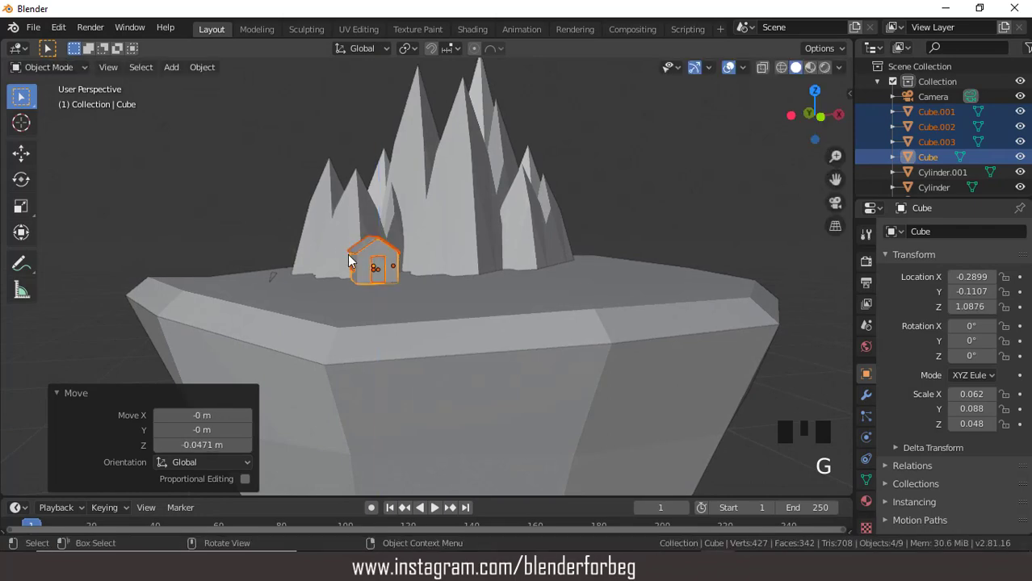
Step: Move the house about 0.136 m along X on the island's top
middle_click_drag(383, 277, 544, 326)
key("g")
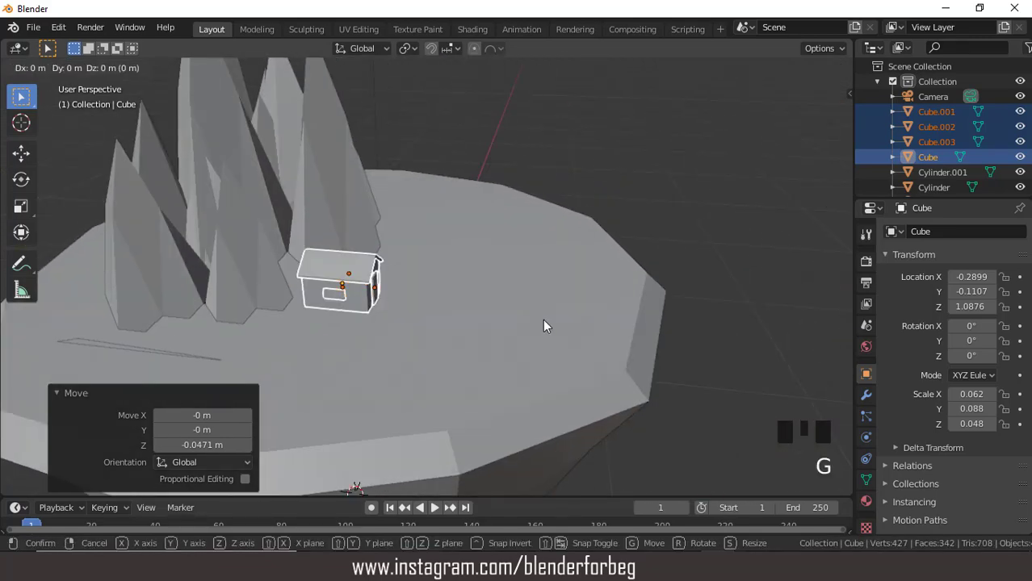
key("x")
left_click(559, 300)
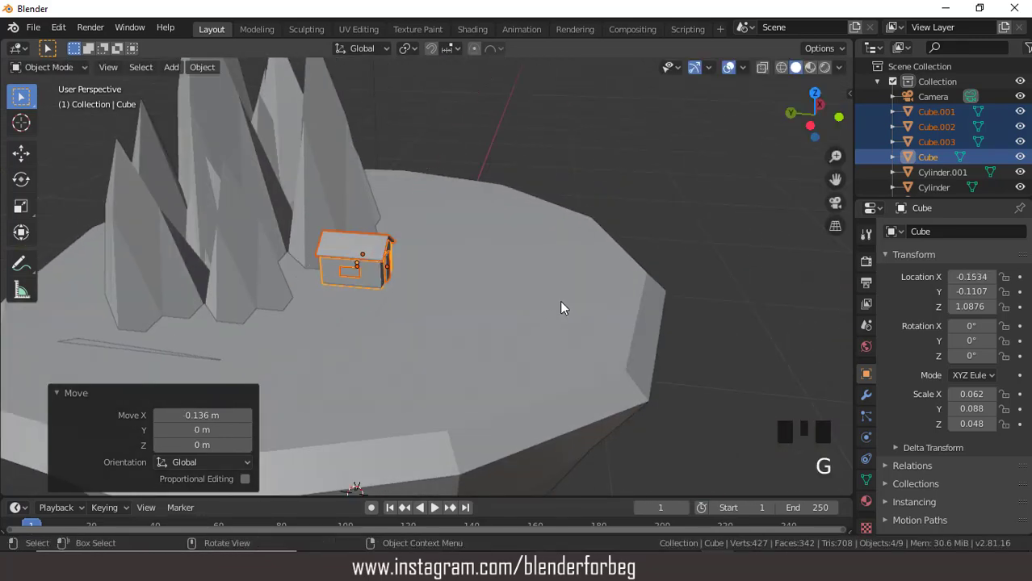
Step: Examine the whole island with its trees and house from the front and from farther away
middle_click_drag(559, 300, 379, 252)
scroll(385, 264, "down", 8)
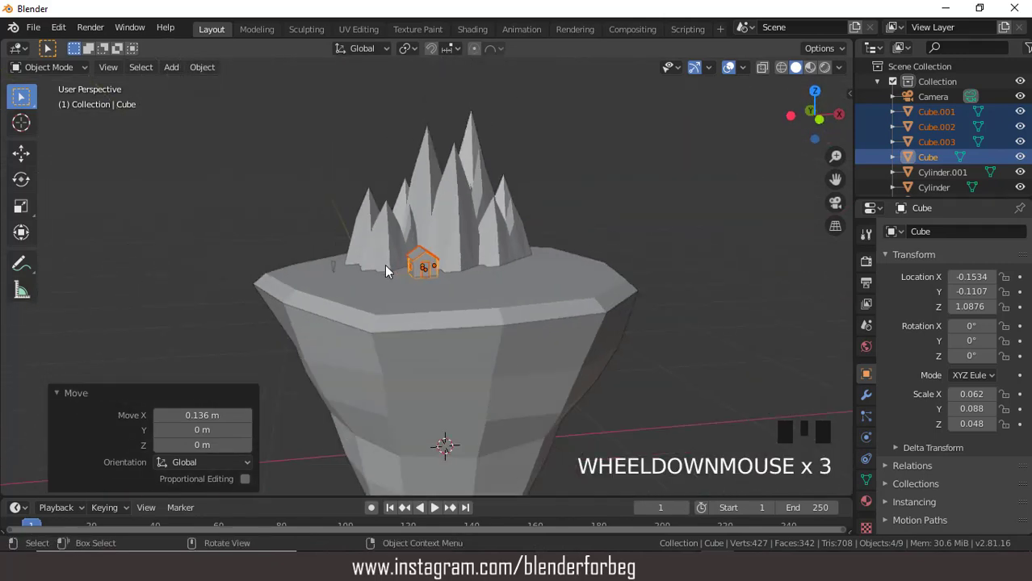
scroll(386, 275, "up", 2)
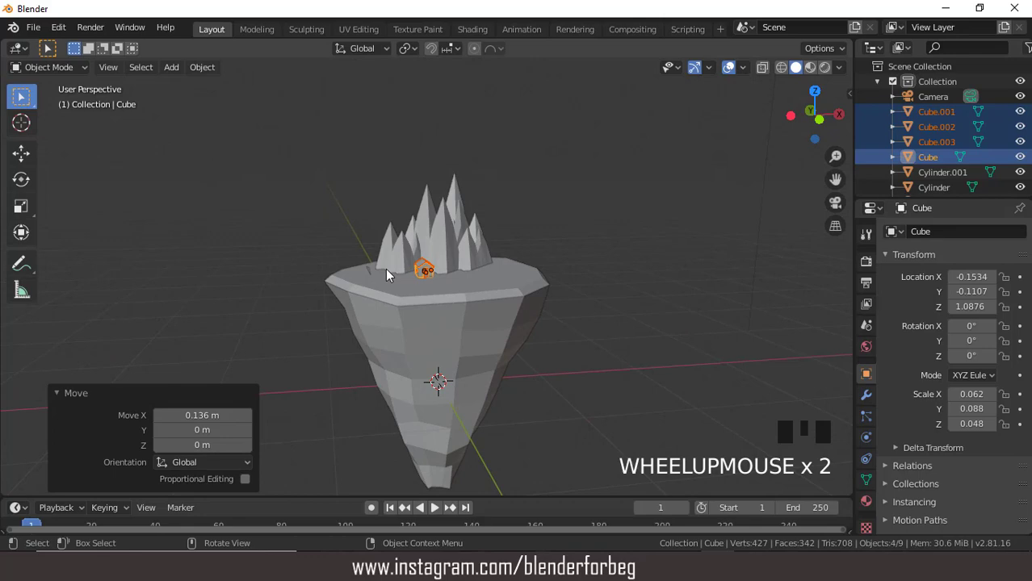
middle_click_drag(386, 275, 472, 320)
scroll(407, 291, "down", 7)
scroll(408, 294, "up", 4)
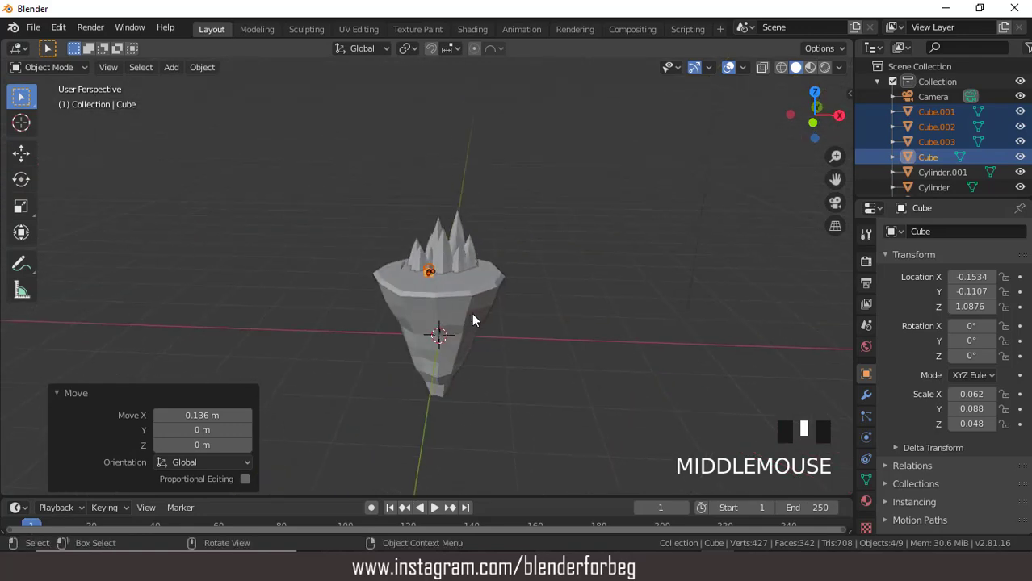
scroll(472, 320, "up", 2)
scroll(473, 320, "down", 2)
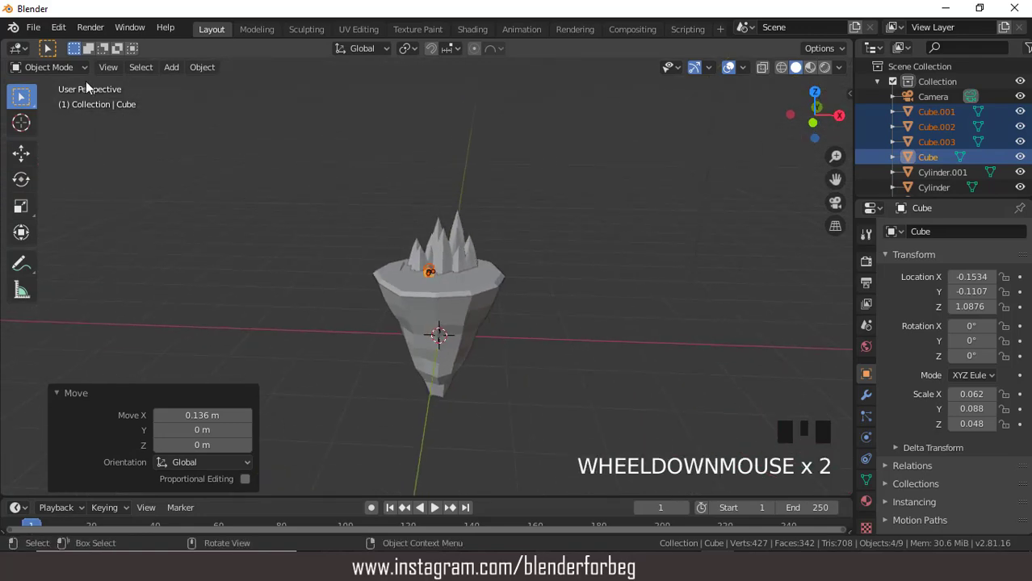
Step: Add a cube mesh and move it about 2.42 m along X, beside the island
left_click(171, 69)
mouse_move(177, 80)
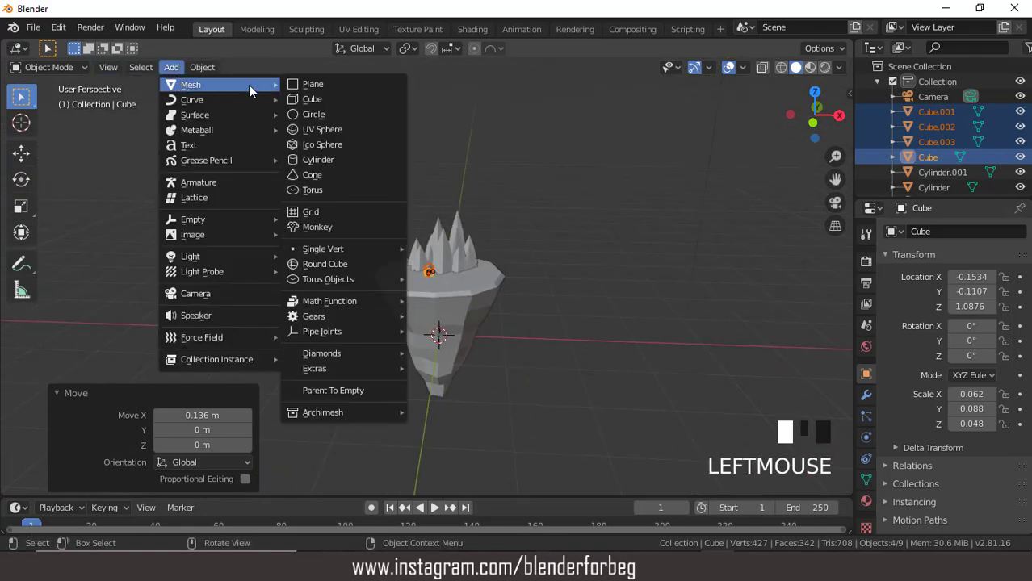
left_click(307, 100)
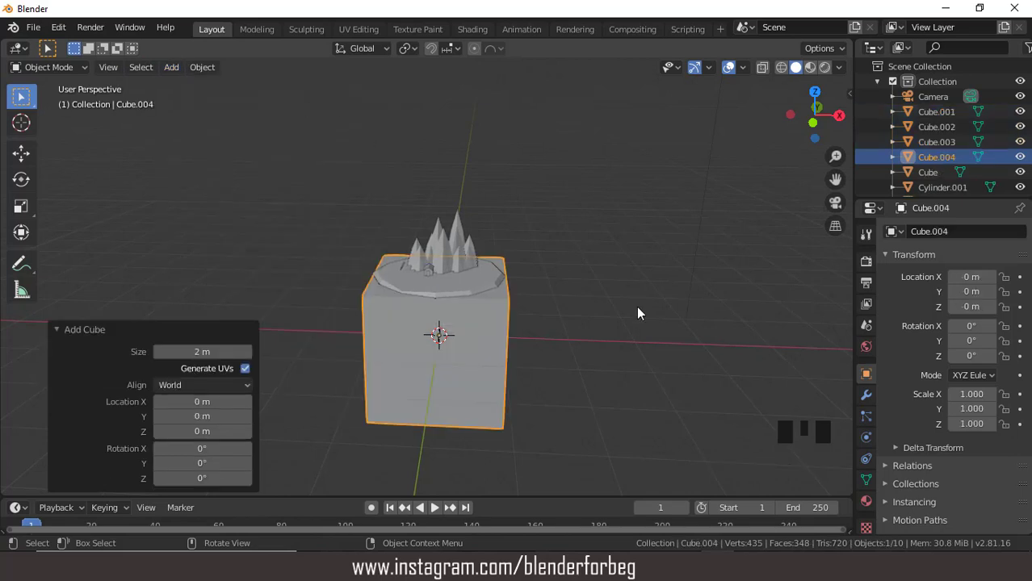
key("g")
key("x")
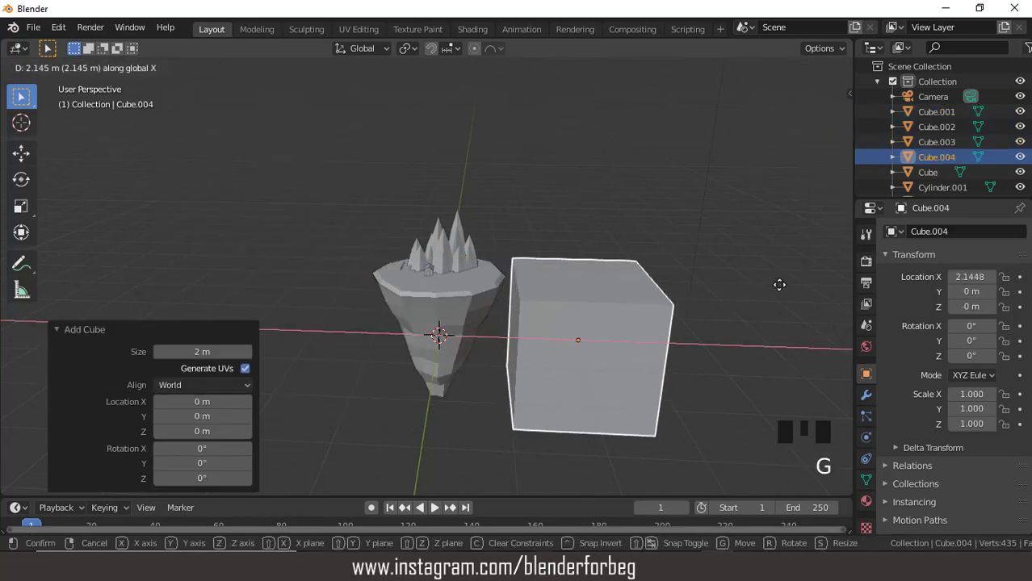
left_click(792, 284)
Step: Scale the new cube down uniformly to about 0.099 of its size
scroll(701, 310, "down", 2)
middle_click_drag(650, 329, 661, 350)
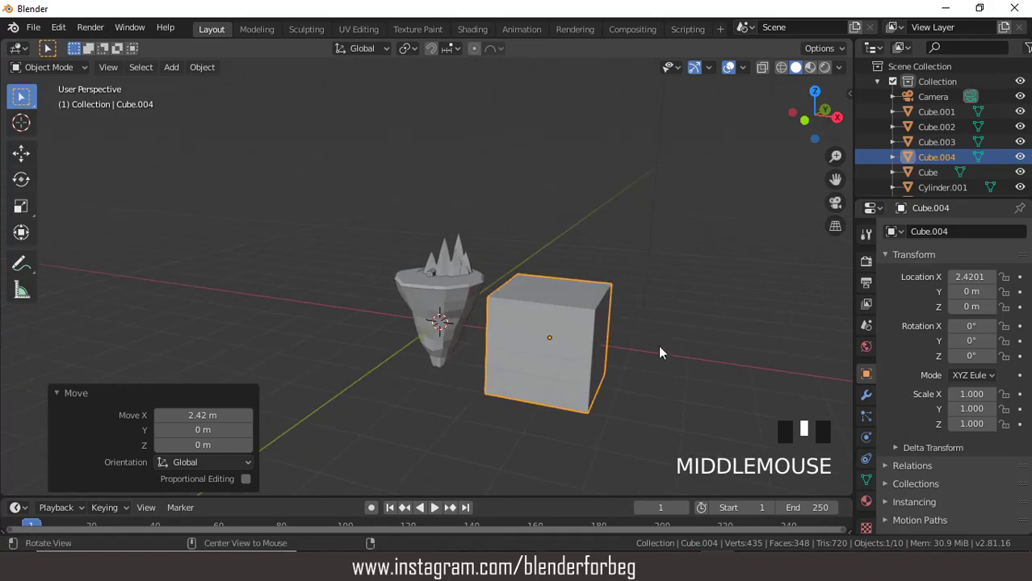
key("s")
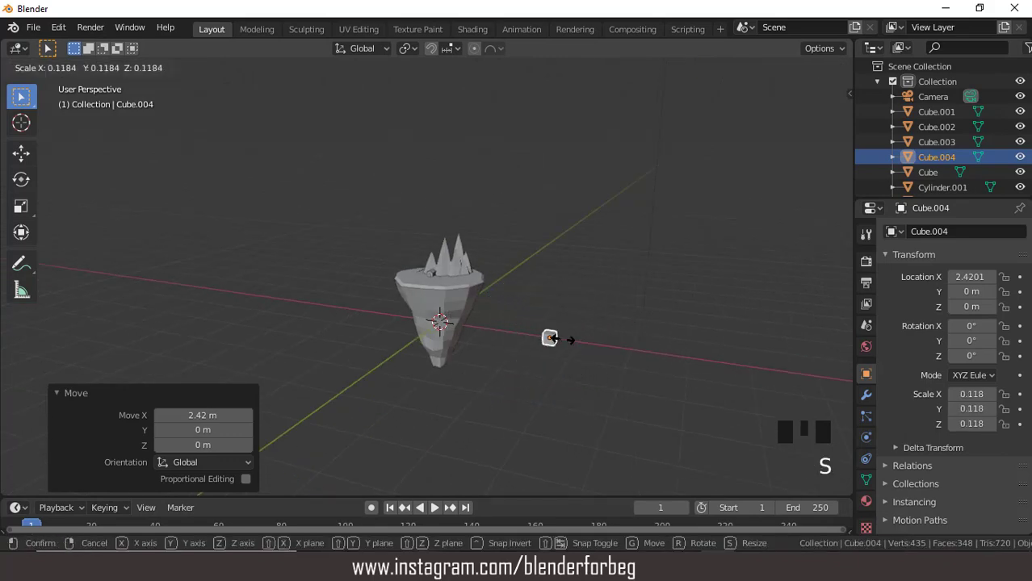
left_click(549, 338)
Step: Stretch the small cube along Z into a tall column, reaching a Z scale of about 0.625
scroll(563, 348, "up", 1)
key("s")
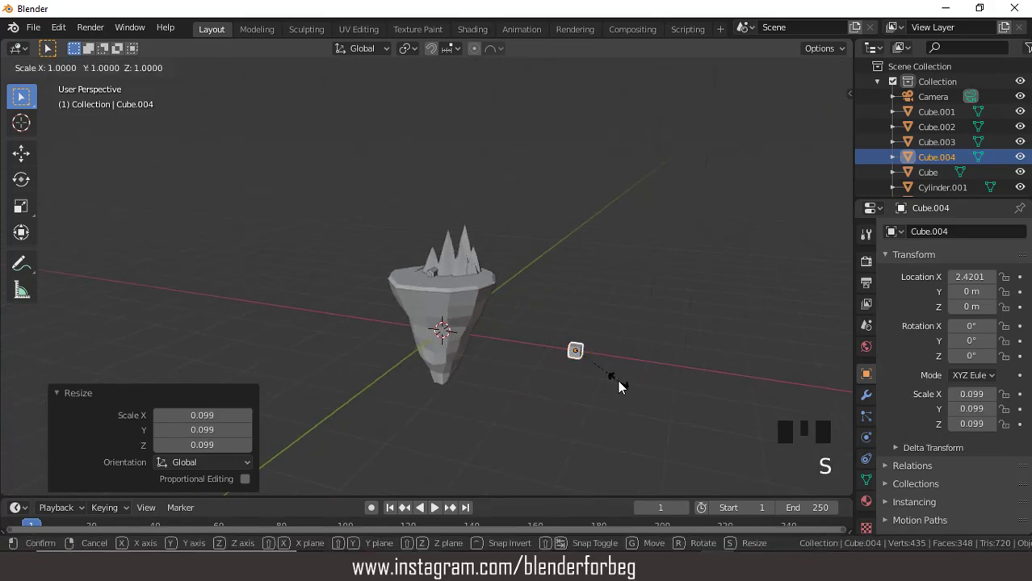
key("z")
left_click(700, 438)
key("s")
key("z")
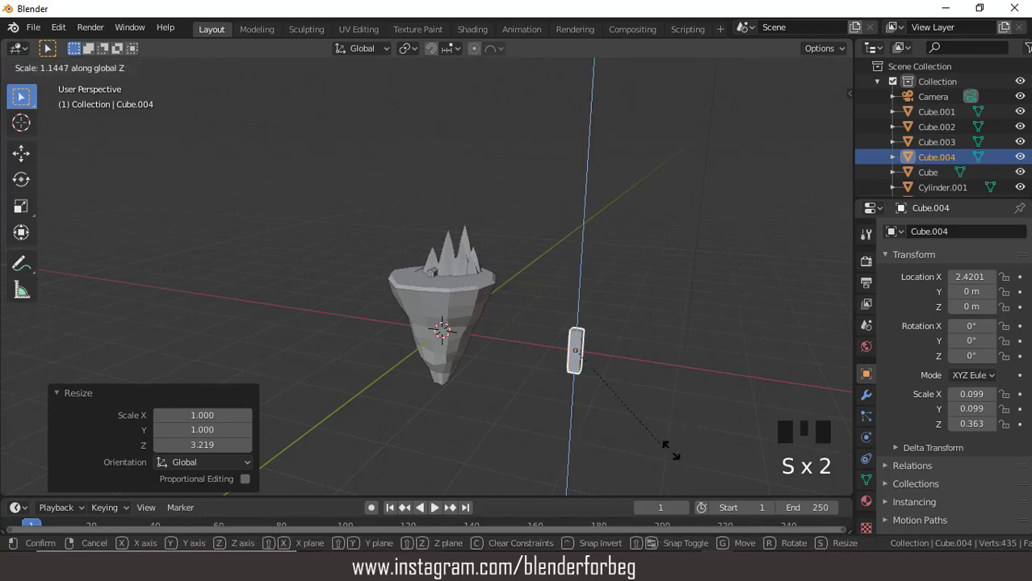
left_click(613, 218)
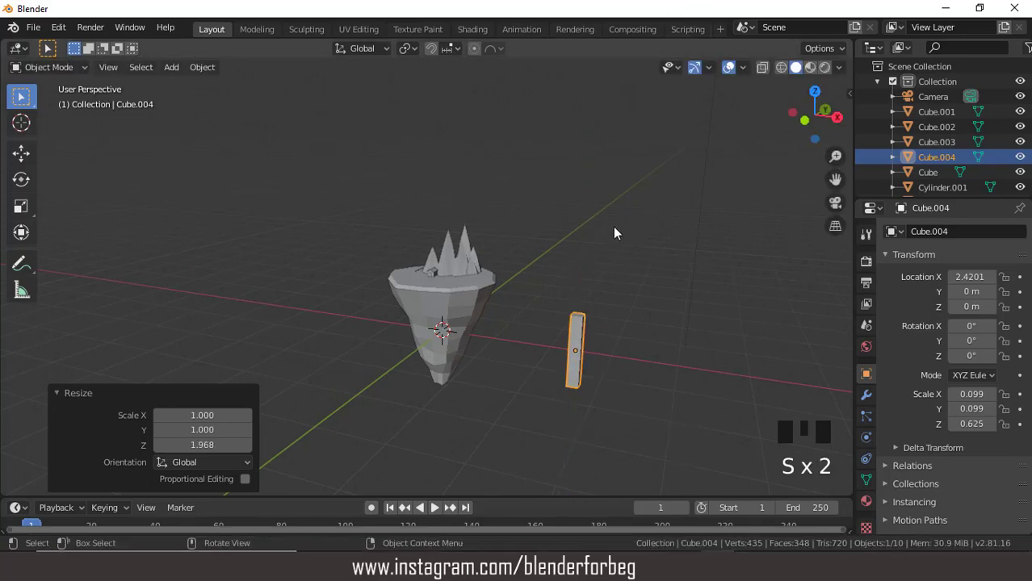
Step: Lengthen the column a little more along Z in the front view, to a Z scale of about 0.709
key("KP_1")
scroll(602, 322, "up", 1)
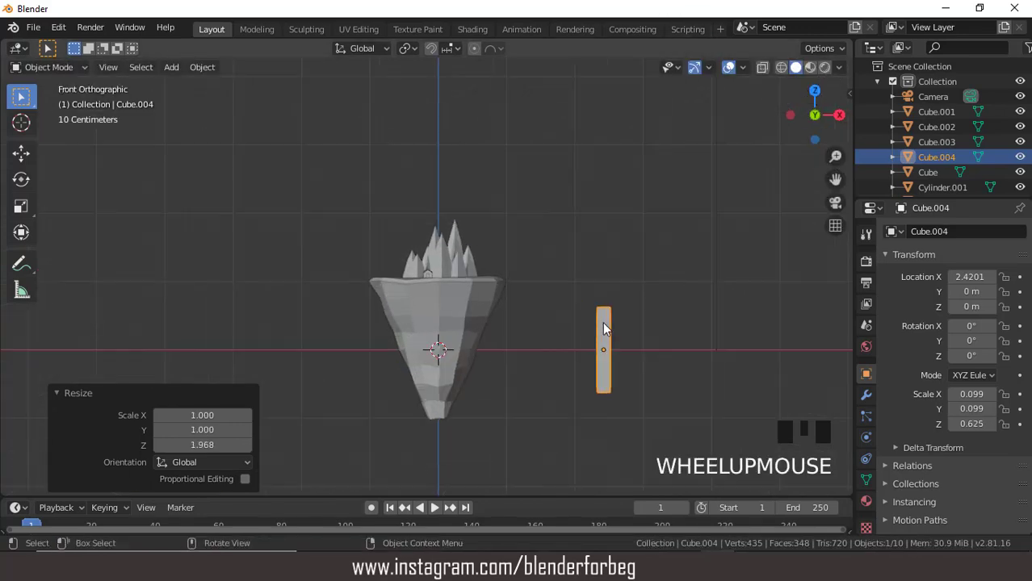
key("ctrl+KP_6")
key("ctrl+KP_6")
key("ctrl+KP_6")
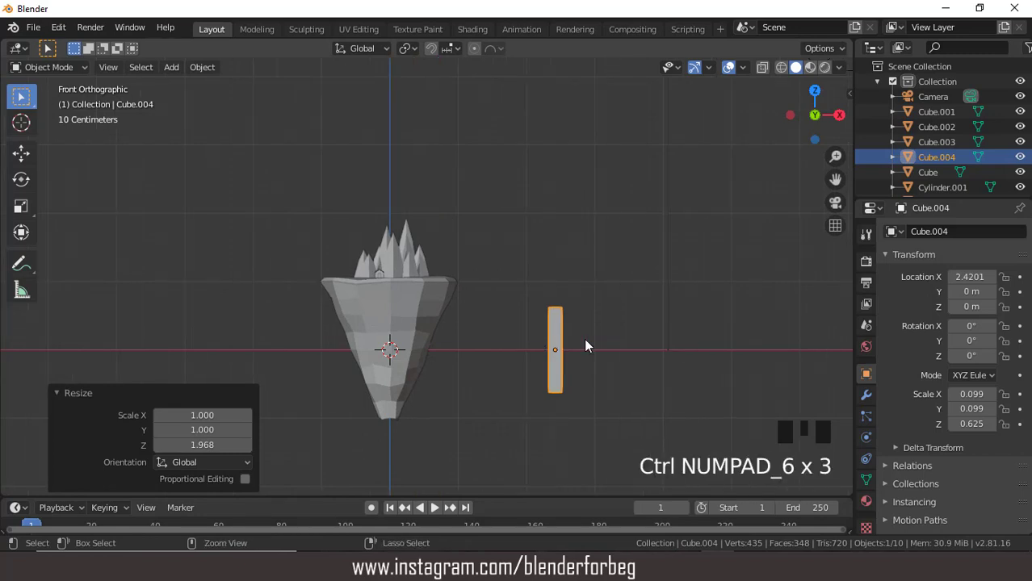
key("ctrl+KP_6")
key("ctrl+KP_6")
key("ctrl+KP_6")
scroll(571, 356, "up", 2)
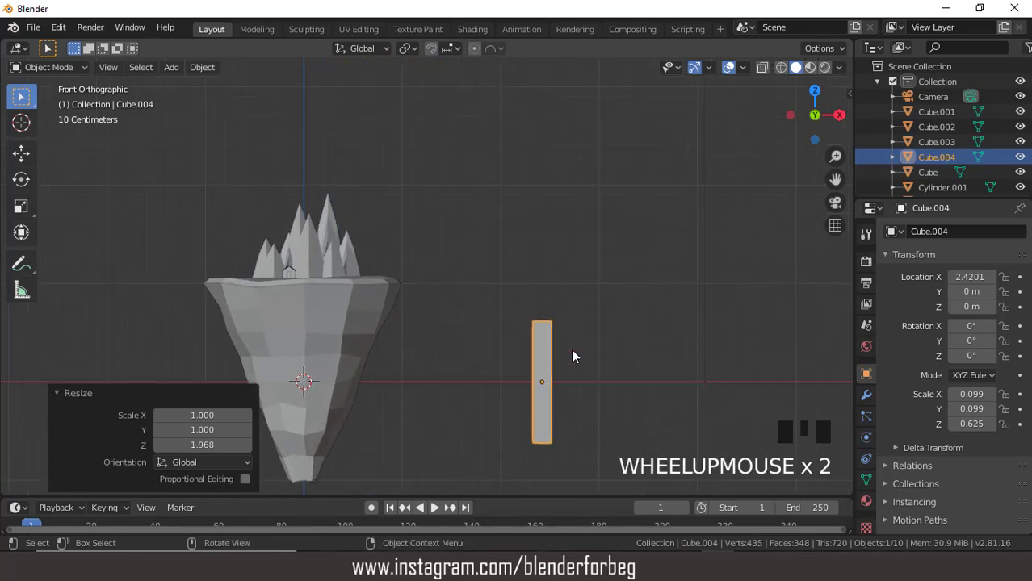
key("s")
key("z")
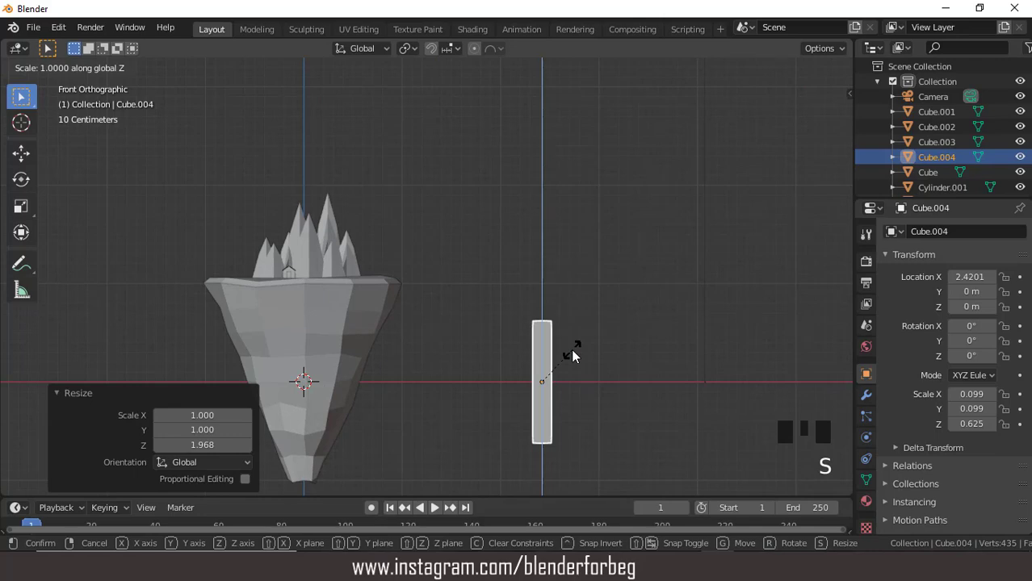
left_click(575, 344)
Step: Taper the column in Edit Mode by scaling its top face to about 0.669
middle_click_drag(579, 341, 52, 108)
left_click(44, 67)
left_click(44, 99)
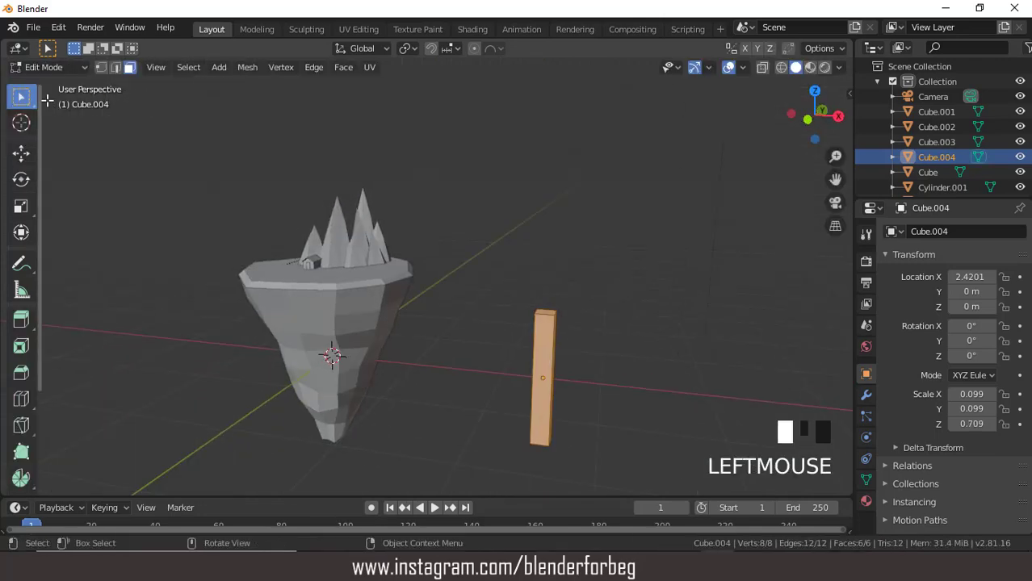
left_click(548, 312)
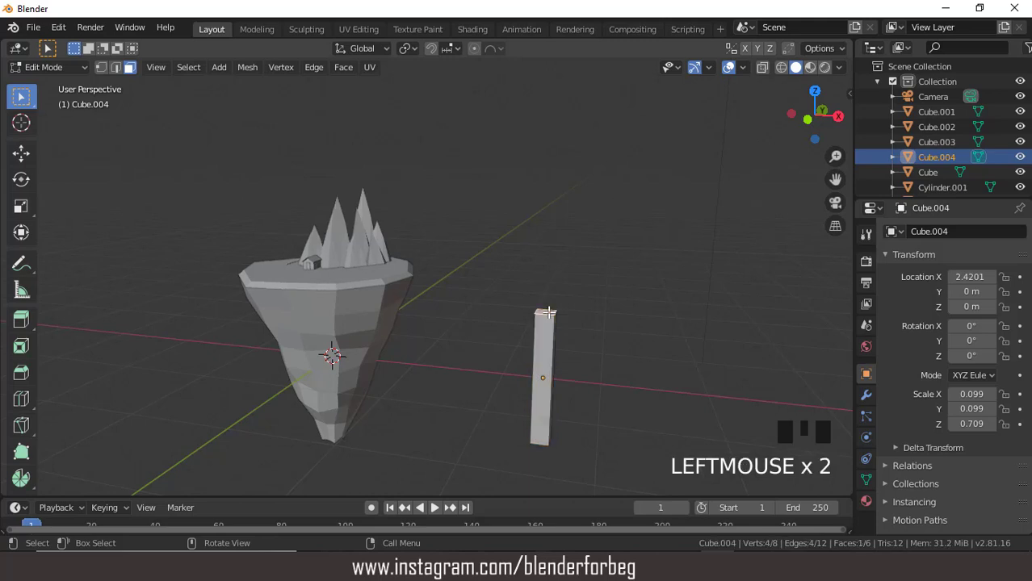
key("s")
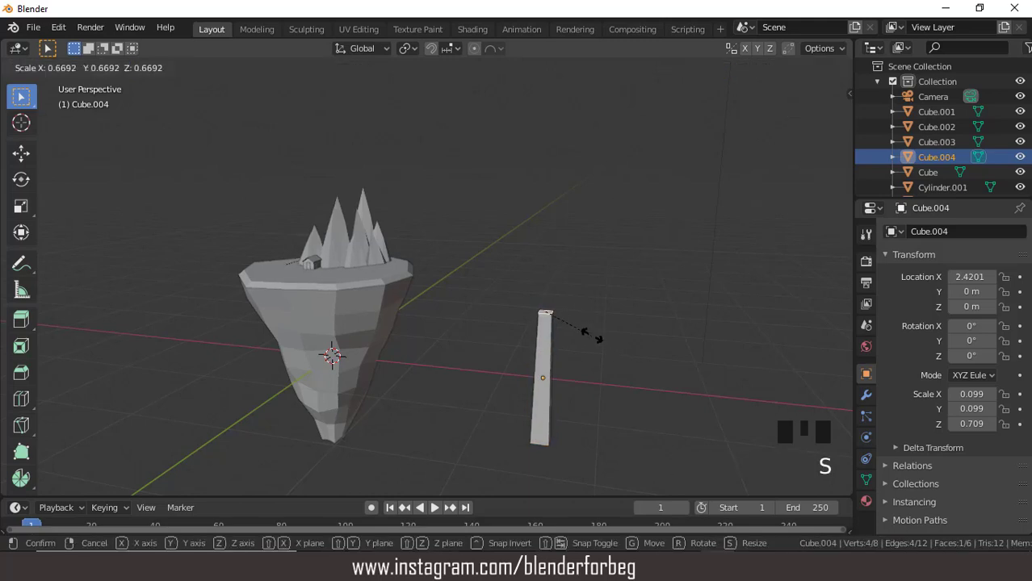
left_click(591, 336)
Step: Widen the column's base by scaling its bottom face to about 1.244
middle_click_drag(586, 376, 570, 435)
left_click(569, 450)
key("s")
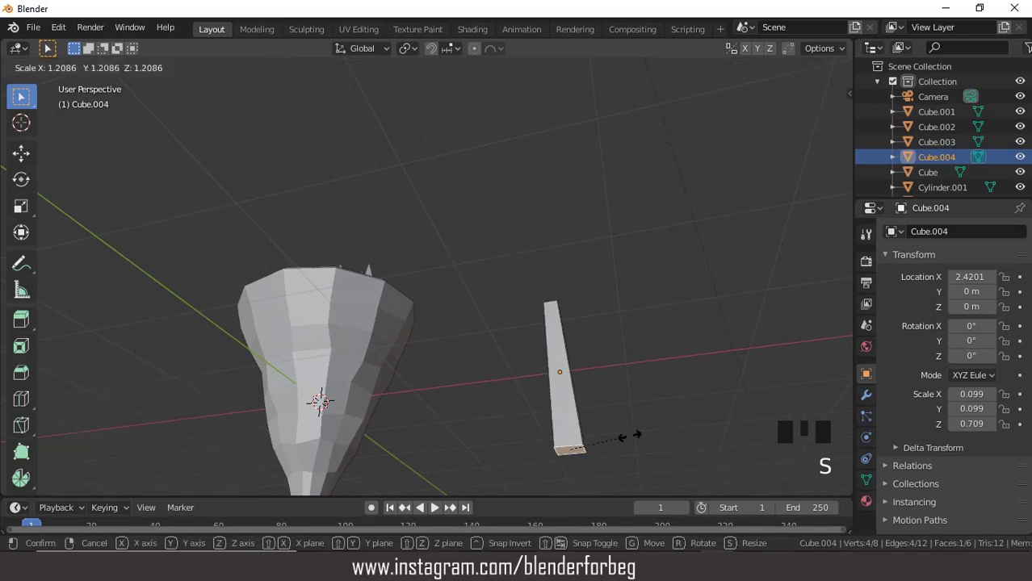
left_click(631, 438)
Step: Add a loop cut halfway up the column and move it about 0.0306 m along X
middle_click_drag(591, 378, 599, 440)
key("ctrl+r")
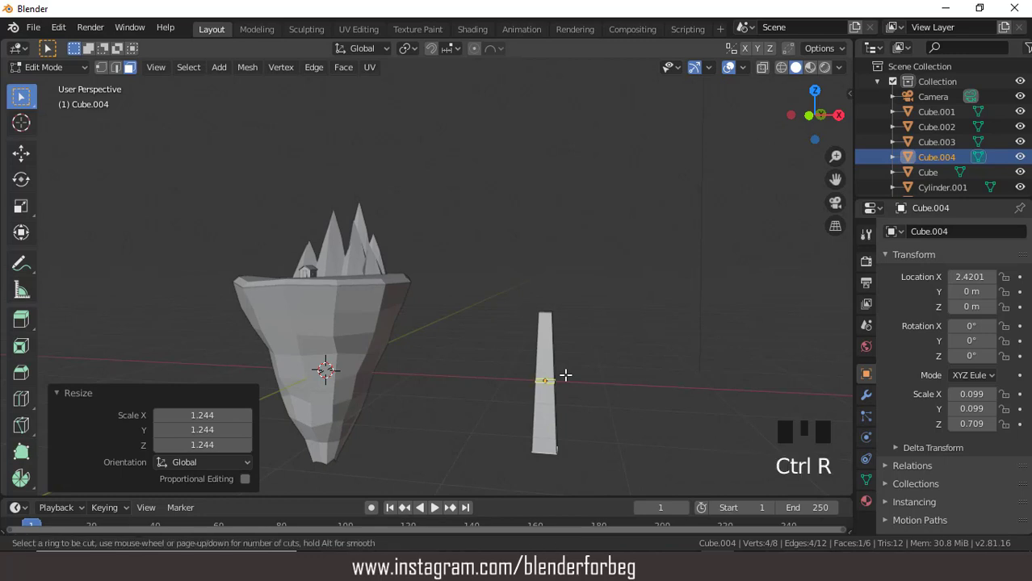
left_click(565, 376)
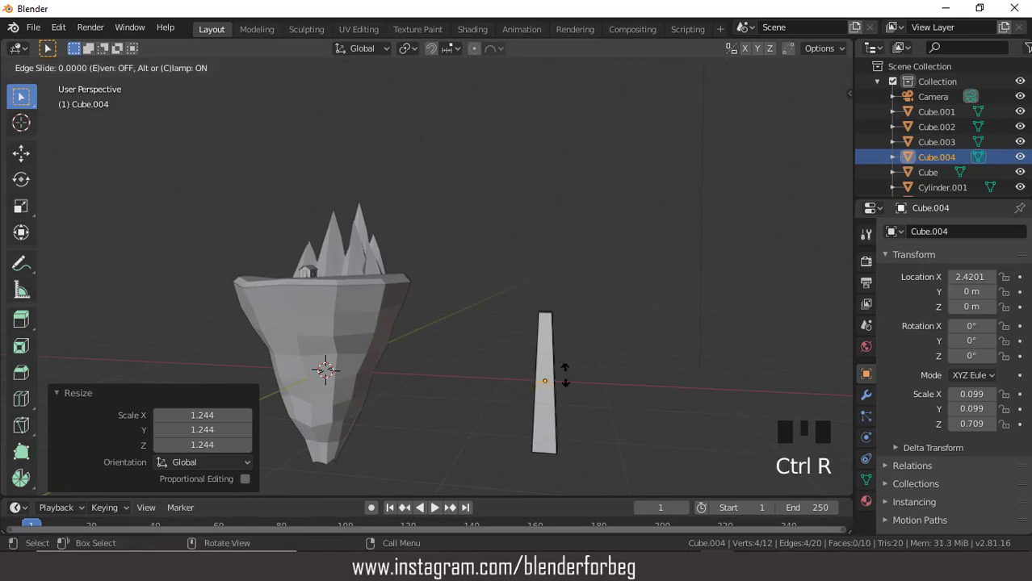
right_click(565, 375)
key("g")
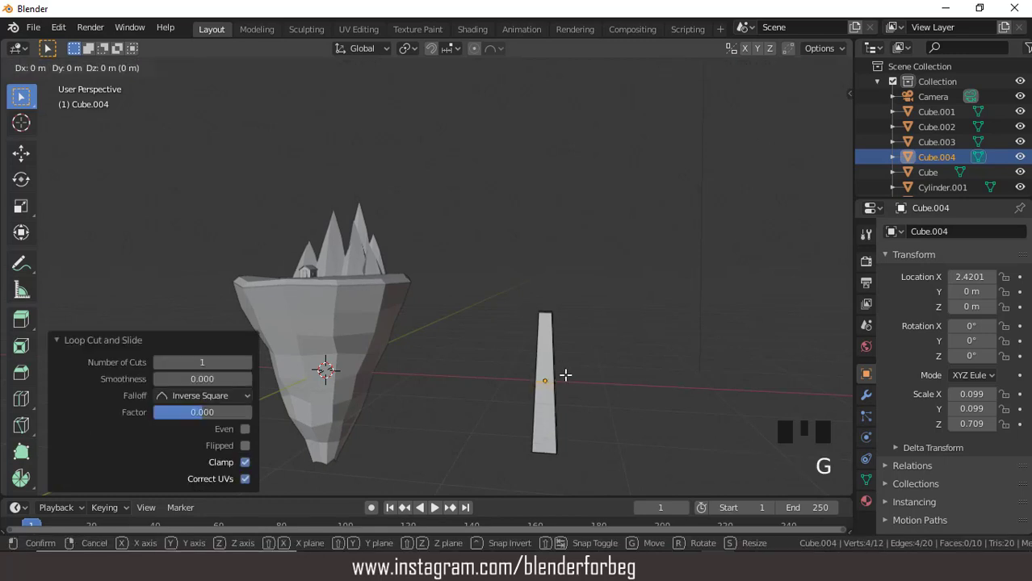
key("x")
left_click(568, 376)
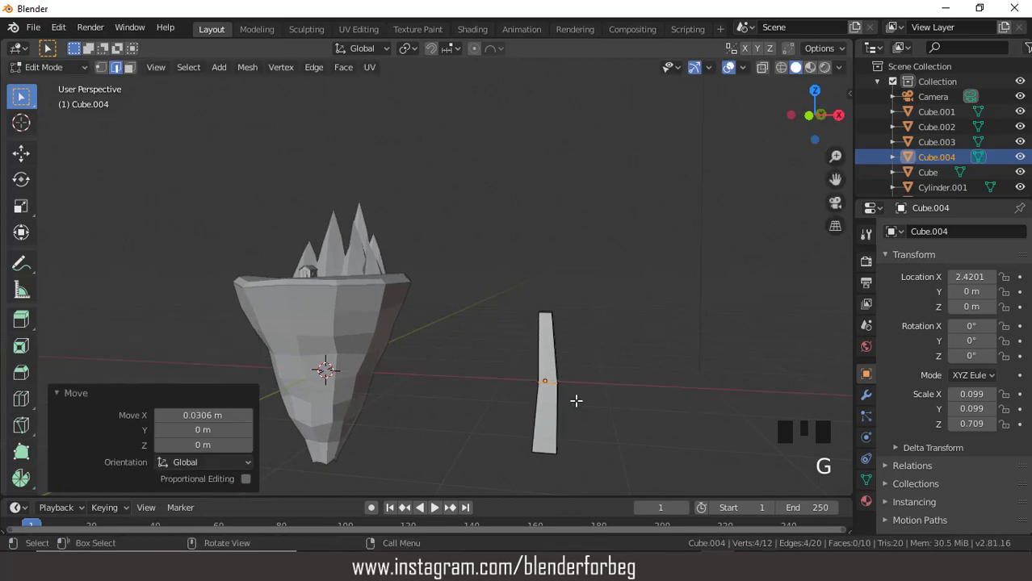
Step: Add a loop cut centred in the column's lower half and move it about -0.084 m along X
key("ctrl+r")
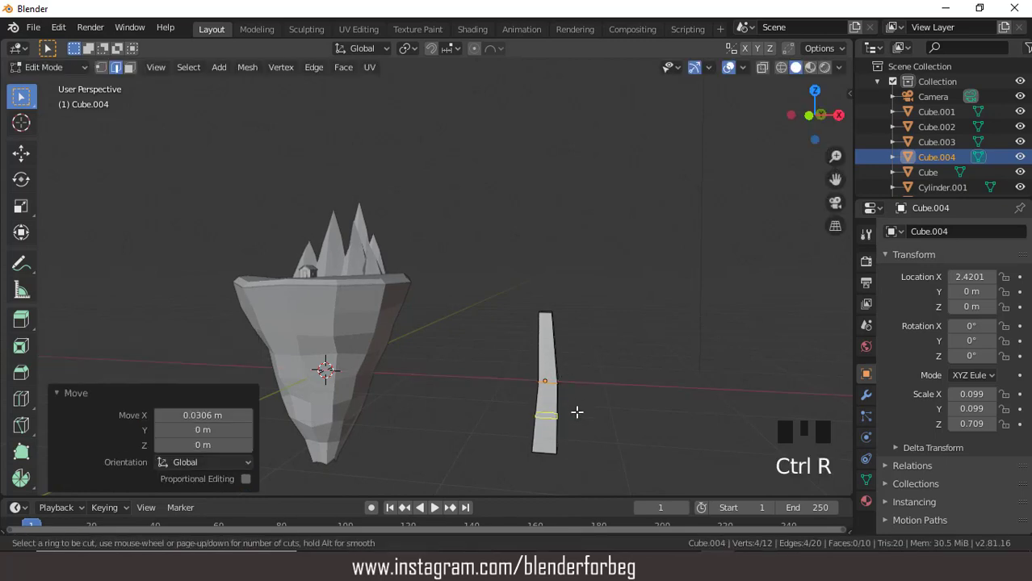
left_click(576, 412)
right_click(576, 412)
key("g")
key("x")
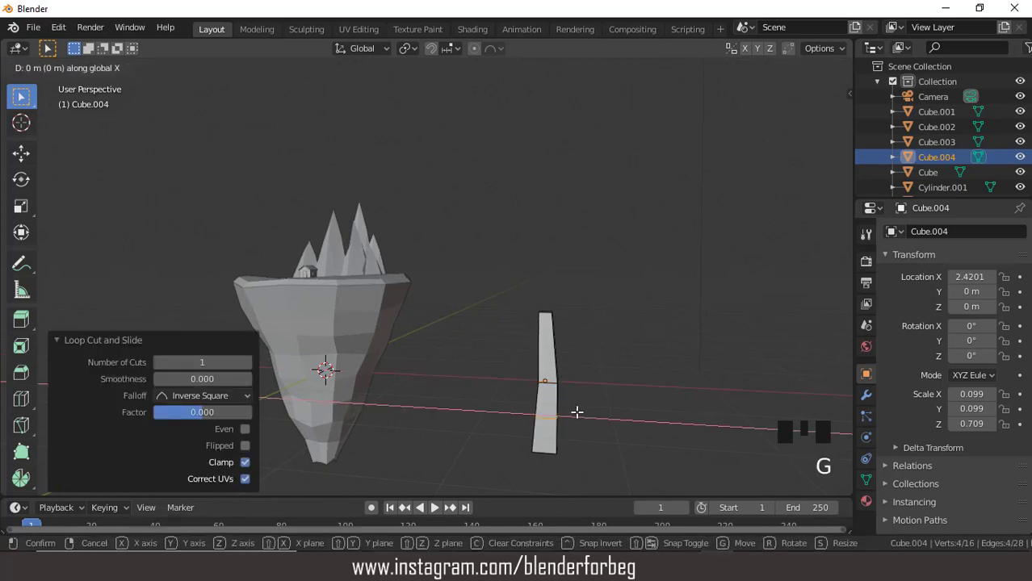
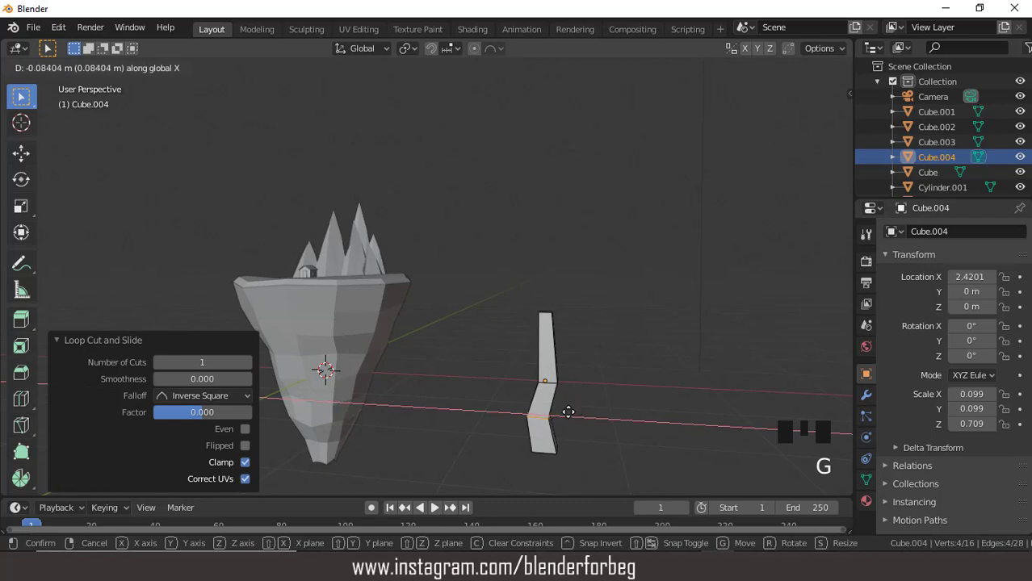
left_click(568, 411)
Step: Lower the column's top face about 0.14 m along Z to shorten the column
middle_click_drag(586, 345, 556, 324)
left_click(542, 304)
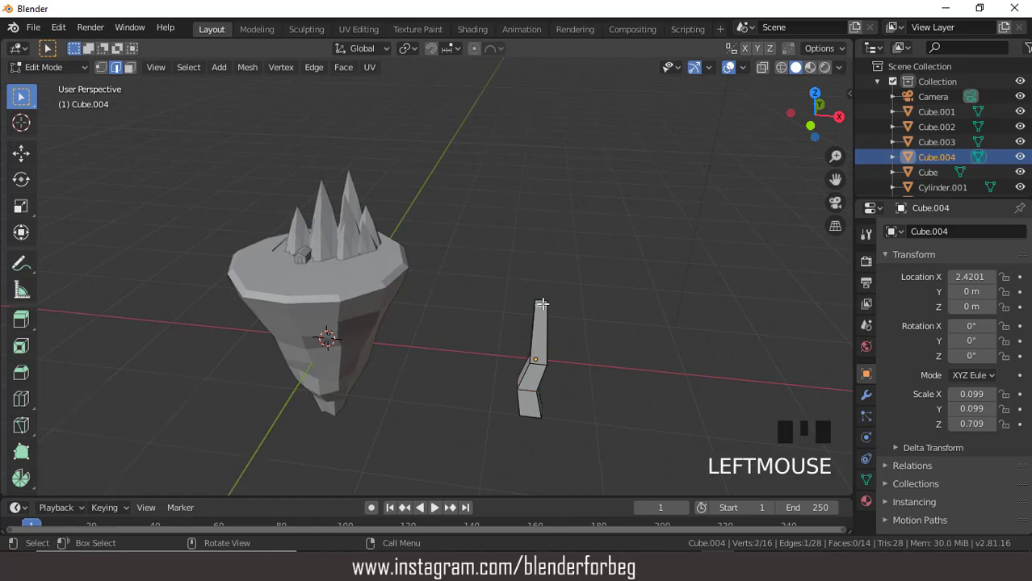
left_click(128, 69)
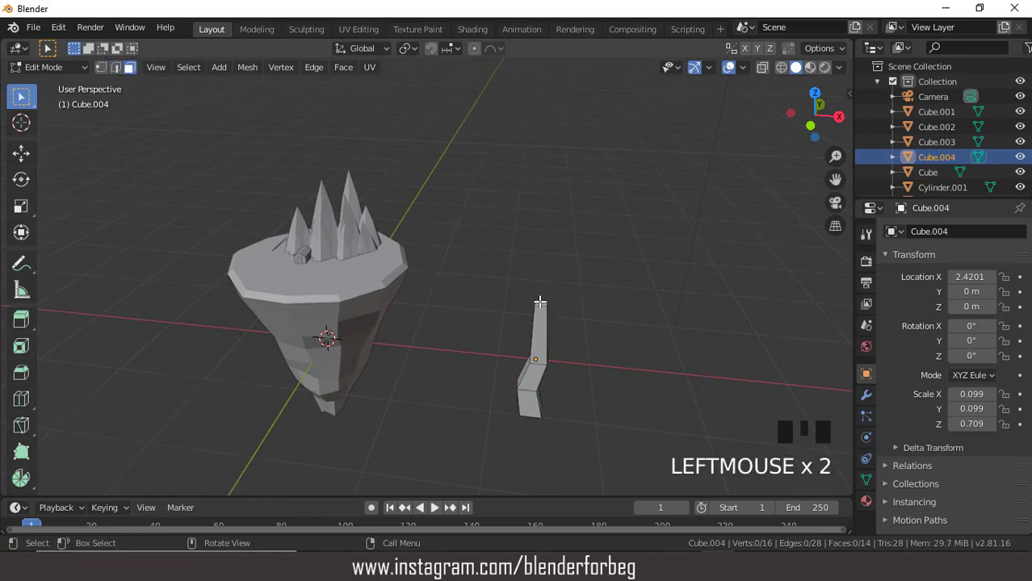
middle_click_drag(554, 318, 557, 287)
key("g")
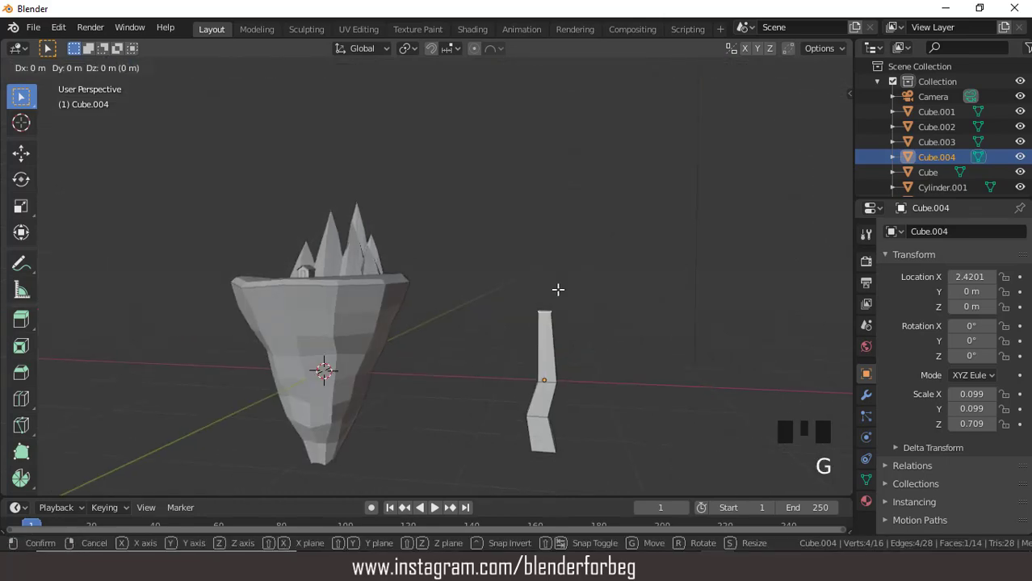
key("z")
left_click(560, 303)
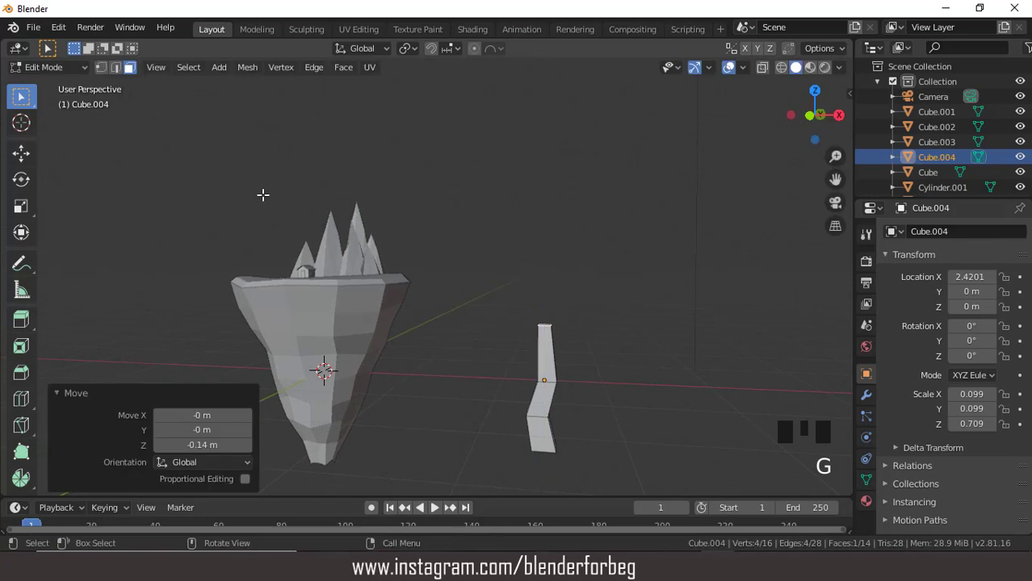
Step: Return to Object Mode and thin the column by scaling it to about 0.755 in X and Y only
left_click(56, 65)
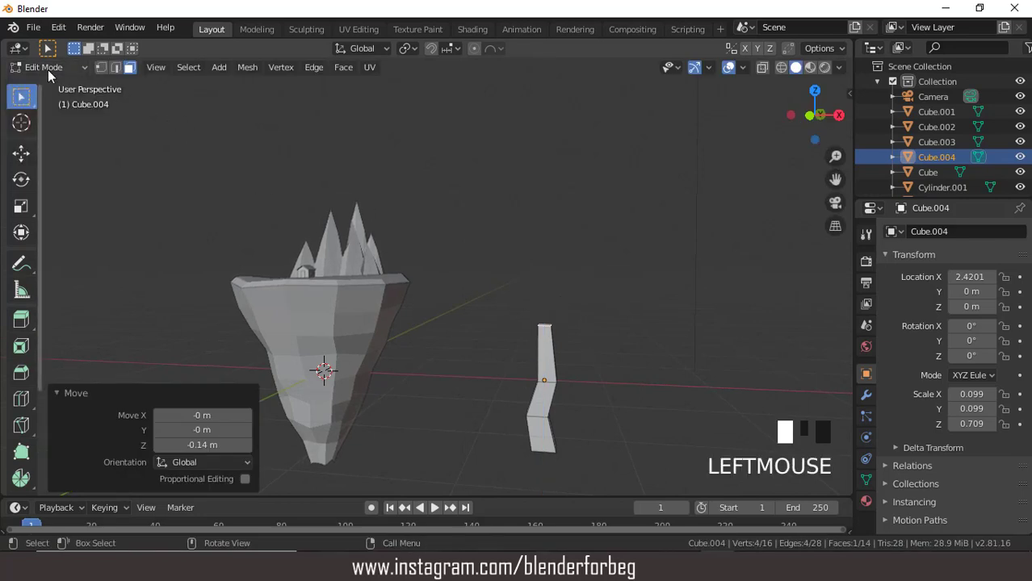
left_click(48, 70)
left_click(48, 83)
mouse_move(591, 321)
middle_mouse_down()
mouse_move(549, 355)
mouse_move(596, 325)
middle_mouse_up()
key("s")
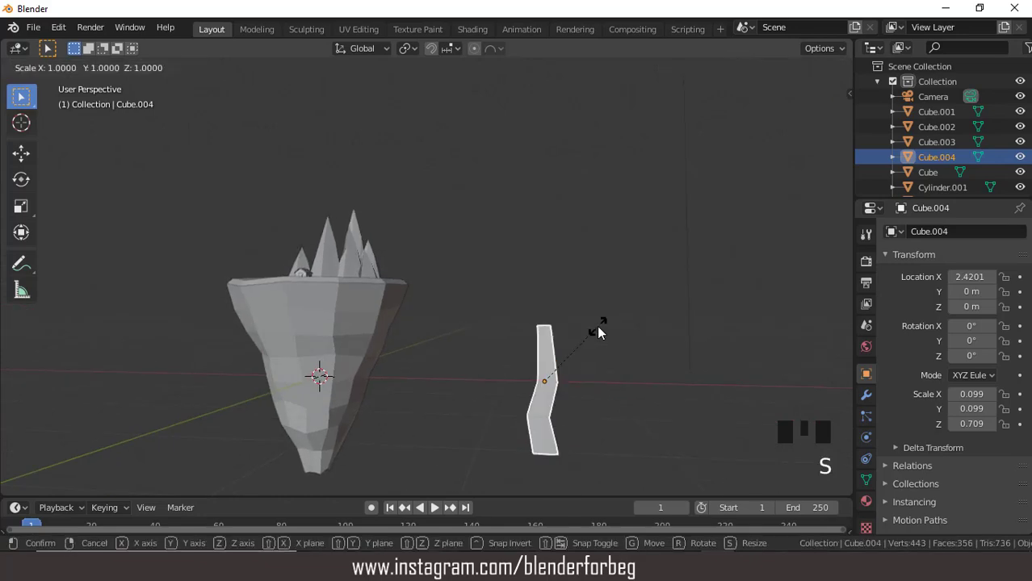
key("z")
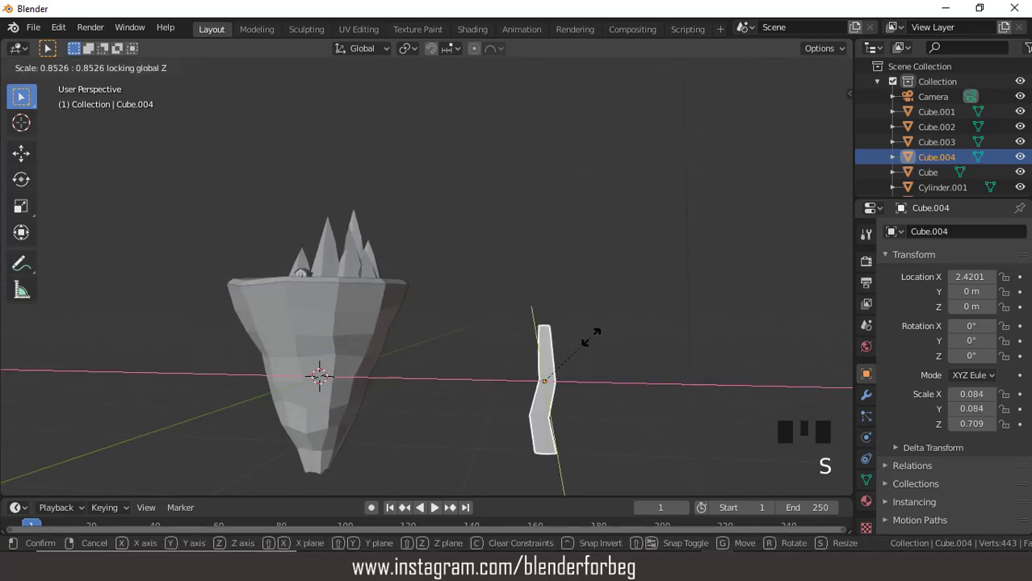
left_click(586, 342)
Step: Add a cone mesh with 8 vertices, keeping the 1 m base radius and 2 m depth
mouse_move(586, 342)
middle_mouse_down()
mouse_move(560, 380)
mouse_move(516, 350)
mouse_move(618, 362)
mouse_move(578, 327)
middle_mouse_up()
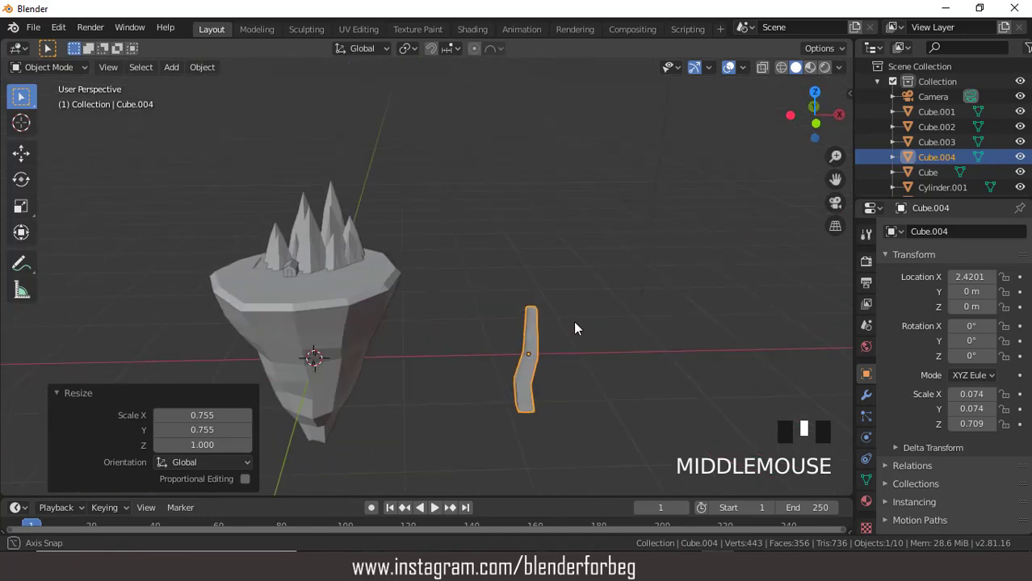
left_click(172, 68)
mouse_move(190, 84)
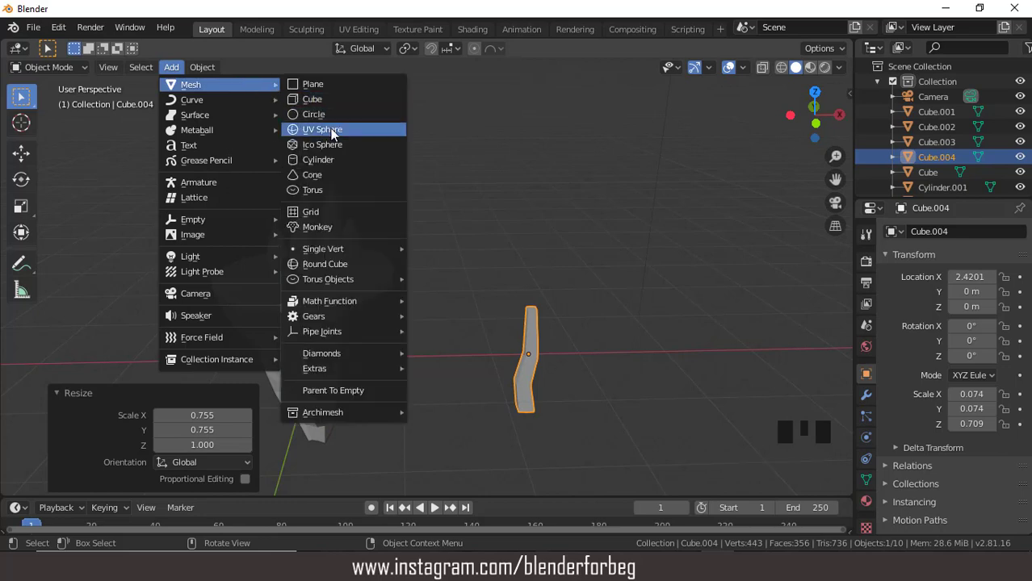
left_click(331, 173)
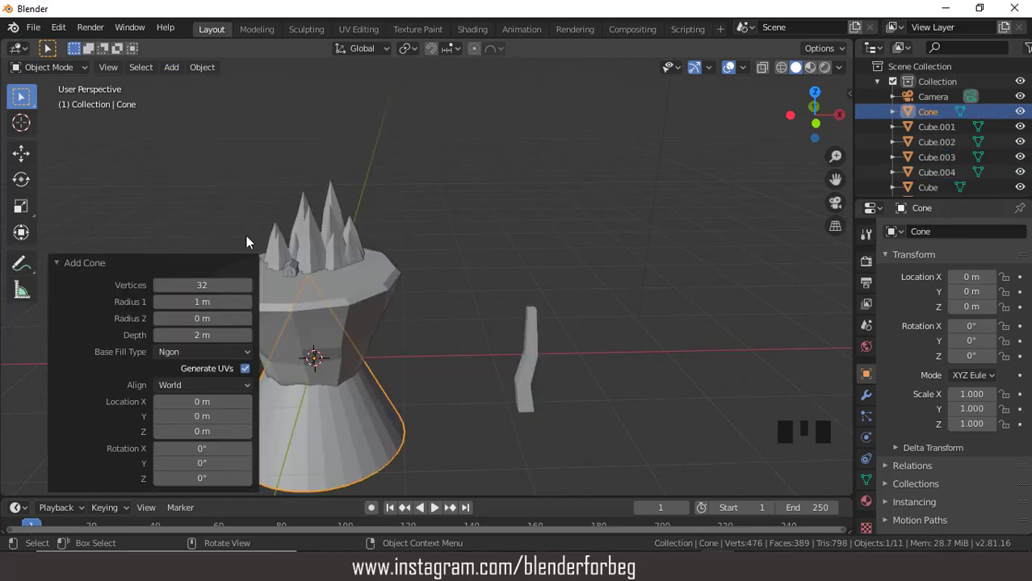
left_click(202, 285)
key("Return")
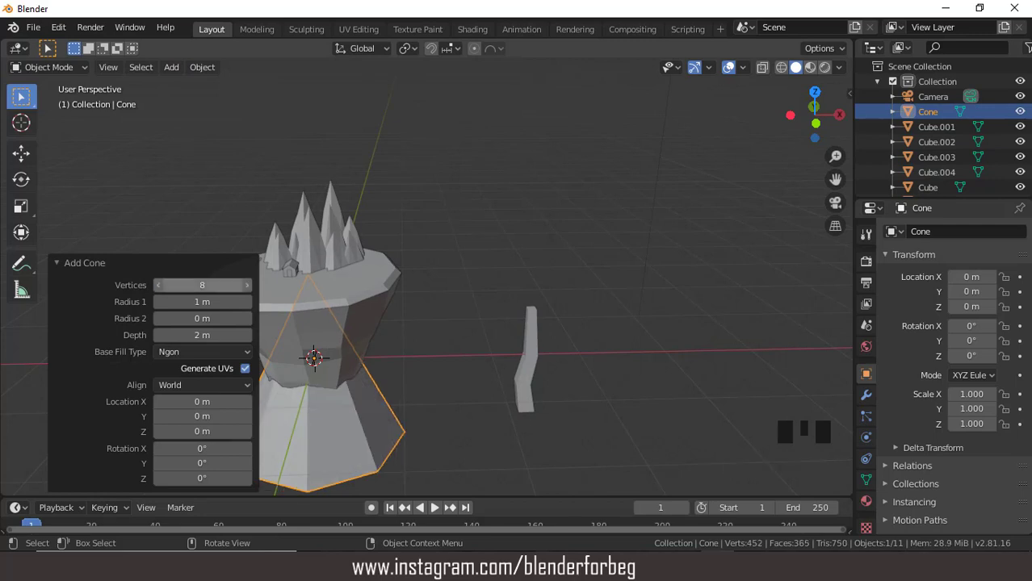
Step: Move the cone about 3.59 m along X, beyond the column
scroll(360, 217, "down", 3)
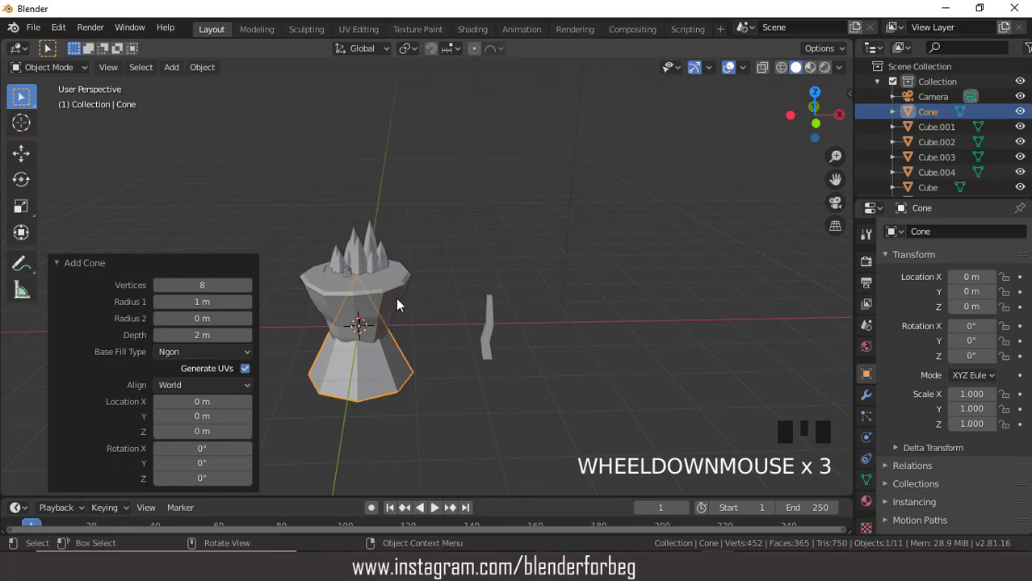
key("g")
key("x")
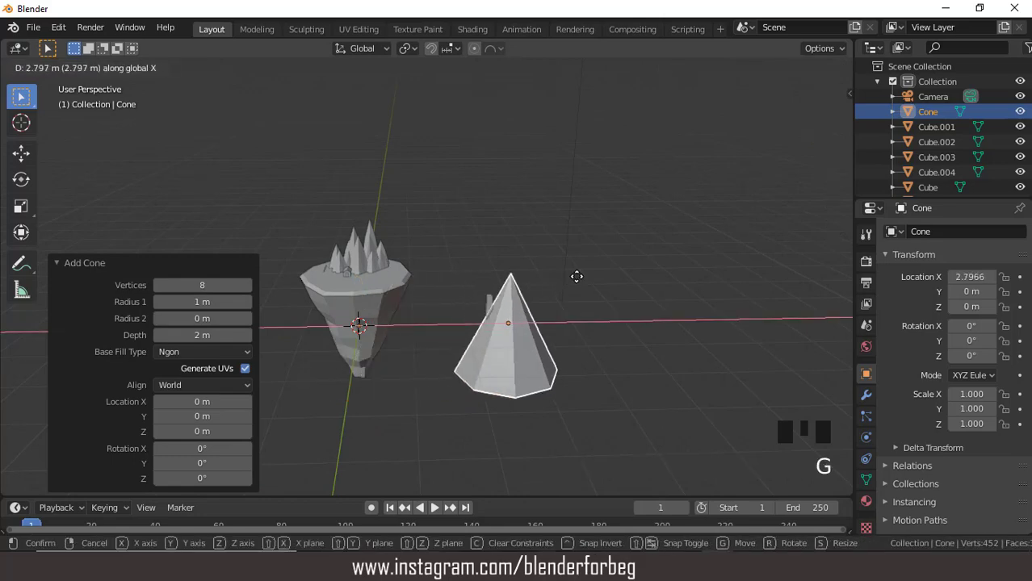
left_click(586, 272)
middle_click_drag(594, 334, 552, 364)
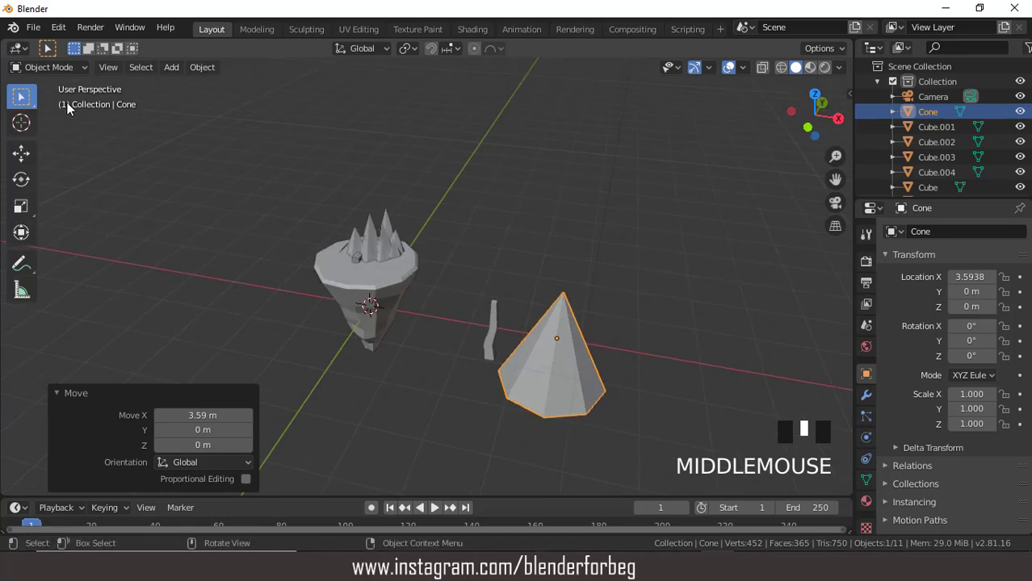
scroll(607, 257, "down", 3)
middle_click_drag(594, 286, 590, 230)
key("KP_1")
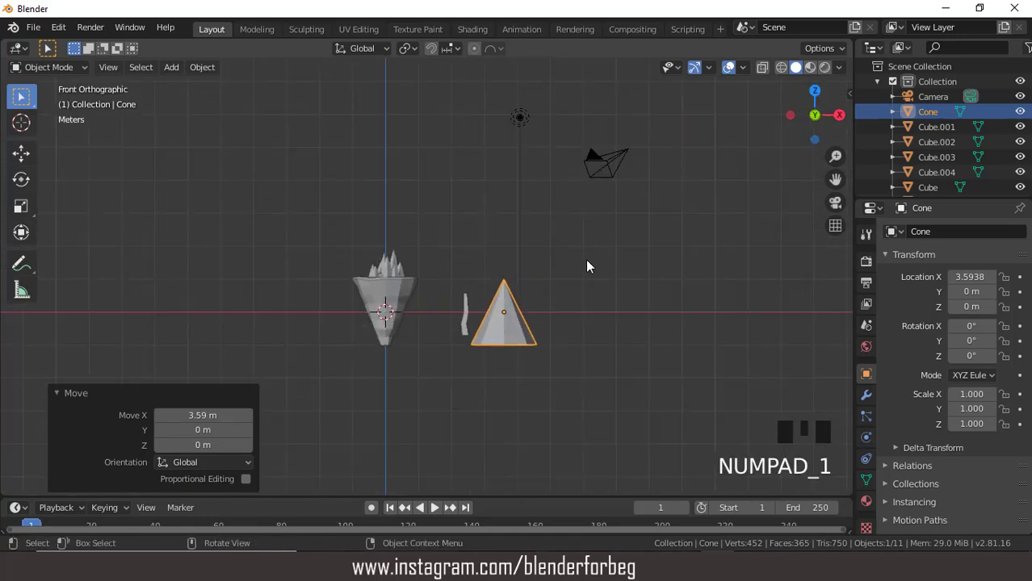
scroll(587, 266, "up", 2)
mouse_move(588, 314)
middle_mouse_down()
mouse_move(570, 256)
mouse_move(574, 328)
middle_mouse_up()
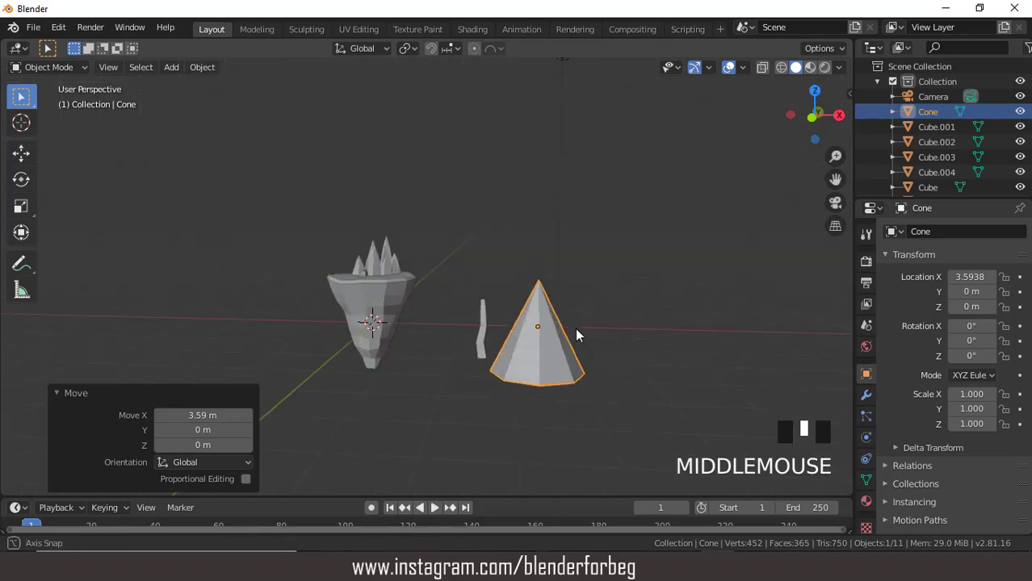
Step: In Edit Mode, select the cone's four diagonal base vertices and raise them about 0.0997 m along Z
left_click(39, 67)
left_click(48, 100)
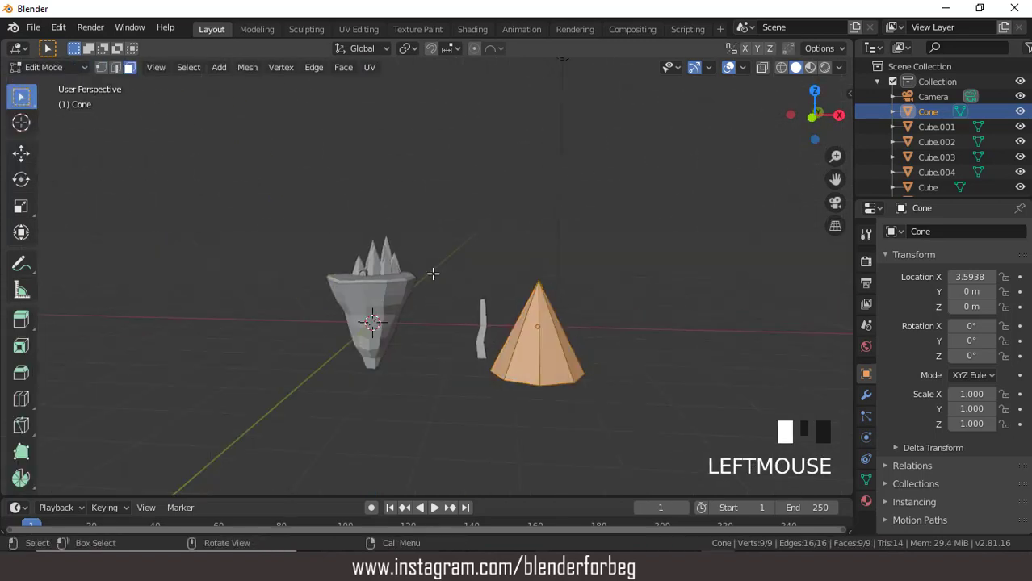
scroll(589, 353, "up", 1)
middle_click_drag(589, 353, 578, 379)
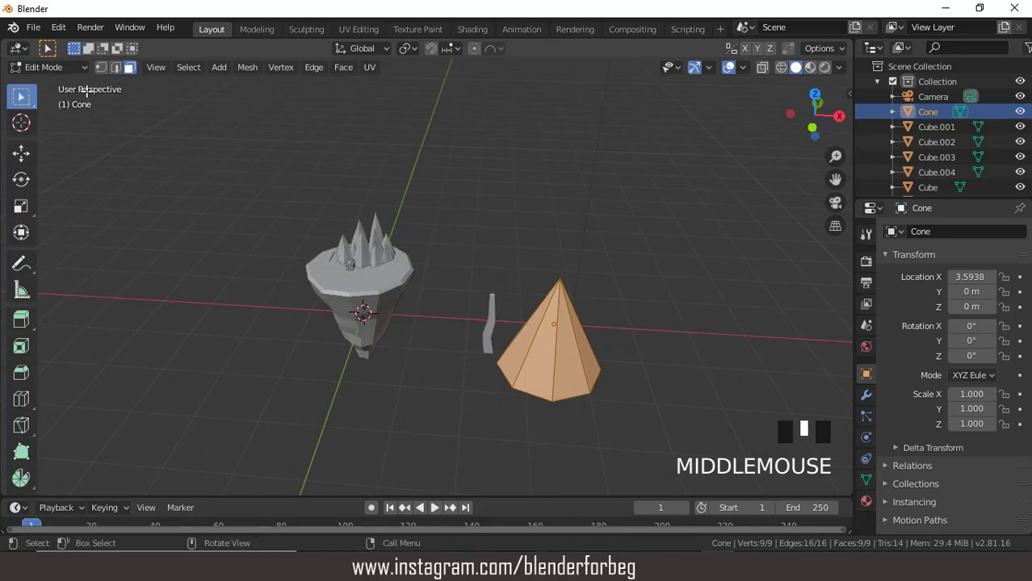
left_click(100, 67)
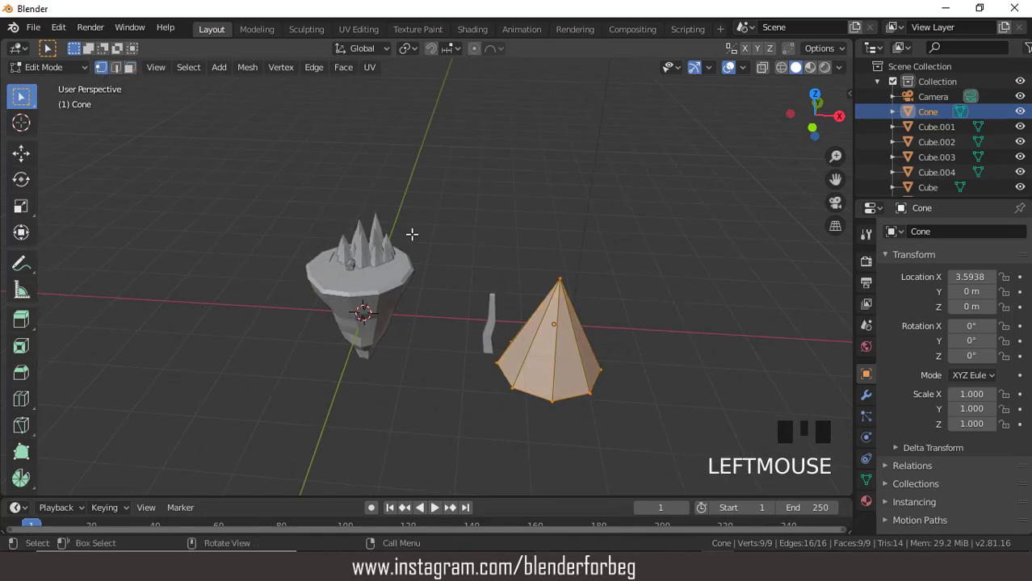
key("KP_7")
scroll(640, 241, "up", 1)
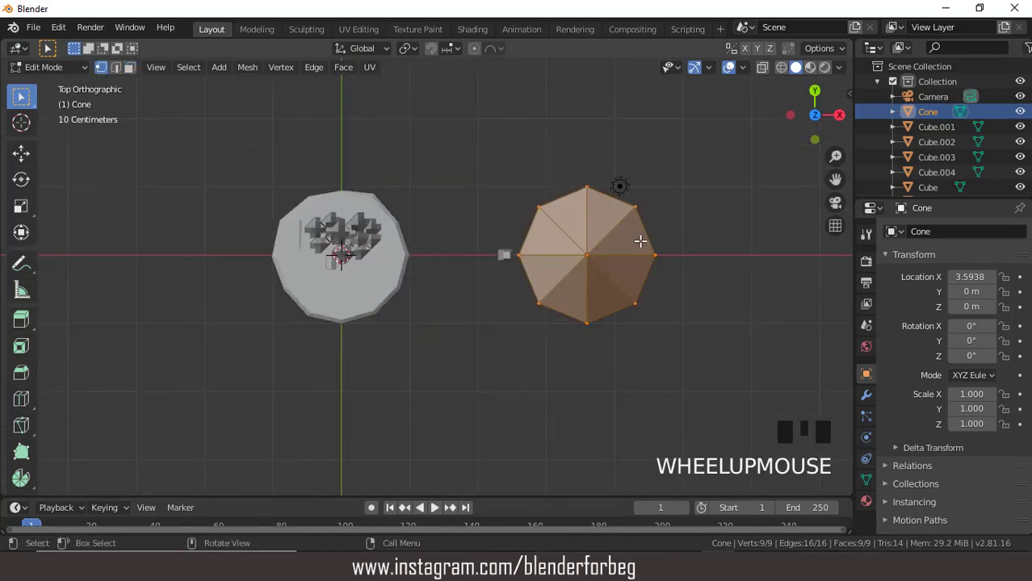
left_click(637, 209)
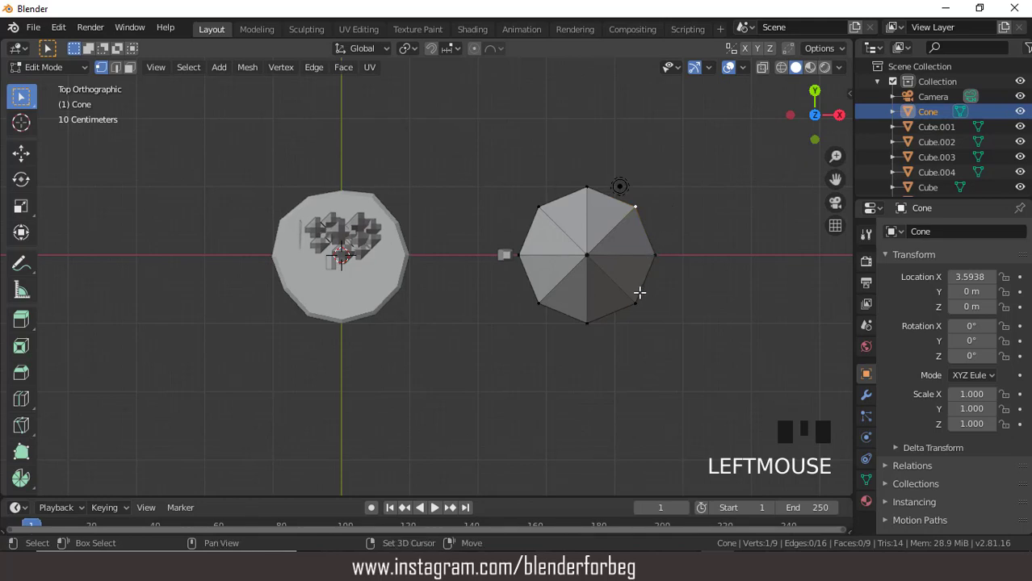
left_click(544, 305, "shift")
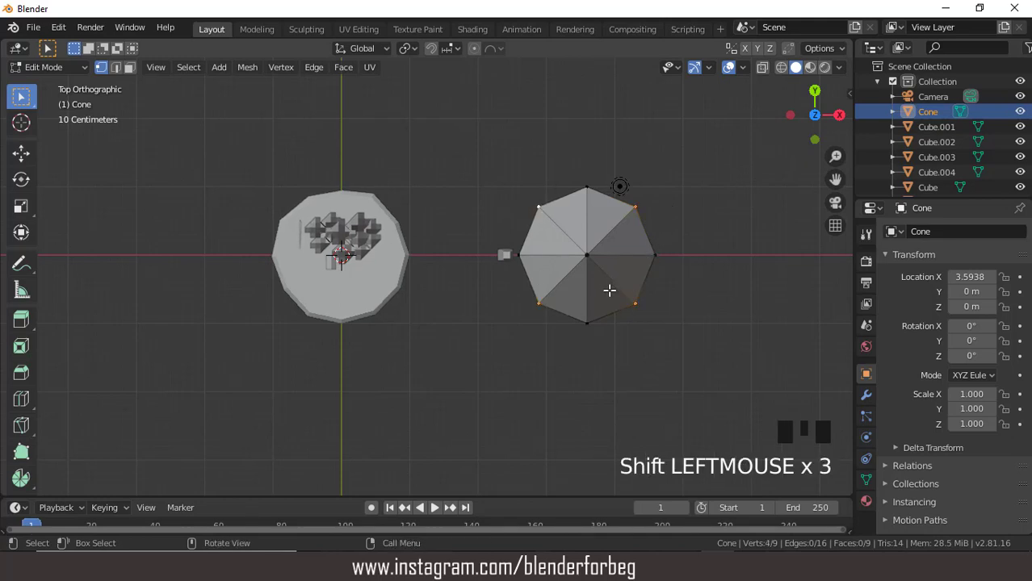
key("KP_1")
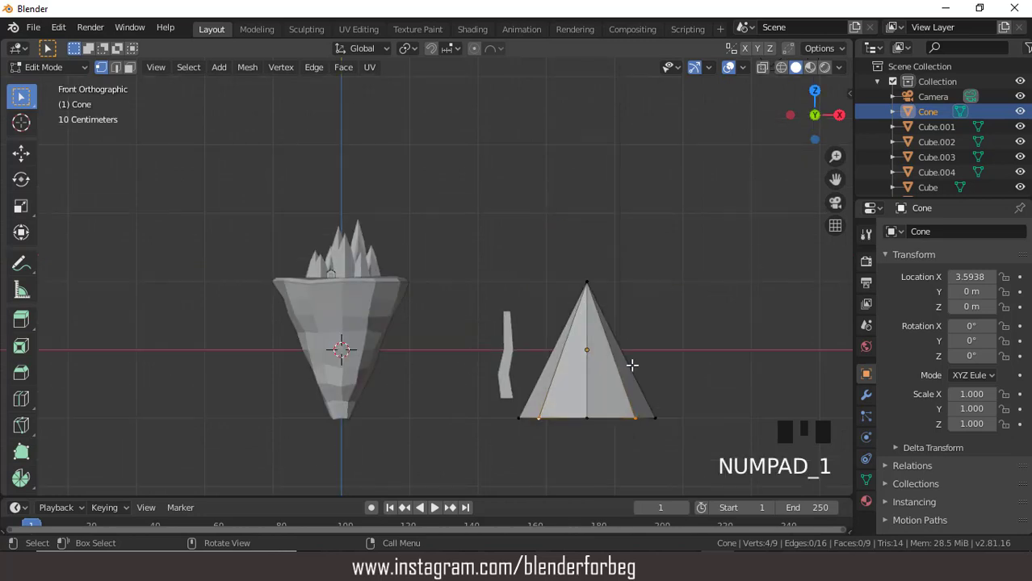
key("g")
key("z")
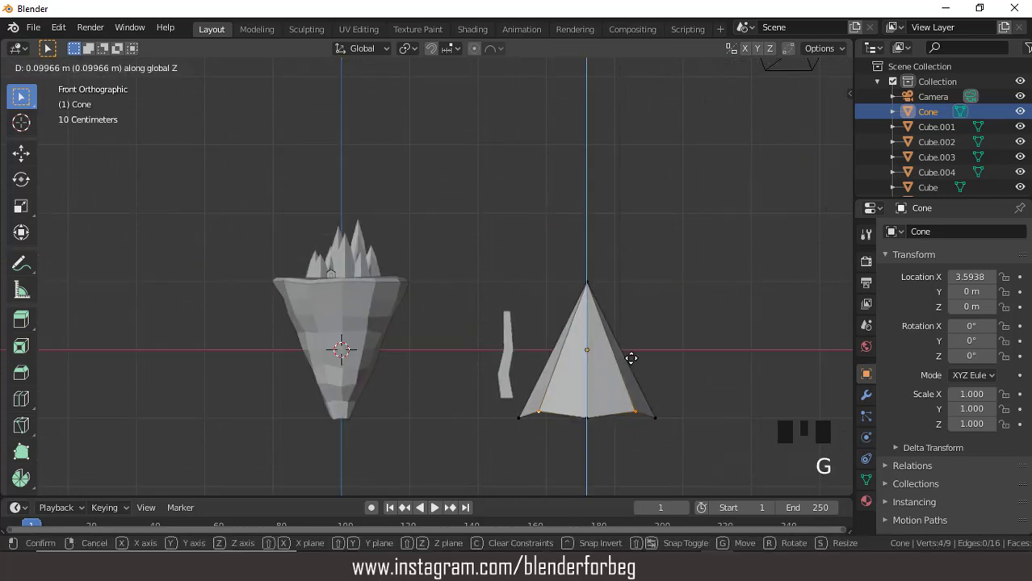
left_click(630, 357)
middle_click_drag(628, 356, 552, 338)
middle_click_drag(540, 320, 483, 313)
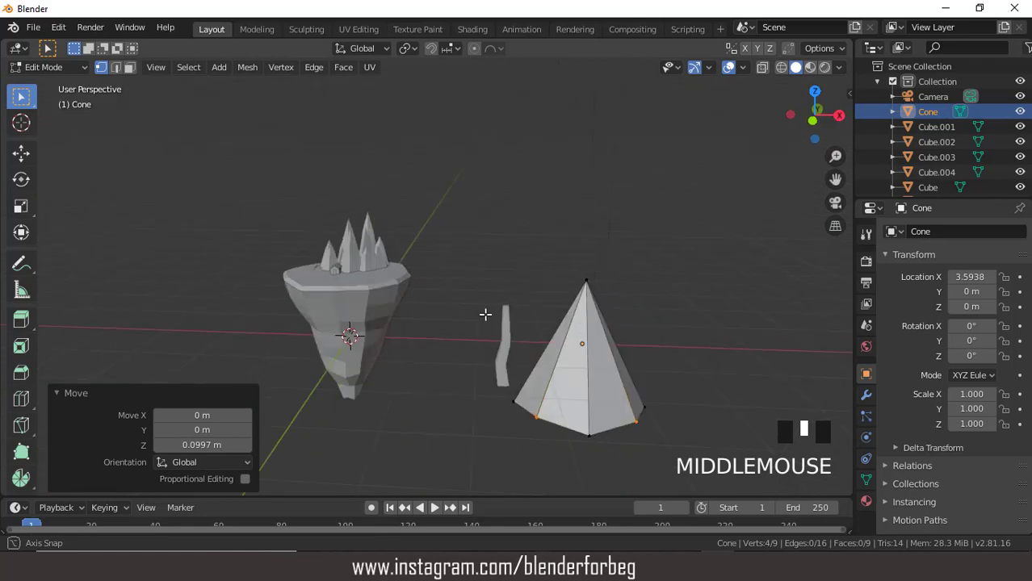
Step: Return to Object Mode and scale the whole cone down to about 0.519
left_click(45, 69)
left_click(50, 59)
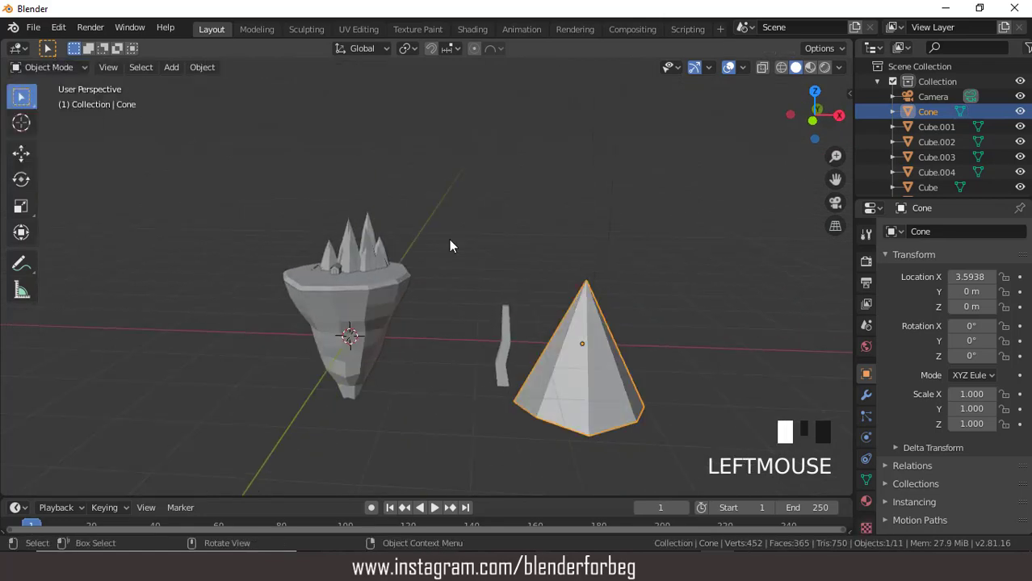
key("KP_1")
key("s")
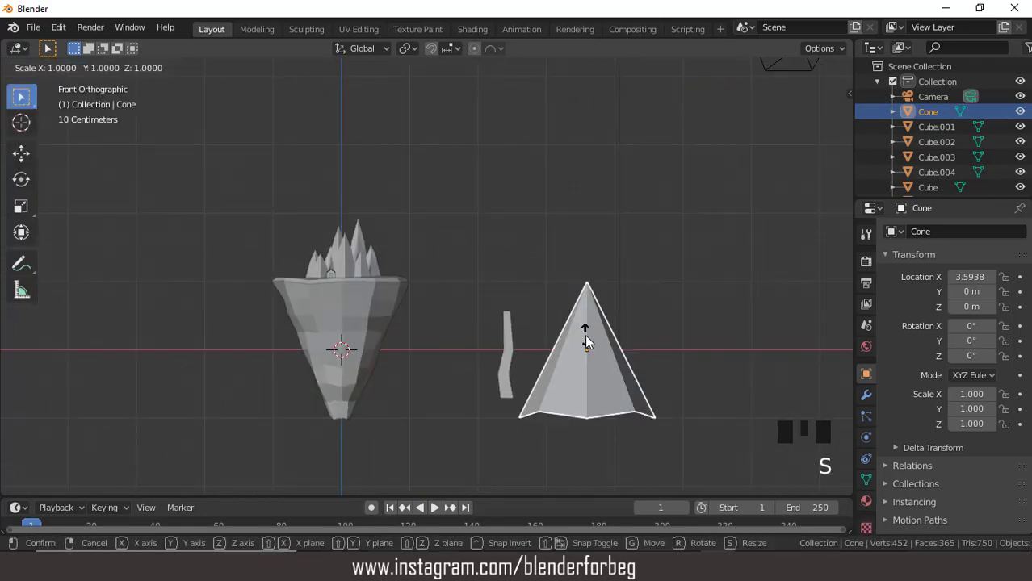
left_click(586, 346)
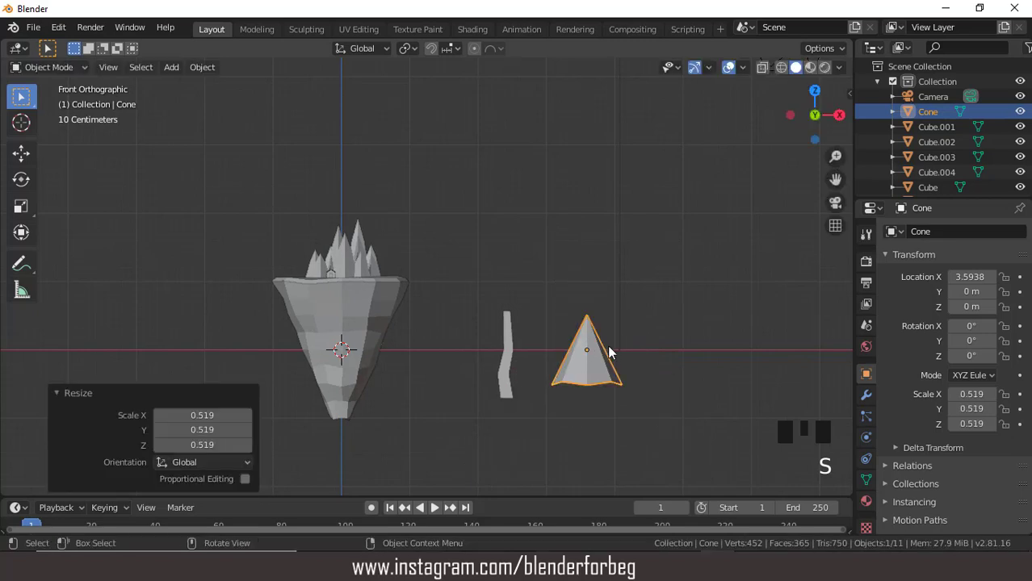
Step: Place the cone on top of the column by moving it about -1.15 m along X and 0.653 m along Z
key("g")
key("x")
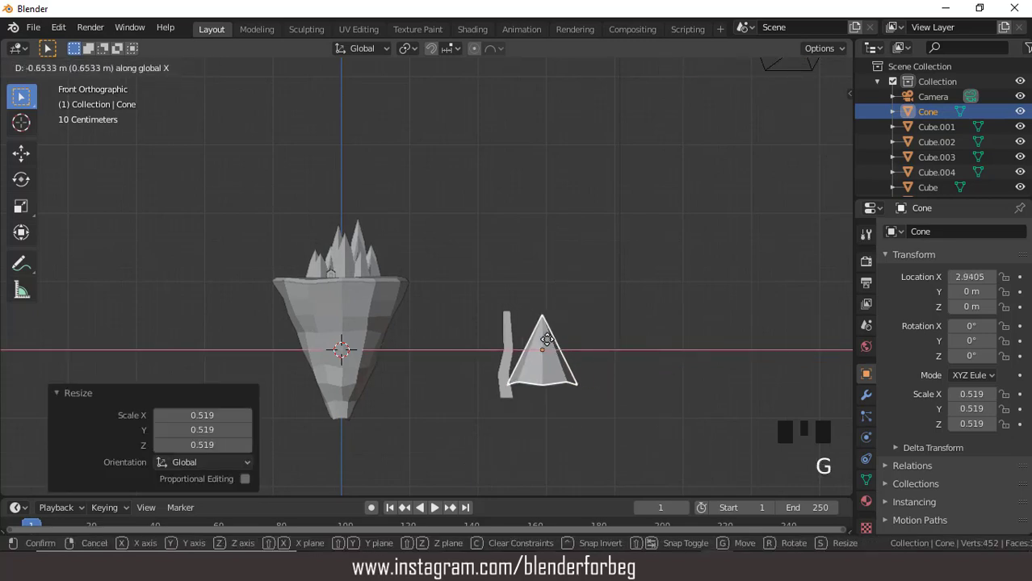
left_click(535, 334)
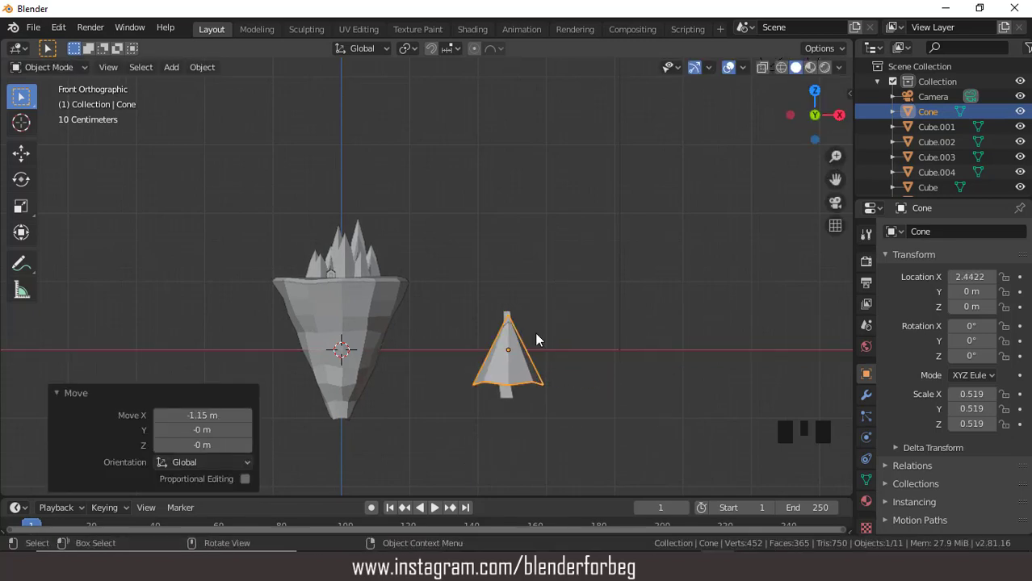
key("g")
key("z")
left_click(526, 287)
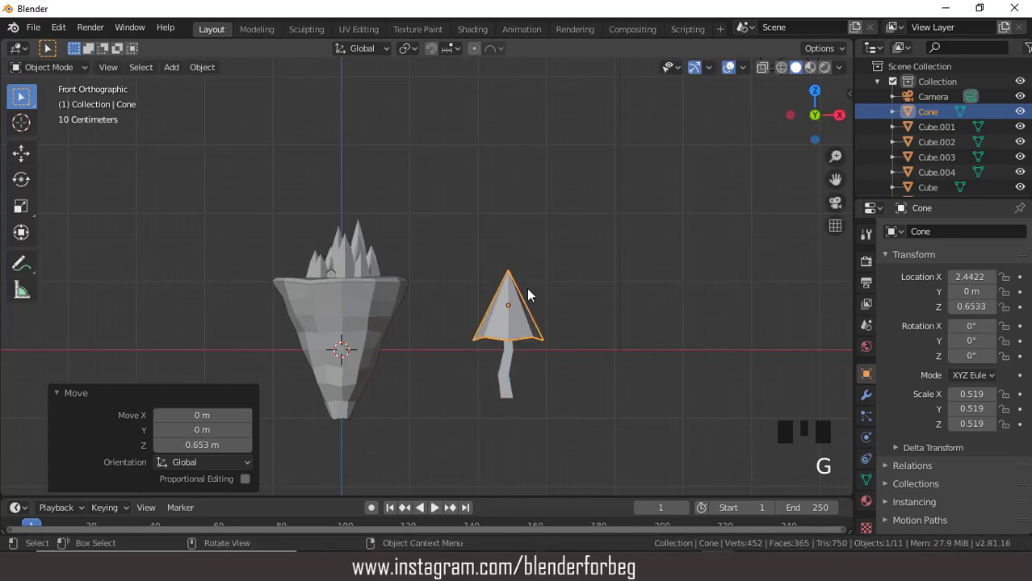
Step: Widen the cone by scaling it to about 1.253 in X and Y, excluding Z
mouse_move(535, 311)
middle_mouse_down()
mouse_move(534, 266)
mouse_move(535, 306)
middle_mouse_up()
key("s")
key("shift+z")
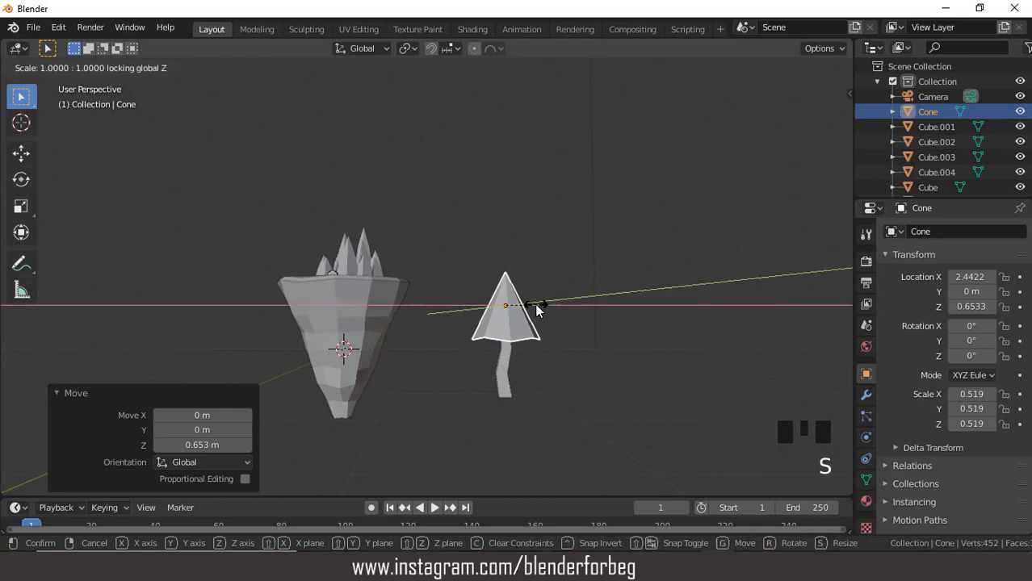
left_click(545, 306)
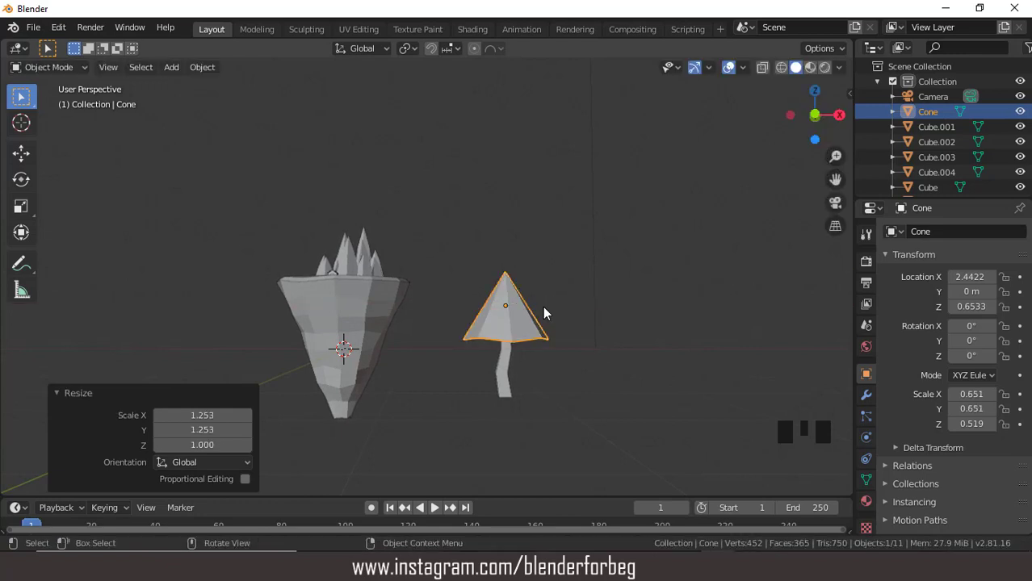
Step: Duplicate the cone about 0.264 m upward along Z and scale the copy to about 0.793
key("shift+d")
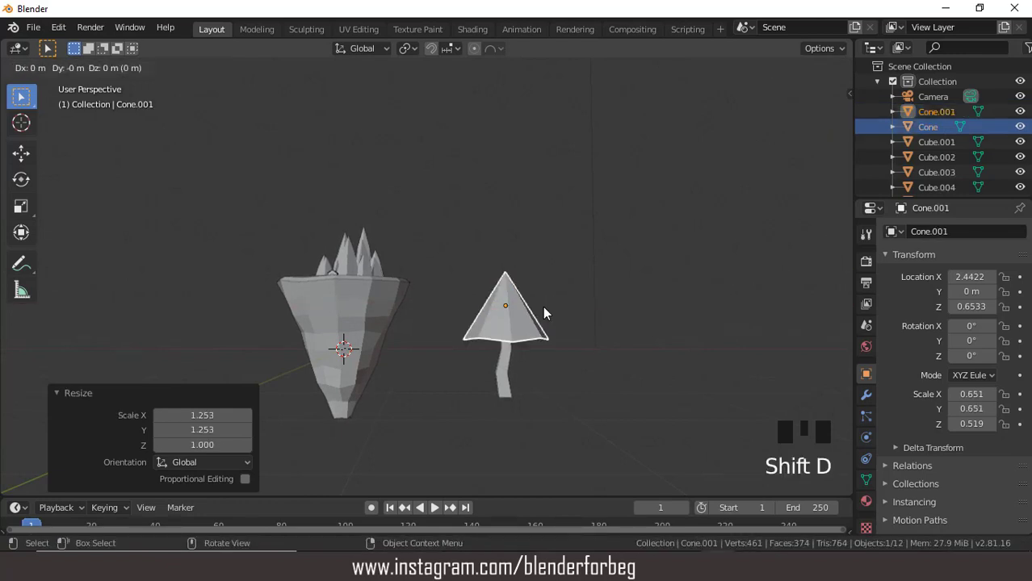
key("z")
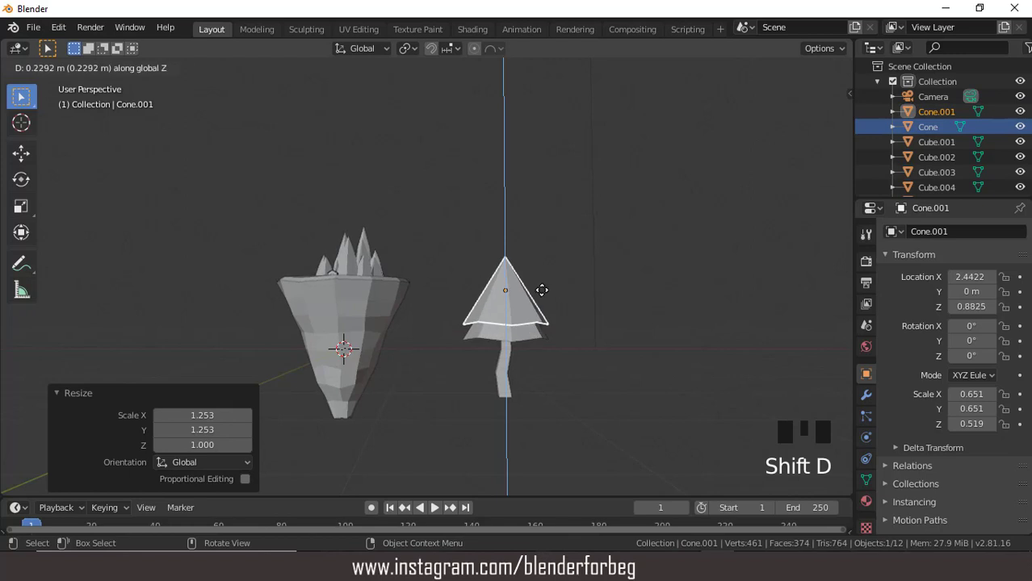
left_click(582, 329)
key("s")
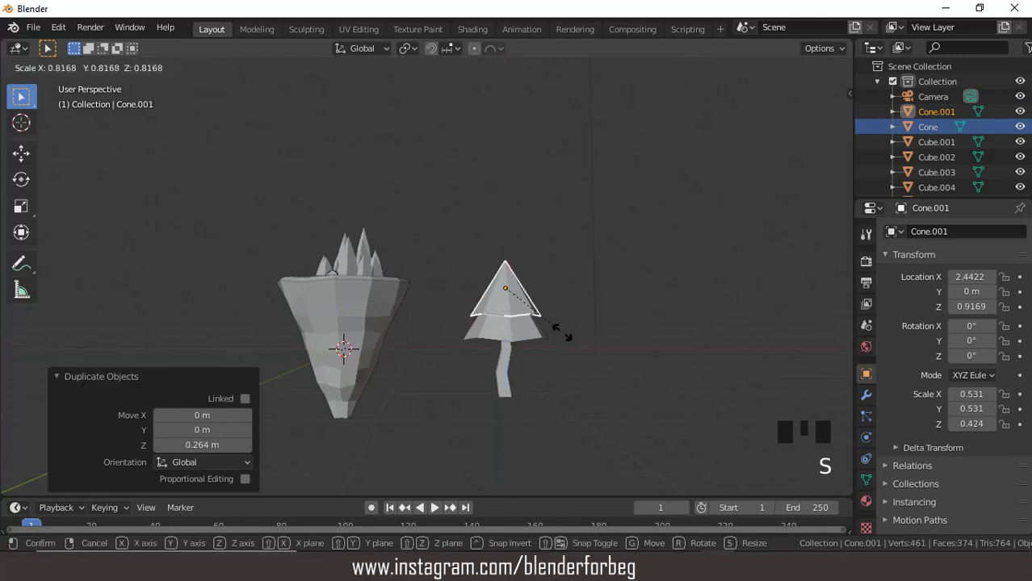
left_click(562, 335)
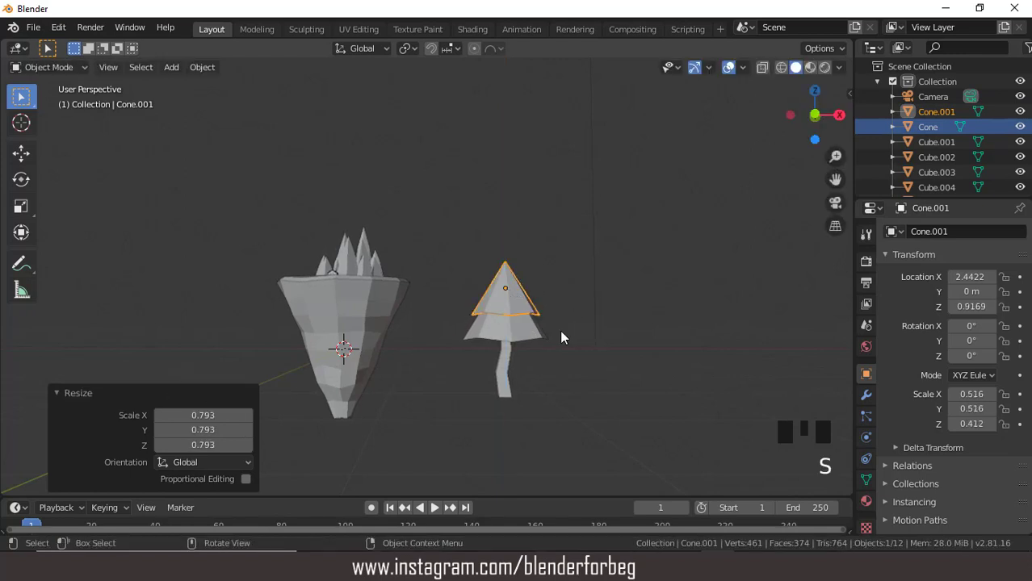
Step: Raise the smaller cone another 0.127 m or so along Z and rotate it slightly around the Z axis
key("g")
key("z")
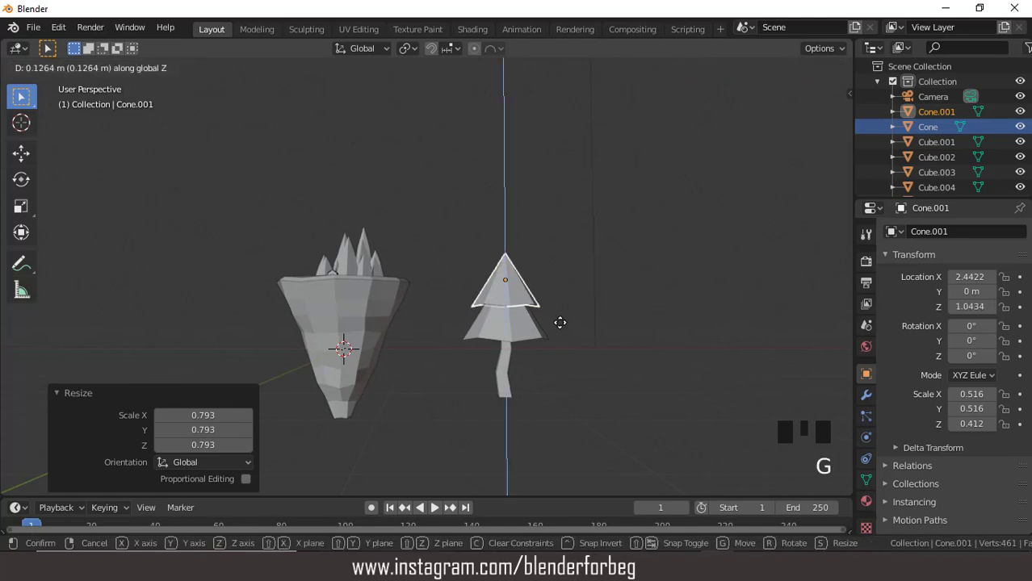
left_click(557, 322)
middle_click_drag(532, 292, 547, 330)
key("r")
key("z")
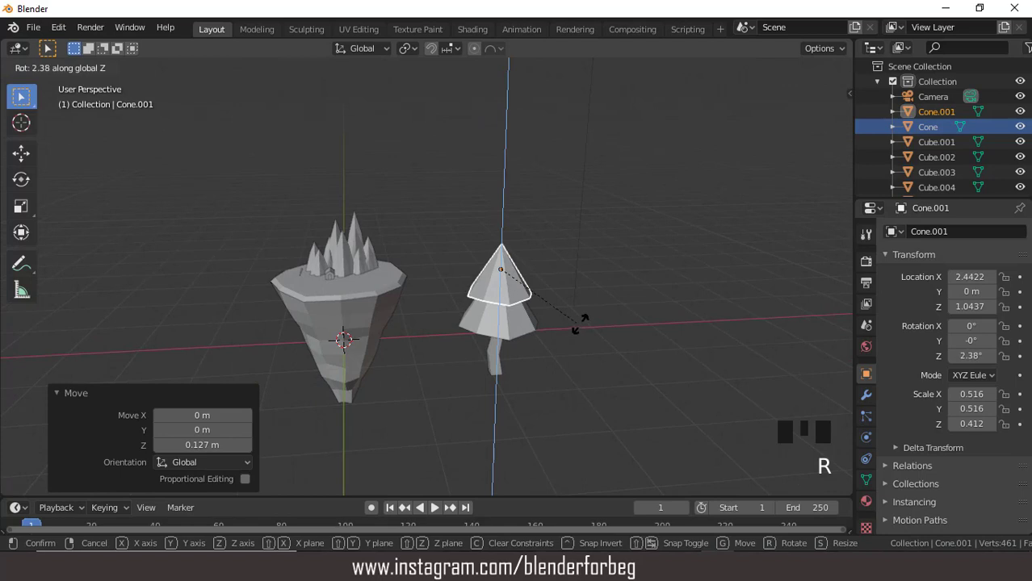
left_click(586, 331)
Step: Duplicate the lowest cone and place the copy about 0.83 m higher along Z as the treetop
left_click(518, 322)
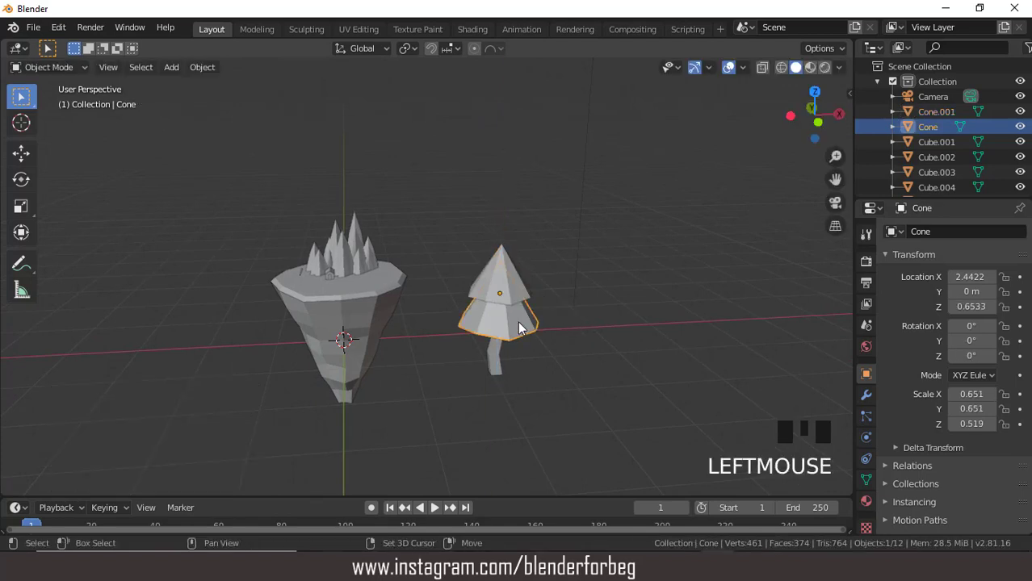
key("shift+d")
key("z")
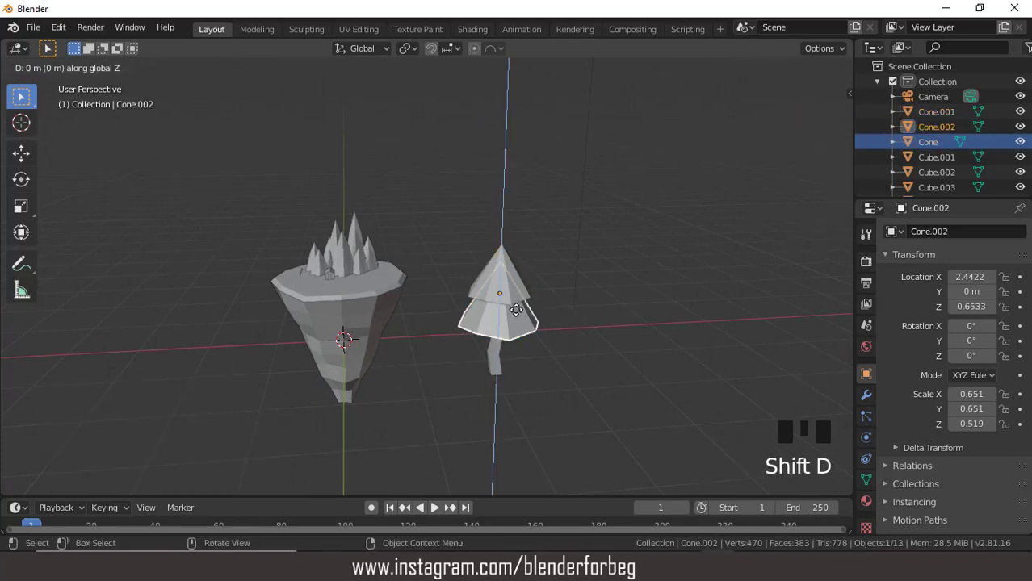
left_click(506, 276)
key("KP_1")
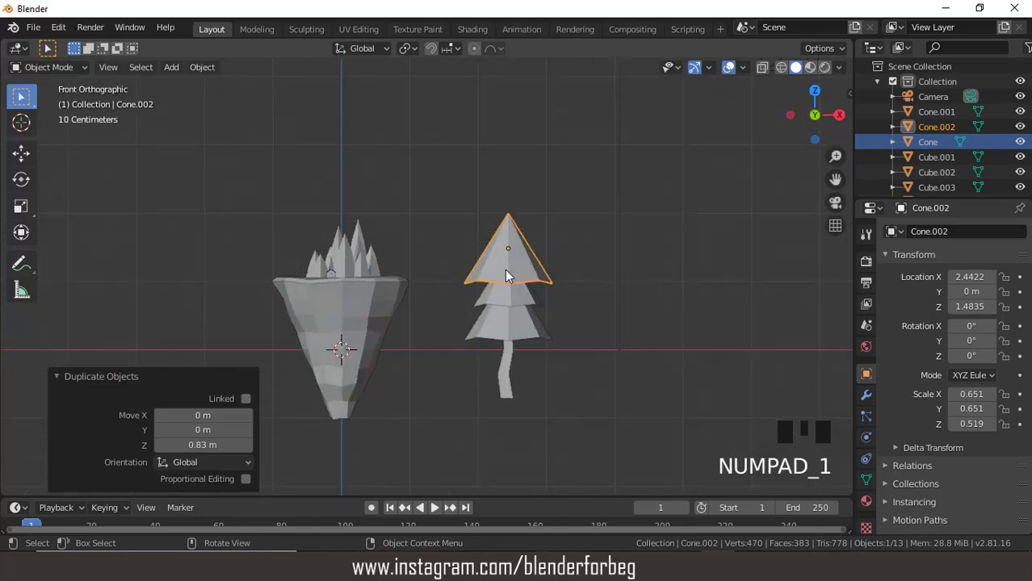
Step: In front view, scale the top cone to about 0.599 and lower it about 0.0443 m along Z
key("s")
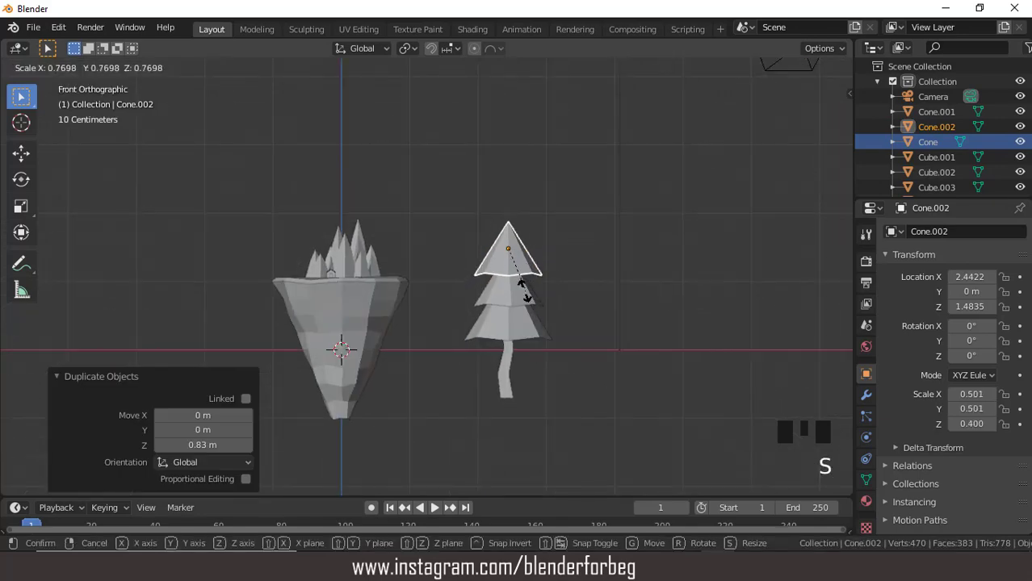
left_click(513, 284)
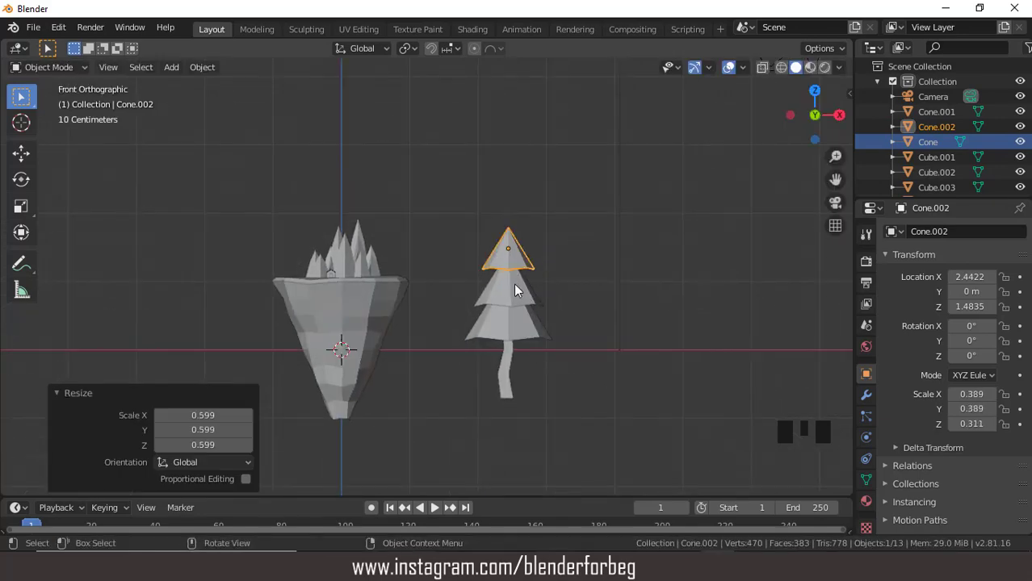
key("g")
key("z")
left_click(514, 292)
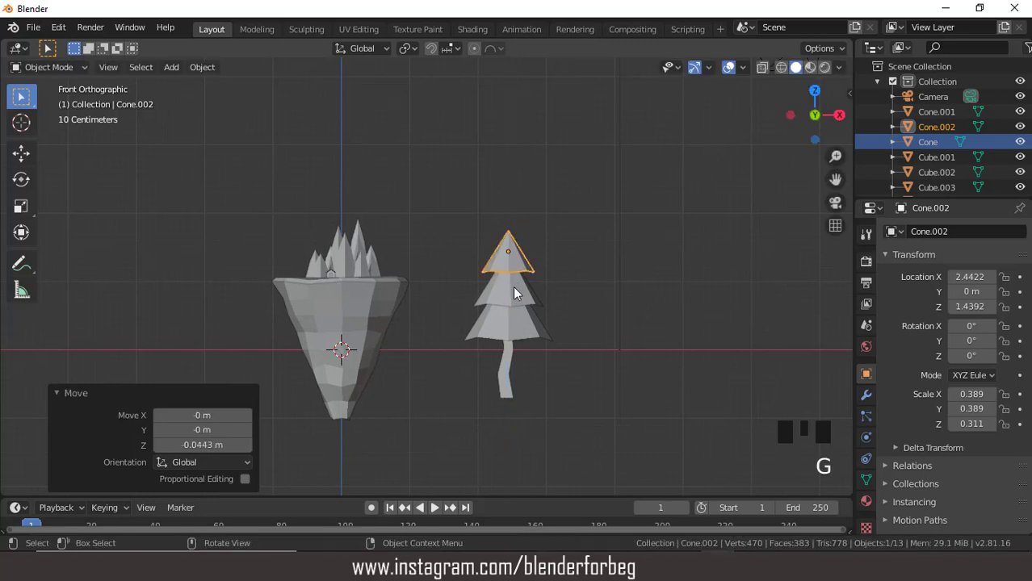
Step: Select all three stacked cones and join them into a single object with the lowest cone active
mouse_move(494, 274)
middle_mouse_down()
mouse_move(527, 293)
mouse_move(504, 287)
middle_mouse_up()
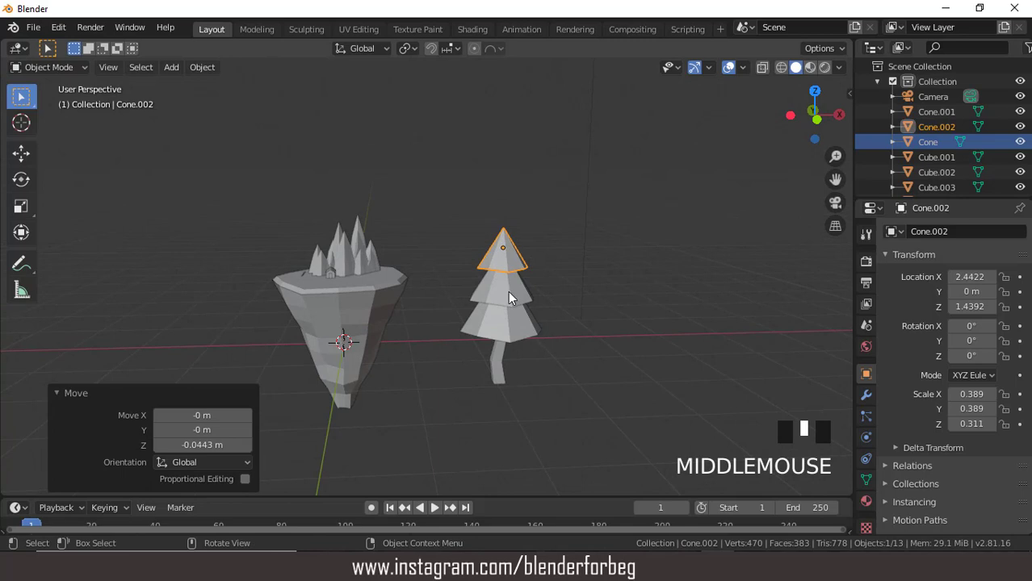
left_click(518, 320, "shift")
left_click(518, 322, "shift")
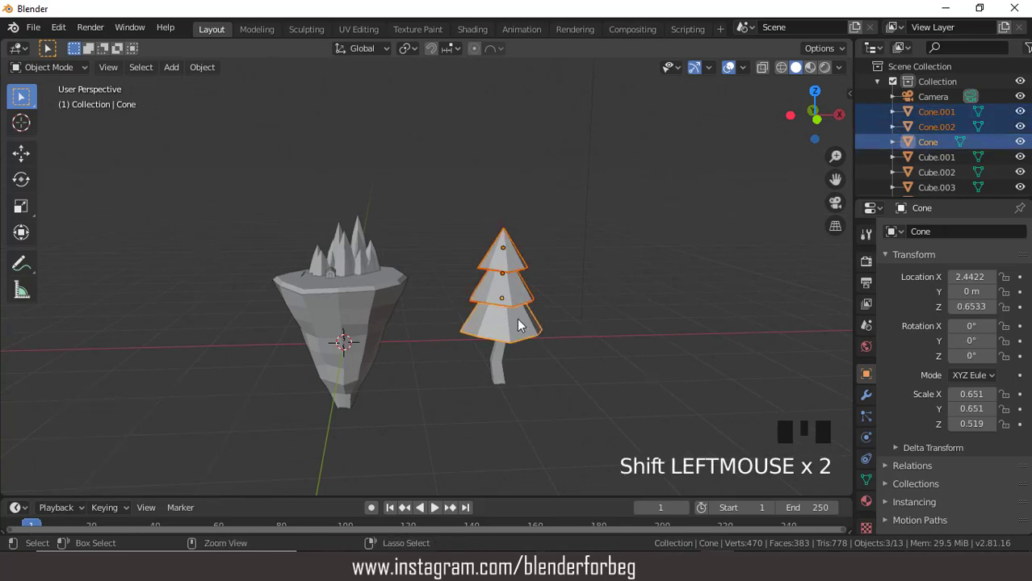
key("ctrl+j")
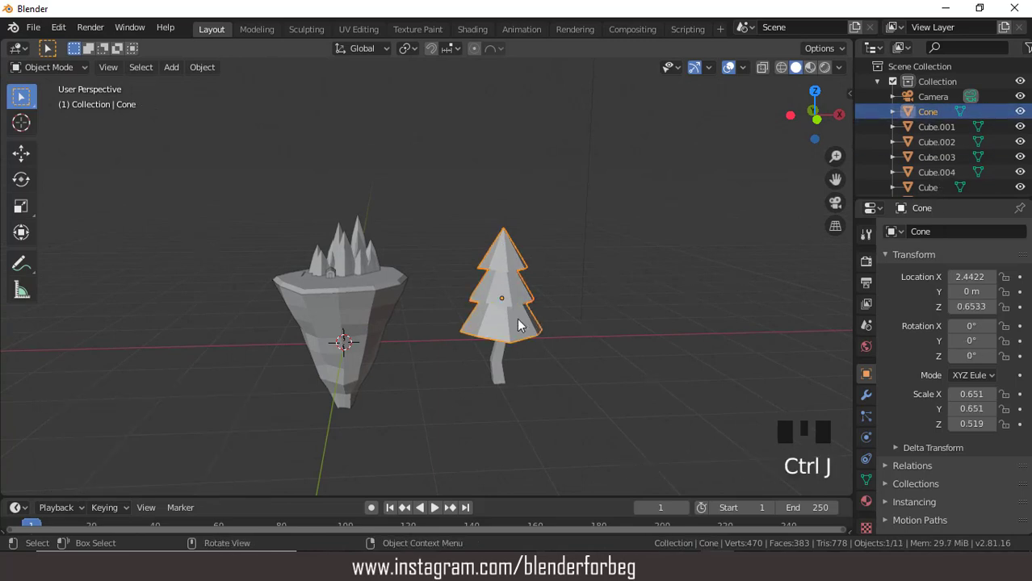
Step: Add the bent trunk to the selection and scale the whole tree down to about 0.268
scroll(564, 320, "up", 1)
scroll(565, 326, "down", 1)
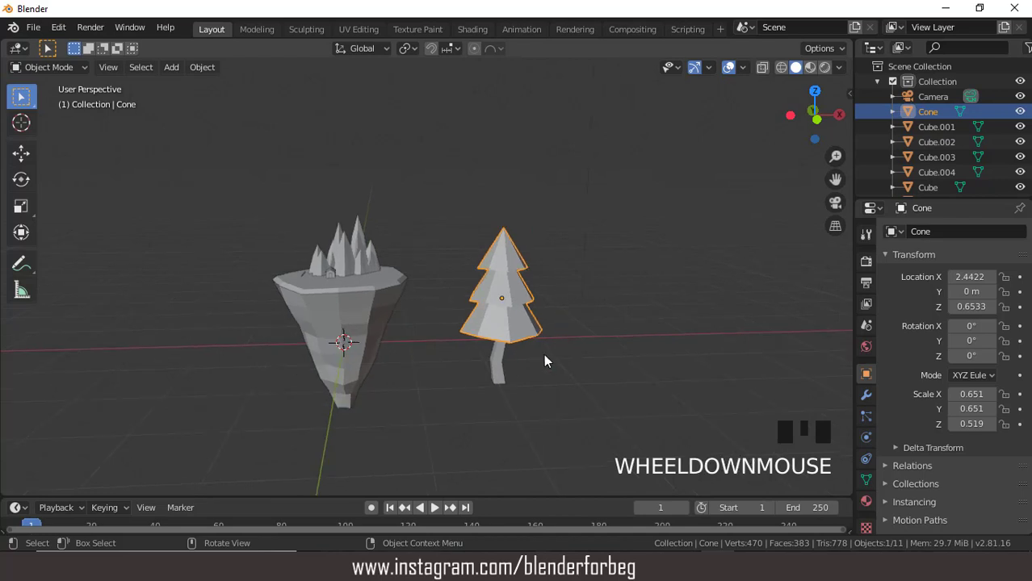
left_click(499, 361, "shift")
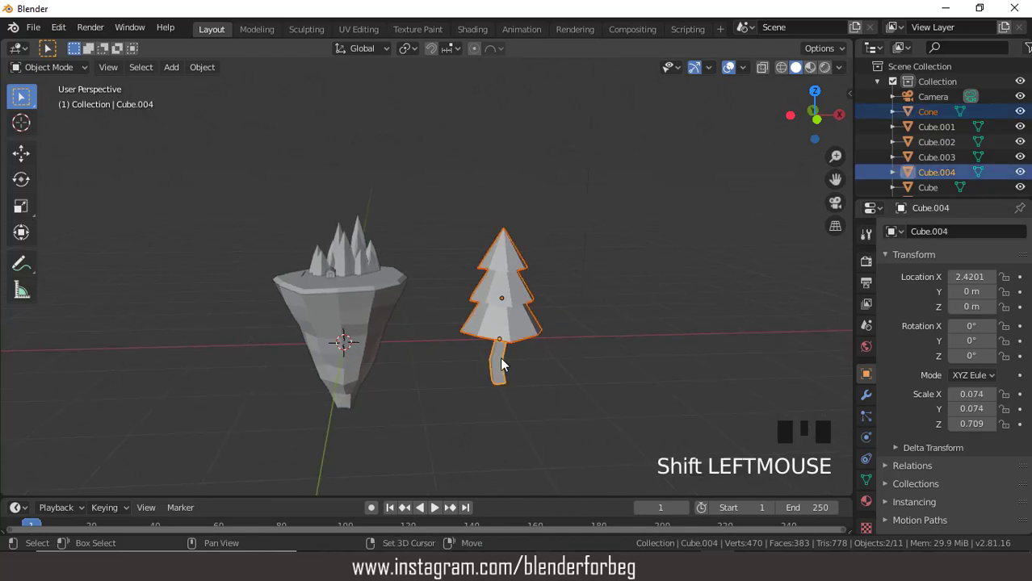
key("KP_1")
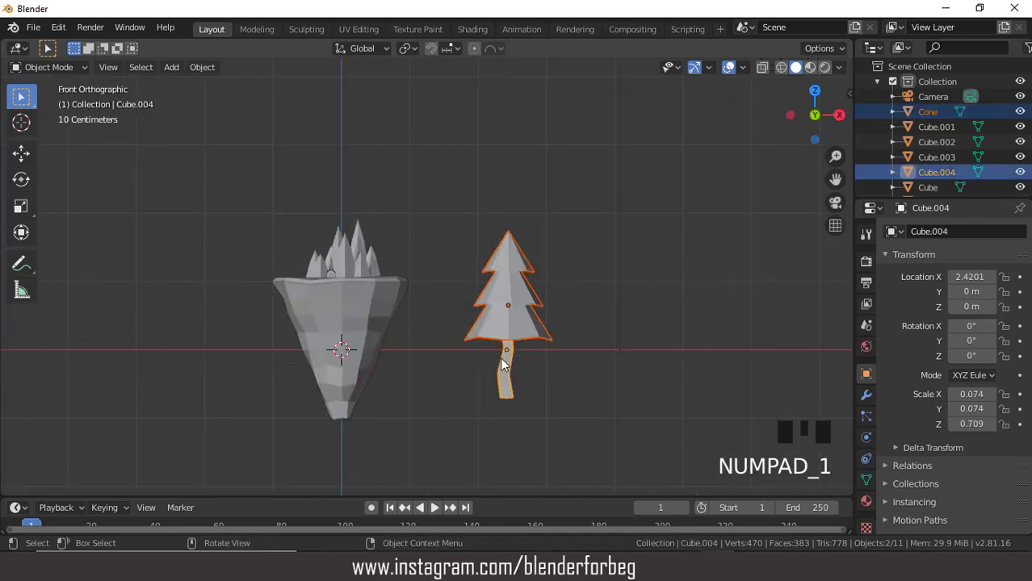
key("s")
left_click(518, 348)
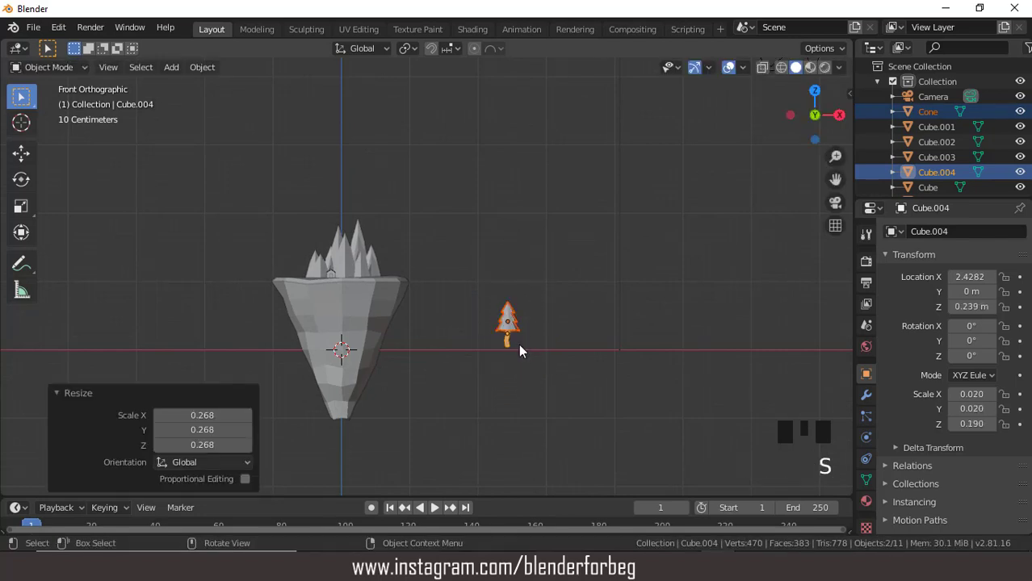
Step: Move the tree onto the island, about -2.49 m along X and 0.886 m along Z
key("g")
key("x")
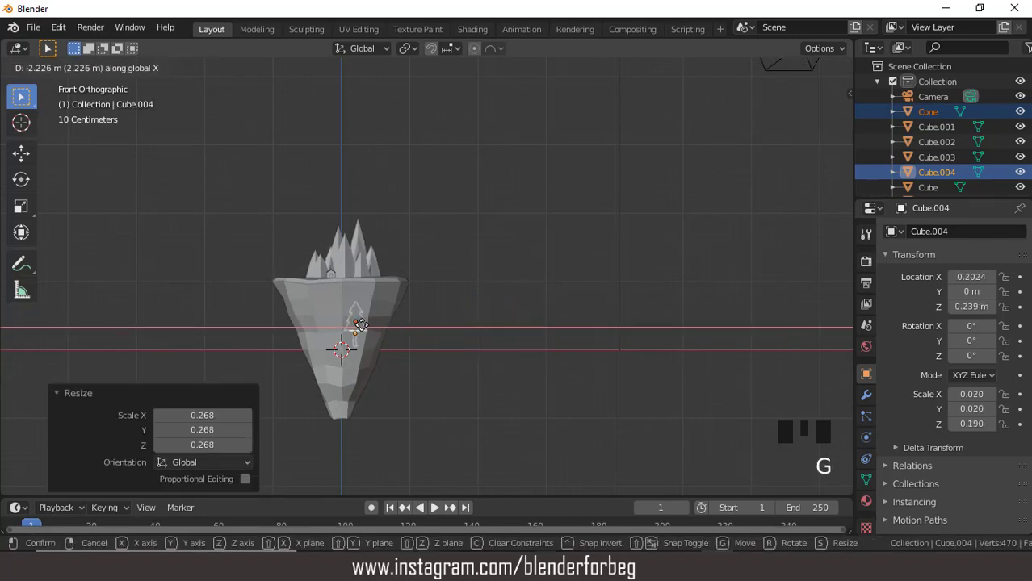
left_click(349, 327)
key("g")
key("z")
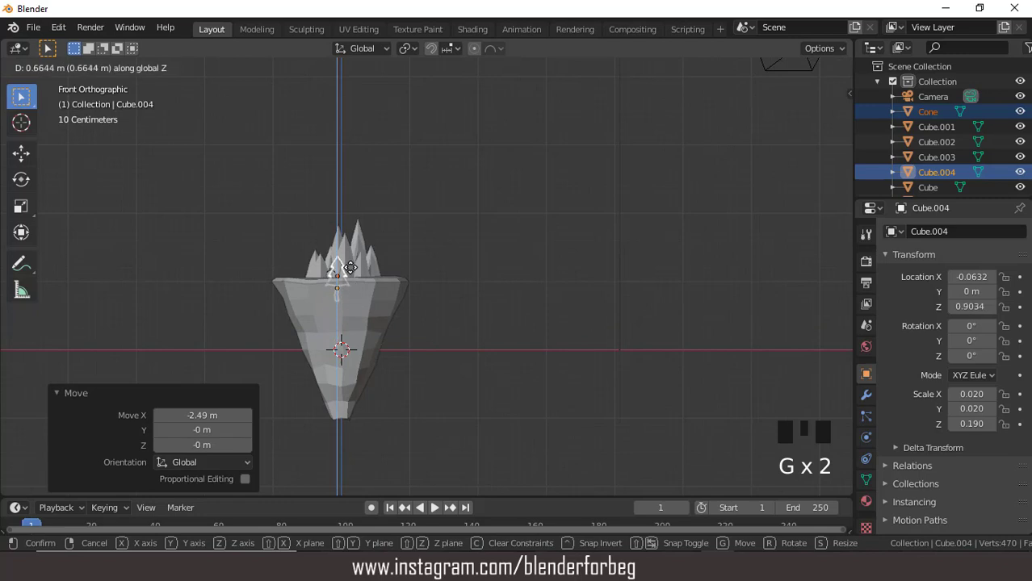
left_click(347, 261)
Step: Shift the tree about -0.46 m along Y so it stands in front of the existing trees
middle_click_drag(347, 266, 499, 279)
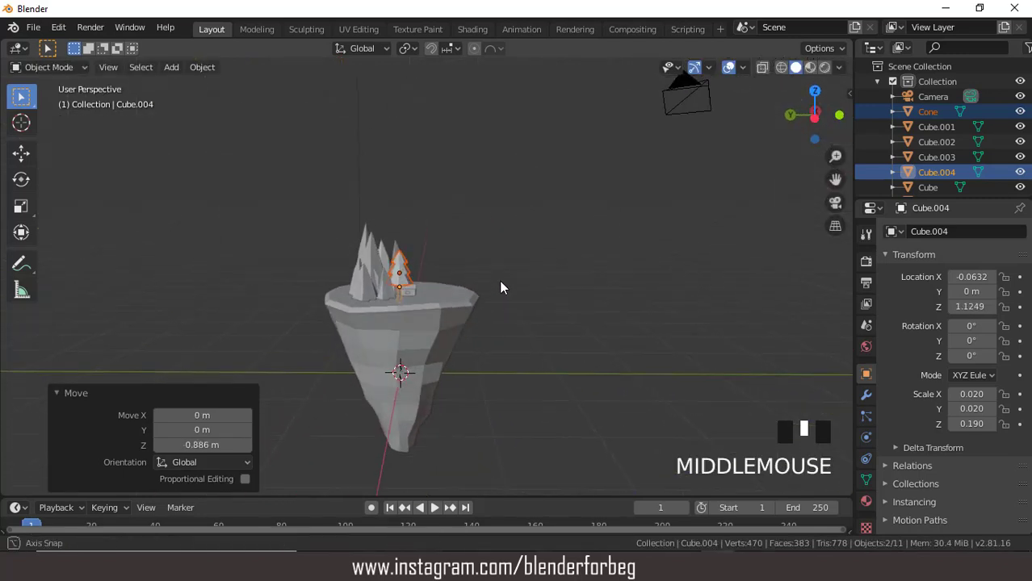
key("g")
key("y")
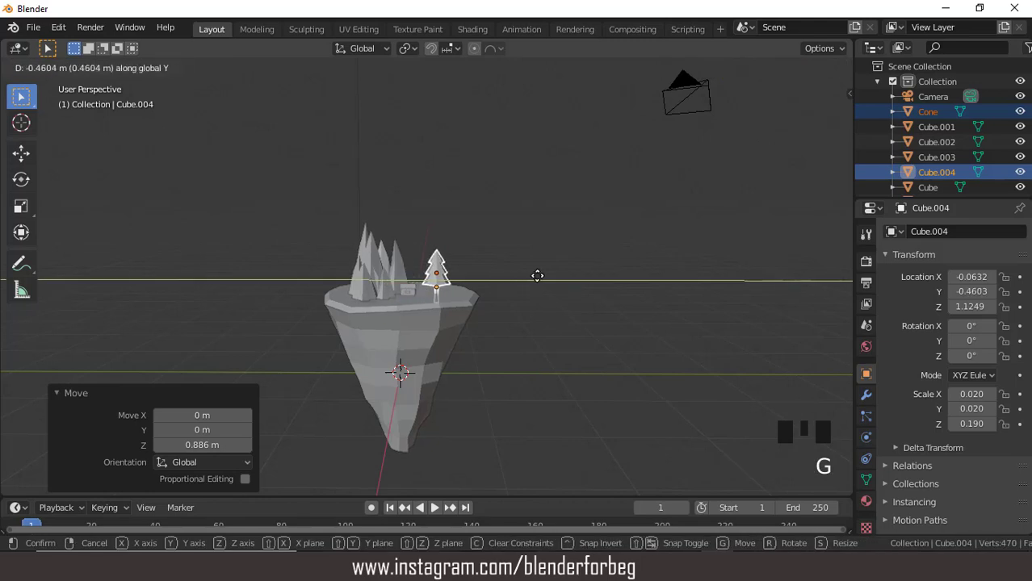
left_click(538, 282)
Step: Scale the foliage and trunk down together to about 0.302 to suit the small house
middle_click_drag(532, 326, 402, 323)
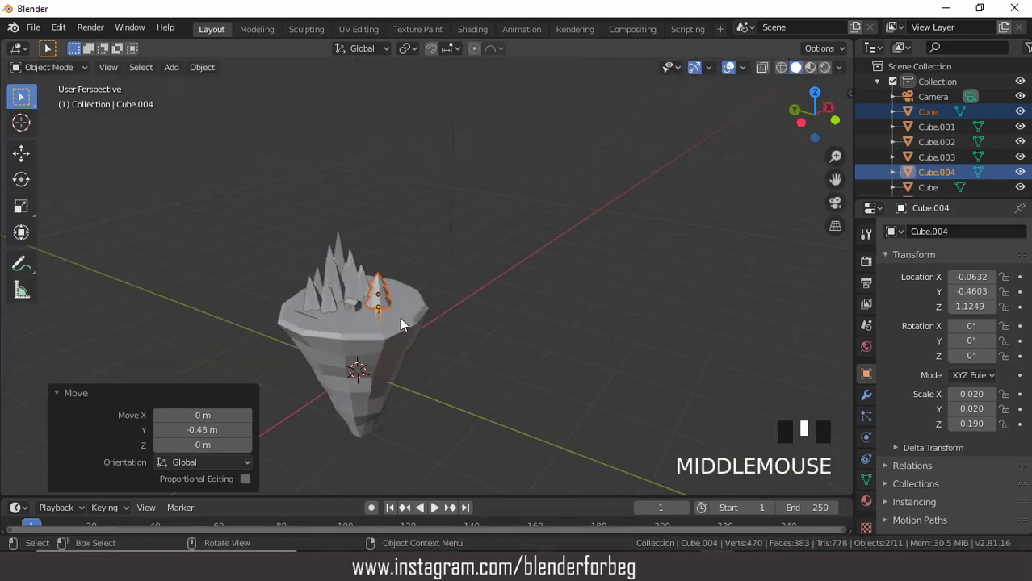
scroll(403, 322, "up", 3)
key("ctrl+KP_4")
key("ctrl+KP_4")
key("ctrl+KP_4")
key("ctrl+KP_4")
key("ctrl+KP_4")
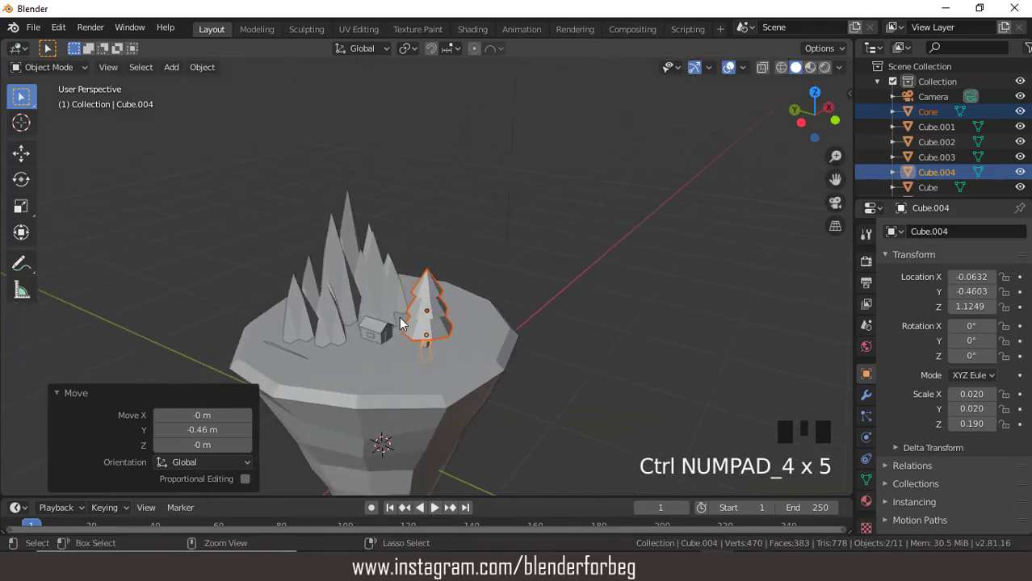
scroll(512, 379, "up", 1)
key("s")
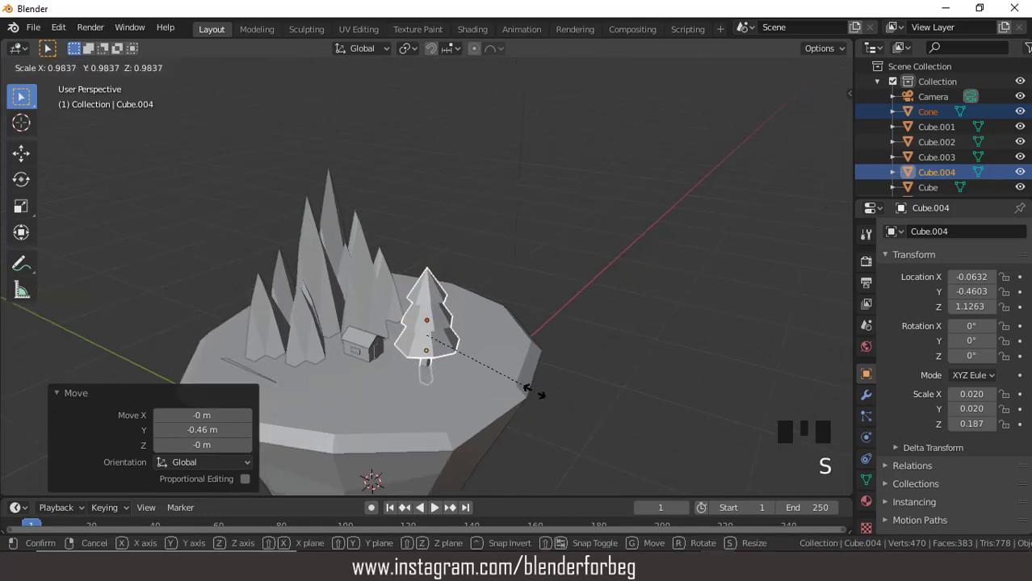
left_click(446, 365)
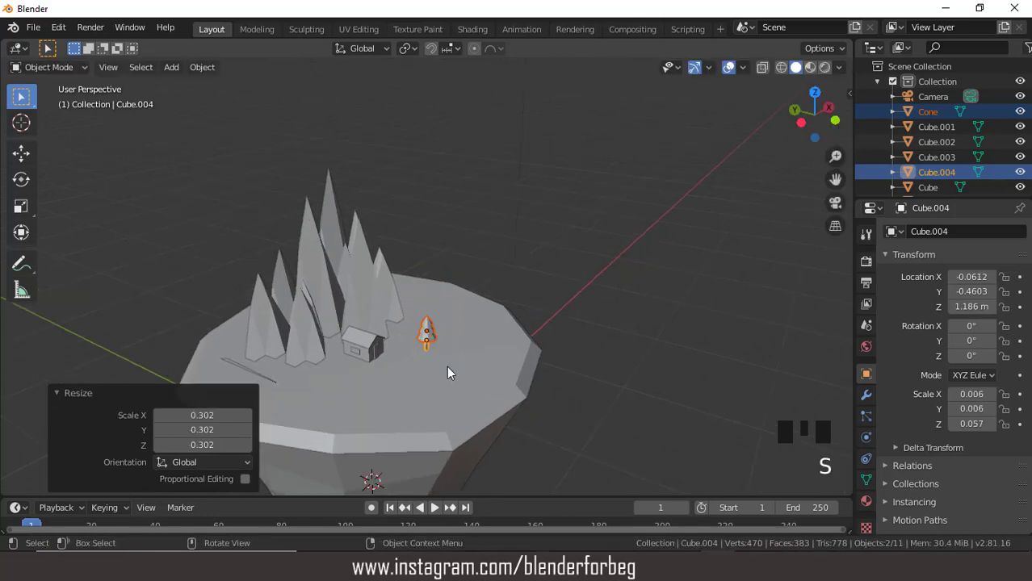
Step: Lower the tree about 0.0835 m along Z so its trunk meets the island surface
middle_click_drag(446, 365, 407, 343)
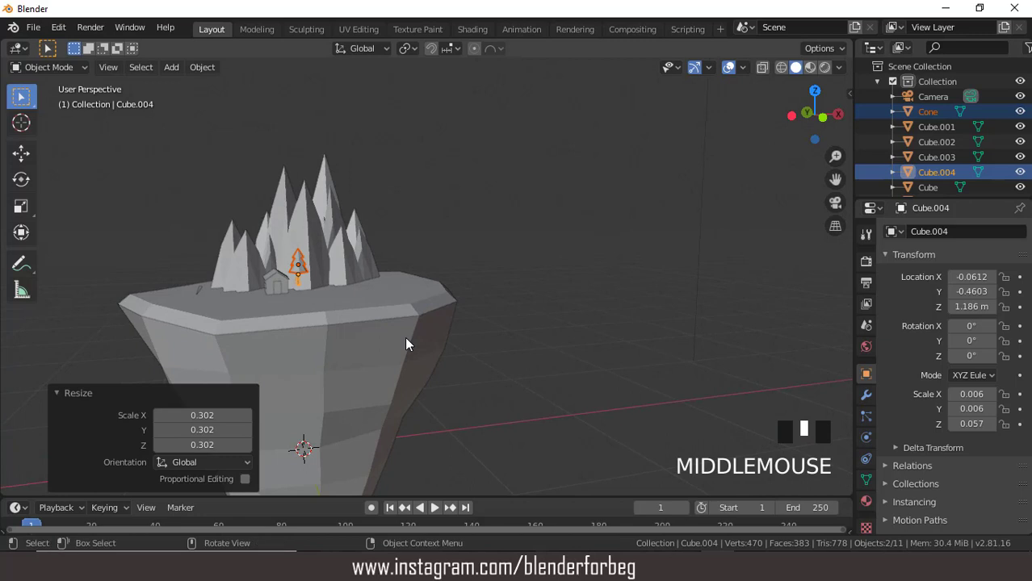
key("g")
key("z")
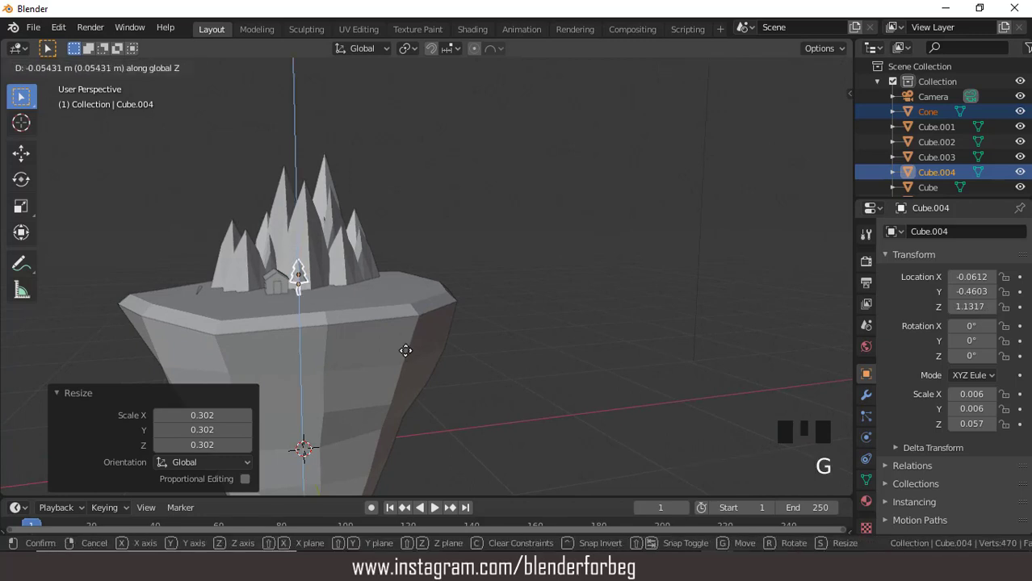
left_click(405, 352)
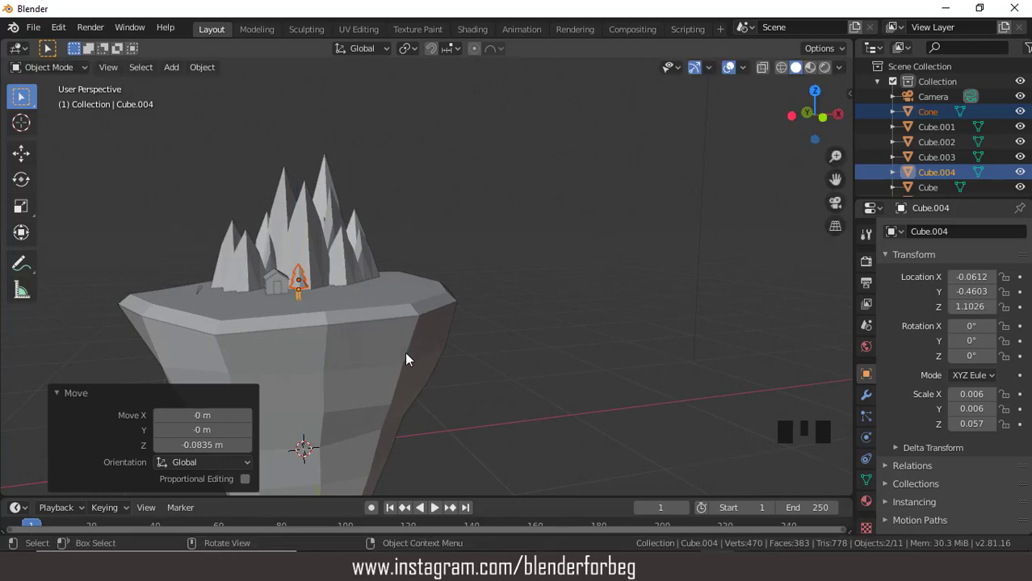
Step: Select only the small tree's trunk and create a new material for it
scroll(355, 319, "up", 3)
middle_click_drag(326, 311, 371, 302)
scroll(426, 333, "up", 2)
left_click(426, 332)
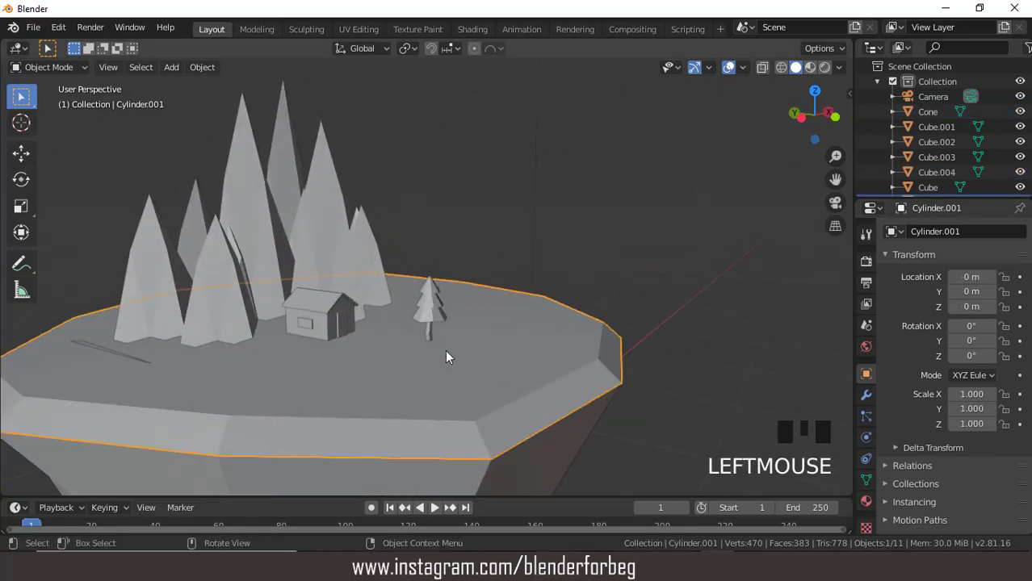
left_click(427, 331)
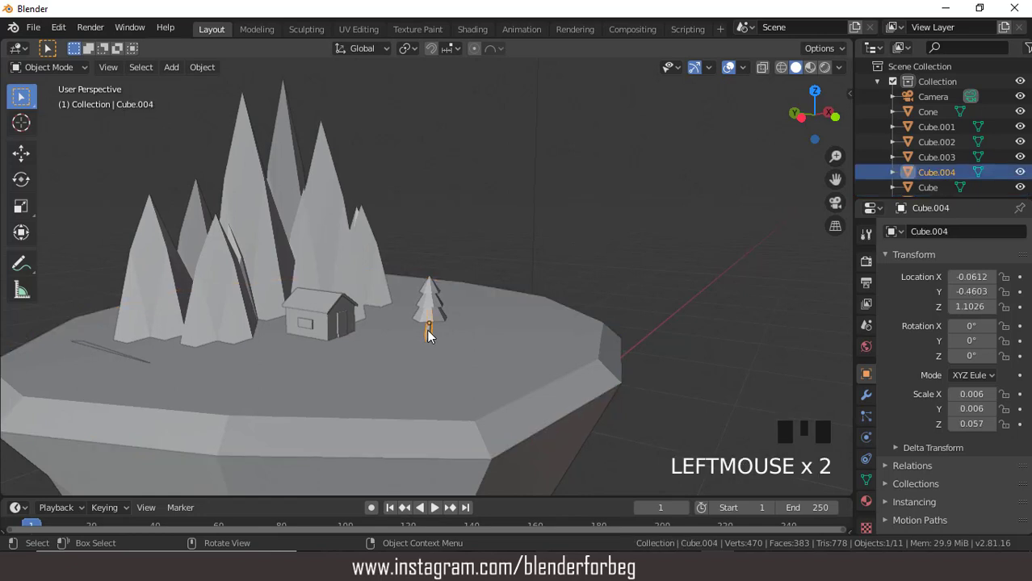
left_click(866, 502)
left_click(974, 300)
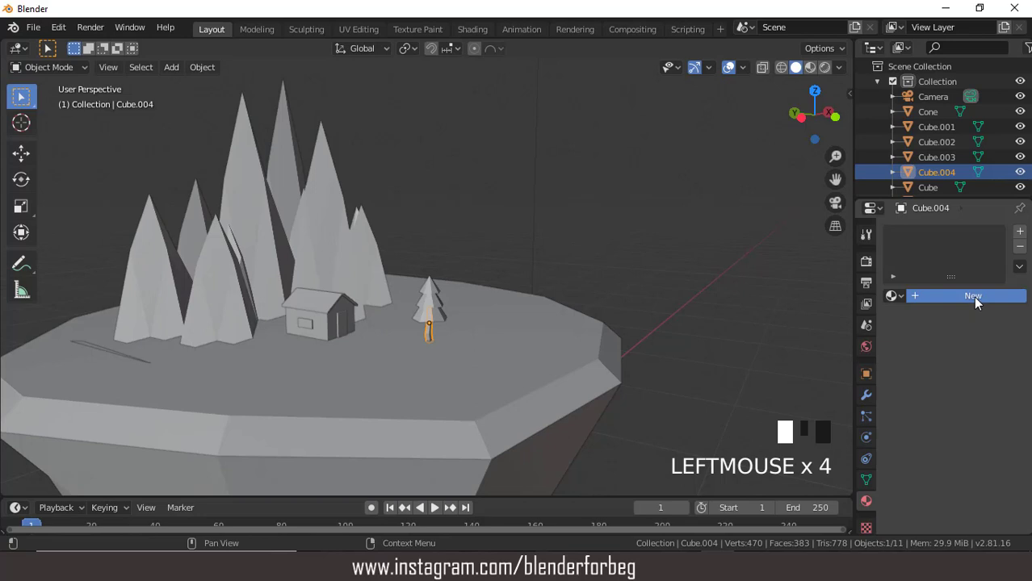
Step: Add two more material slots to the trunk and make the second slot active
left_click(1020, 231)
left_click(1020, 232)
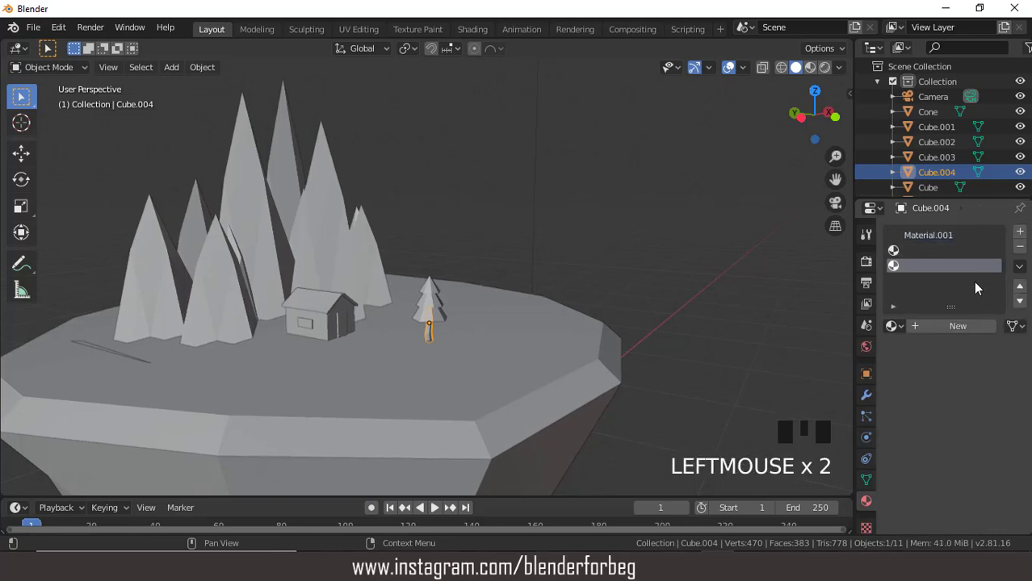
left_click(928, 250)
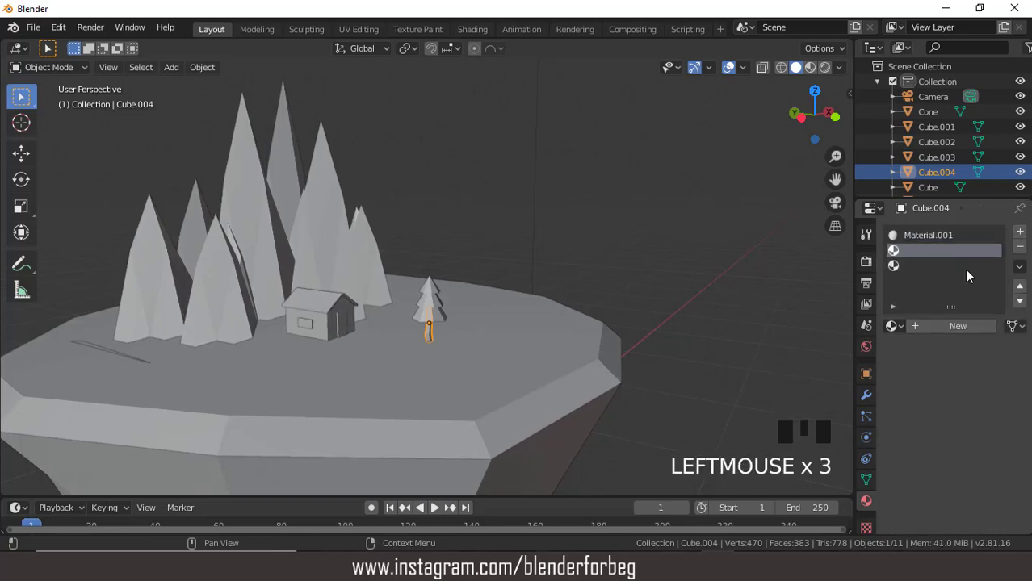
Step: Remove the trunk's two empty material slots and set its remaining material's base color to a saturated orange
left_click(1019, 249)
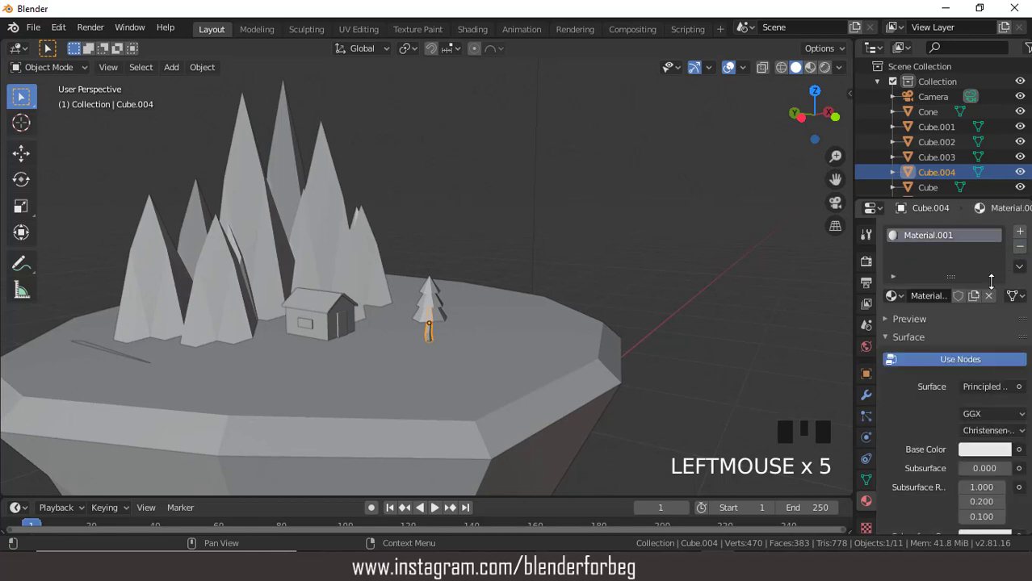
left_click(986, 451)
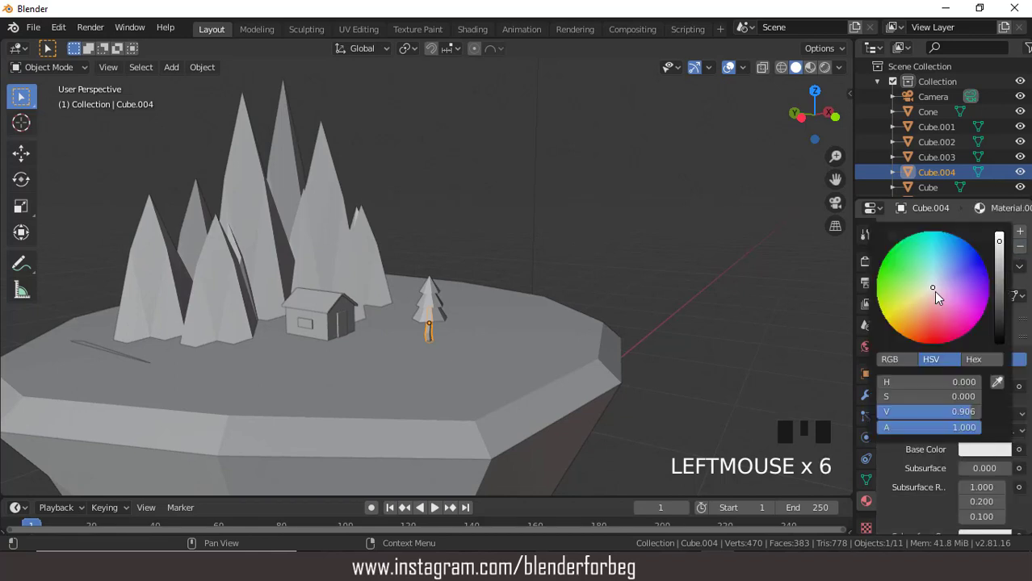
left_click_drag(934, 293, 918, 331)
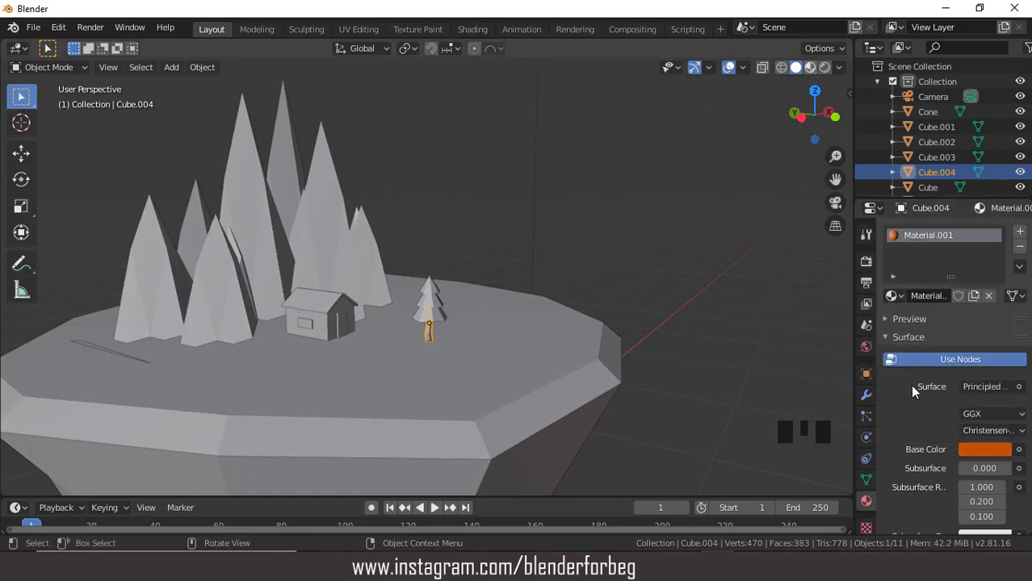
Step: Show the scene in material preview and give the small tree's foliage a new material with a dark green base color
left_click(809, 67)
left_click(429, 300)
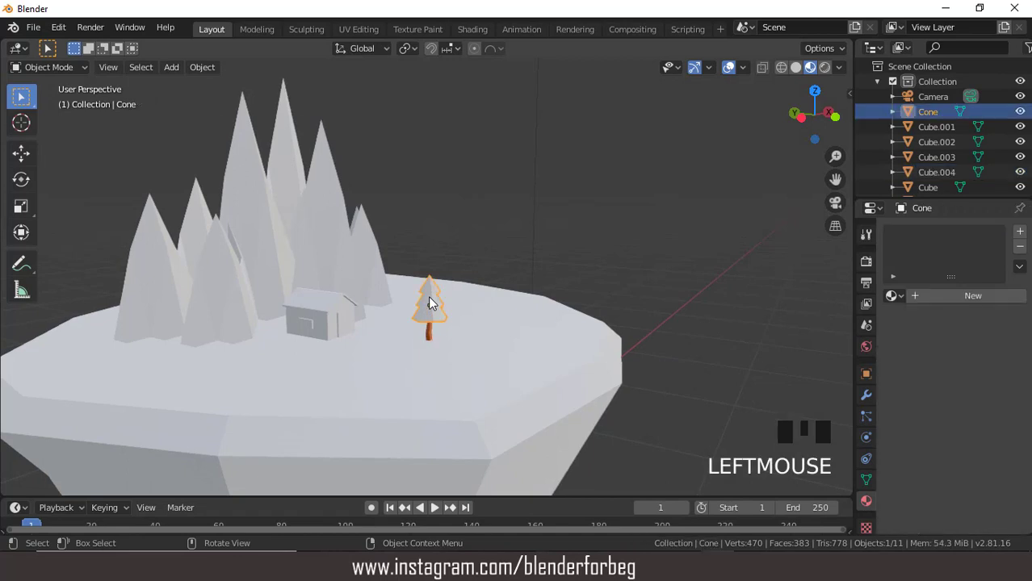
left_click(967, 295)
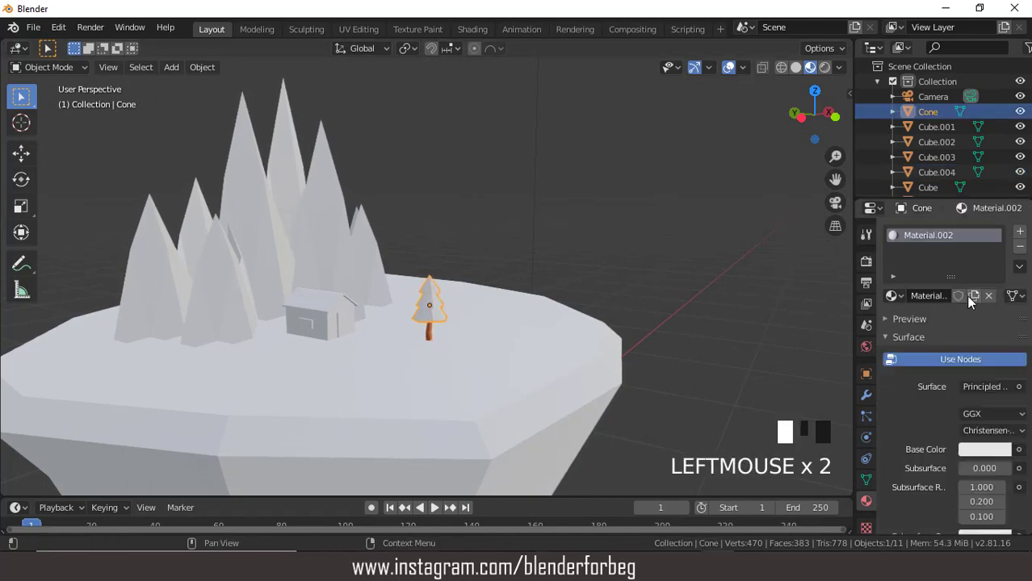
left_click(983, 449)
left_click_drag(925, 284, 890, 249)
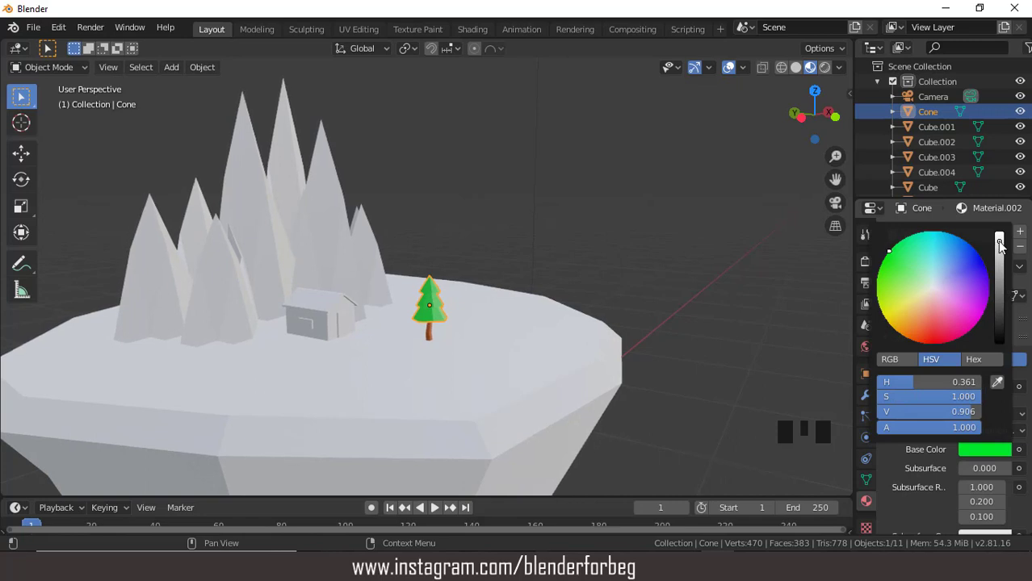
left_click_drag(999, 244, 999, 275)
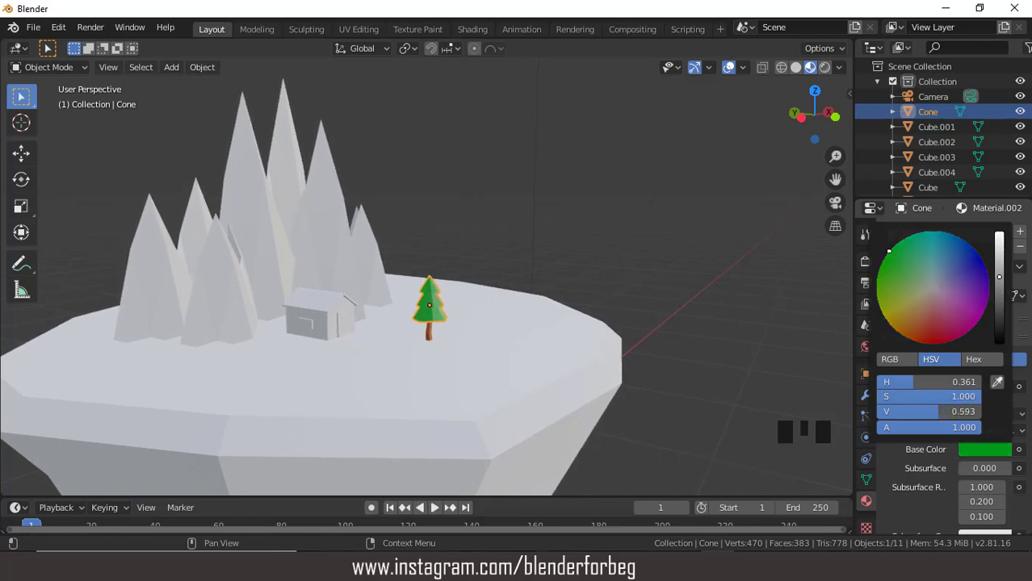
left_click_drag(893, 255, 886, 260)
left_click(866, 457)
Step: Join the small tree's trunk and foliage into one object, with the foliage as the active object
scroll(557, 373, "up", 2)
middle_click_drag(521, 350, 499, 353)
left_click(469, 340)
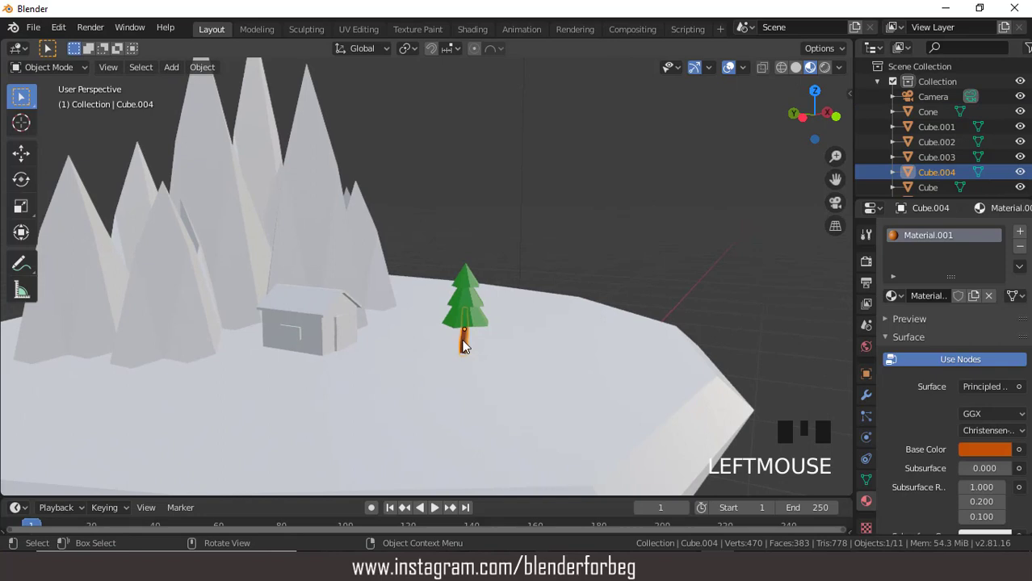
scroll(464, 340, "up", 1)
scroll(461, 339, "up", 2)
scroll(479, 339, "up", 1)
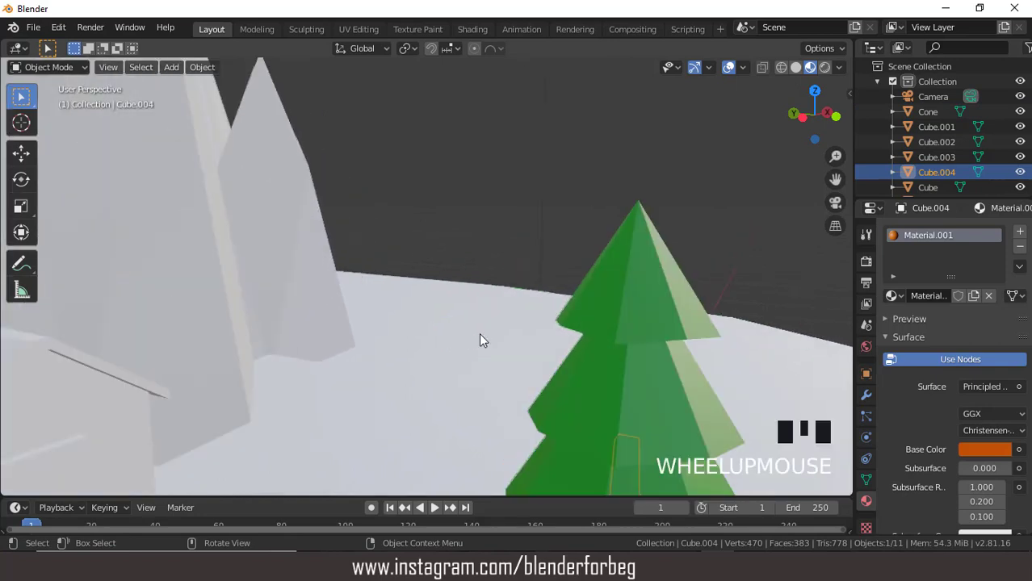
scroll(479, 339, "down", 2)
middle_click_drag(524, 339, 503, 344)
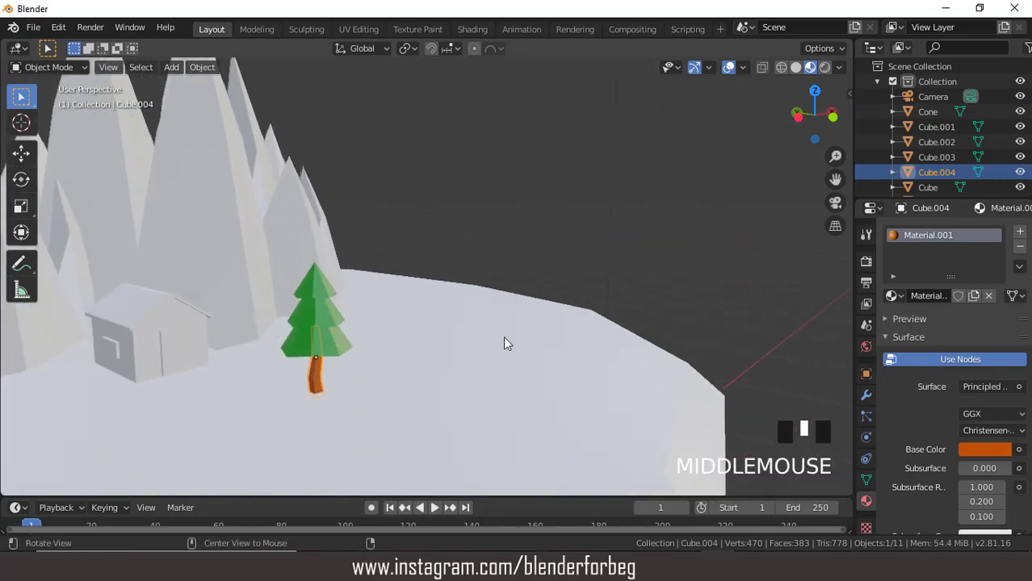
left_click(340, 339, "shift")
key("ctrl+j")
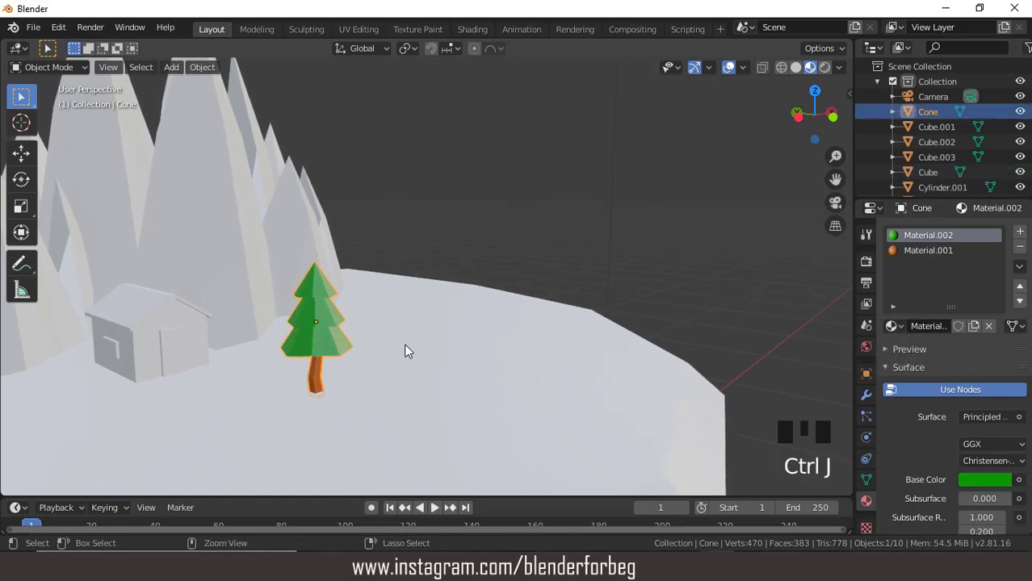
Step: From the top view, duplicate the joined tree about 0.392 m along X
scroll(405, 350, "up", 3)
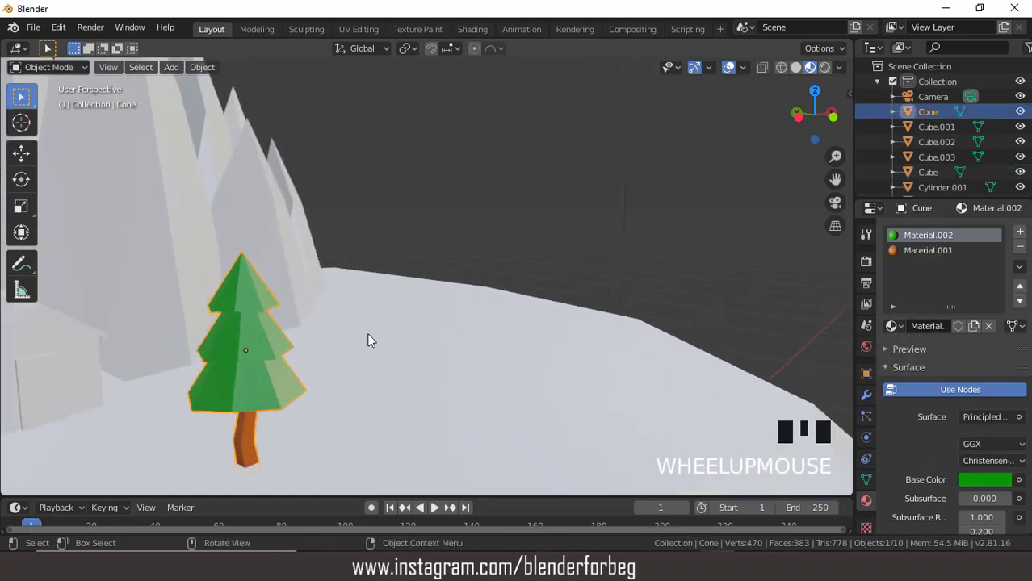
scroll(367, 340, "down", 4)
key("KP_7")
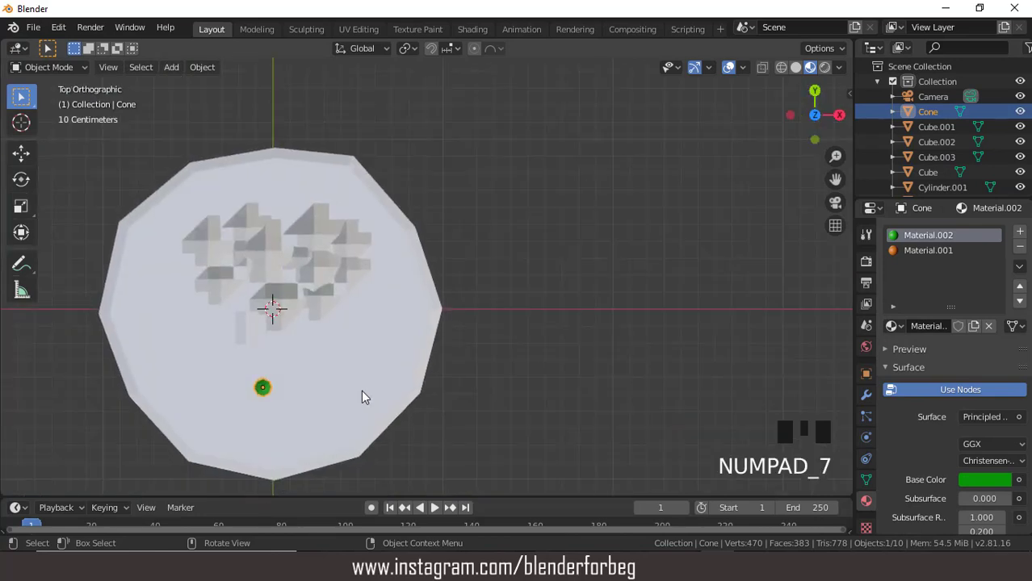
key("shift+d")
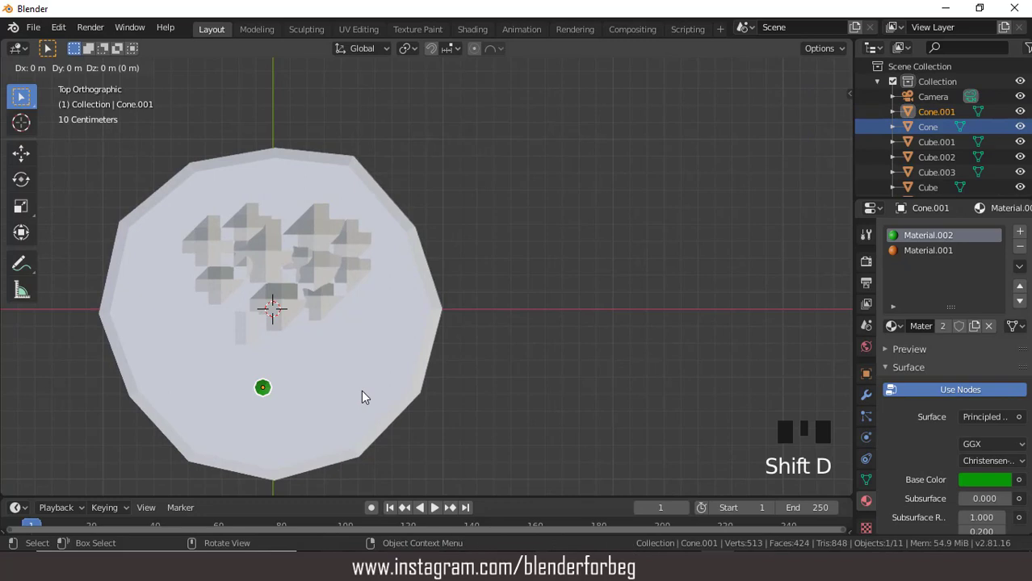
key("x")
left_click(427, 391)
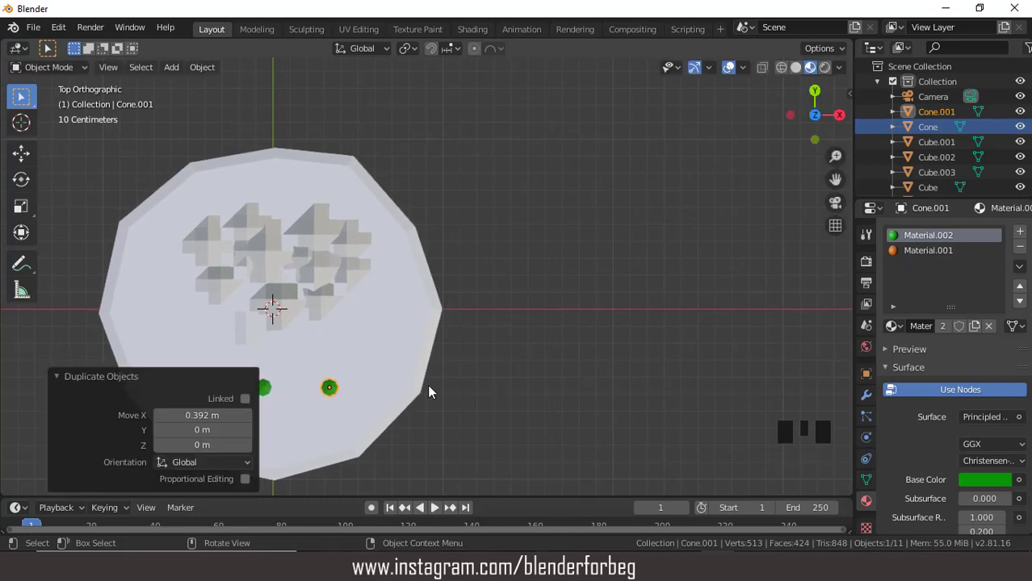
Step: Duplicate the new tree about 0.285 m along Y, and duplicate that copy about 0.374 m along X
key("shift+d")
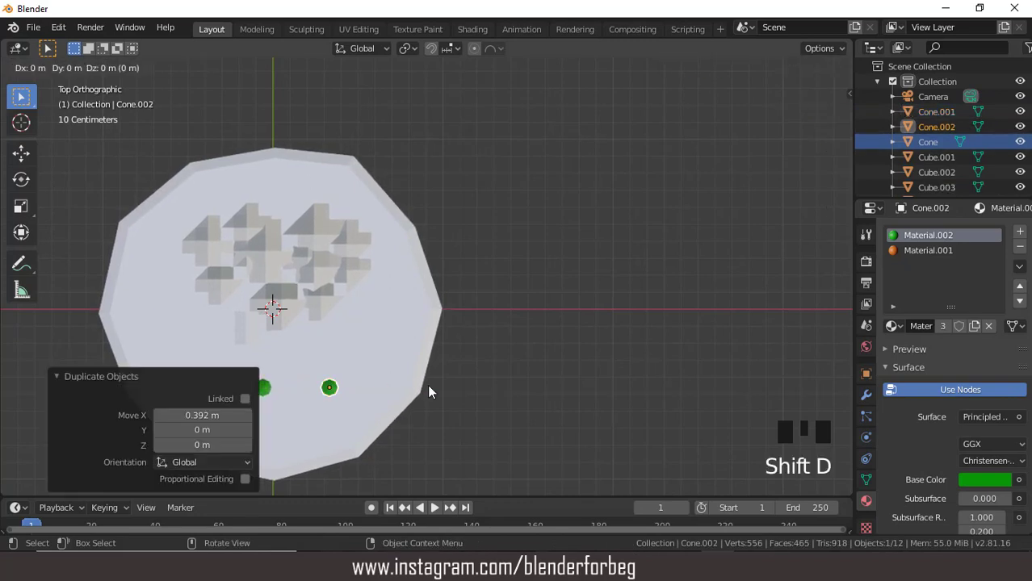
key("y")
left_click(437, 336)
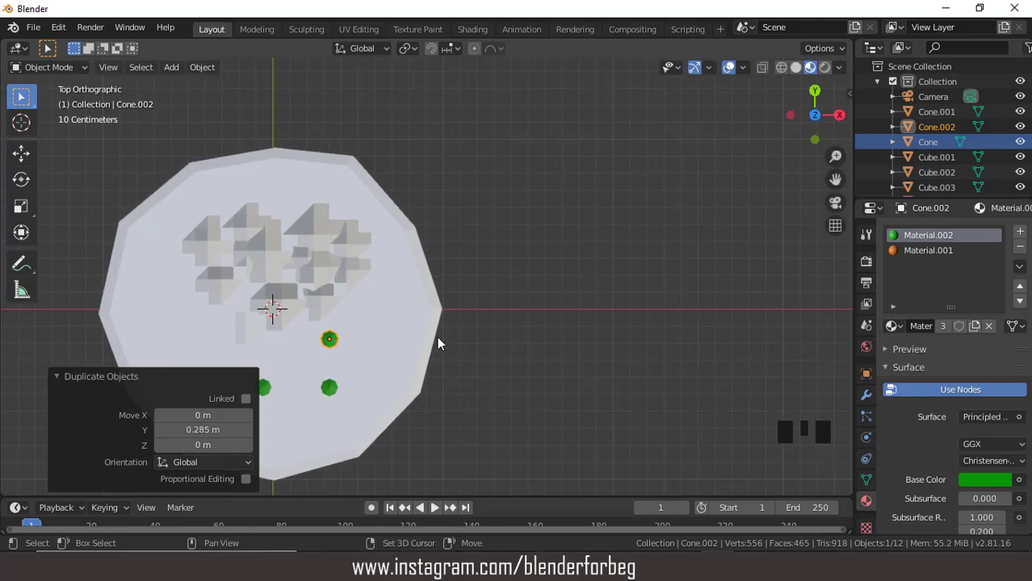
key("shift+d")
key("x")
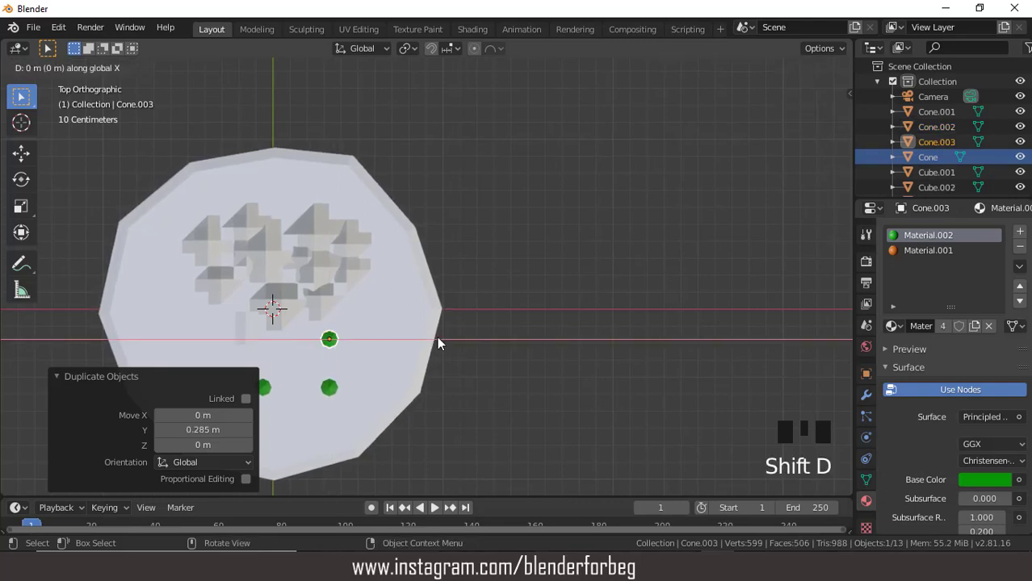
left_click(499, 320)
Step: Duplicate the tree nearest the island's +X edge about -1.26 m along X to the opposite side of the house
scroll(541, 262, "down", 2)
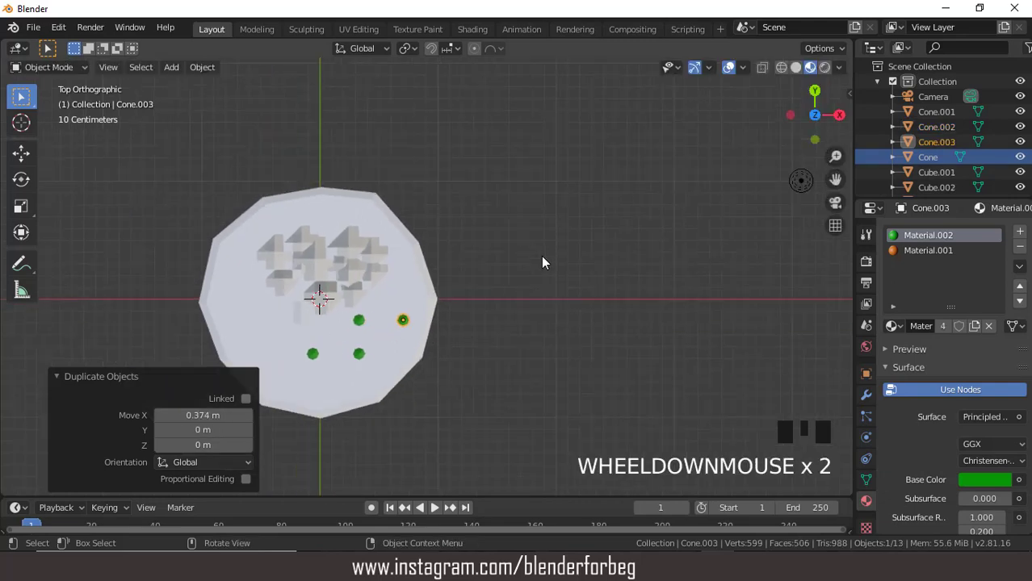
key("ctrl+KP_4")
key("ctrl+KP_4")
key("ctrl+KP_4")
key("ctrl+KP_4")
key("ctrl+KP_4")
key("ctrl+KP_4")
key("ctrl+KP_4")
key("ctrl+KP_4")
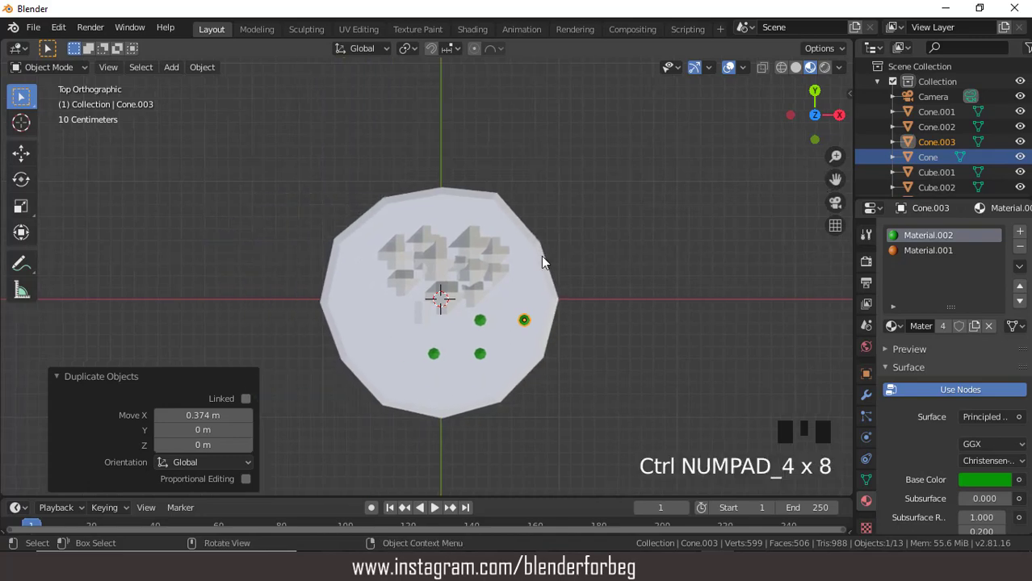
key("shift+d")
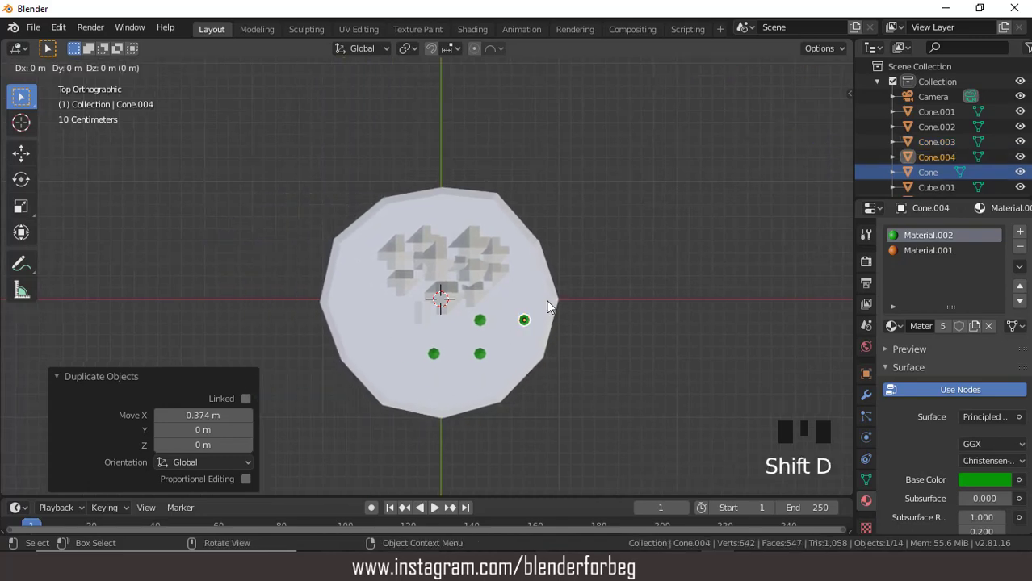
left_click(399, 306)
Step: Duplicate the tree on the island's -X side about 0.34 m along Y and scale the copy by about 1.301
key("shift+d")
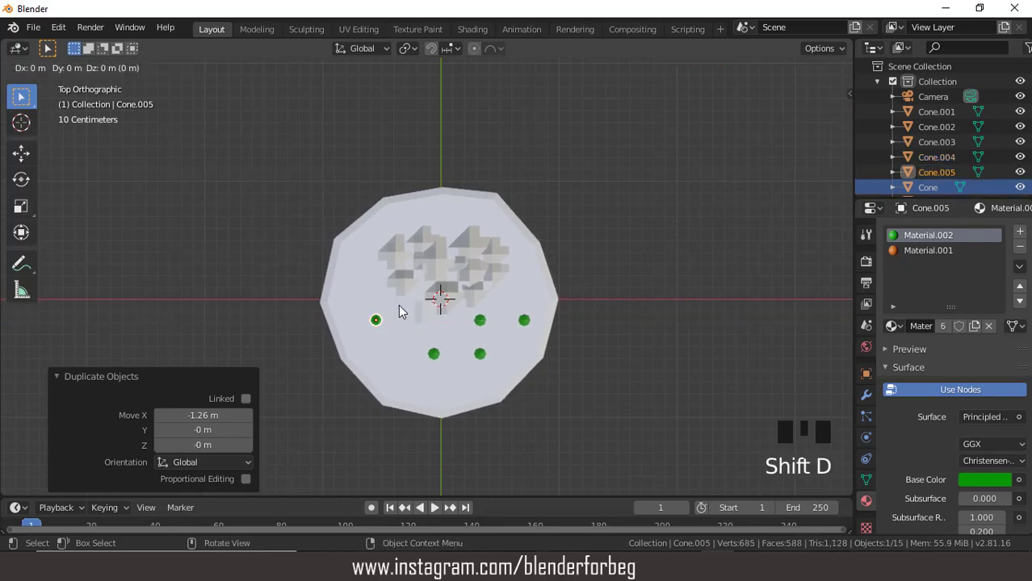
key("y")
left_click(390, 271)
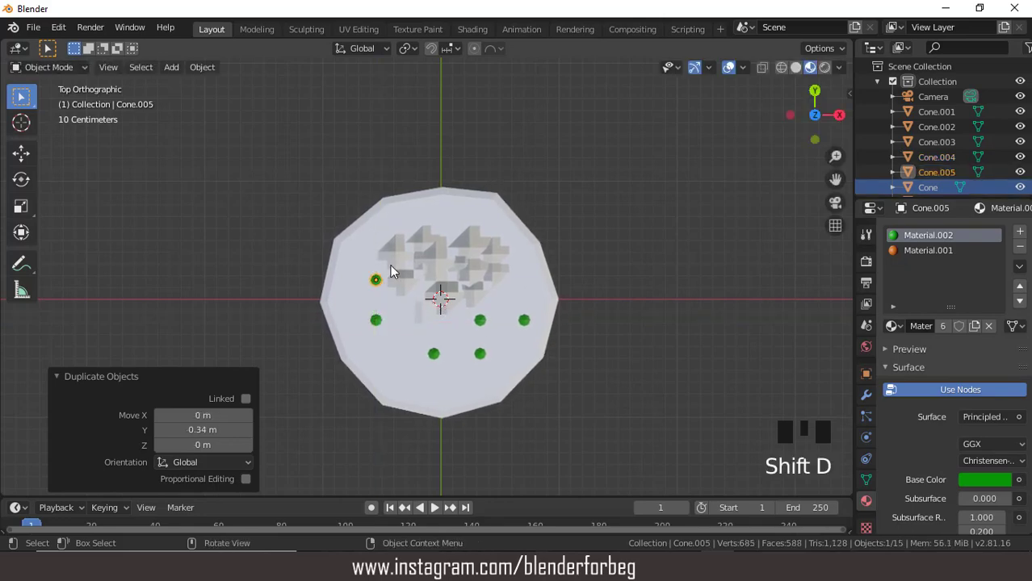
key("s")
left_click(517, 304)
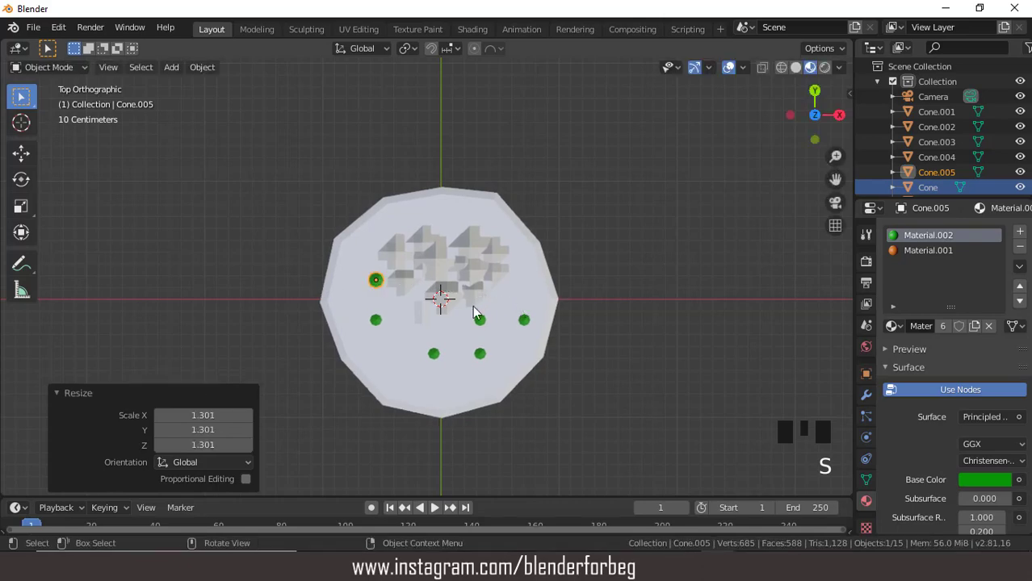
Step: Place a copy of the enlarged tree behind the peaks, about 0.481 m along Y and 0.525 m along X, scaled by about 1.404
key("shift+d")
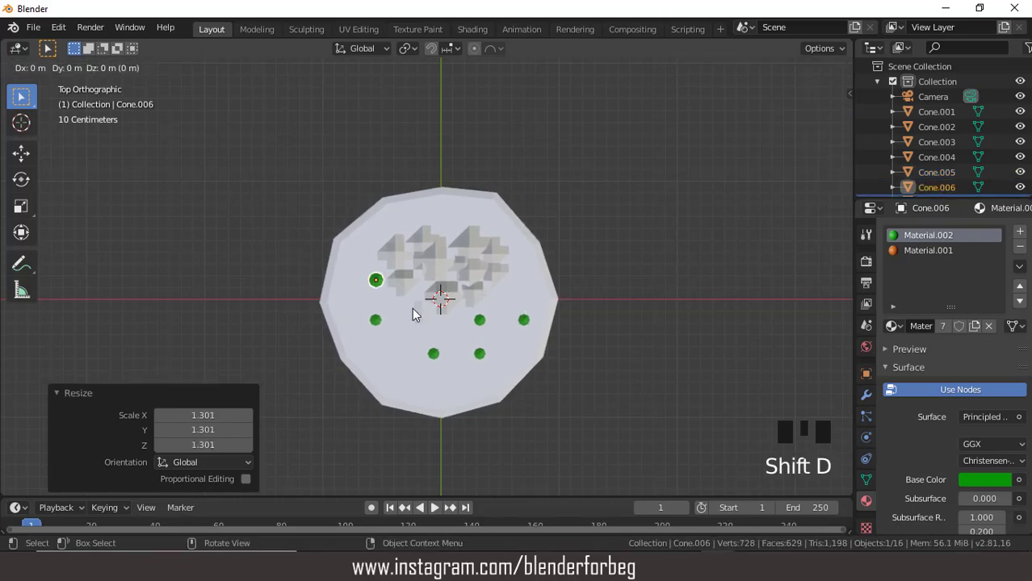
key("y")
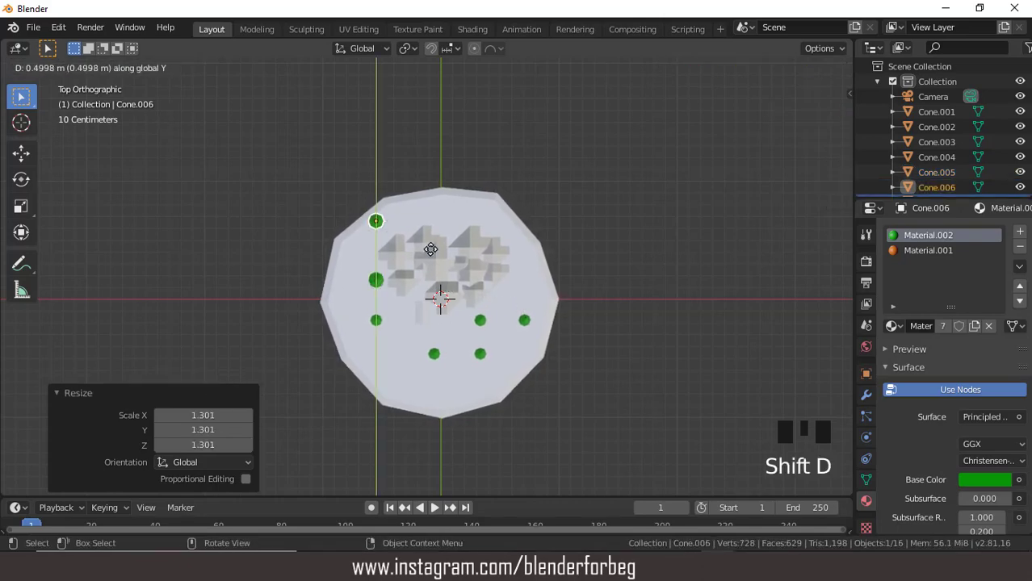
left_click(434, 251)
key("g")
key("x")
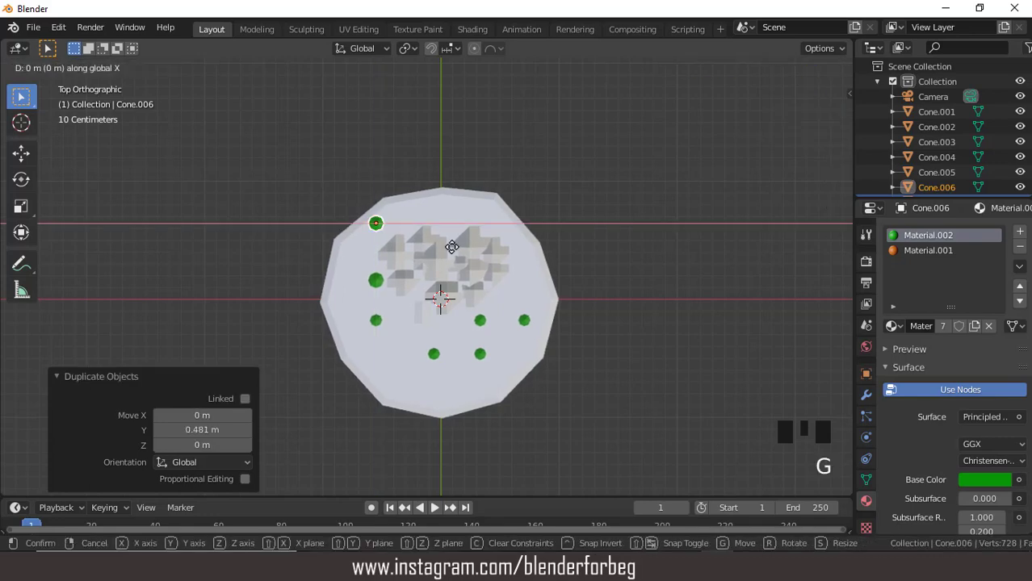
left_click(521, 249)
key("s")
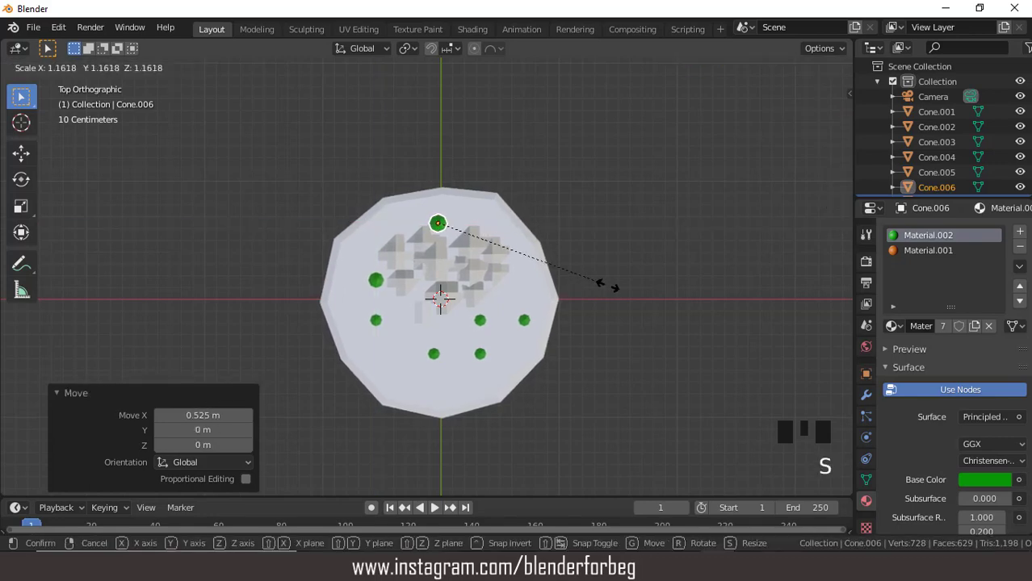
left_click(646, 289)
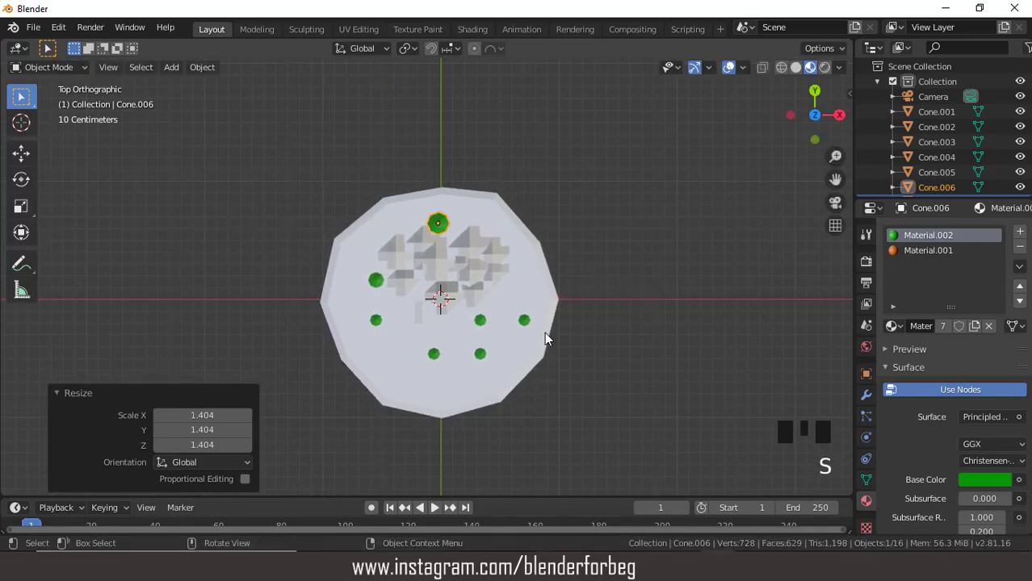
Step: Duplicate the original small tree about -0.301 m along Y, and duplicate that copy about -0.368 m along X
left_click(434, 354)
key("shift+d")
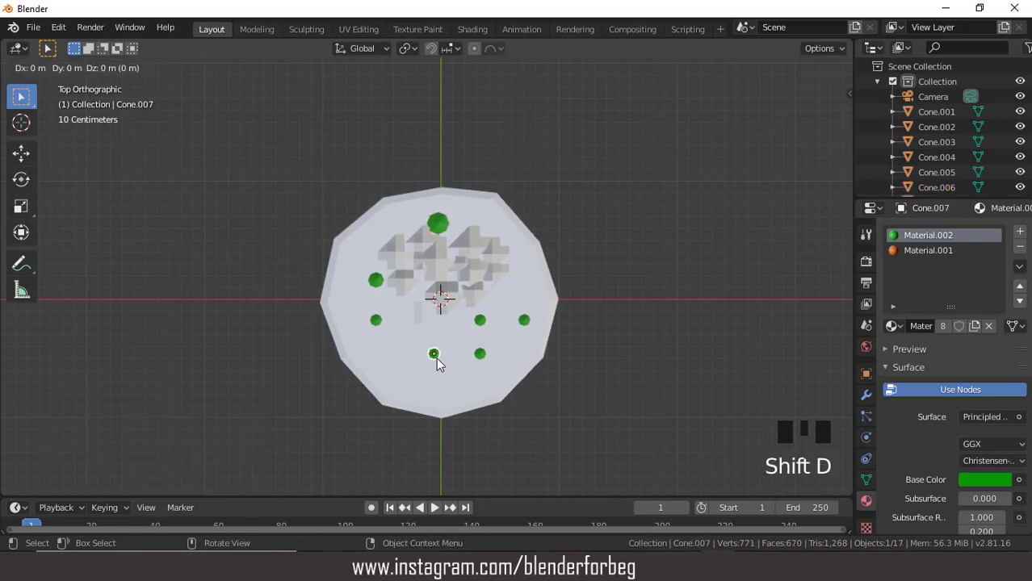
key("y")
left_click(436, 393)
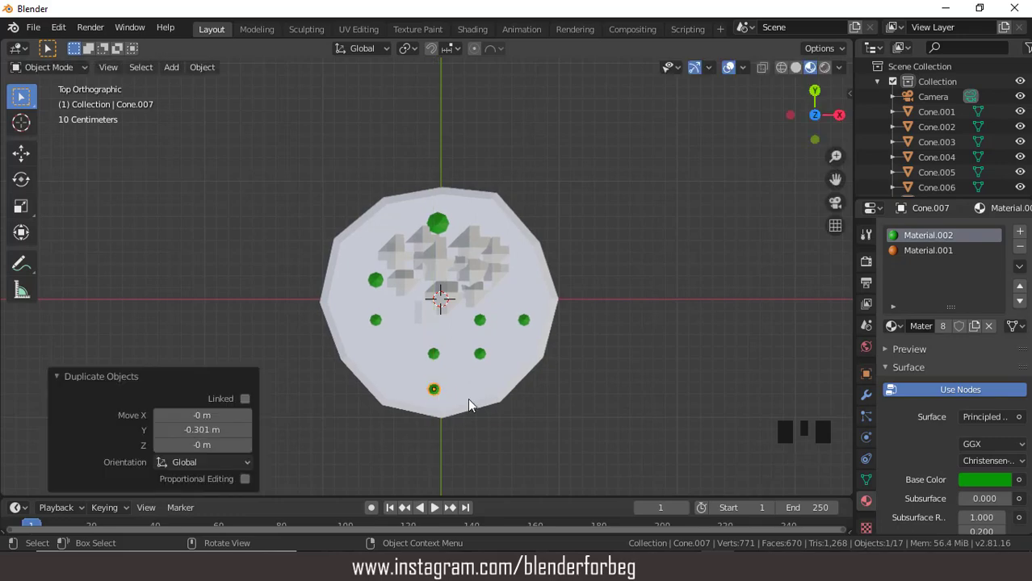
middle_click_drag(467, 397, 500, 258)
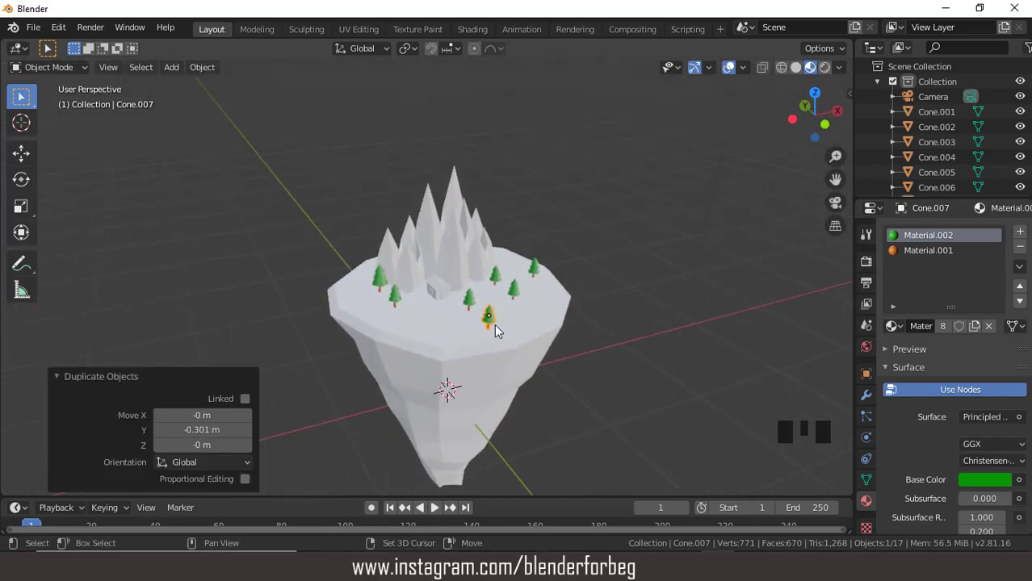
key("shift+d")
key("x")
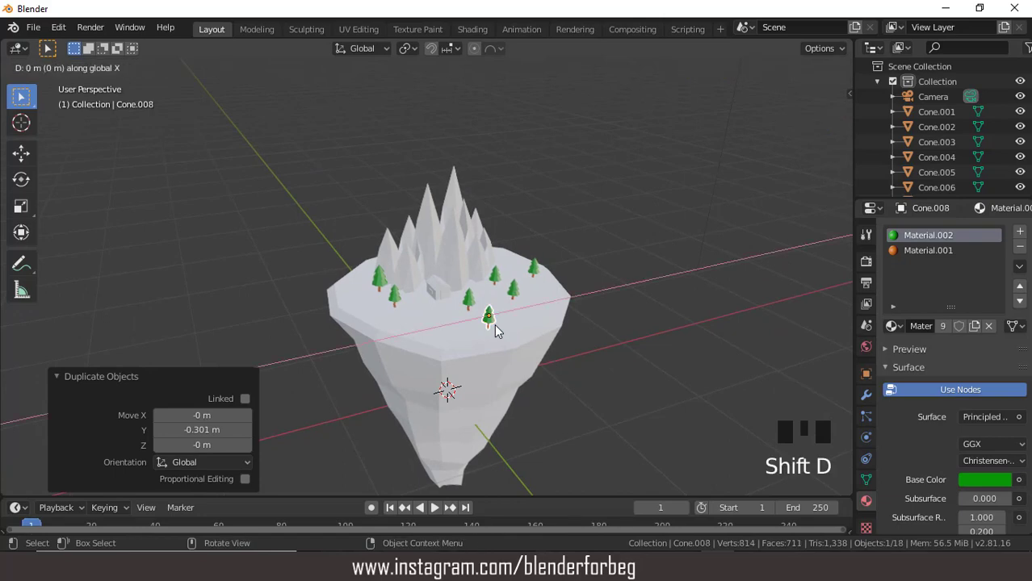
left_click(447, 334)
Step: Select the island body and create a new material for it
middle_click_drag(496, 353, 472, 319)
left_click(477, 339)
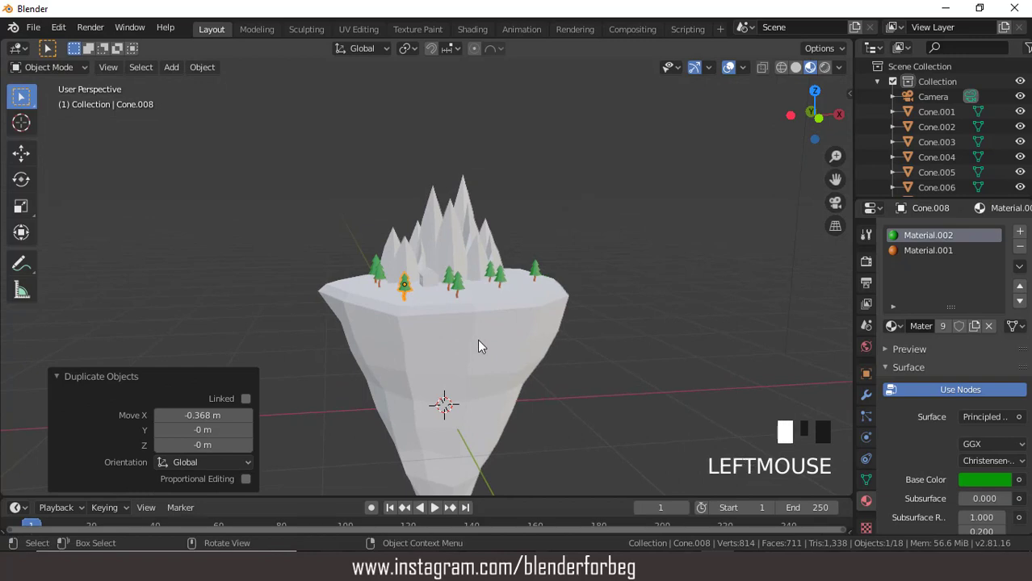
left_click(977, 297)
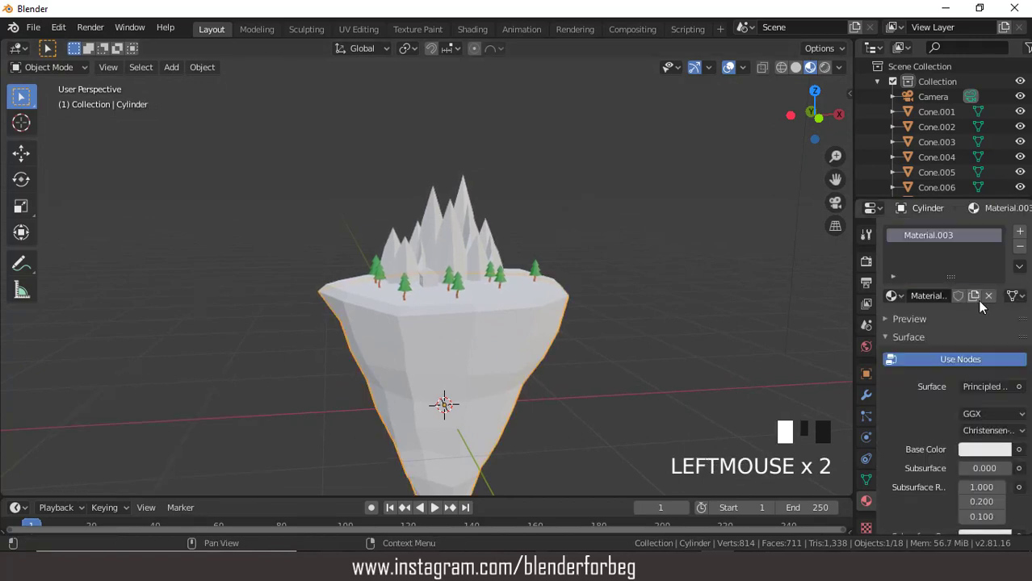
Step: Set the island body's base color to a muted brown with a brightness value of about 0.64
left_click(982, 449)
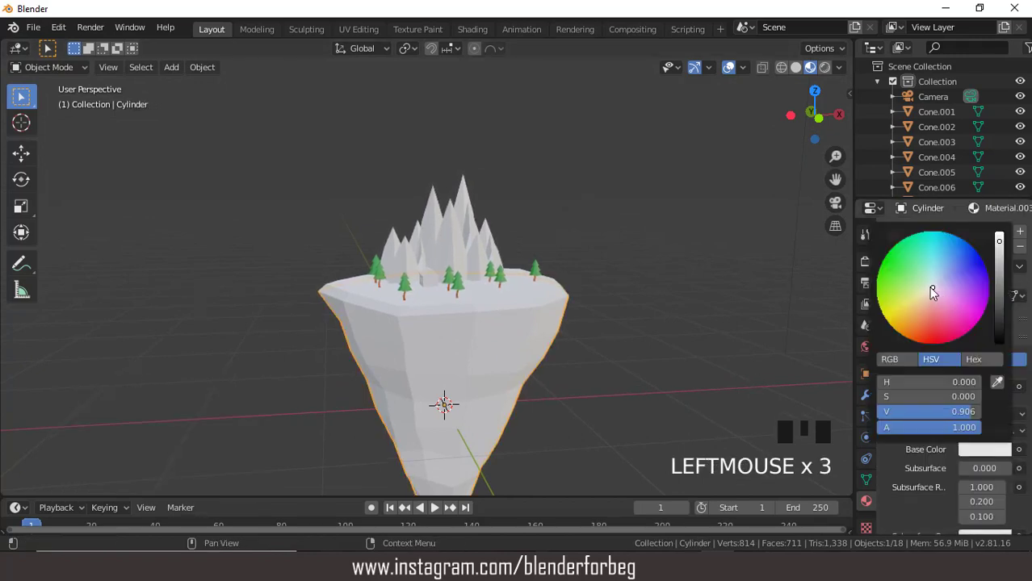
left_click_drag(931, 289, 909, 326)
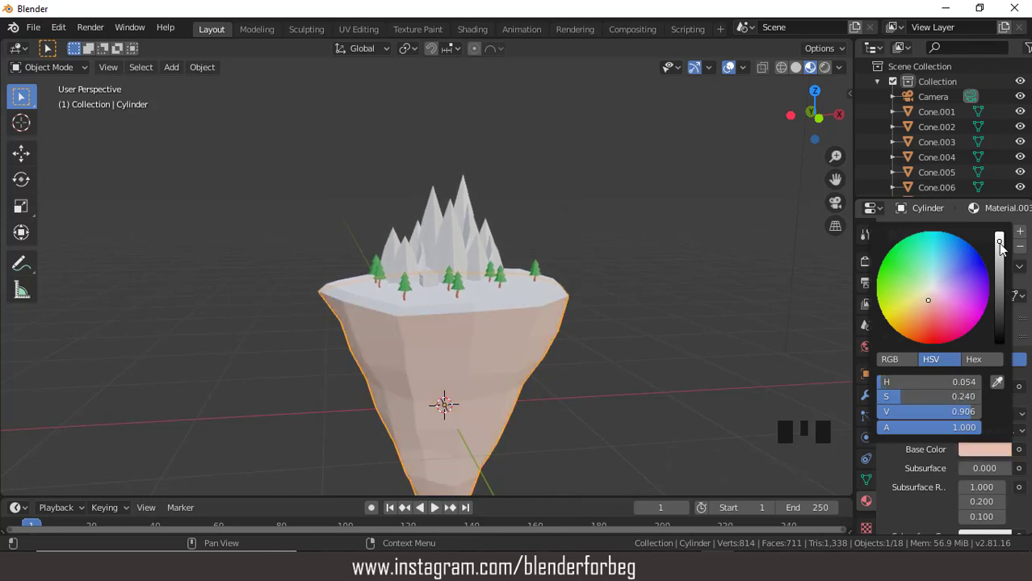
left_click_drag(999, 244, 999, 270)
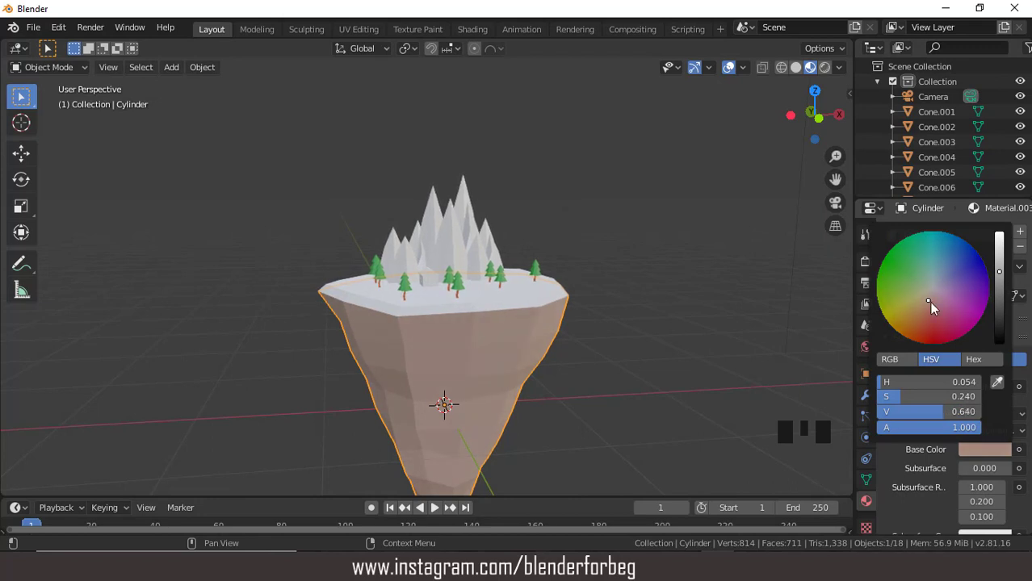
left_click_drag(929, 301, 924, 302)
Step: Give the island's top layer a new grass-green material with base color about H 0.228, S 0.875, V 0.827
scroll(509, 325, "down", 2)
middle_click_drag(480, 321, 503, 344)
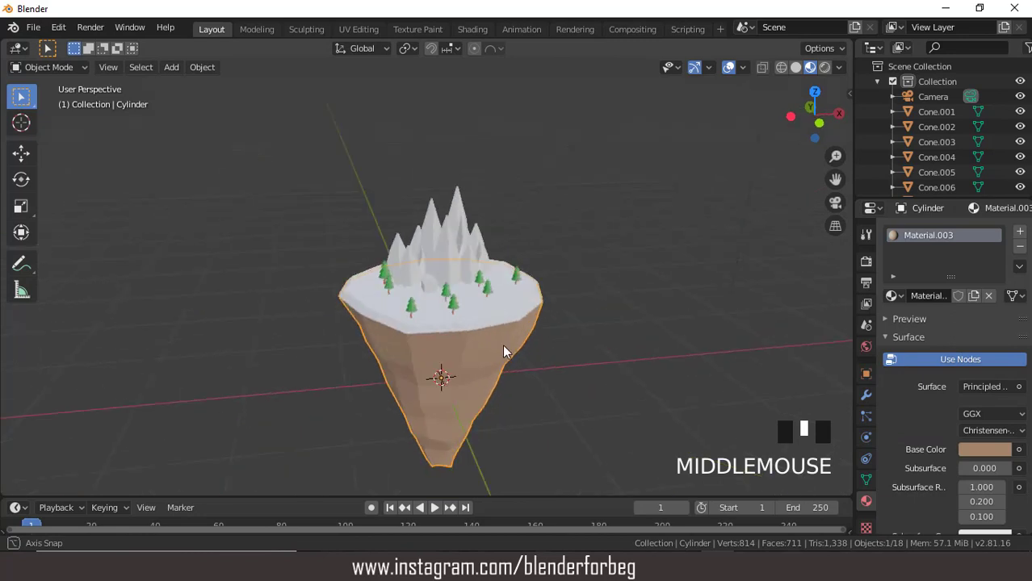
left_click(482, 323)
left_click(961, 296)
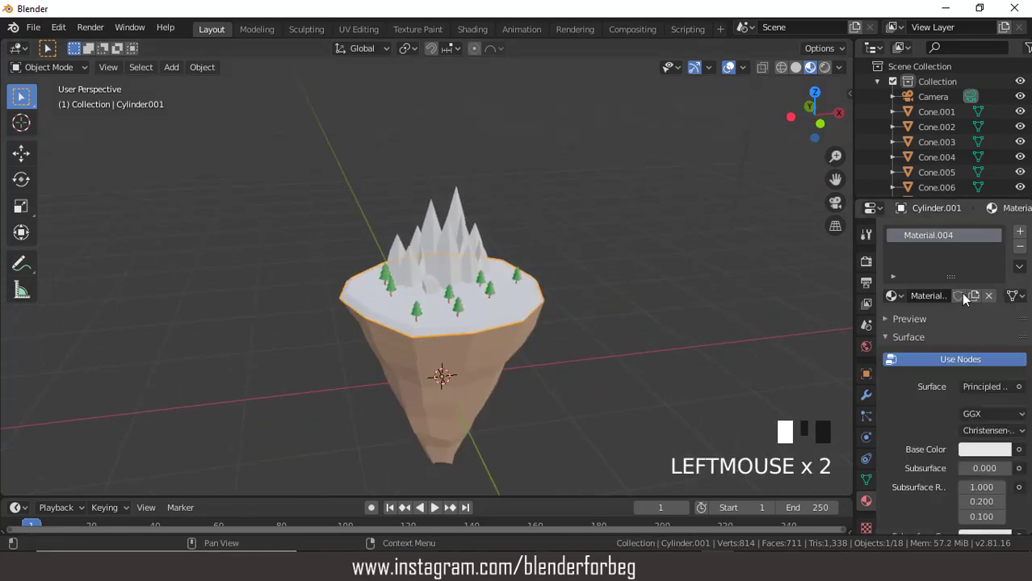
left_click(974, 450)
left_click_drag(930, 305, 883, 298)
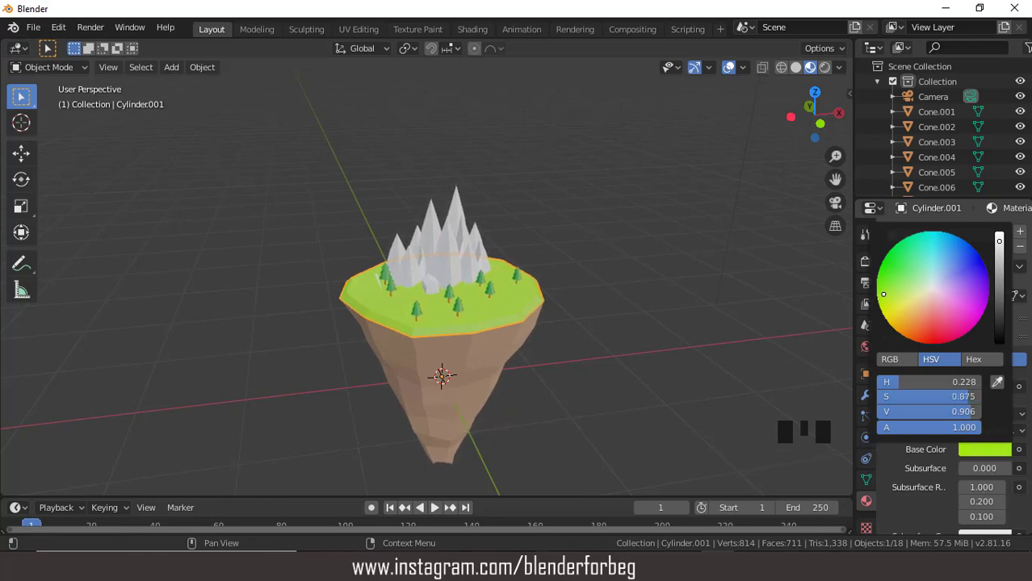
left_click_drag(998, 243, 998, 250)
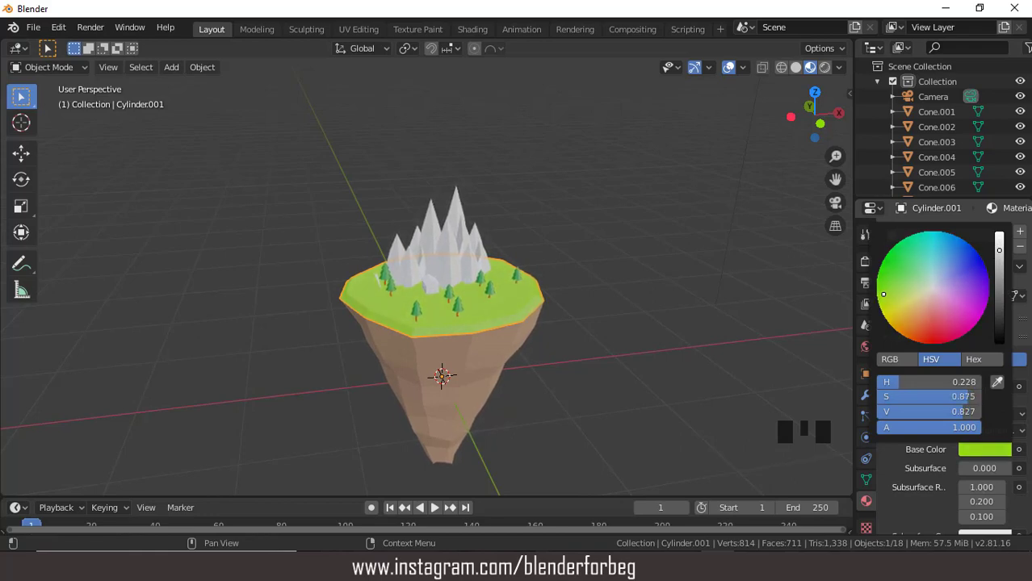
Step: Give the mountain peaks a new neutral grey material with a base color value of about 0.593
scroll(580, 320, "up", 5)
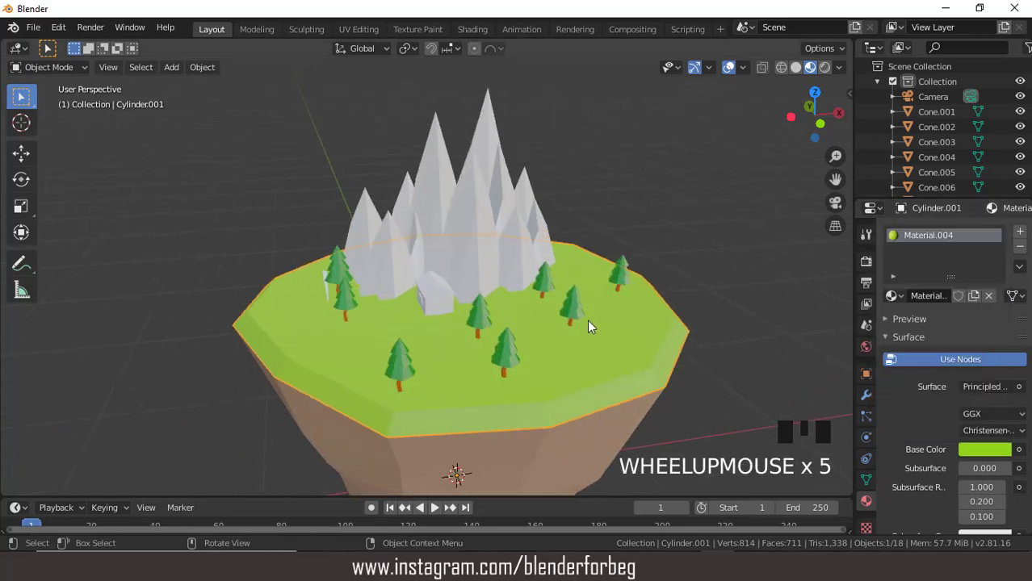
middle_click_drag(591, 322, 479, 256)
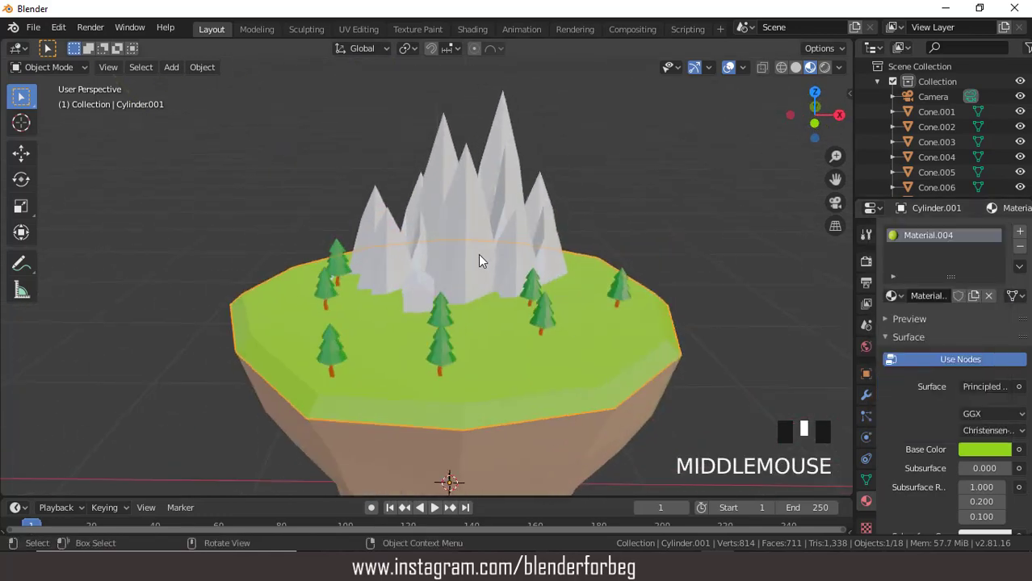
left_click(479, 256)
scroll(478, 254, "down", 2)
left_click(971, 296)
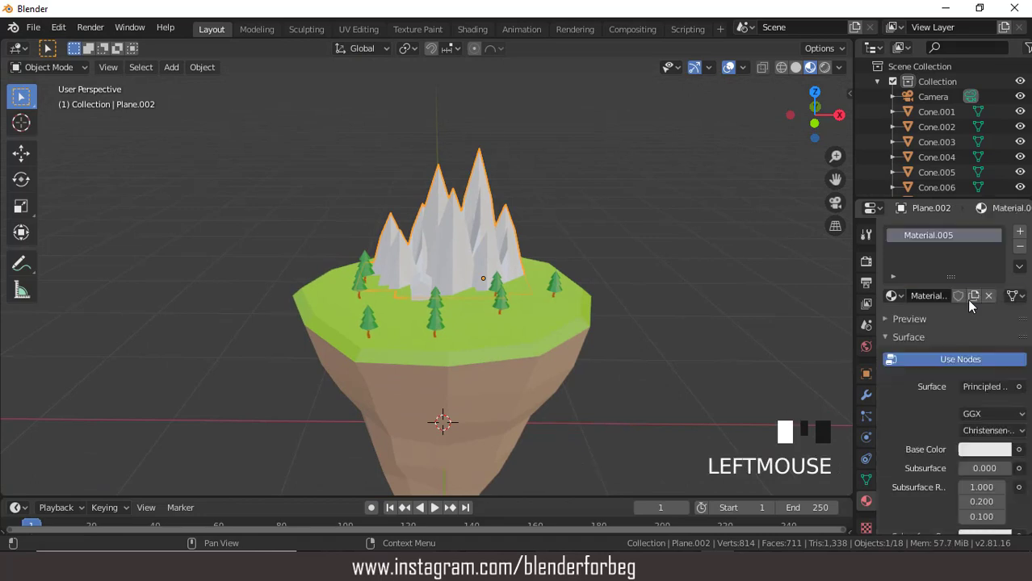
left_click(979, 447)
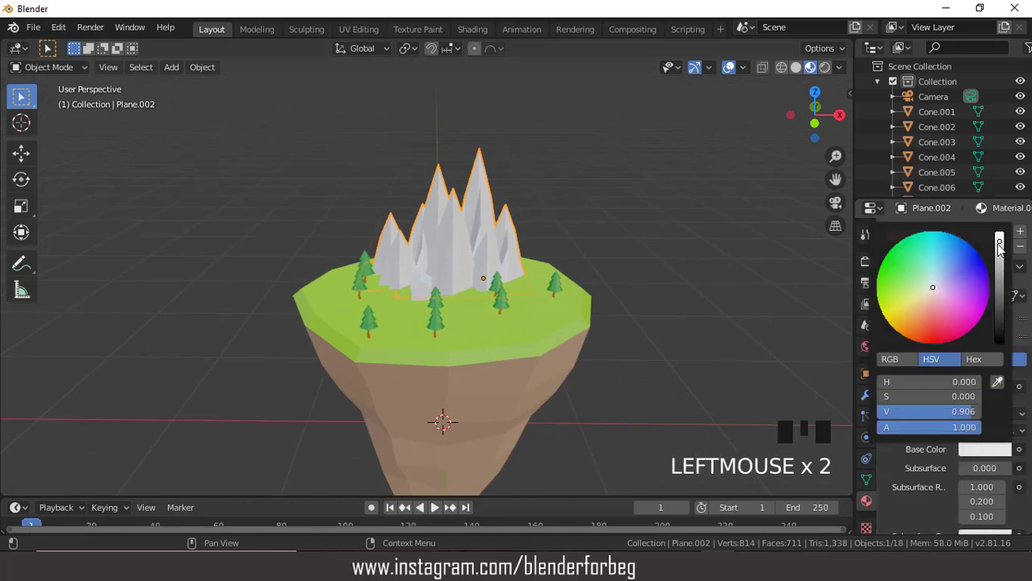
left_click_drag(998, 243, 999, 268)
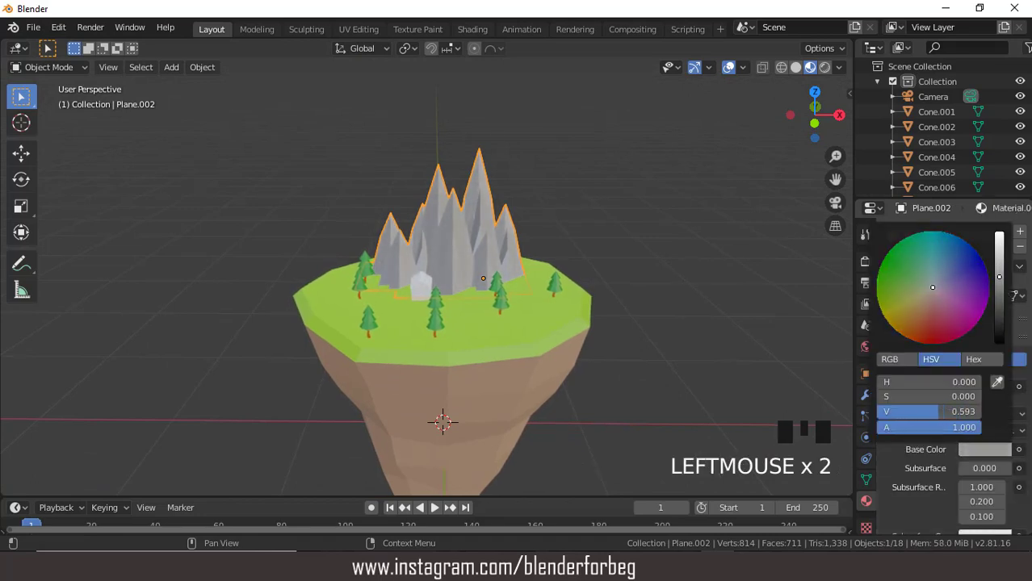
Step: Give the house roof a new material and darken its base color to a dark grey
scroll(673, 269, "up", 1)
middle_click_drag(588, 288, 506, 299)
scroll(472, 304, "up", 6)
left_click(506, 297)
middle_click_drag(553, 336, 511, 324)
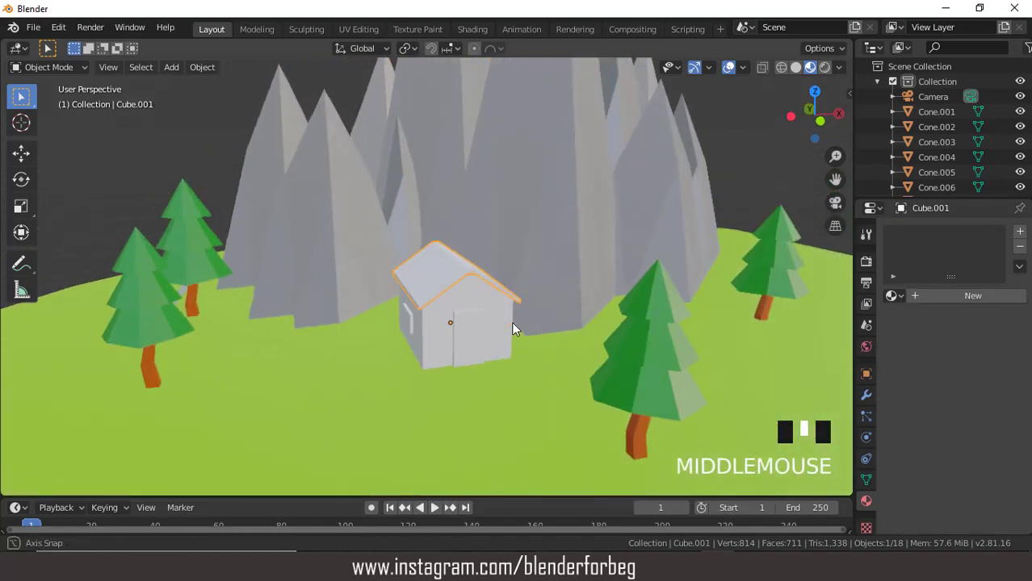
left_click(968, 297)
left_click(984, 449)
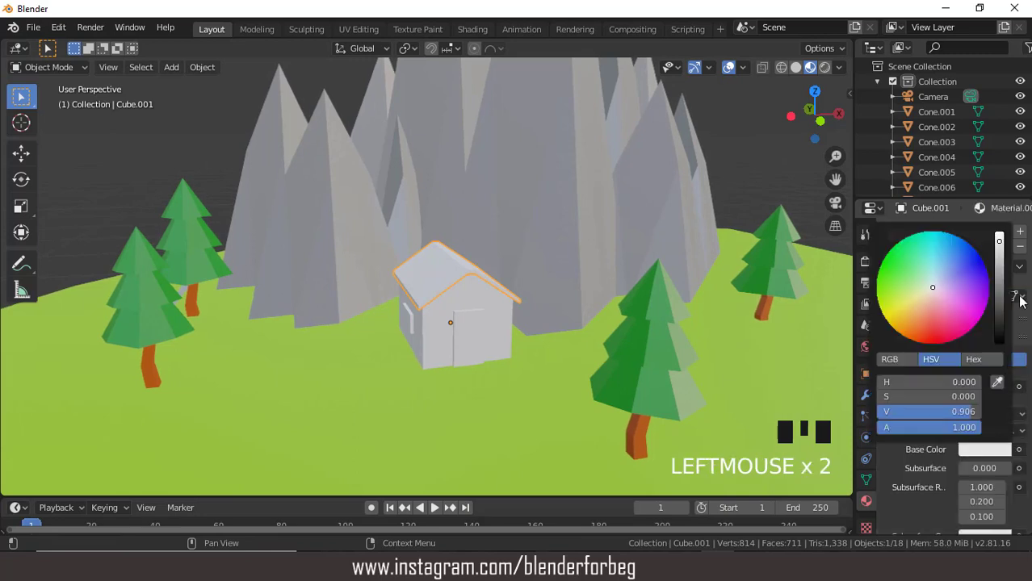
left_click_drag(999, 246, 999, 293)
Step: Give the house walls a new material with a deep orange base color
left_click(459, 299)
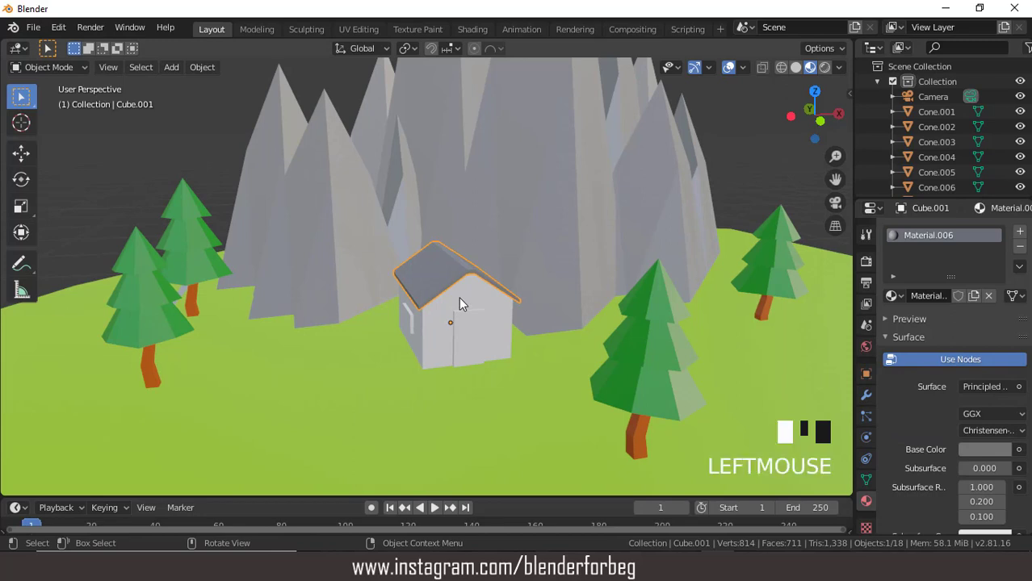
left_click(963, 296)
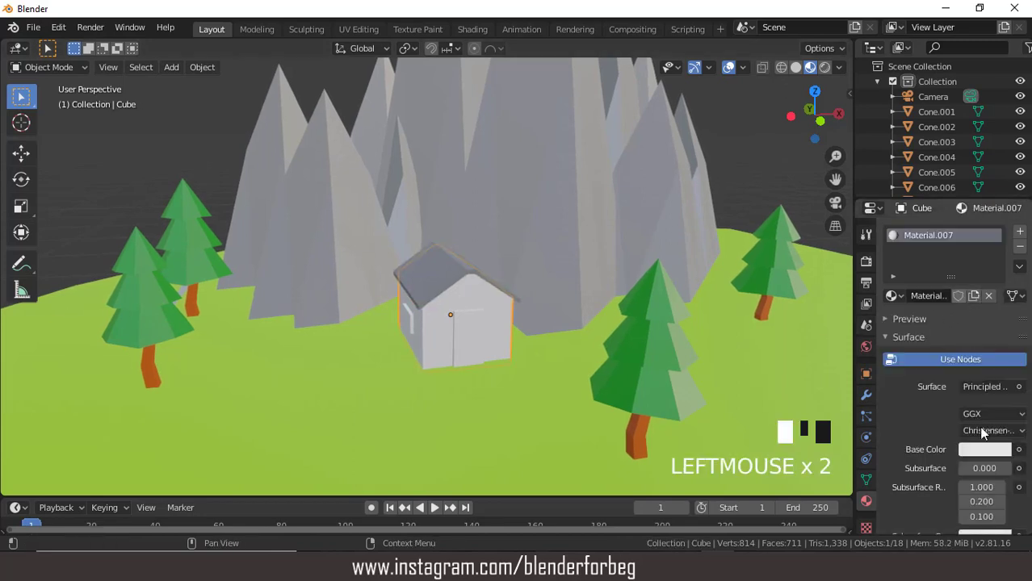
left_click(982, 451)
left_click_drag(932, 290, 905, 321)
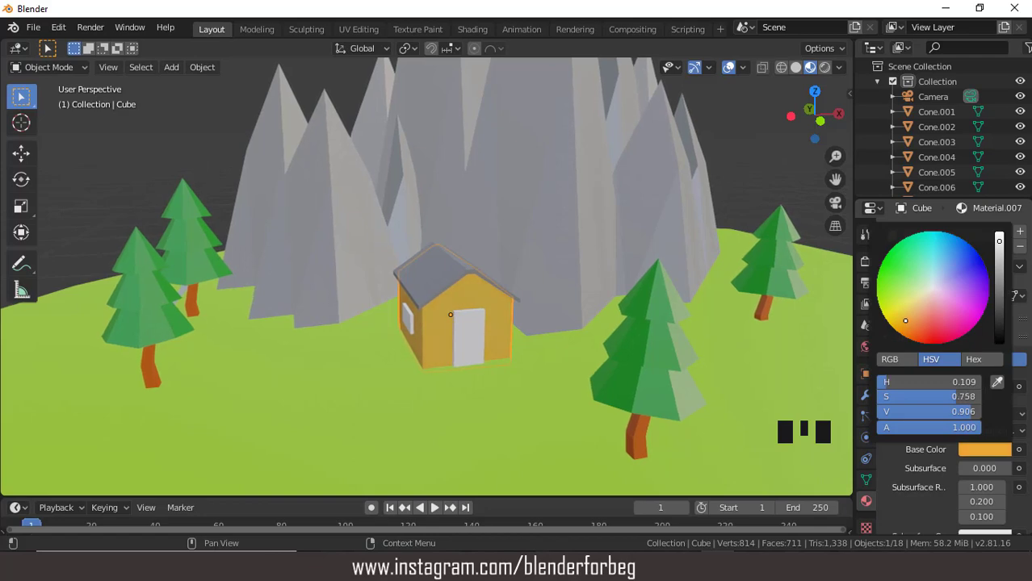
left_click_drag(998, 241, 998, 257)
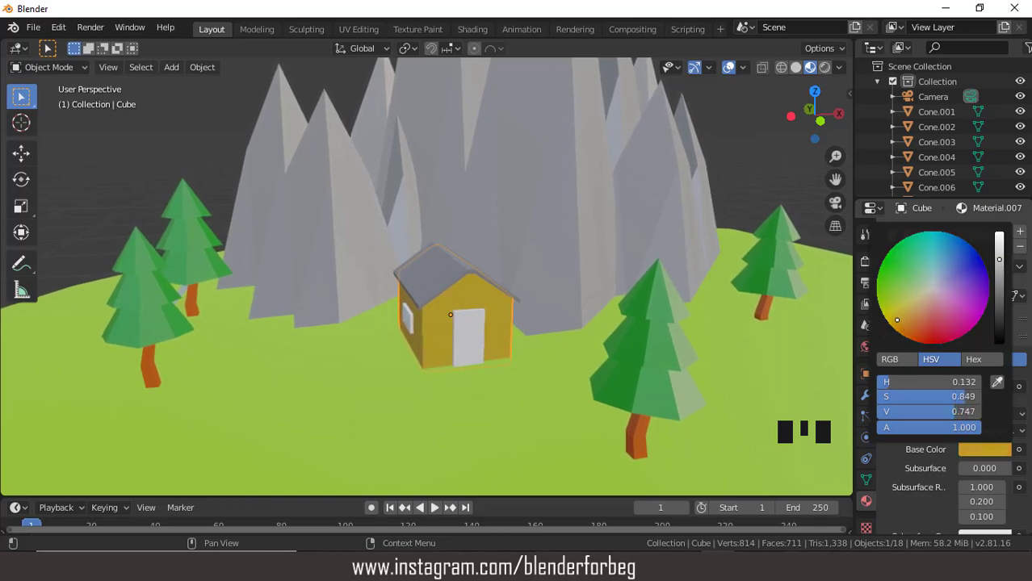
left_click_drag(897, 327, 899, 331)
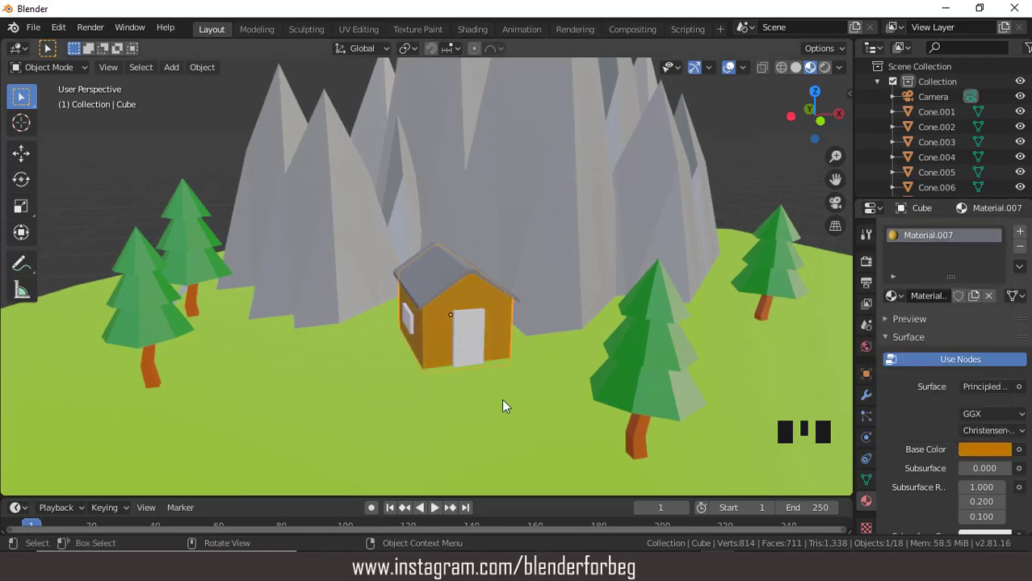
Step: Give the house door a new material with a pure white base color
left_click(476, 339)
left_click(965, 297)
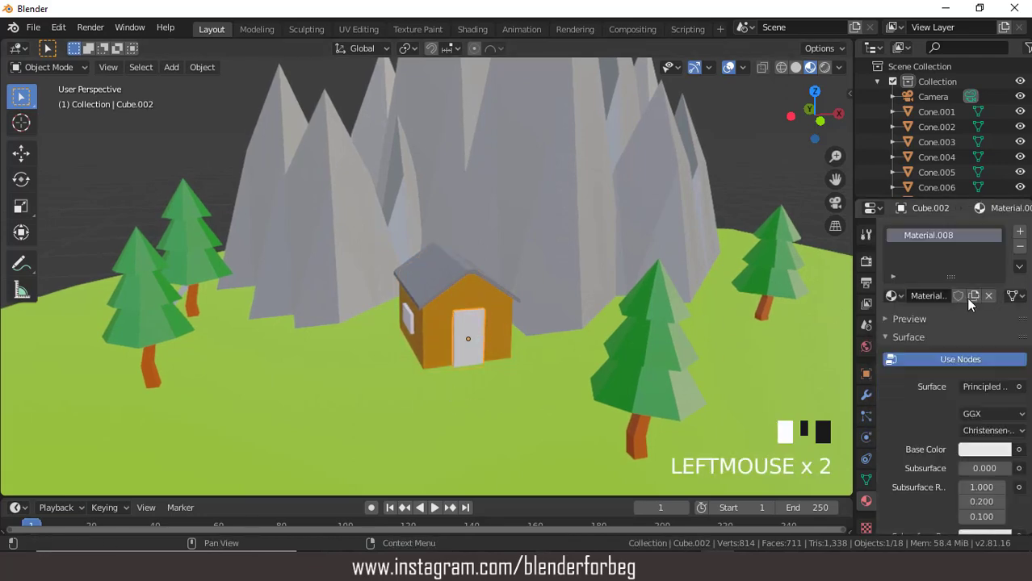
left_click(979, 450)
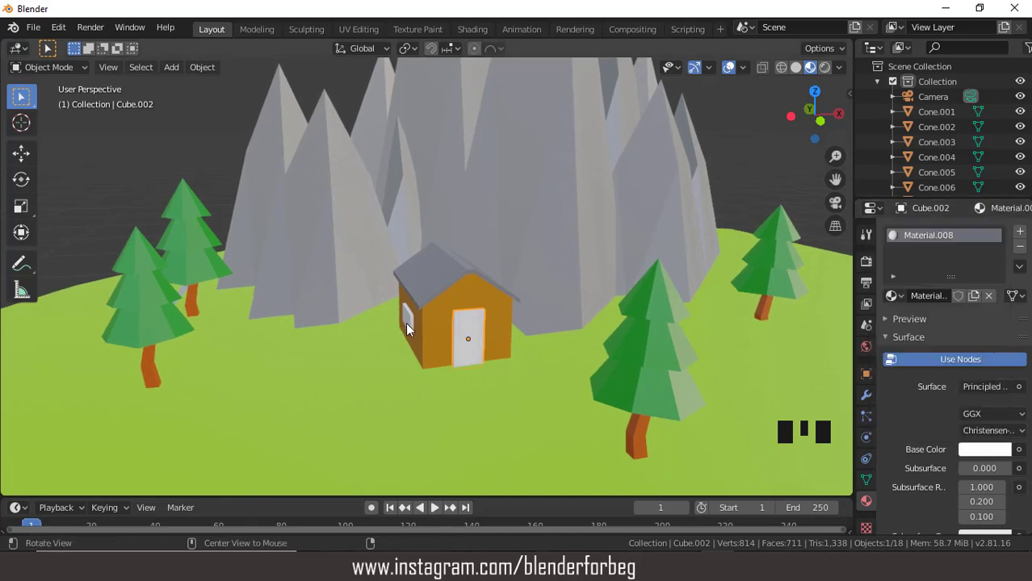
Step: Give the house's side window a new material and brighten its base color to pure white
middle_click_drag(406, 322, 468, 331)
left_click(488, 320)
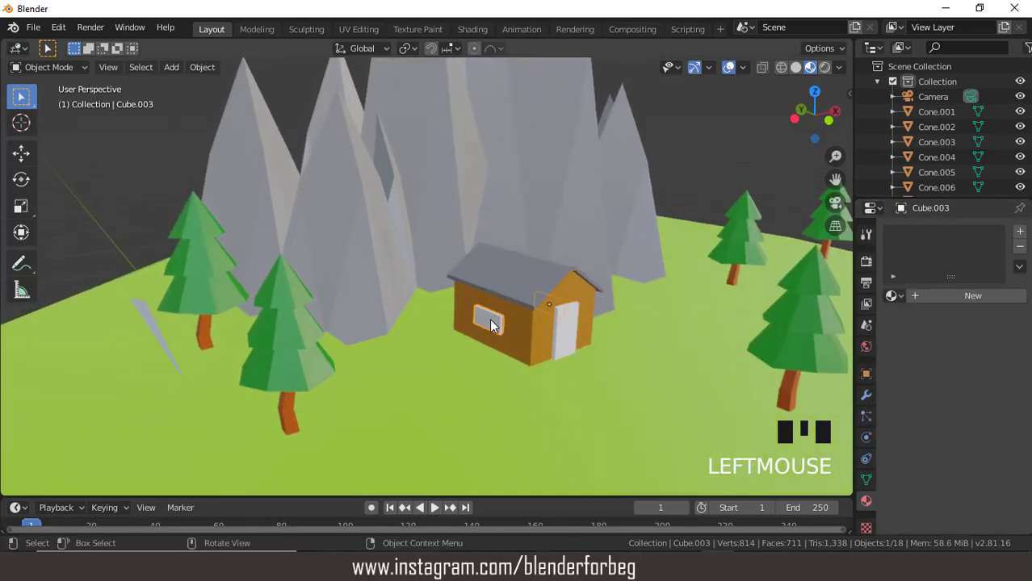
left_click(968, 296)
left_click(989, 450)
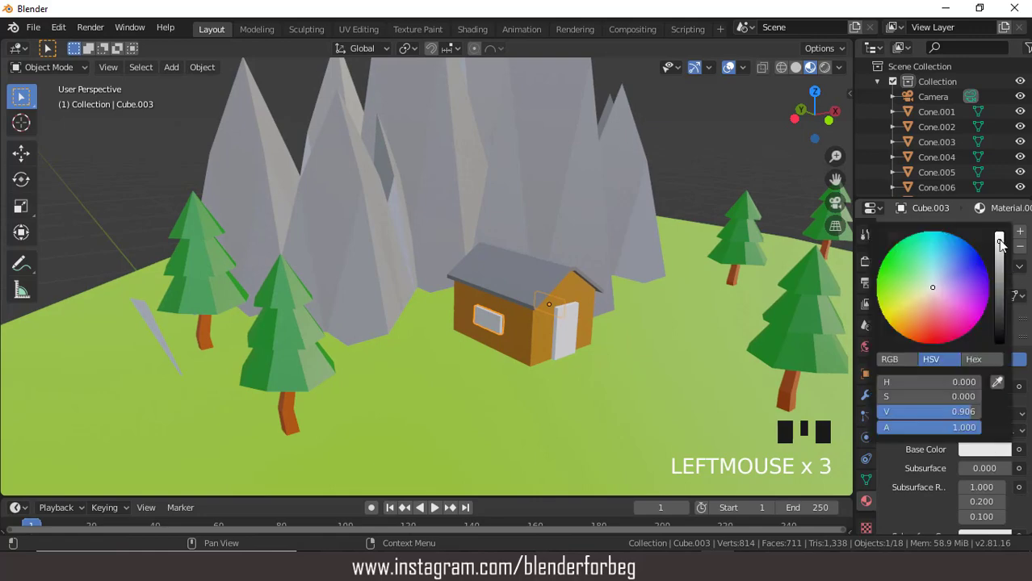
left_click_drag(999, 243, 999, 235)
Step: Duplicate the tree on the island's +X side beside the peaks about 0.436 m along Y
scroll(625, 238, "down", 4)
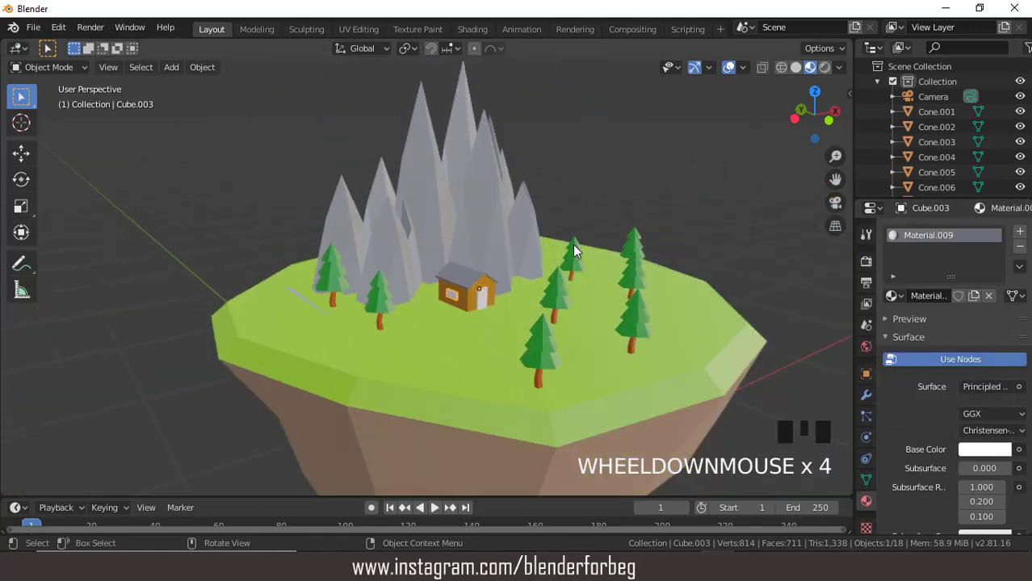
scroll(572, 245, "down", 2)
middle_click_drag(626, 261, 533, 286)
left_click(547, 305)
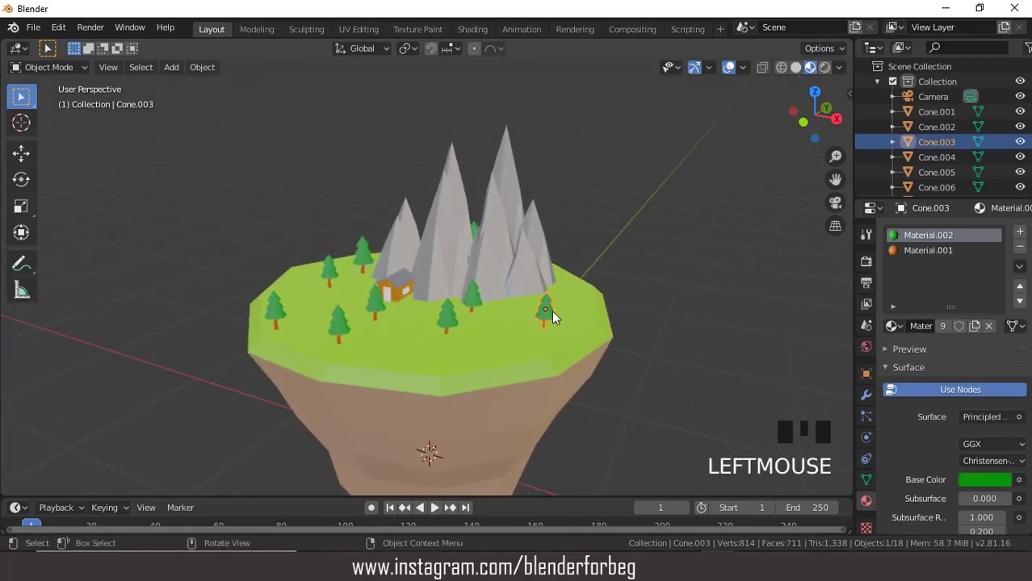
key("shift+d")
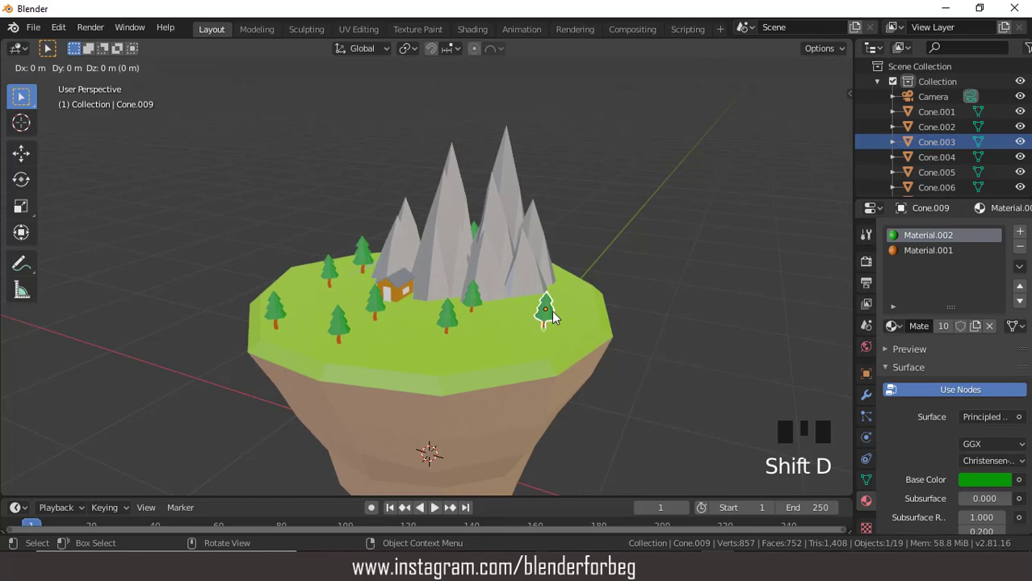
key("y")
left_click(575, 282)
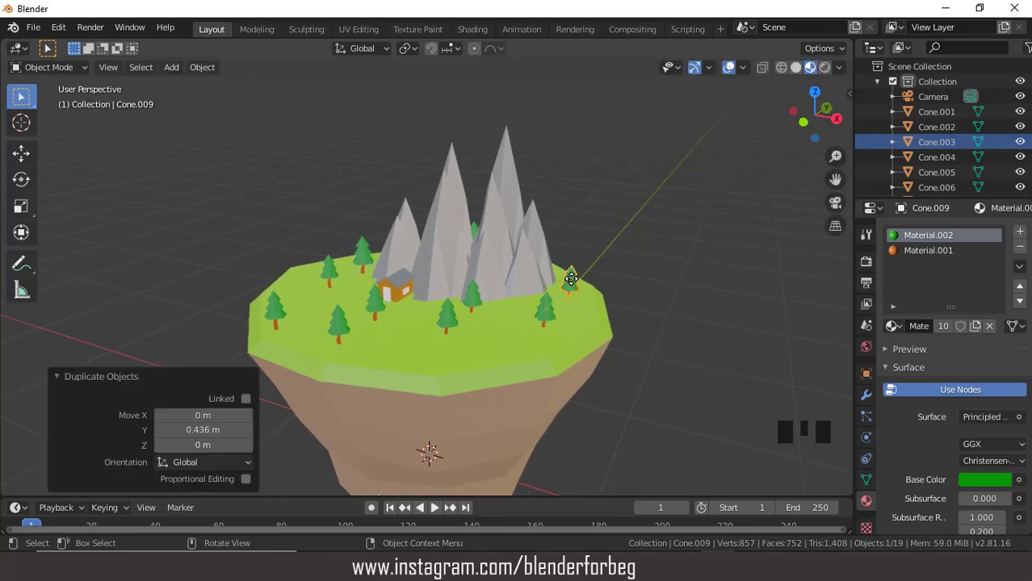
Step: Scale the new tree copy by about 1.591 and raise it about 0.0873 m along Z onto the grass
key("s")
left_click(794, 465)
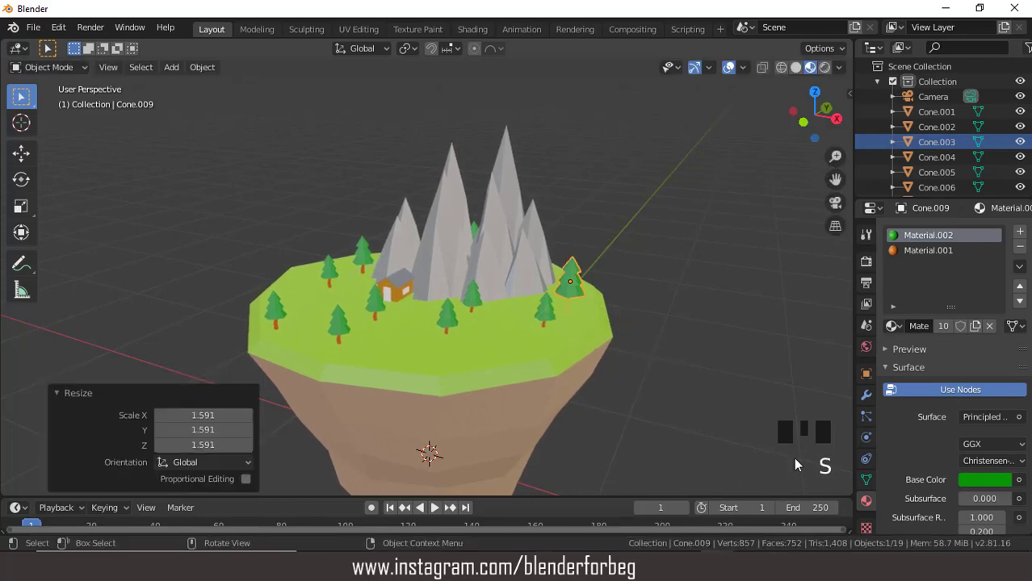
key("g")
key("z")
left_click(790, 442)
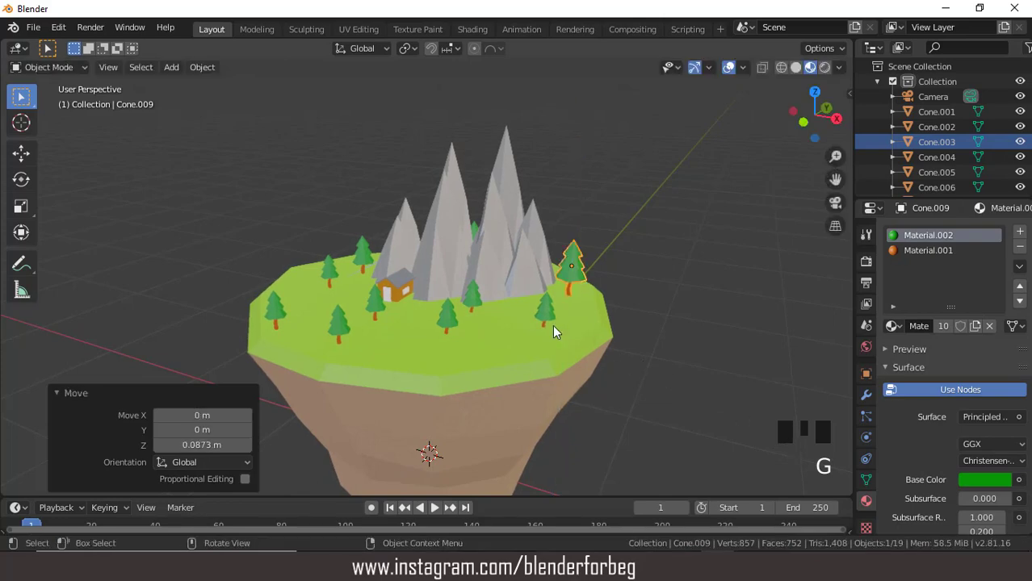
Step: Scale the tree Cone.004 on the island's -X side by about 1.578 and raise it about 0.0511 m along Z
left_click(326, 270)
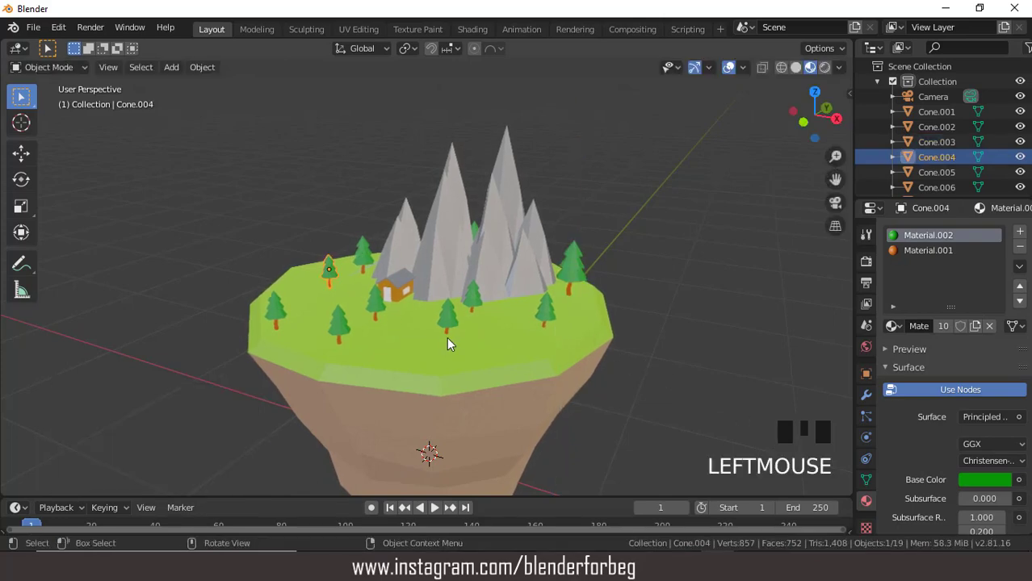
key("s")
left_click(527, 353)
key("g")
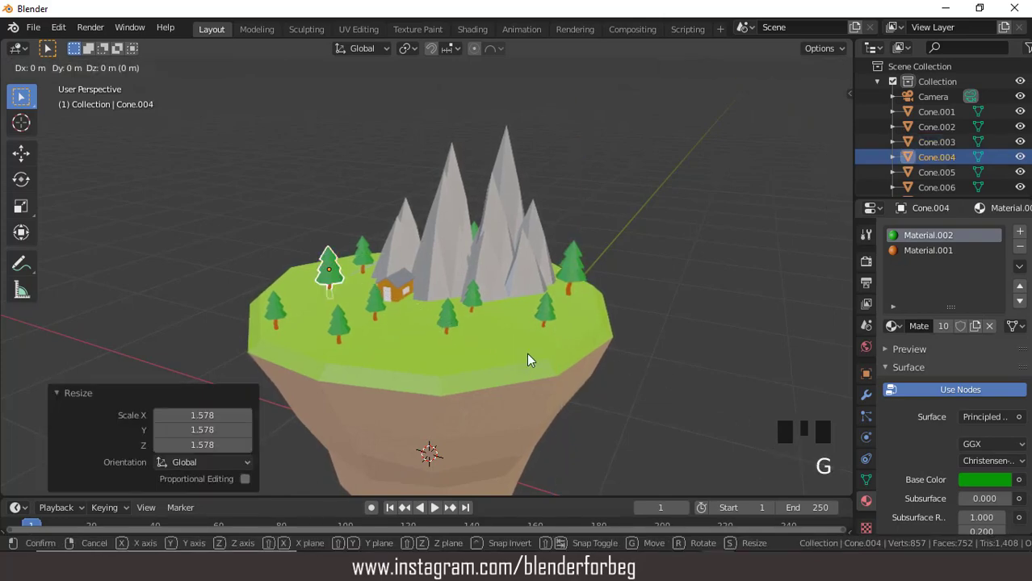
key("z")
left_click(510, 333)
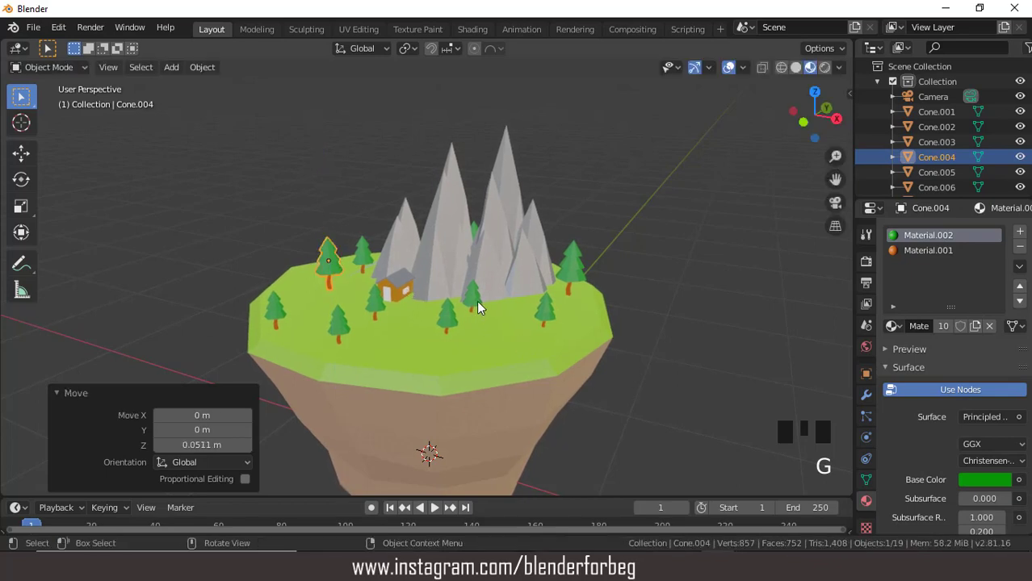
Step: Move the tree standing directly in front of the house about -0.244 m along X
left_click(379, 308)
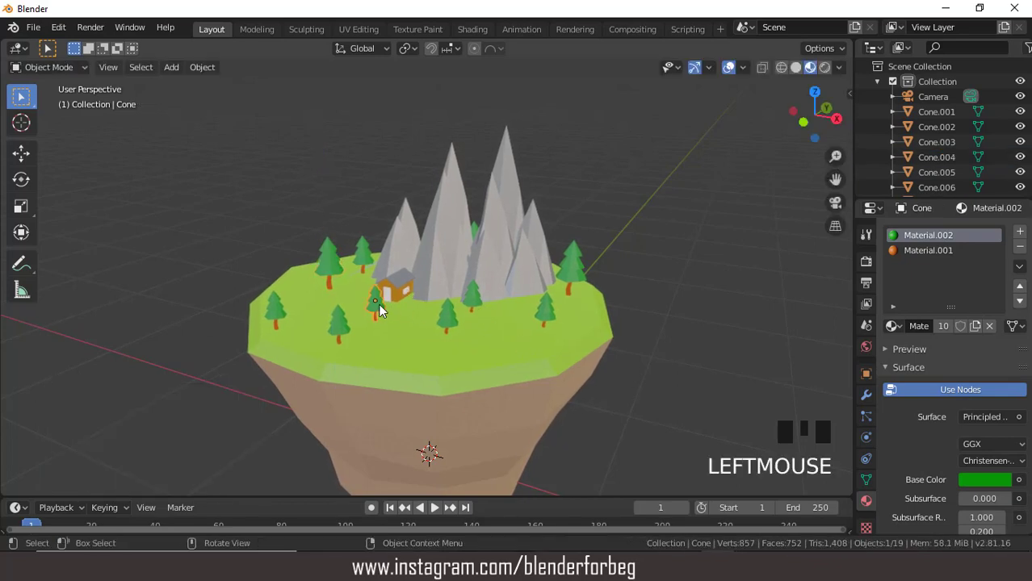
key("g")
key("x")
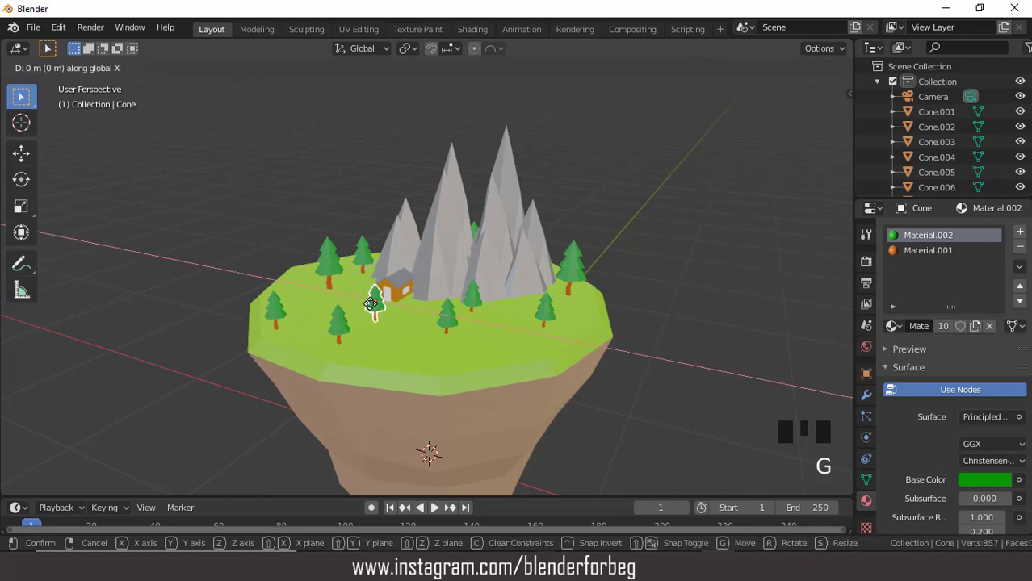
left_click(409, 285)
scroll(409, 284, "down", 1)
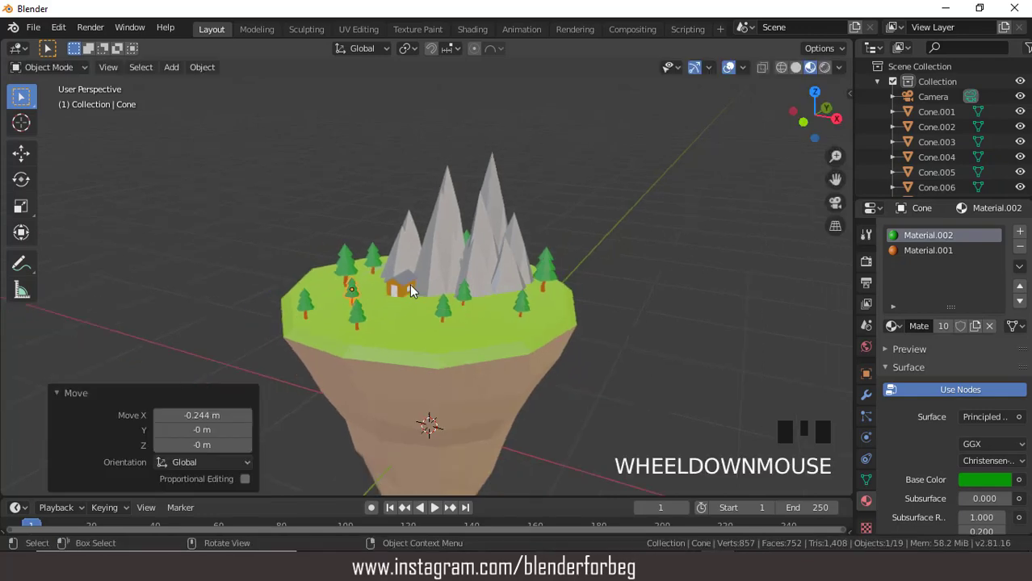
Step: Examine the island, peaks, house and tree layout from several angles with the viewport overlays temporarily hidden
scroll(409, 284, "up", 1)
middle_click_drag(383, 282, 409, 260)
scroll(464, 278, "down", 4)
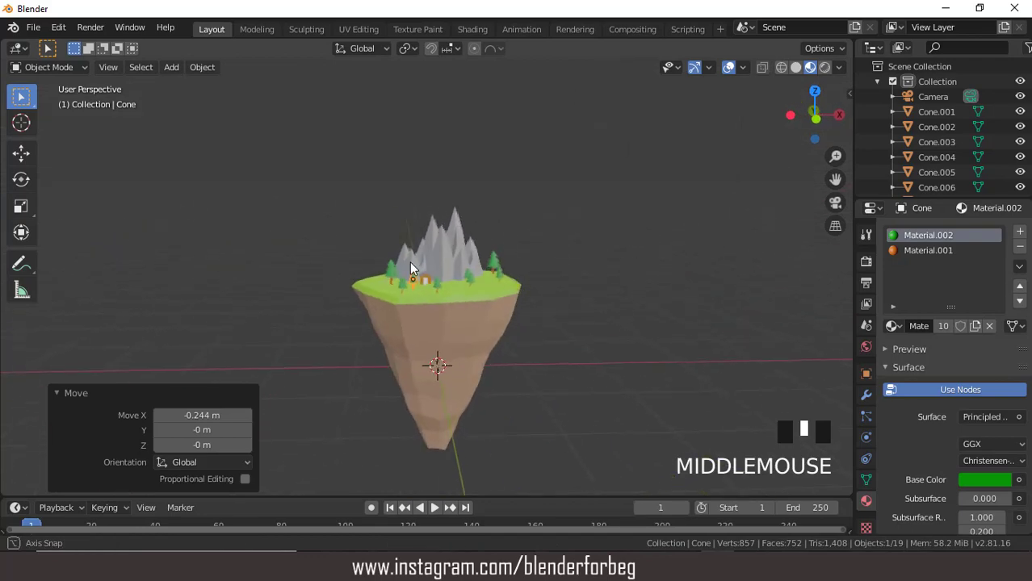
scroll(440, 278, "up", 2)
scroll(440, 279, "down", 2)
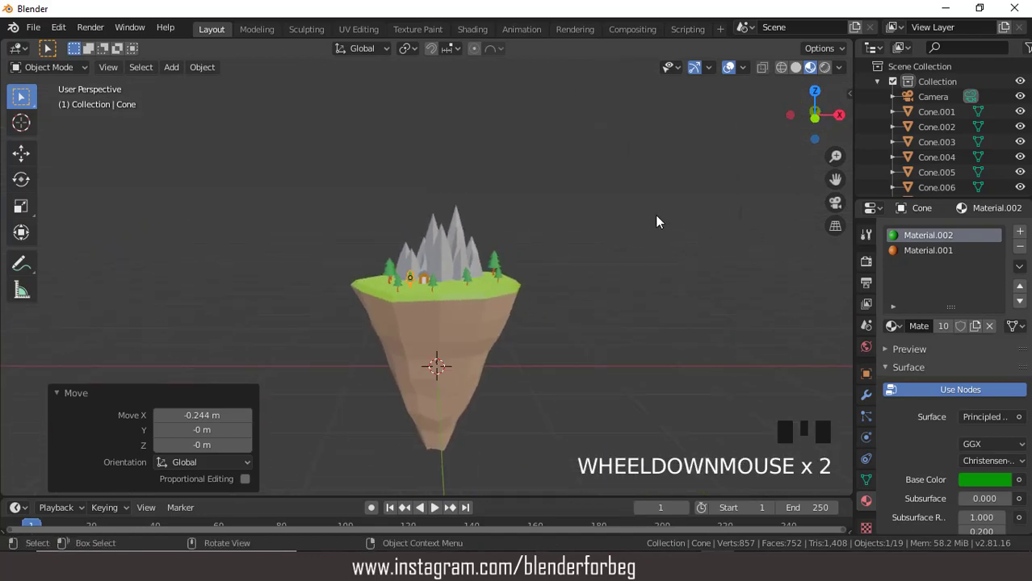
left_click(725, 69)
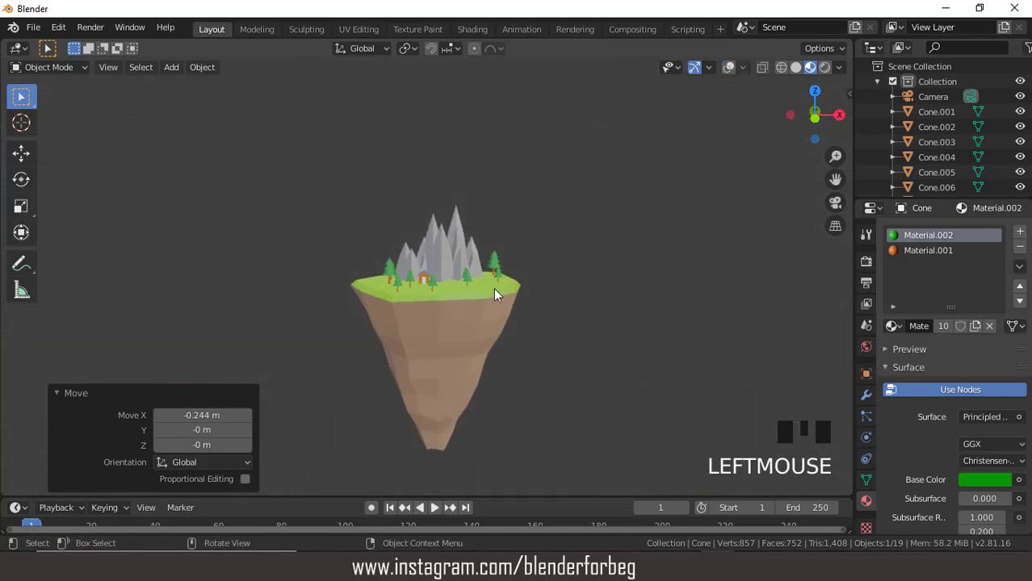
scroll(494, 291, "down", 1)
scroll(494, 290, "up", 4)
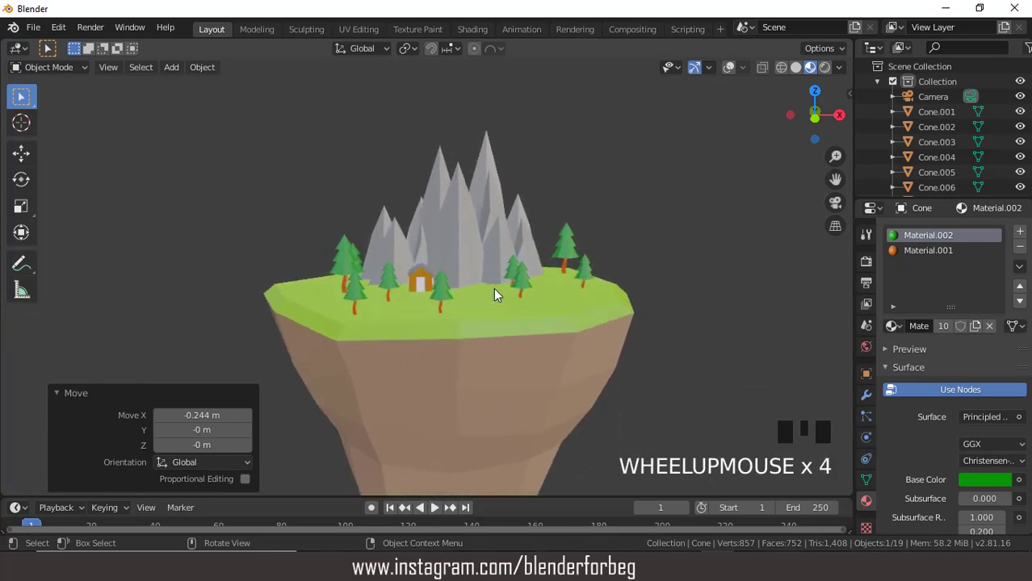
key("ctrl+KP_2")
key("ctrl+KP_2")
key("ctrl+KP_2")
key("ctrl+KP_2")
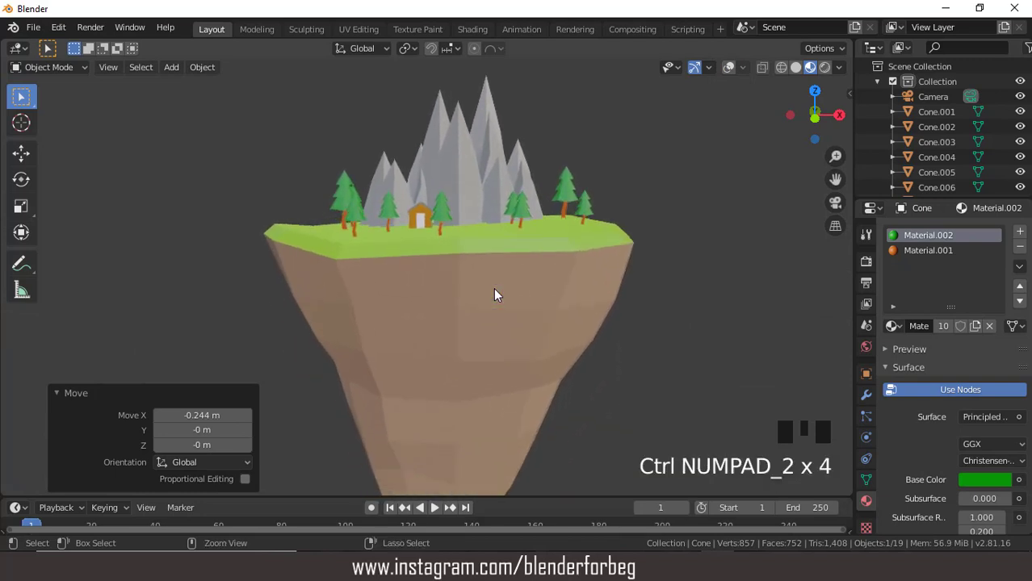
scroll(494, 295, "down", 1)
scroll(495, 295, "down", 1)
middle_click_drag(494, 295, 465, 304)
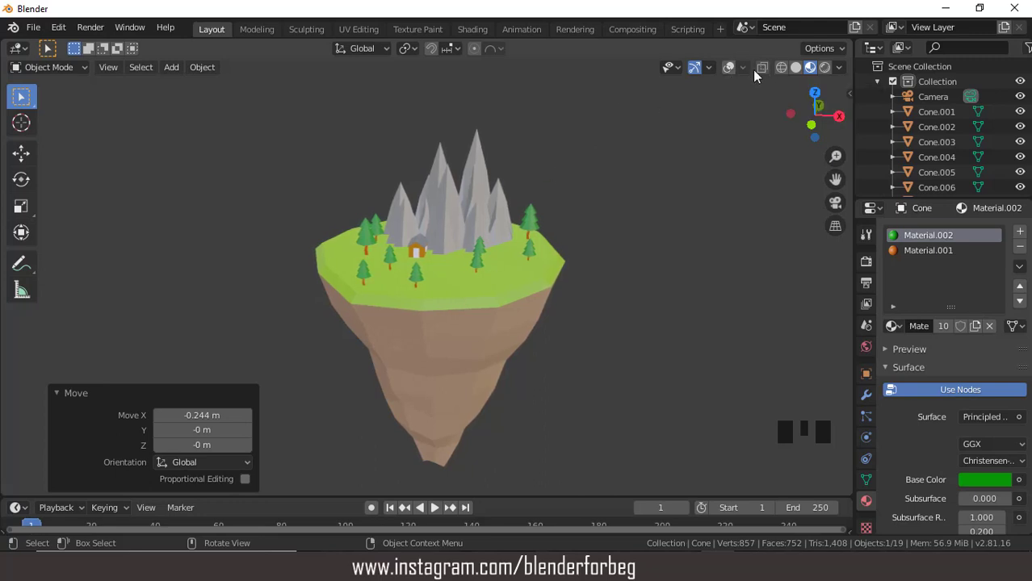
left_click(727, 70)
Step: Switch the viewport to Rendered shading and view the island scene's lighting and shadows up close
scroll(541, 164, "down", 2)
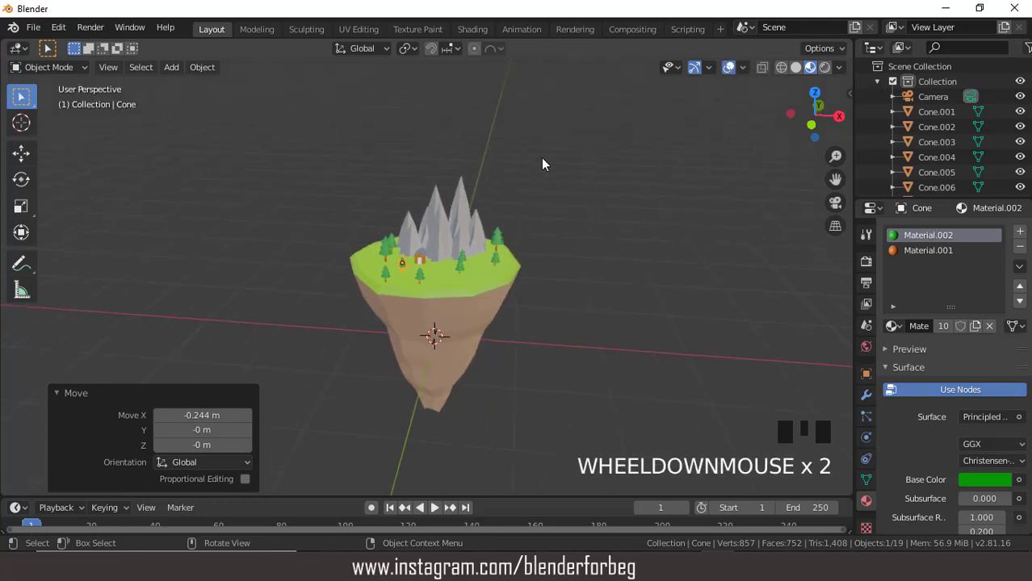
left_click(824, 68)
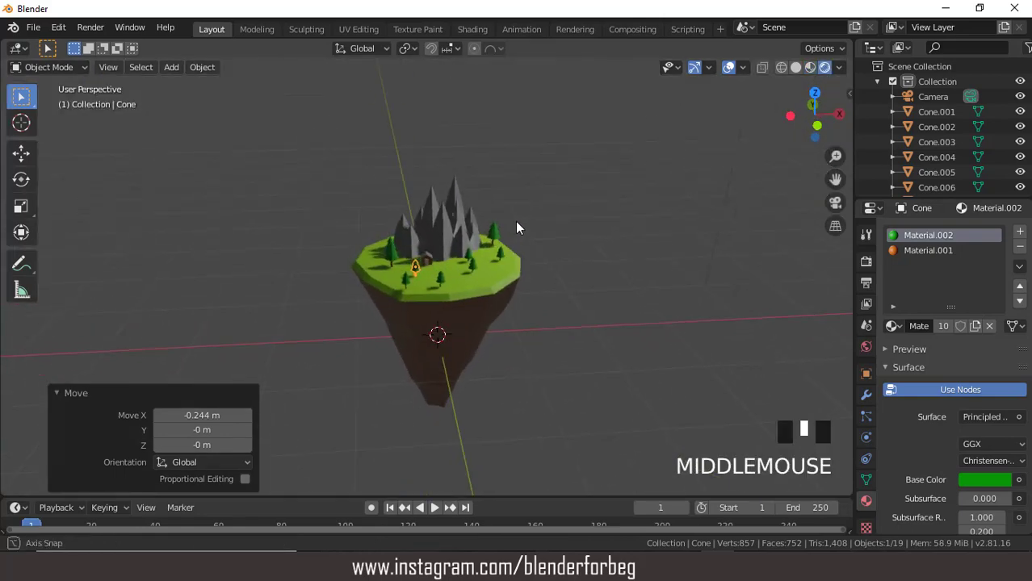
scroll(515, 222, "up", 4)
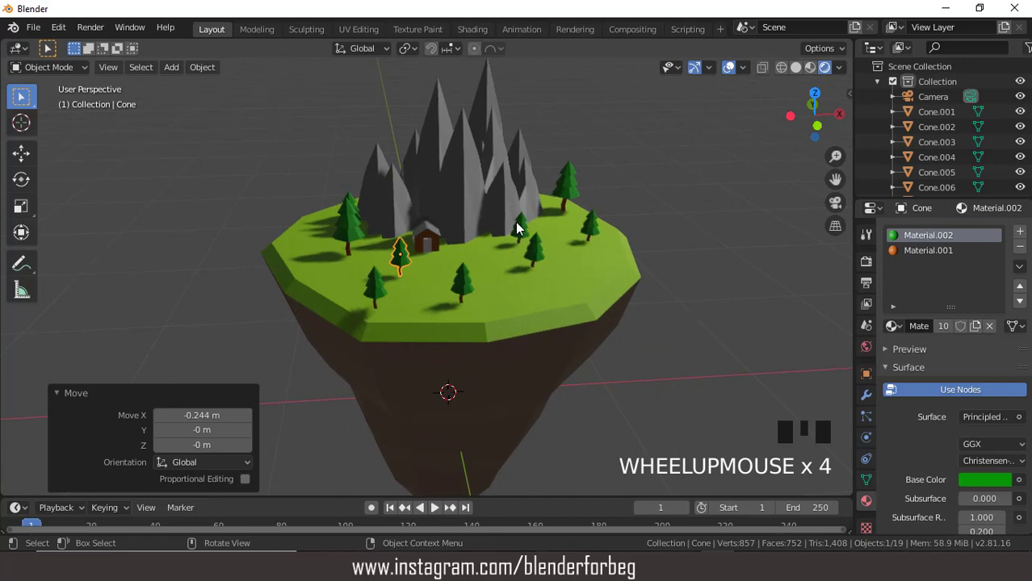